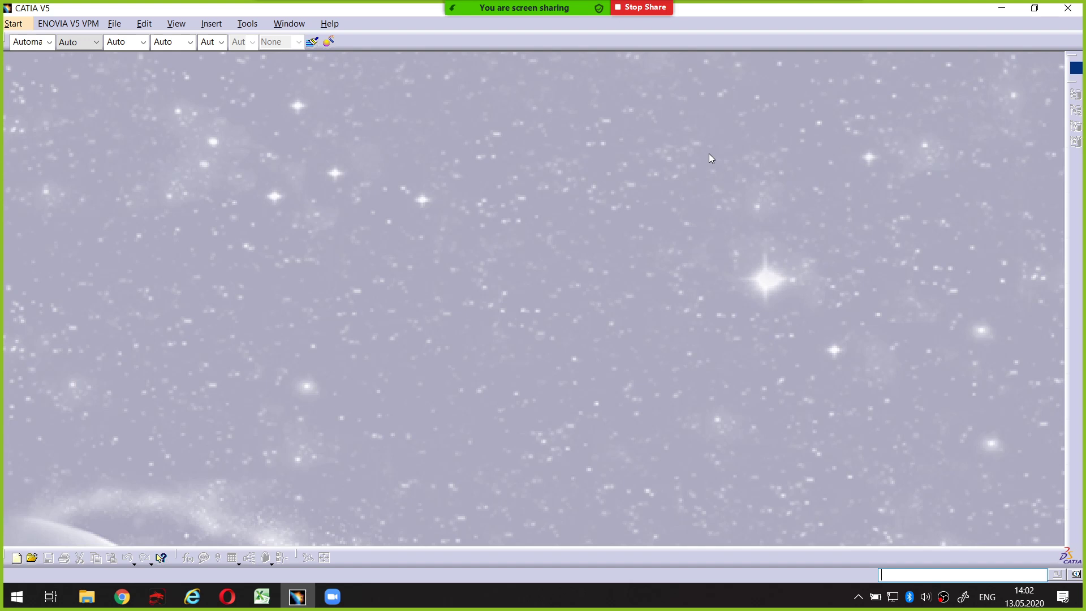
Step: Create the new Part1 document and dismiss the incoming group chat message
{"action": "key", "text": "Return"}
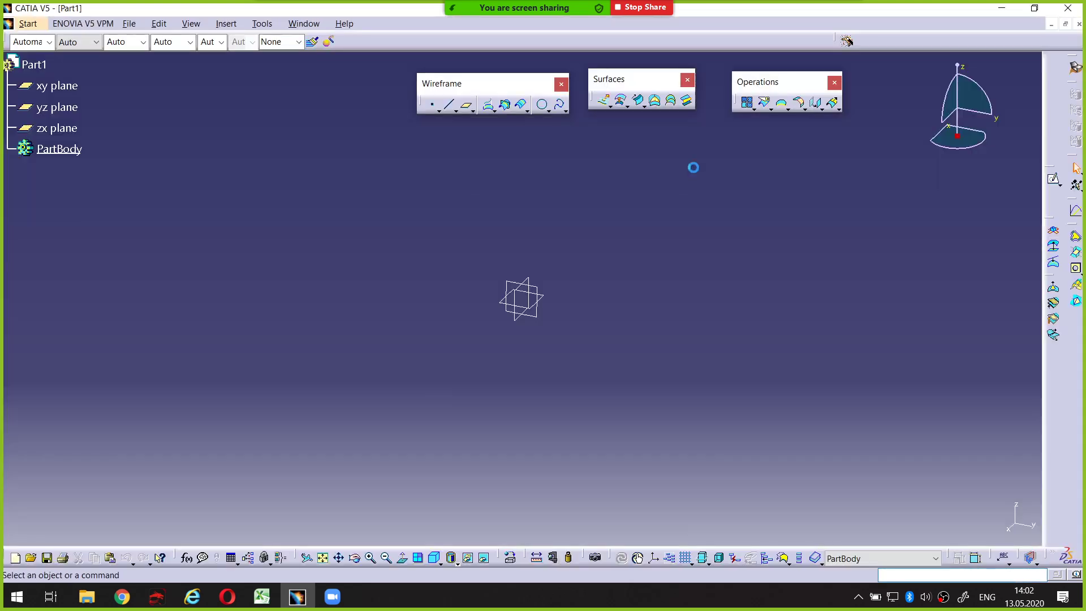
{"action": "mouse_move", "coordinate": [560, 21]}
{"action": "left_click", "coordinate": [843, 20]}
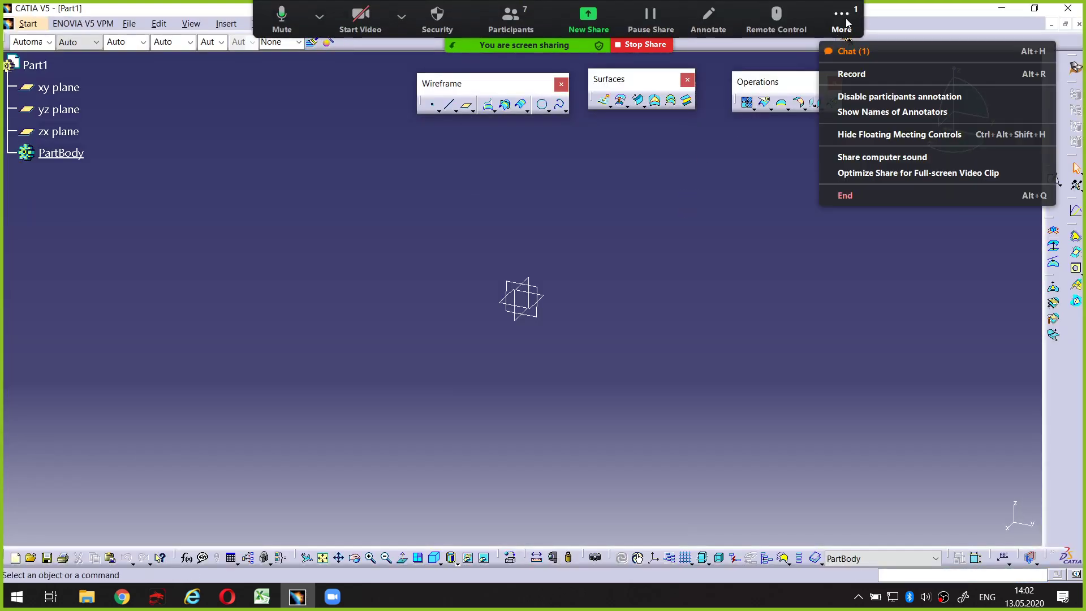
{"action": "left_click", "coordinate": [847, 51]}
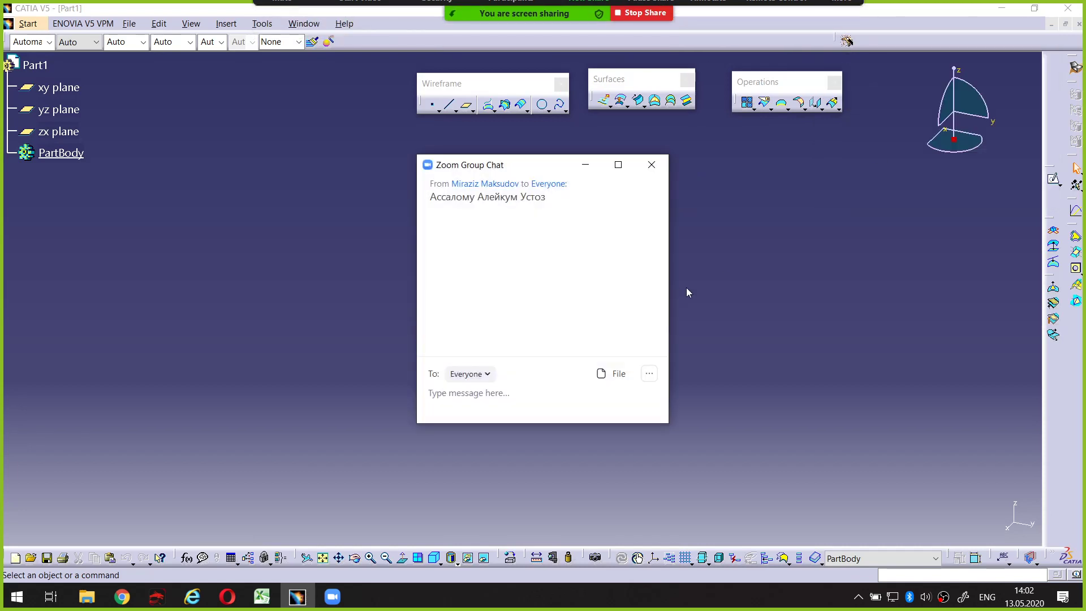
{"action": "left_click", "coordinate": [652, 164]}
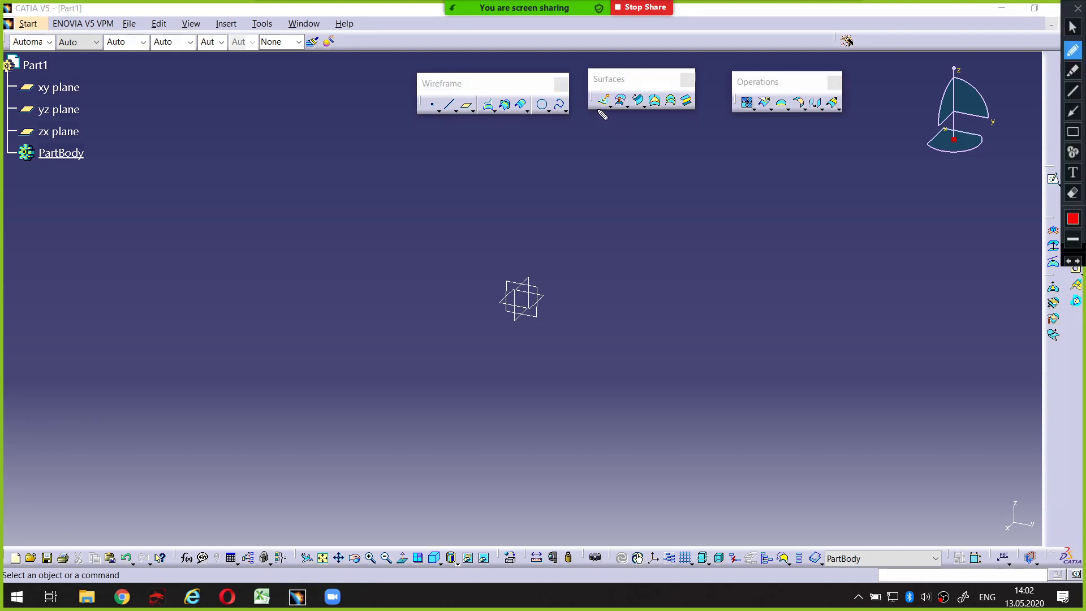
{"action": "left_click_drag", "start_coordinate": [598, 110], "coordinate": [606, 110]}
Step: Browse the surface and offset command variants, circling the Sweep tool for viewers
{"action": "left_click", "coordinate": [604, 103]}
{"action": "left_click", "coordinate": [611, 109]}
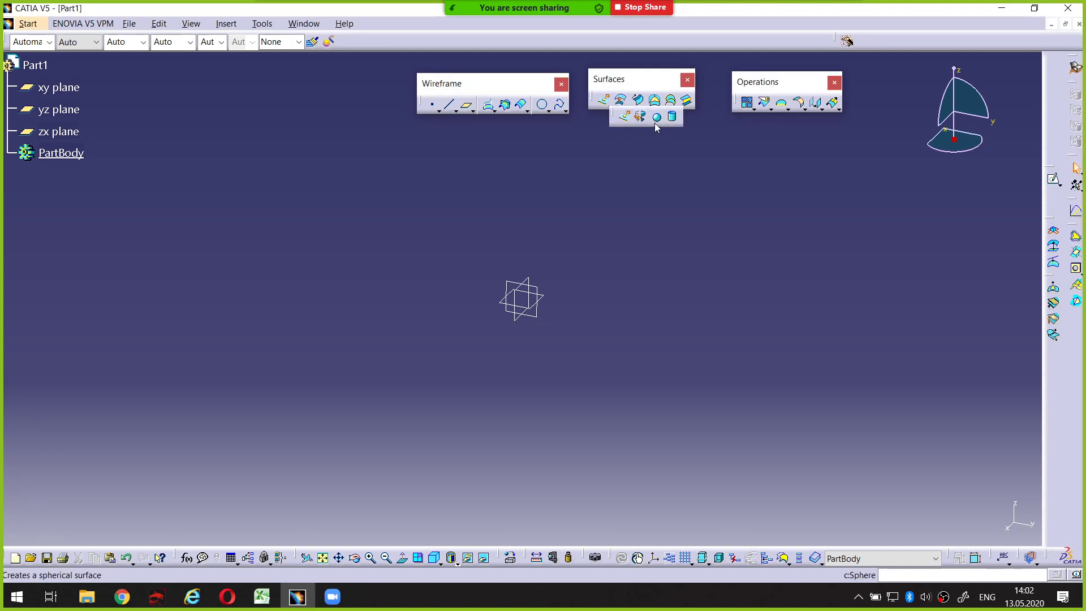
{"action": "left_click", "coordinate": [626, 137]}
{"action": "left_click", "coordinate": [628, 106]}
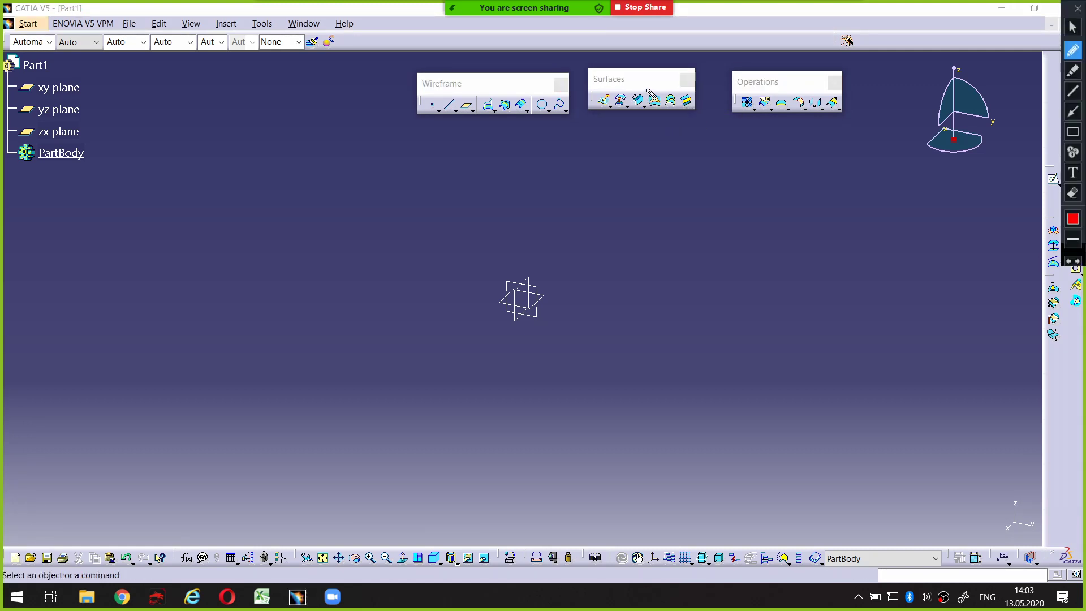
{"action": "left_click_drag", "start_coordinate": [639, 89], "coordinate": [645, 116]}
{"action": "key", "text": "Escape"}
{"action": "left_click_drag", "start_coordinate": [638, 89], "coordinate": [647, 107]}
{"action": "key", "text": "Escape"}
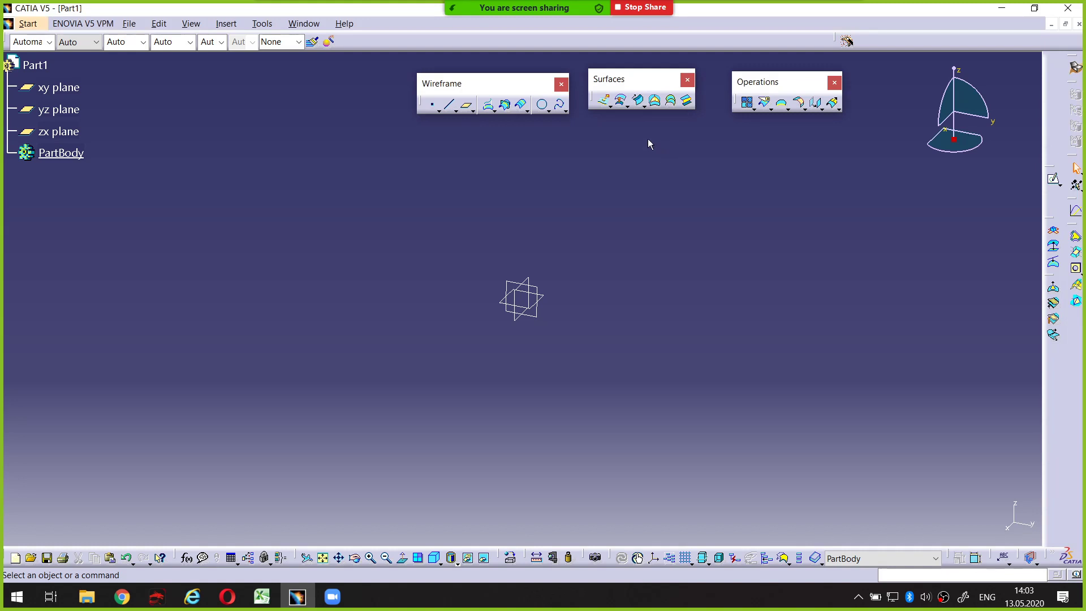
Step: Open the Swept Surface Definition dialog and move it out of the way
{"action": "left_click", "coordinate": [642, 106]}
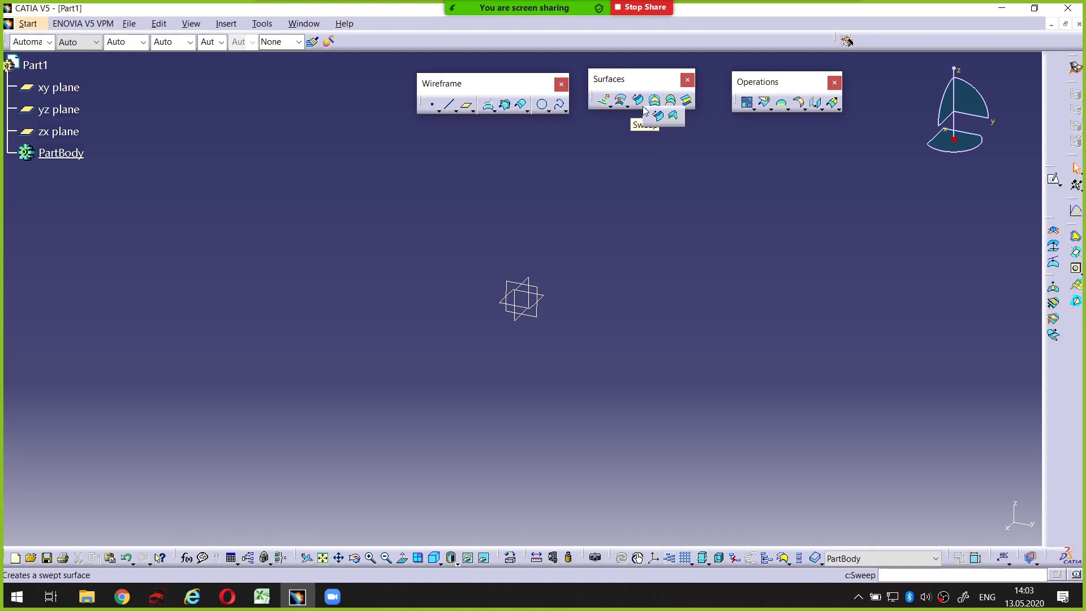
{"action": "left_click", "coordinate": [634, 123]}
{"action": "left_click", "coordinate": [639, 102]}
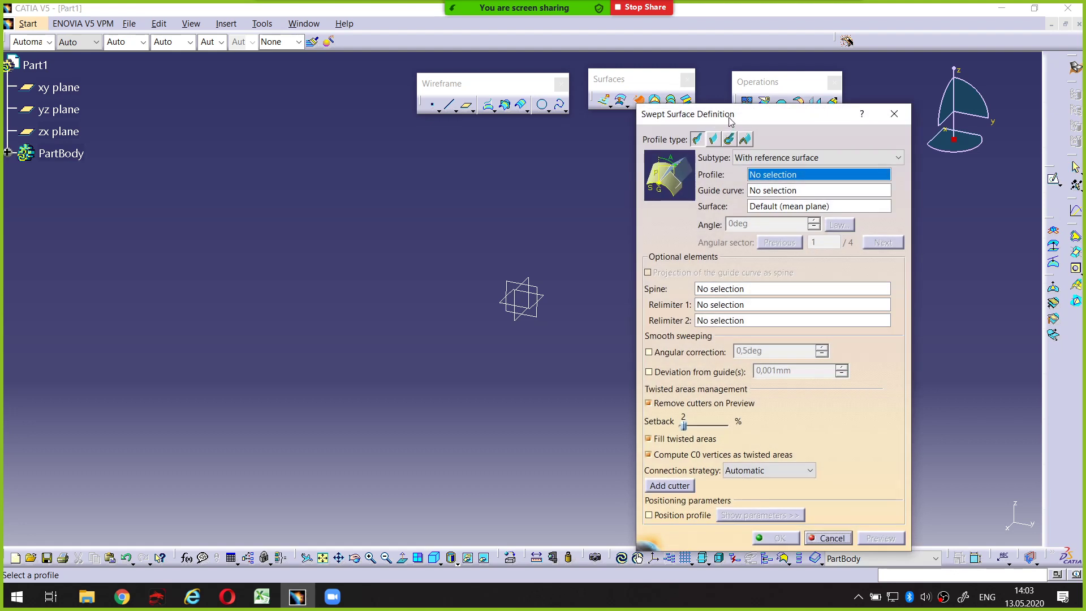
{"action": "mouse_move", "coordinate": [728, 115]}
{"action": "left_mouse_down"}
{"action": "mouse_move", "coordinate": [738, 86]}
{"action": "mouse_move", "coordinate": [691, 97]}
{"action": "left_mouse_up"}
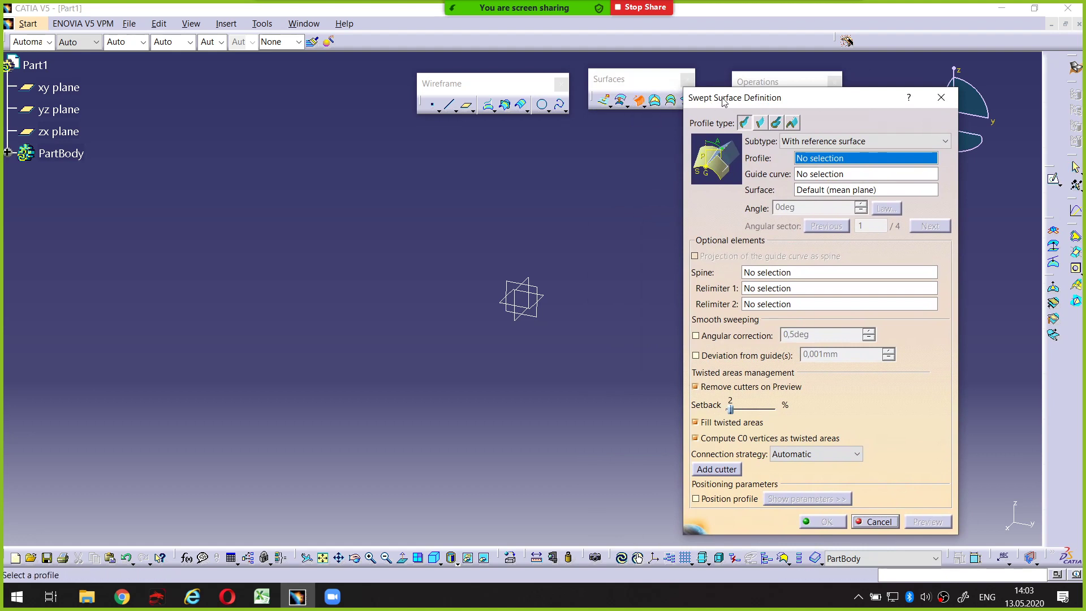
{"action": "left_click_drag", "start_coordinate": [740, 95], "coordinate": [720, 77]}
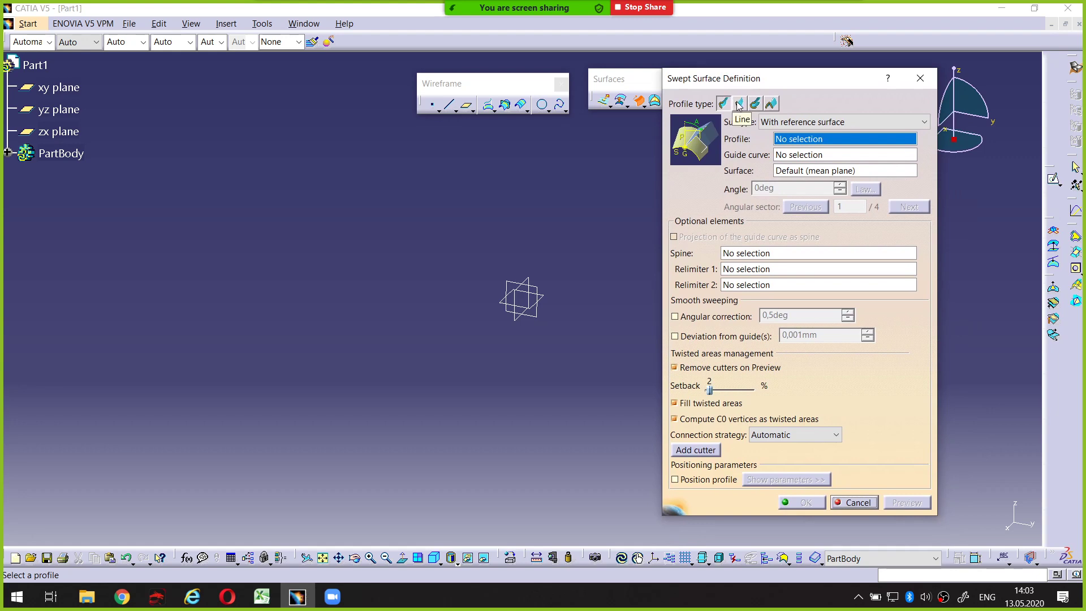
Step: Try the Circle, Conic and Explicit profile types, then settle on Line with Two limits
{"action": "left_click", "coordinate": [755, 104]}
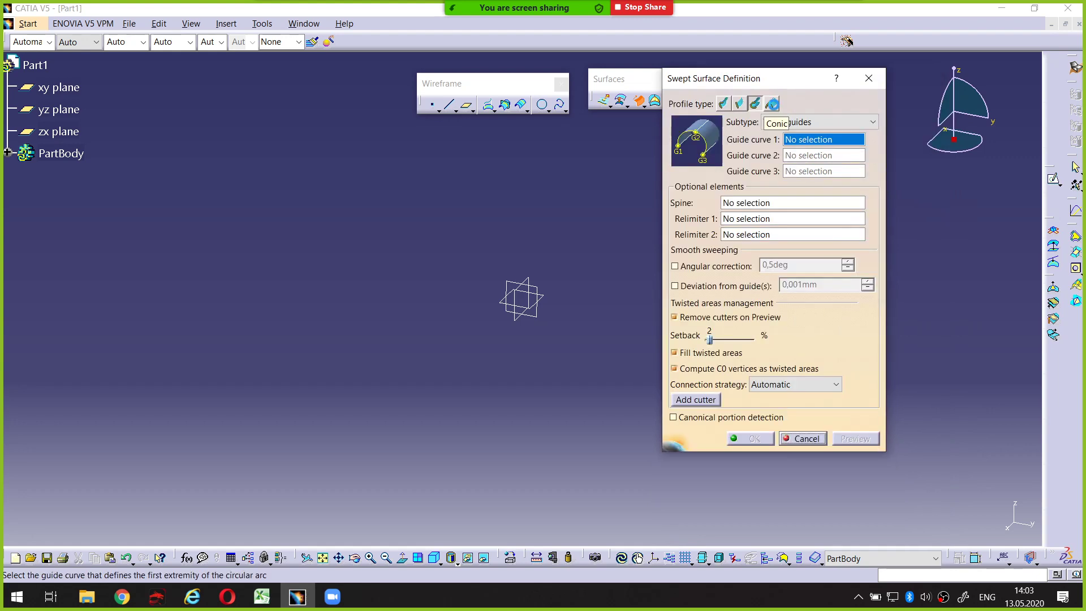
{"action": "left_click", "coordinate": [772, 104]}
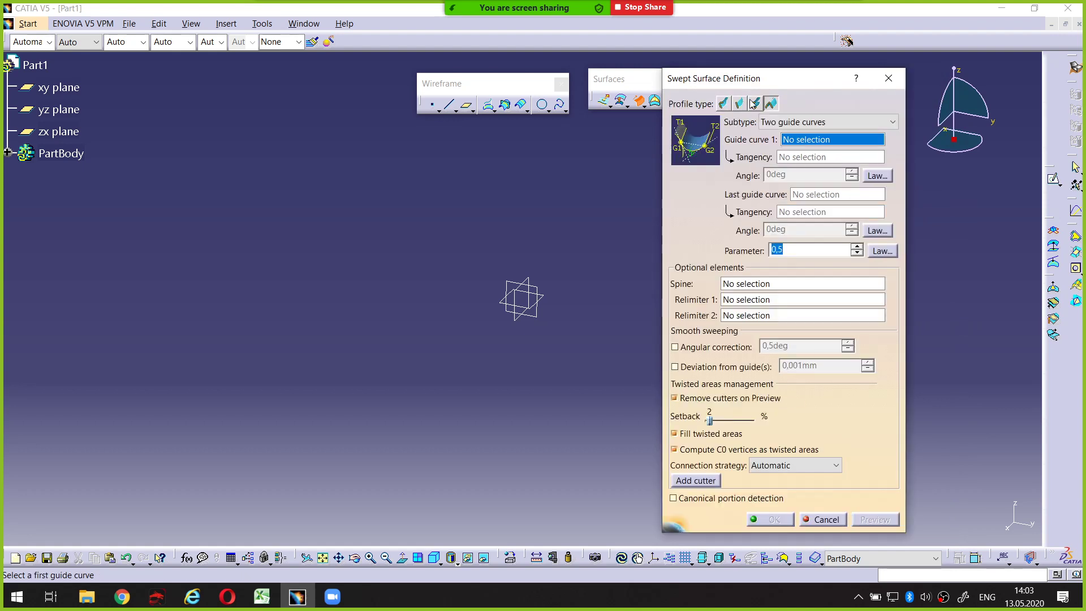
{"action": "left_click", "coordinate": [724, 106]}
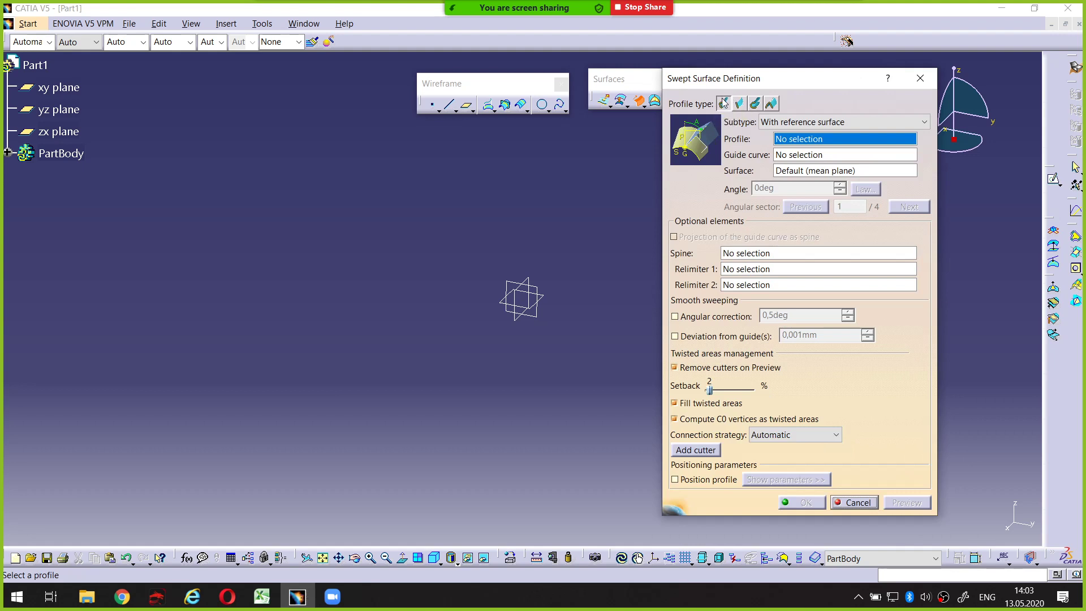
{"action": "key", "text": "ctrl+shift+p"}
{"action": "left_click_drag", "start_coordinate": [669, 107], "coordinate": [705, 107]}
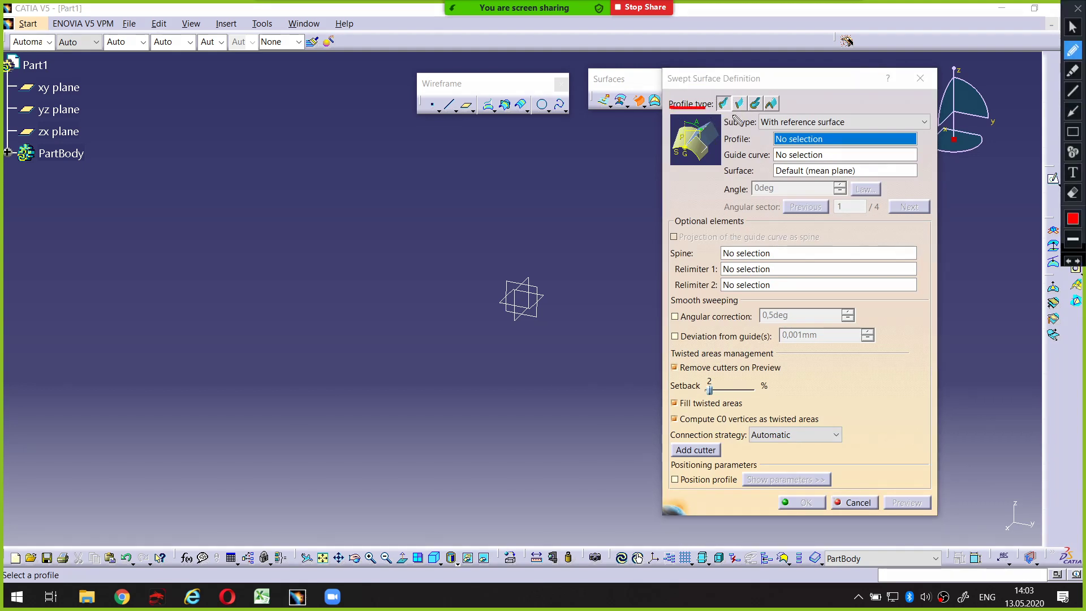
{"action": "key", "text": "ctrl+shift+p"}
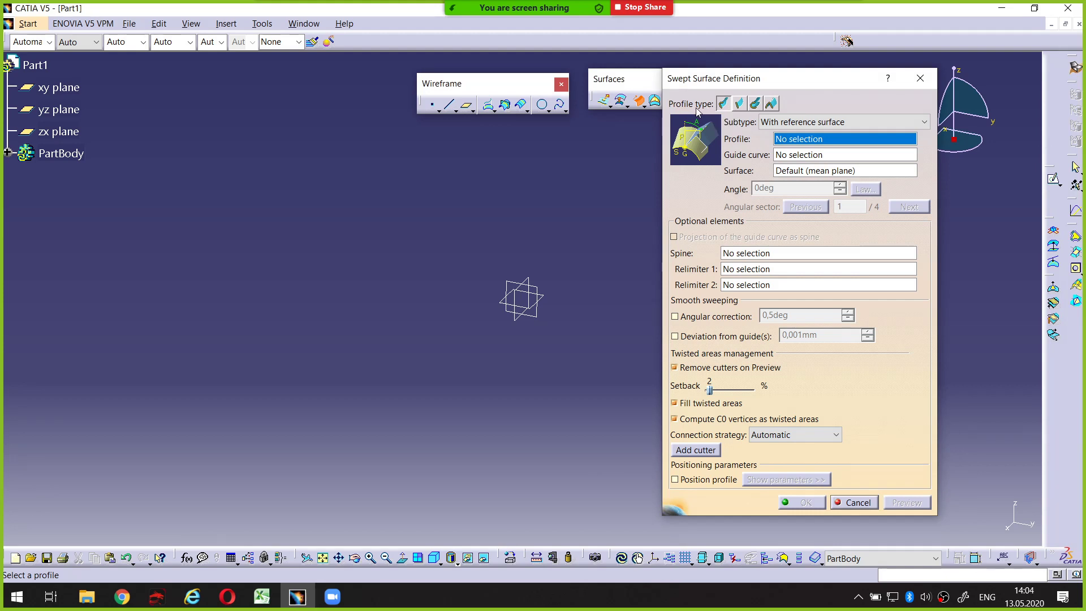
{"action": "key", "text": "ctrl+shift+p"}
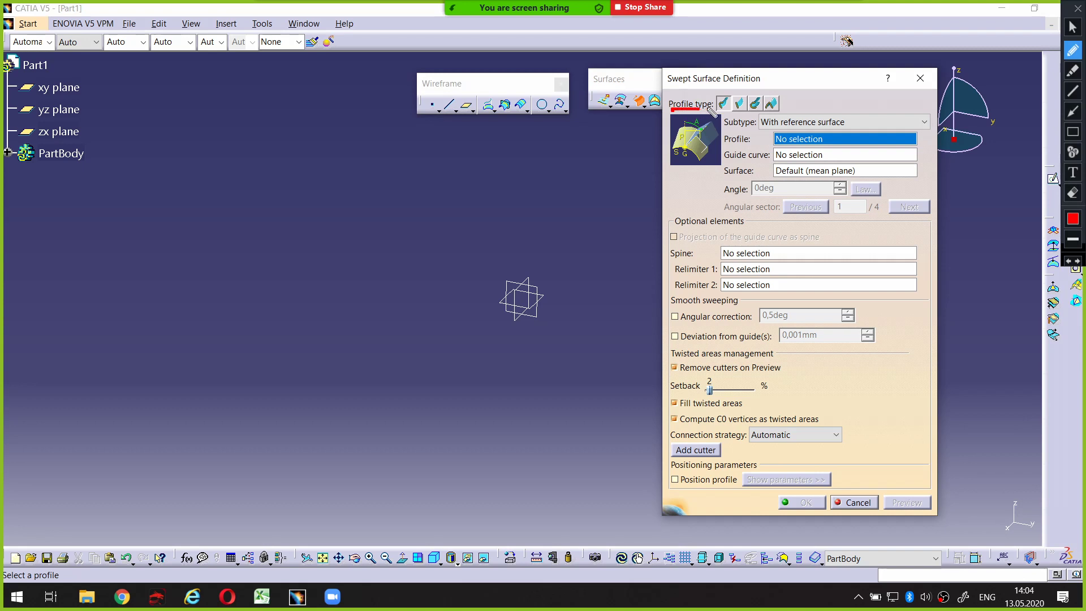
{"action": "key", "text": "ctrl+shift+p"}
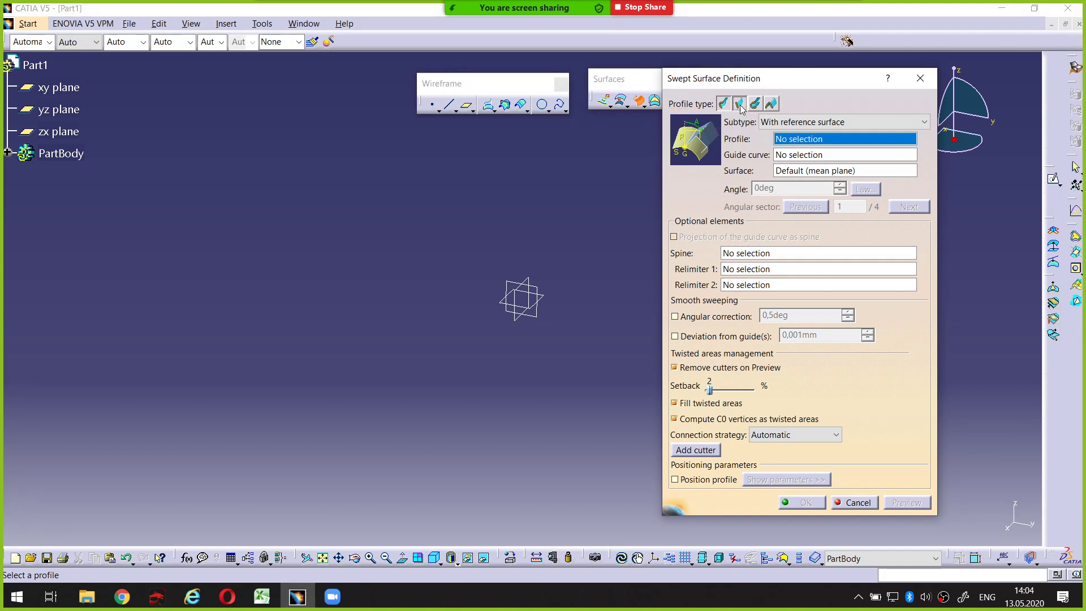
{"action": "left_click", "coordinate": [738, 103]}
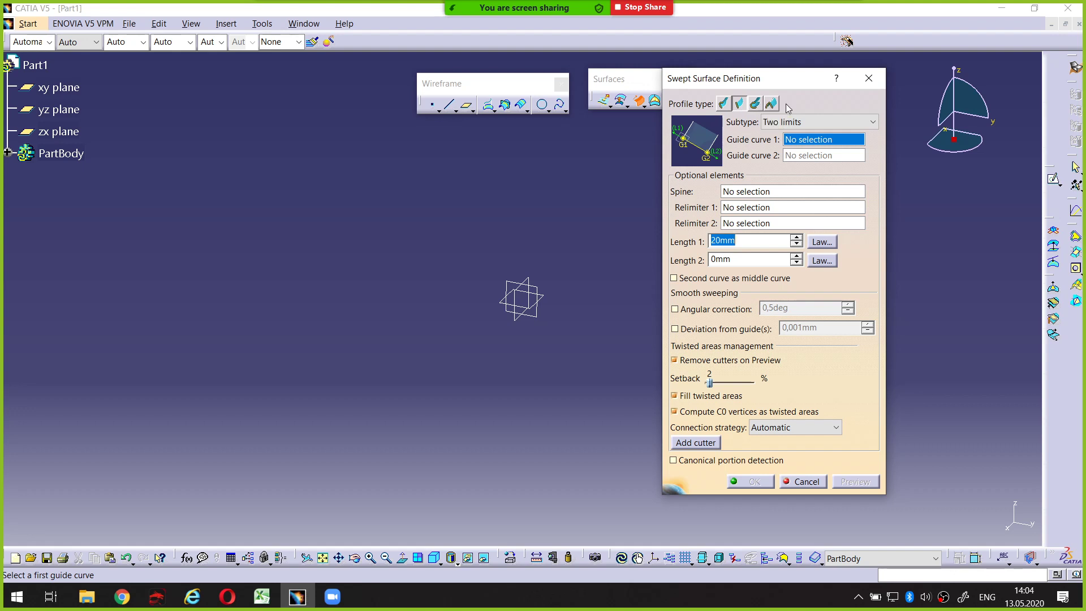
Step: Switch to the Explicit profile and review its With reference surface subtype
{"action": "left_click", "coordinate": [725, 105]}
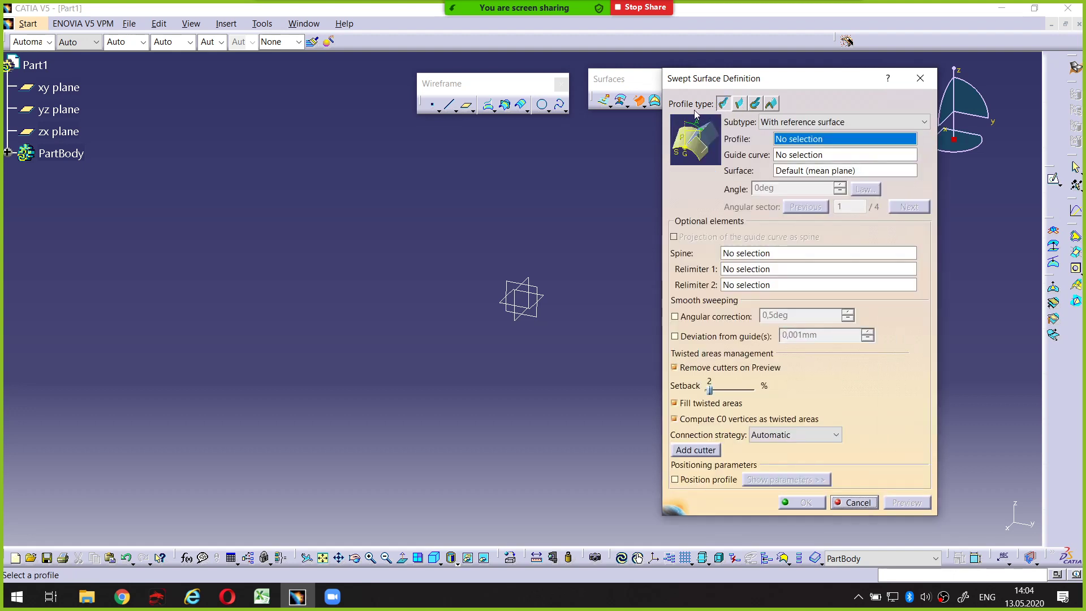
{"action": "left_click_drag", "start_coordinate": [672, 107], "coordinate": [724, 108]}
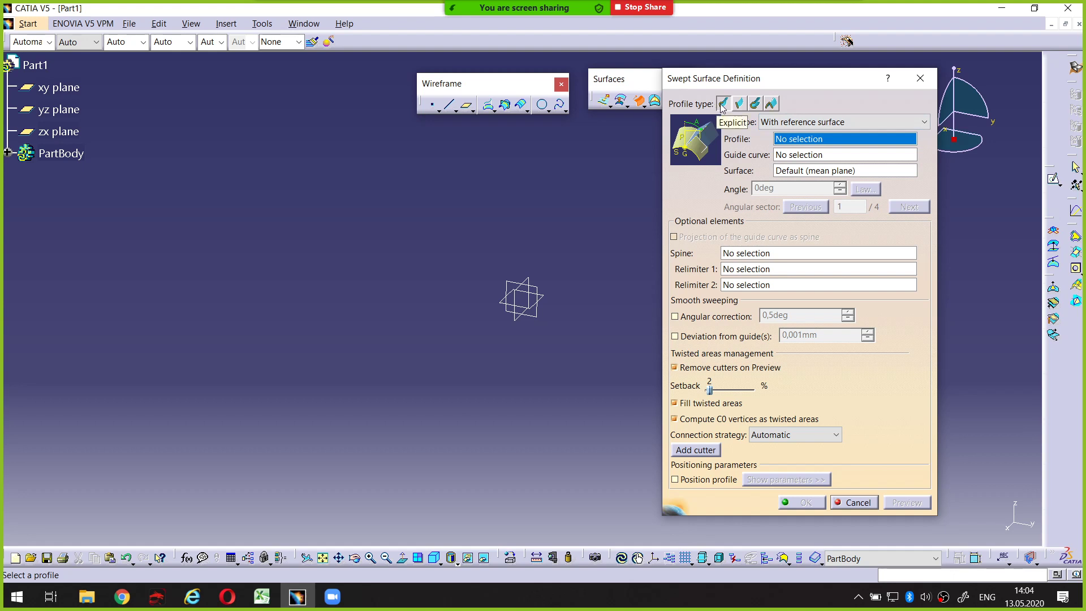
{"action": "left_click_drag", "start_coordinate": [724, 128], "coordinate": [754, 128]}
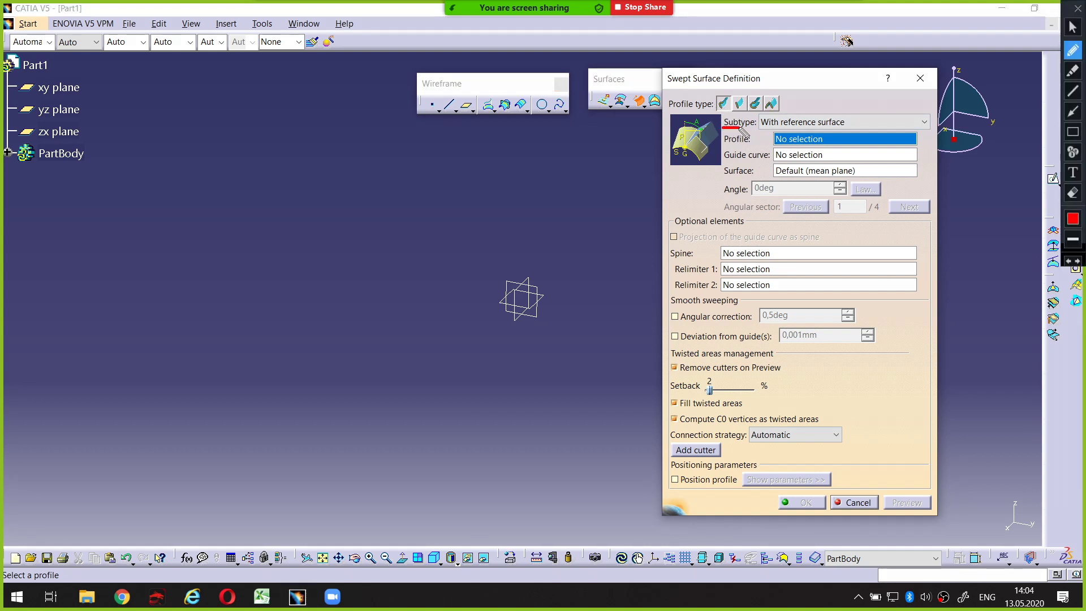
{"action": "key", "text": "Escape"}
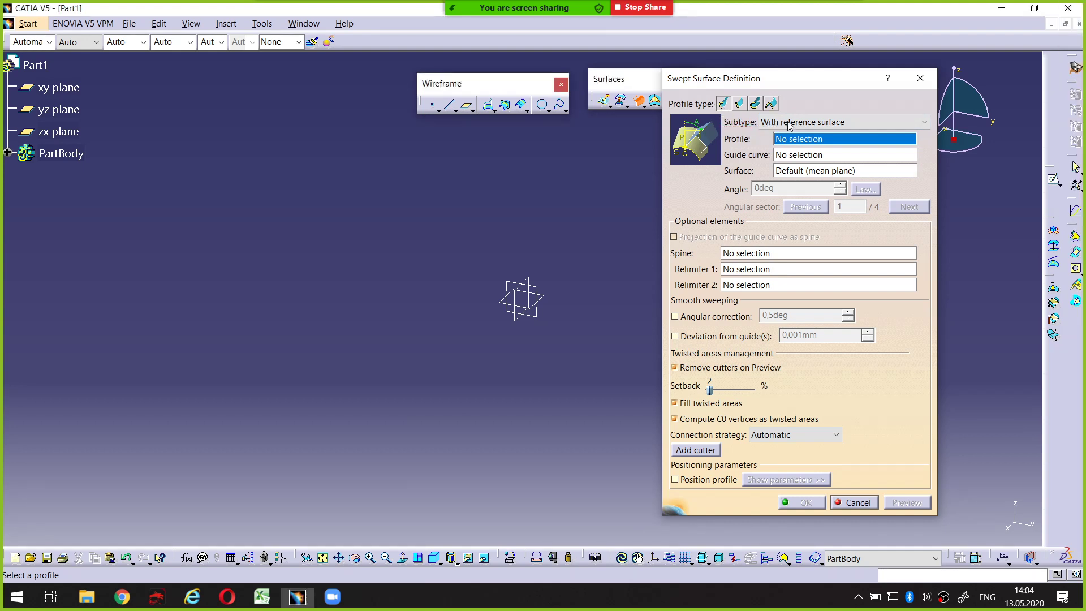
{"action": "left_click", "coordinate": [824, 124]}
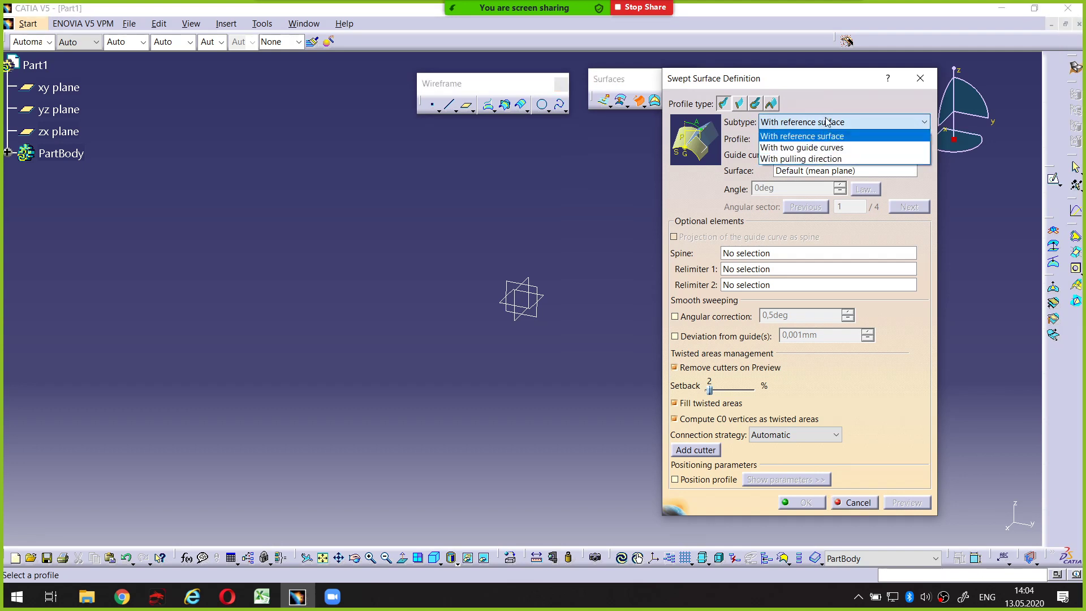
{"action": "left_click", "coordinate": [825, 136]}
Step: Review Line and Circle subtypes, then choose Conic with the Two guide curves subtype
{"action": "left_click", "coordinate": [739, 103]}
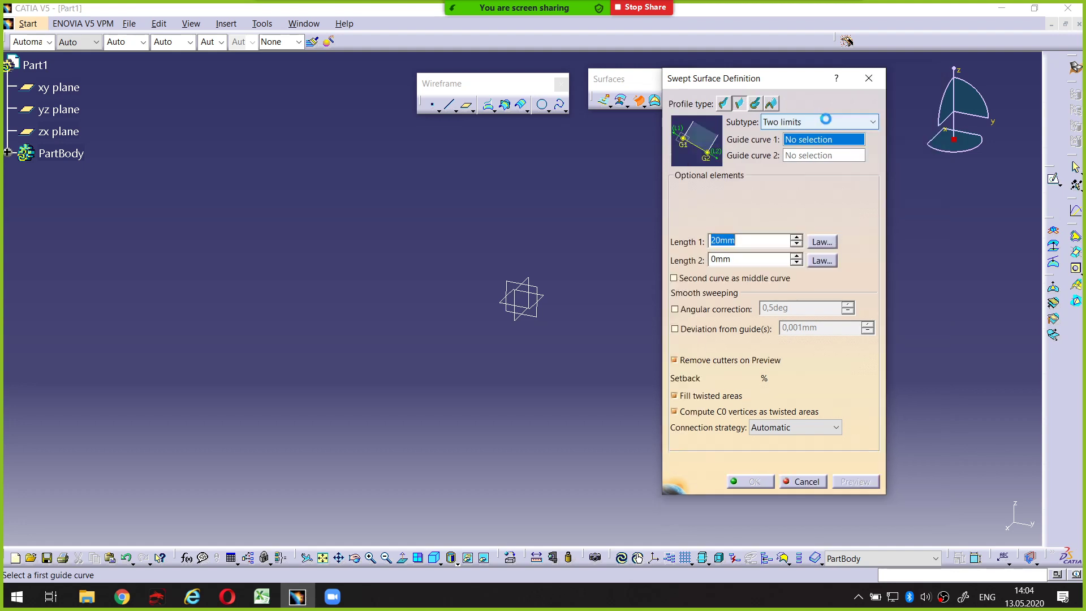
{"action": "left_click", "coordinate": [828, 121]}
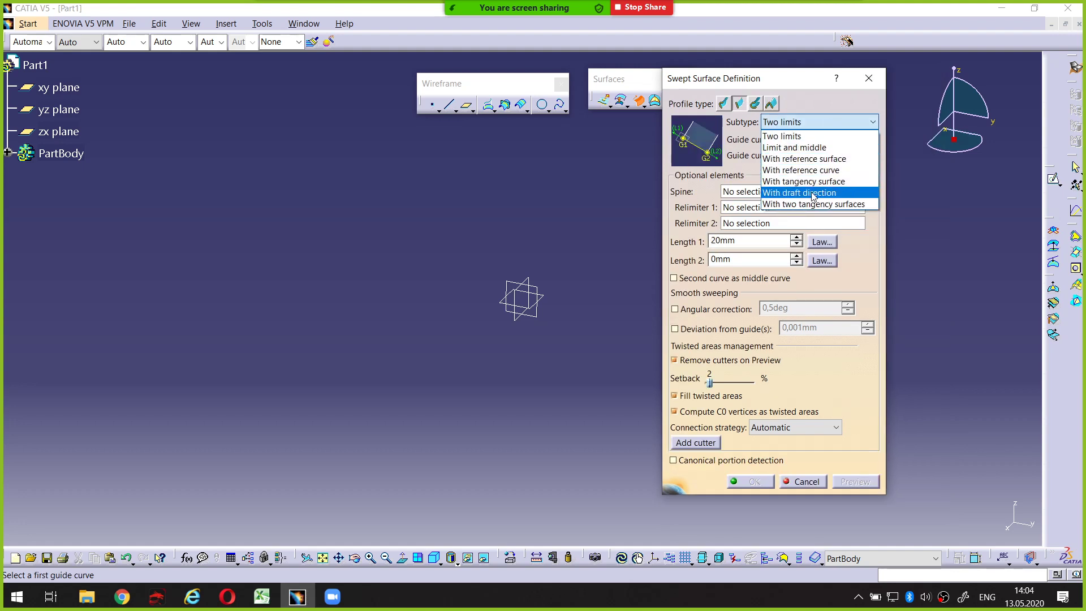
{"action": "left_click", "coordinate": [815, 104]}
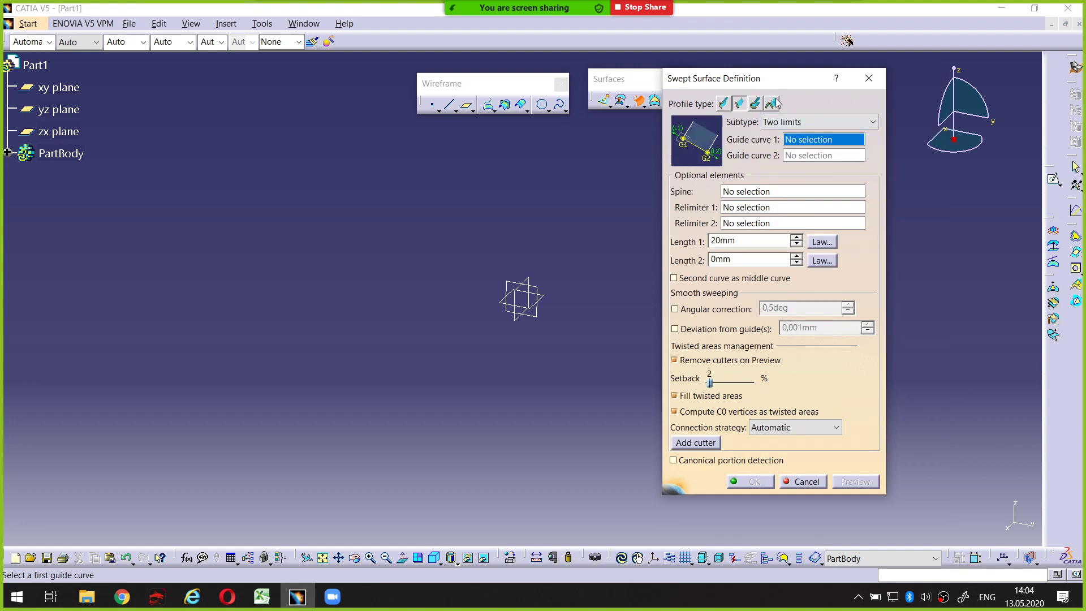
{"action": "left_click", "coordinate": [754, 103]}
{"action": "left_click", "coordinate": [816, 121]}
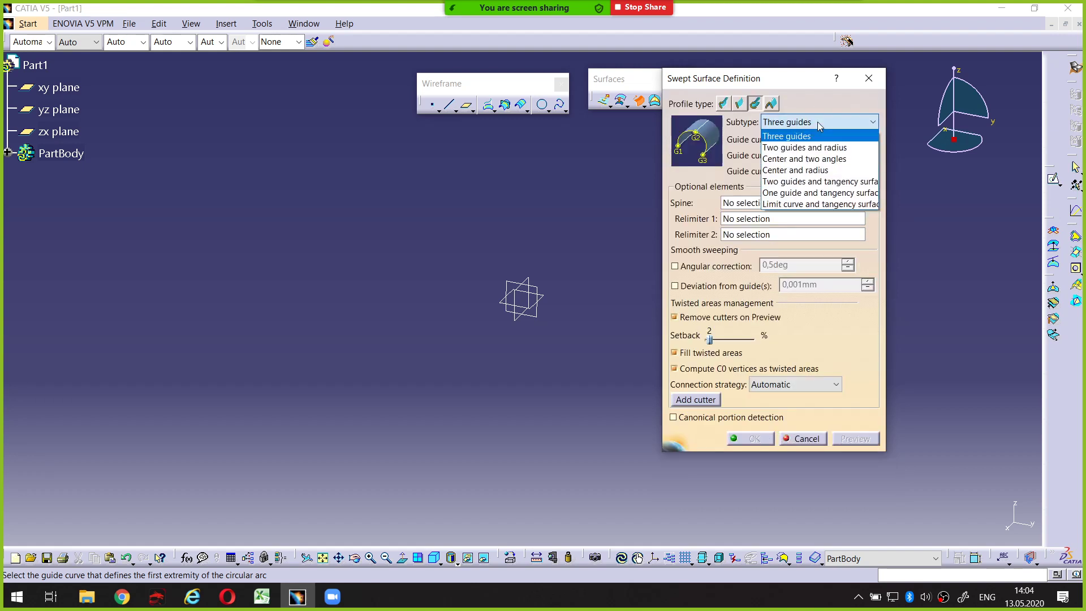
{"action": "left_click", "coordinate": [792, 136]}
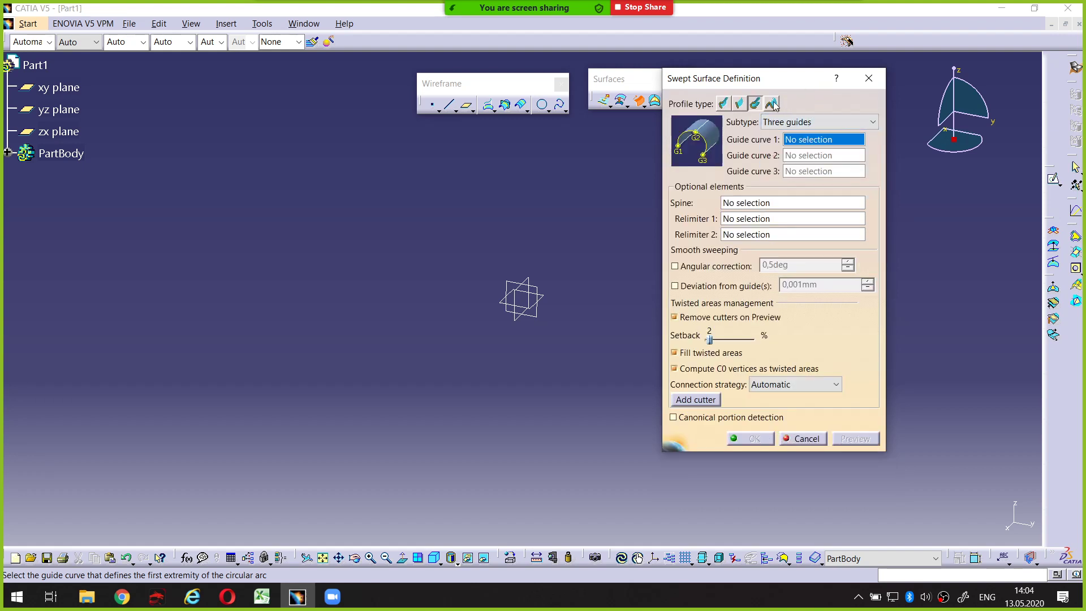
{"action": "left_click", "coordinate": [771, 103]}
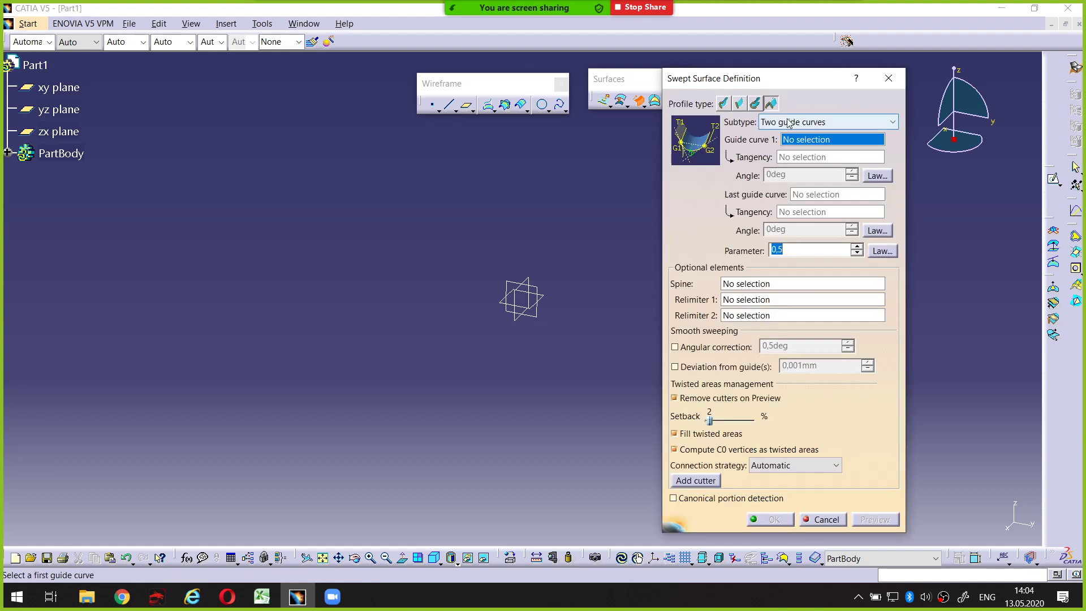
{"action": "left_click", "coordinate": [830, 123]}
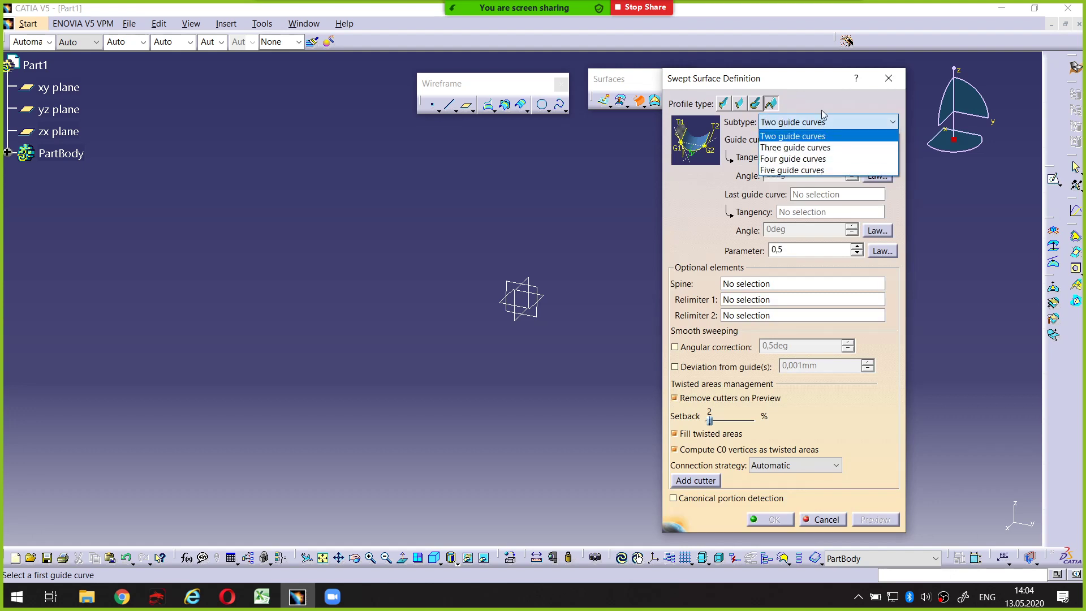
{"action": "key", "text": "Return"}
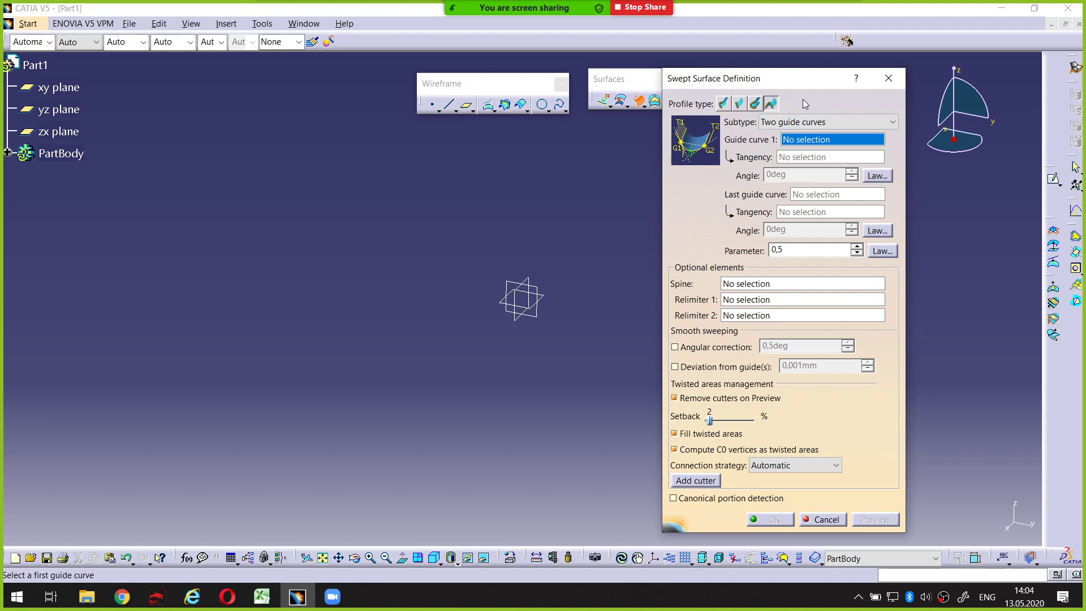
Step: Return the sweep to an Explicit profile with reference surface and reposition the dialog
{"action": "left_click_drag", "start_coordinate": [789, 82], "coordinate": [788, 85]}
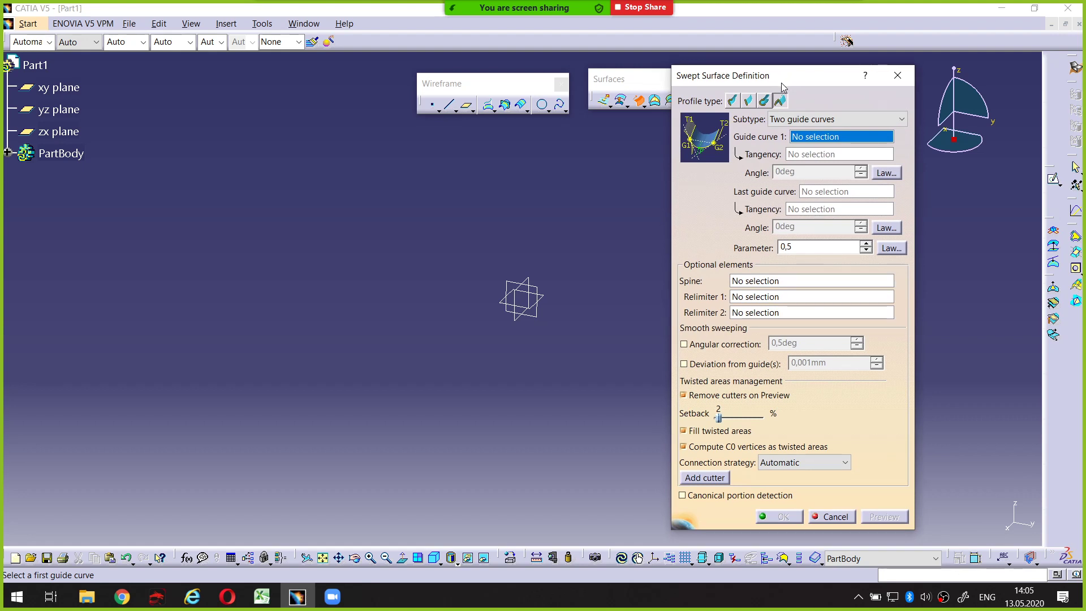
{"action": "left_click", "coordinate": [733, 99]}
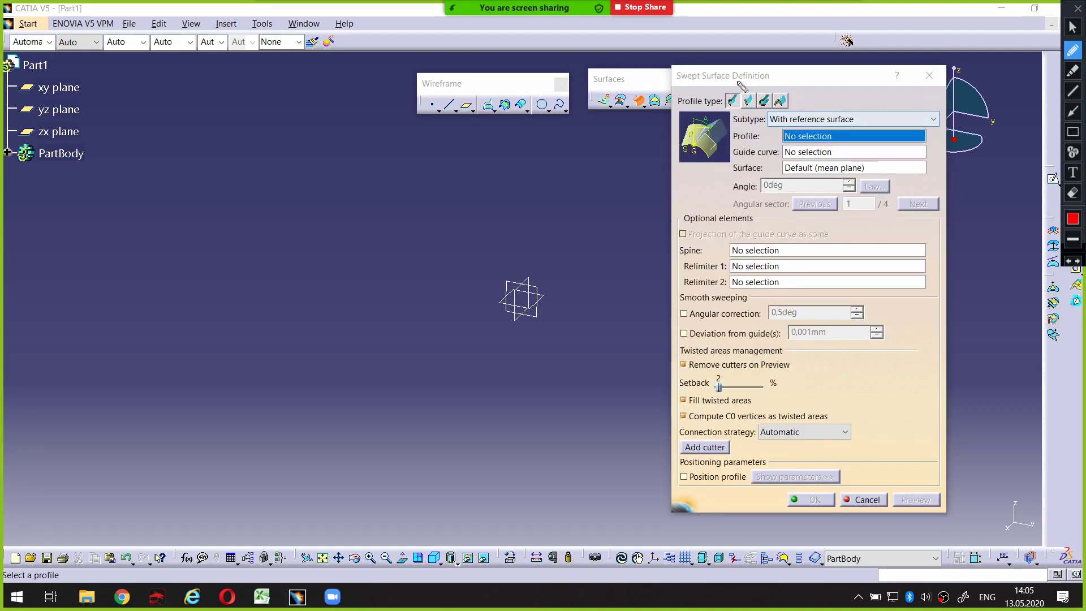
{"action": "mouse_move", "coordinate": [683, 69]}
{"action": "left_mouse_down"}
{"action": "mouse_move", "coordinate": [669, 72]}
{"action": "mouse_move", "coordinate": [679, 68]}
{"action": "left_mouse_up"}
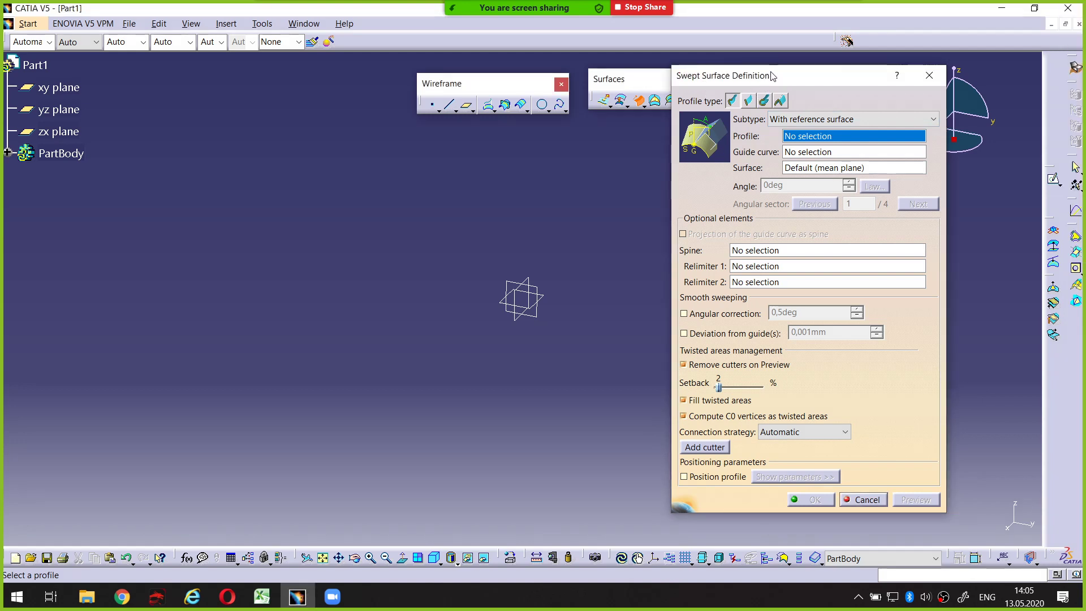
{"action": "left_click_drag", "start_coordinate": [773, 75], "coordinate": [801, 77]}
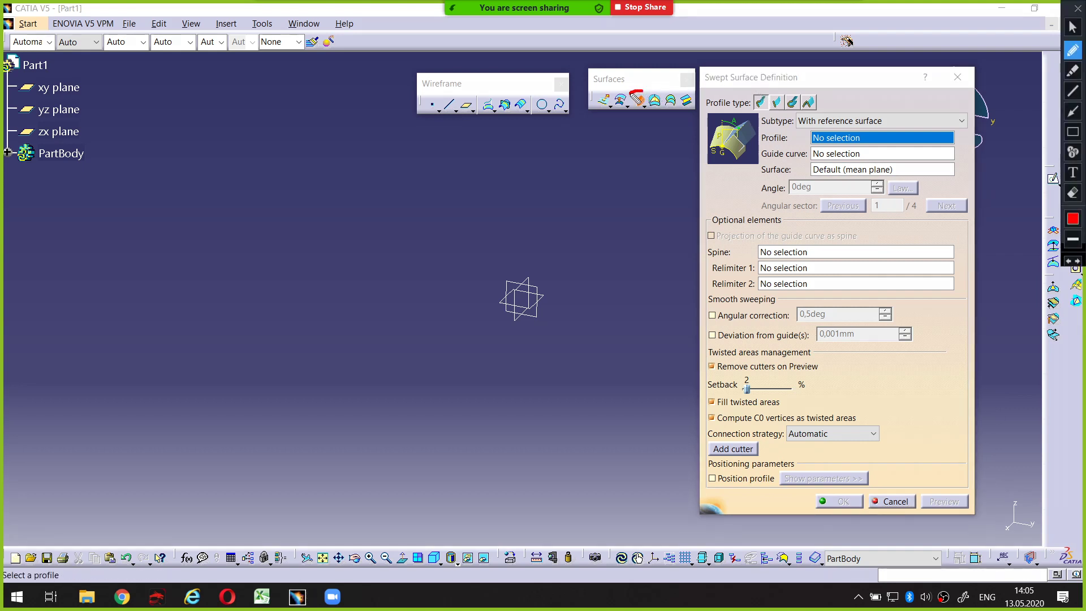
{"action": "left_click_drag", "start_coordinate": [636, 94], "coordinate": [646, 95]}
{"action": "key", "text": "Escape"}
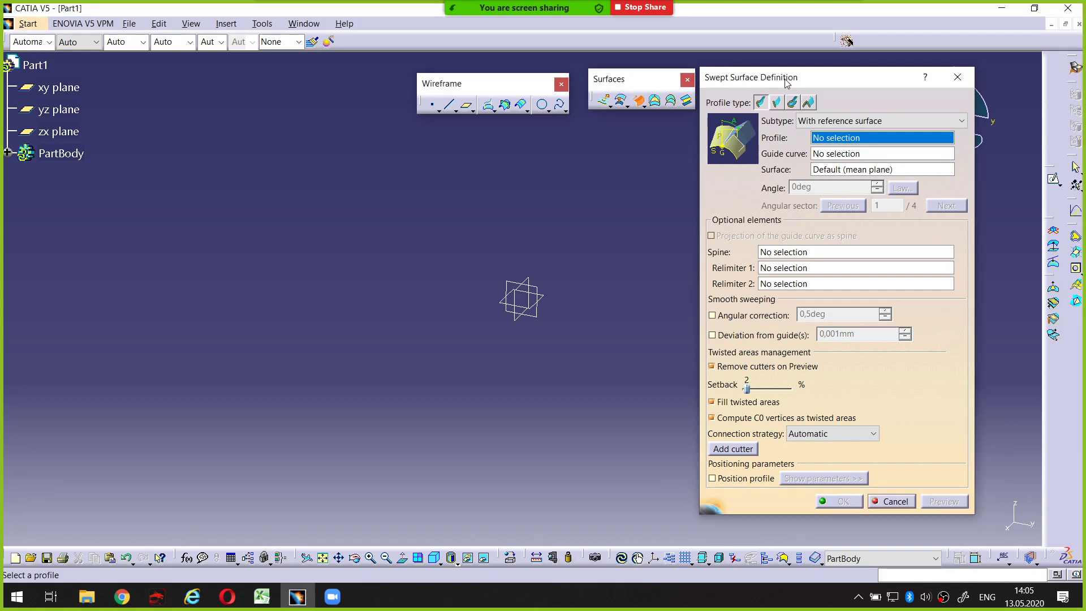
{"action": "left_click_drag", "start_coordinate": [786, 83], "coordinate": [794, 84]}
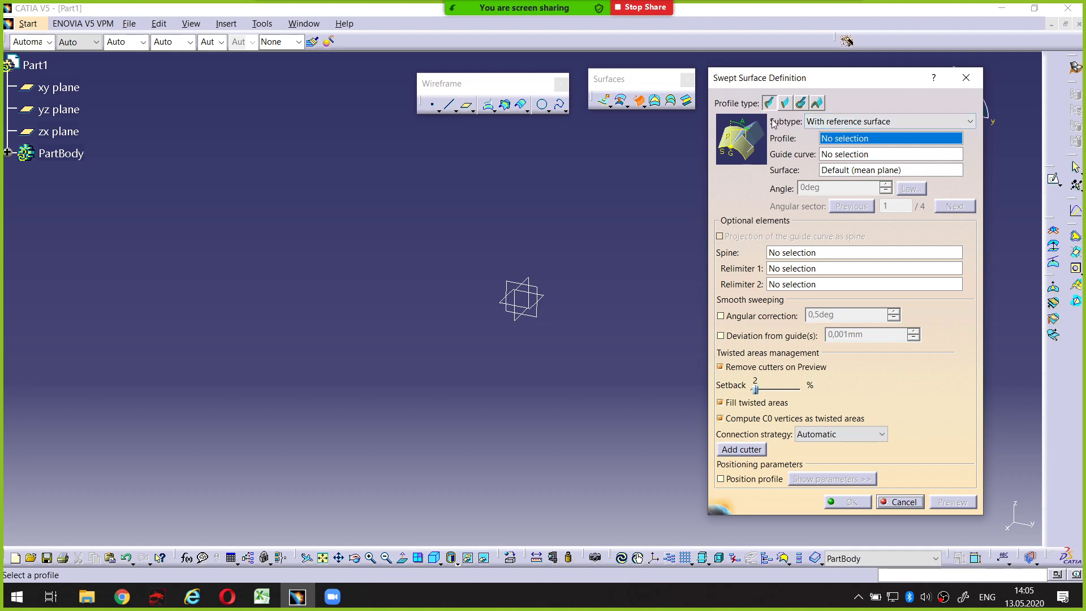
Step: Mark up the sweep dialog with annotations, then cancel it without creating a surface
{"action": "key", "text": "ctrl+alt+g"}
{"action": "mouse_move", "coordinate": [750, 113]}
{"action": "left_mouse_down"}
{"action": "mouse_move", "coordinate": [730, 113]}
{"action": "mouse_move", "coordinate": [778, 123]}
{"action": "left_mouse_up"}
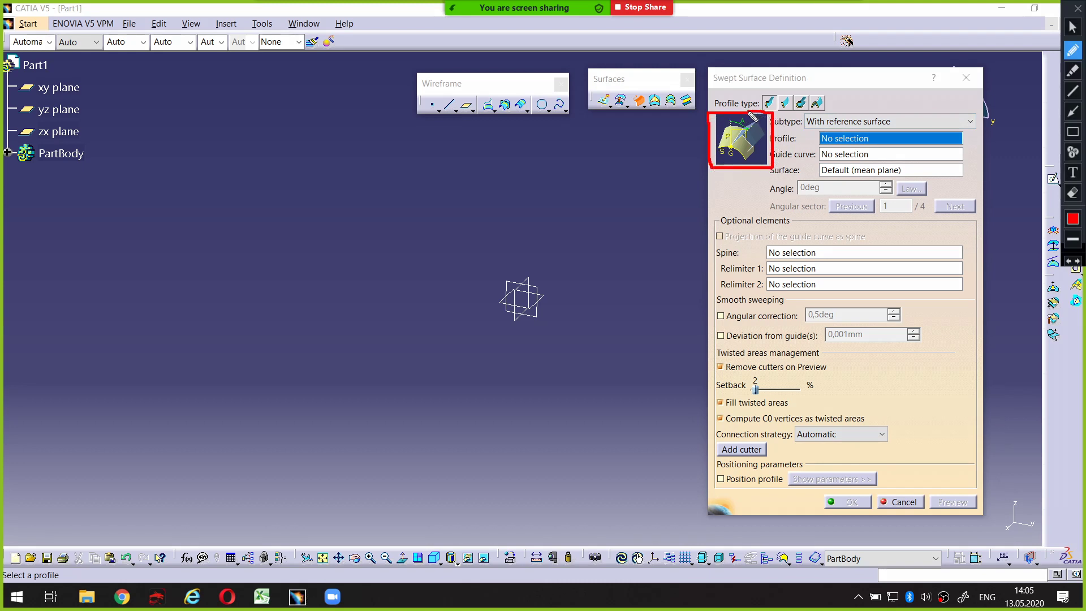
{"action": "left_click_drag", "start_coordinate": [749, 113], "coordinate": [769, 114]}
{"action": "left_click_drag", "start_coordinate": [724, 160], "coordinate": [720, 166]}
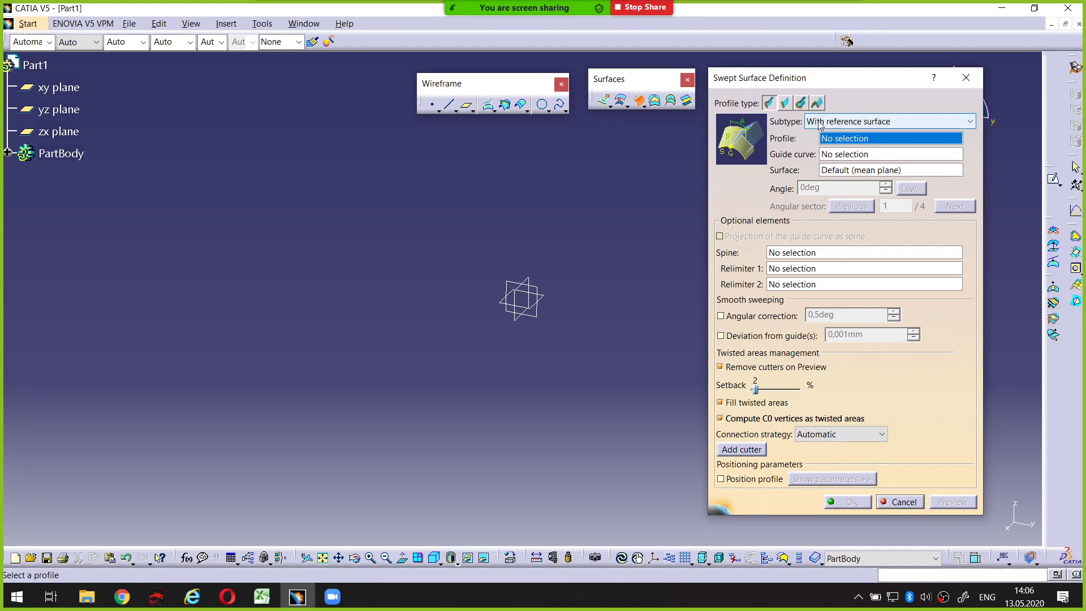
{"action": "mouse_move", "coordinate": [806, 128]}
{"action": "left_mouse_down"}
{"action": "mouse_move", "coordinate": [900, 129]}
{"action": "mouse_move", "coordinate": [803, 130]}
{"action": "left_mouse_up"}
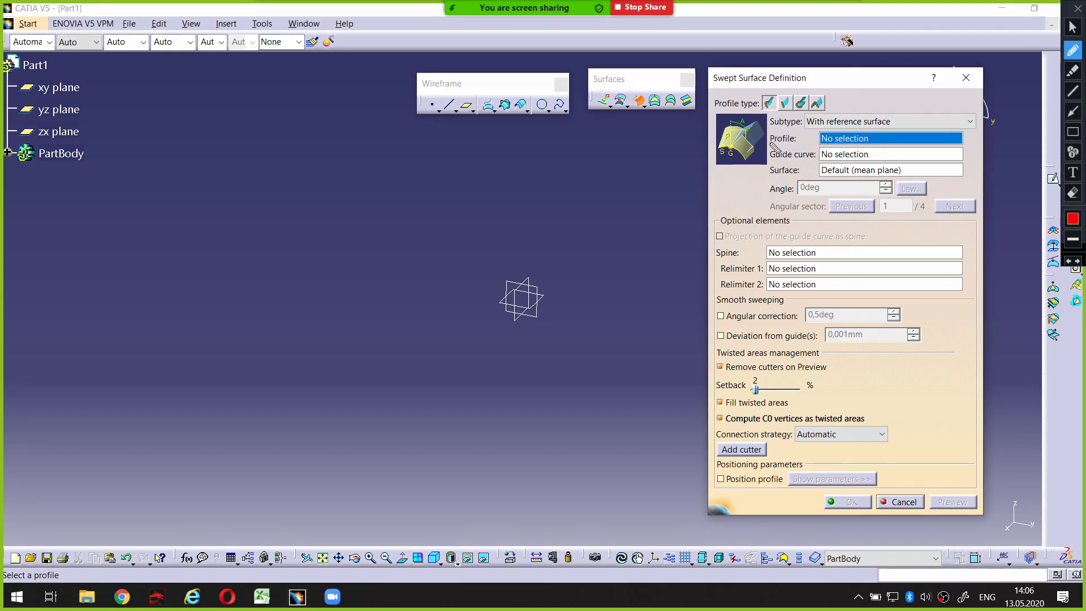
{"action": "left_click_drag", "start_coordinate": [770, 145], "coordinate": [809, 146]}
{"action": "left_click_drag", "start_coordinate": [772, 162], "coordinate": [814, 162]}
{"action": "key", "text": "Escape"}
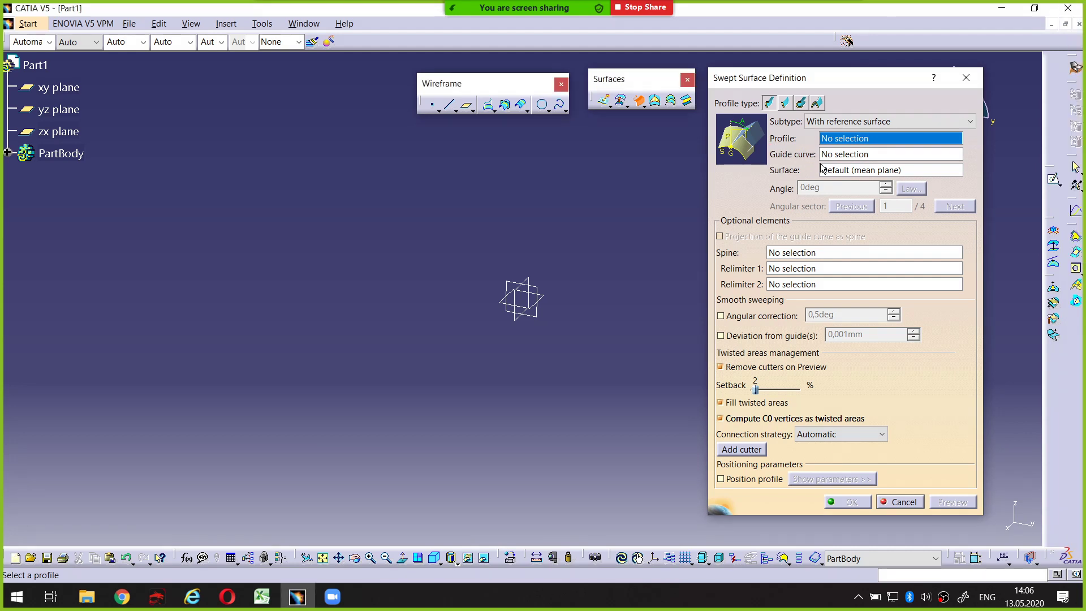
{"action": "left_click", "coordinate": [903, 502]}
{"action": "key", "text": "alt+s"}
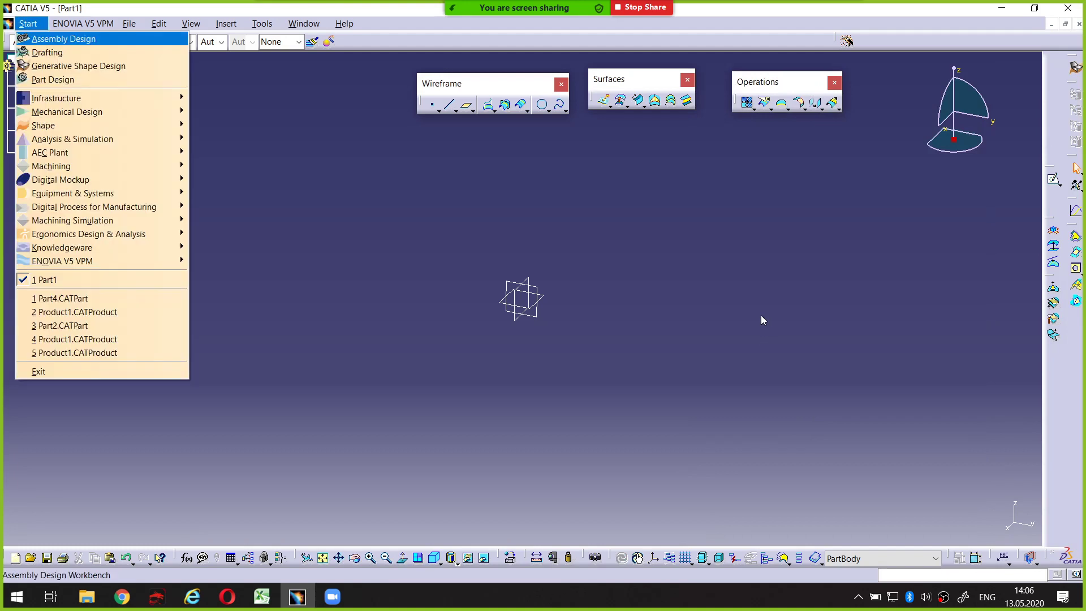
{"action": "key", "text": "p"}
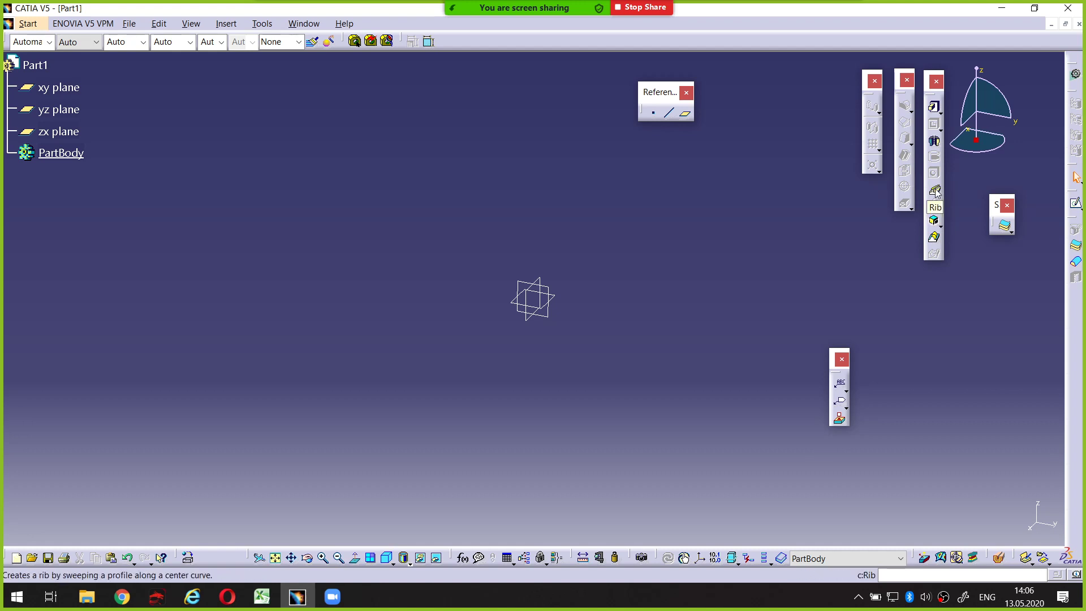
{"action": "key", "text": "alt+s"}
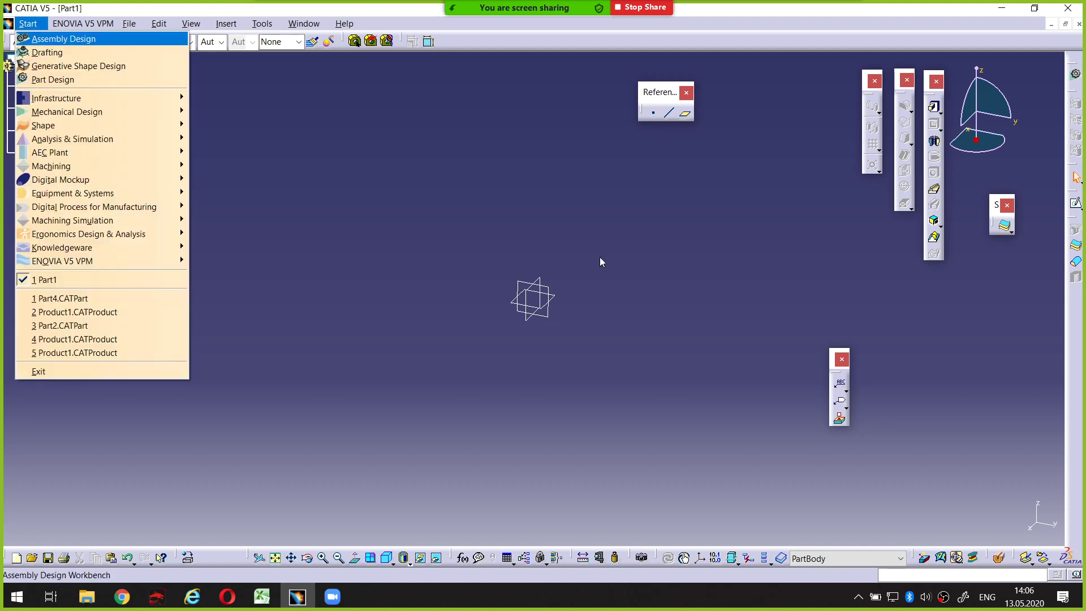
{"action": "key", "text": "g"}
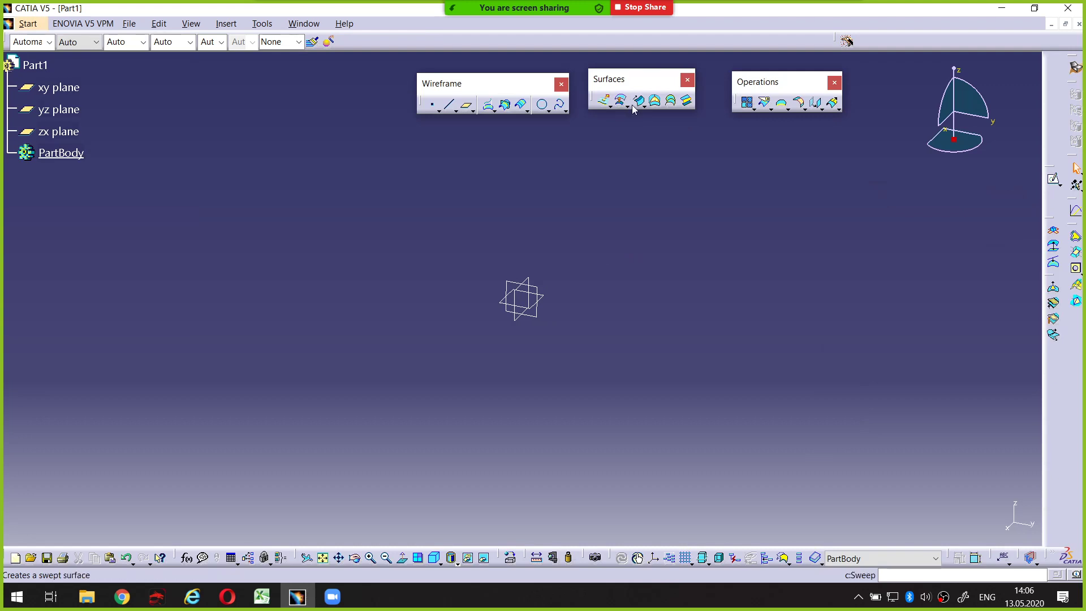
{"action": "left_click", "coordinate": [637, 105]}
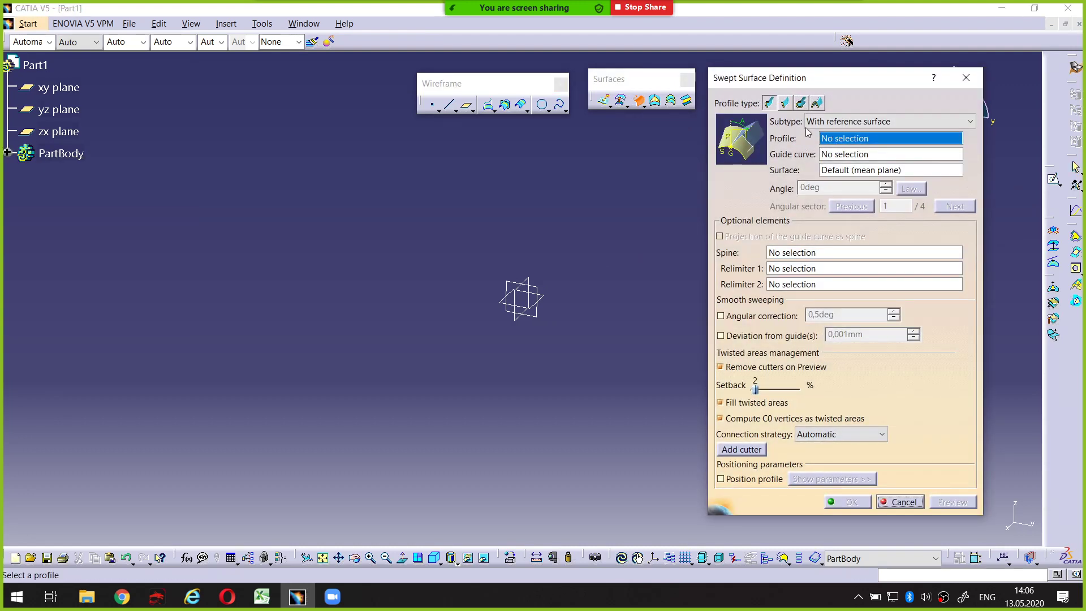
{"action": "left_click", "coordinate": [885, 503]}
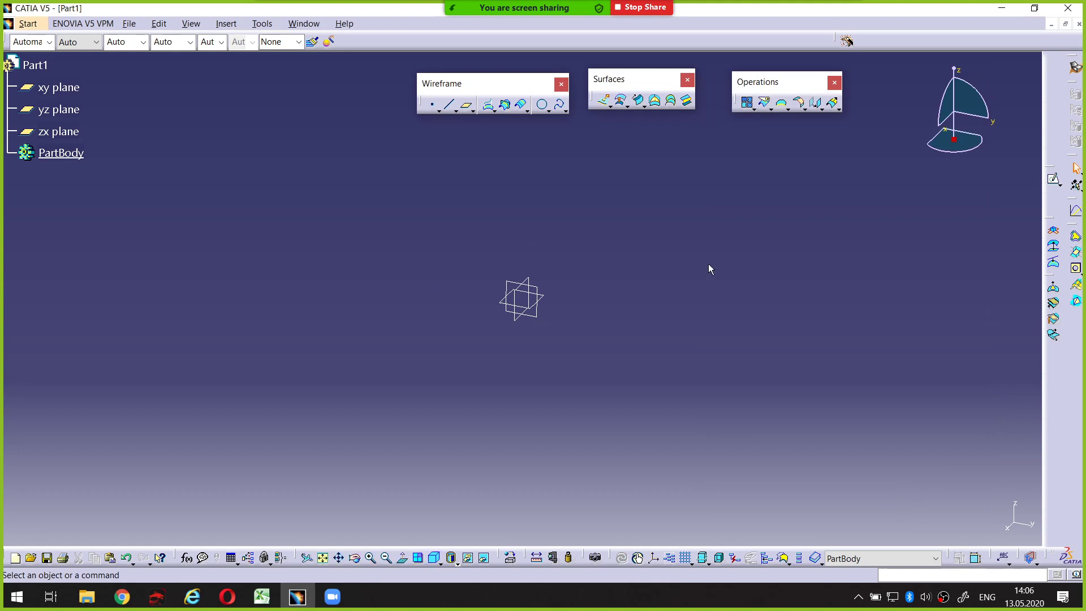
Step: Create Circle.1: a 50 mm radius 0–180° arc on the yz plane centred at origin Point.1
{"action": "left_click", "coordinate": [543, 105]}
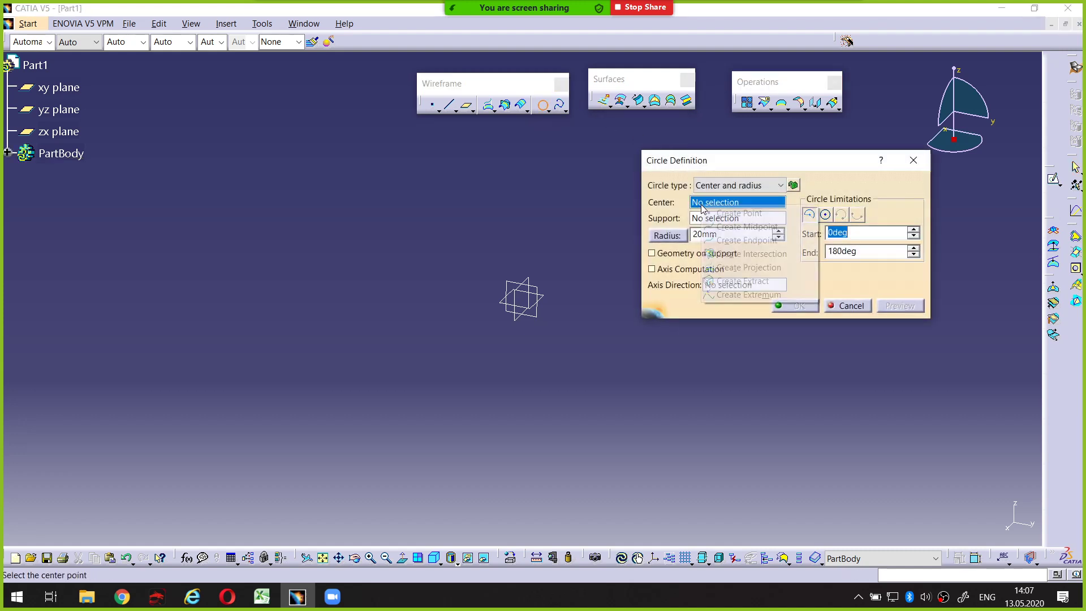
{"action": "right_click", "coordinate": [699, 210]}
{"action": "left_click", "coordinate": [710, 212]}
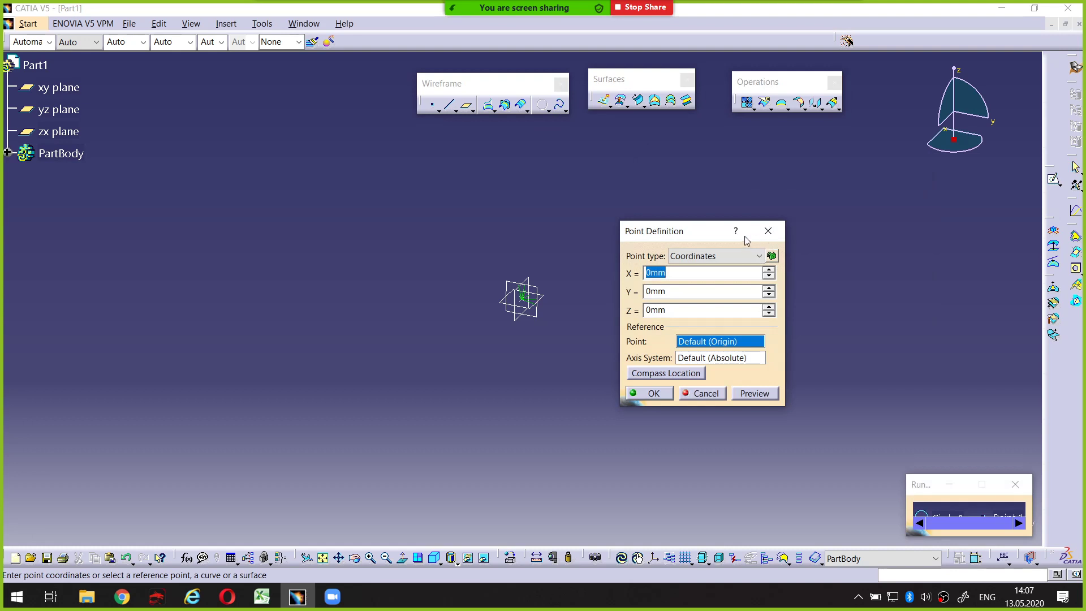
{"action": "left_click_drag", "start_coordinate": [740, 233], "coordinate": [742, 165]}
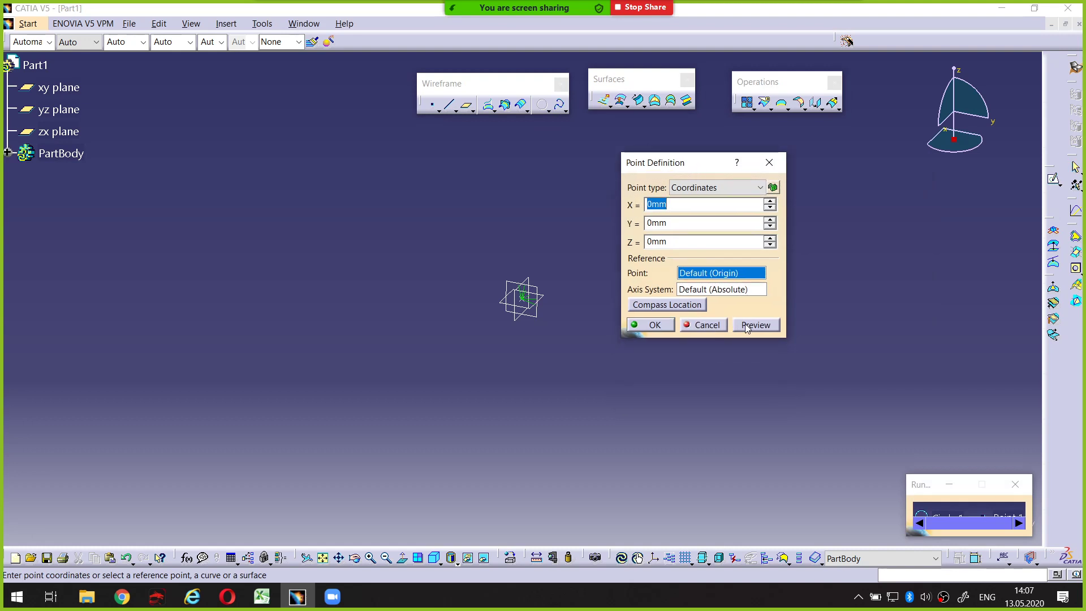
{"action": "left_click", "coordinate": [650, 325]}
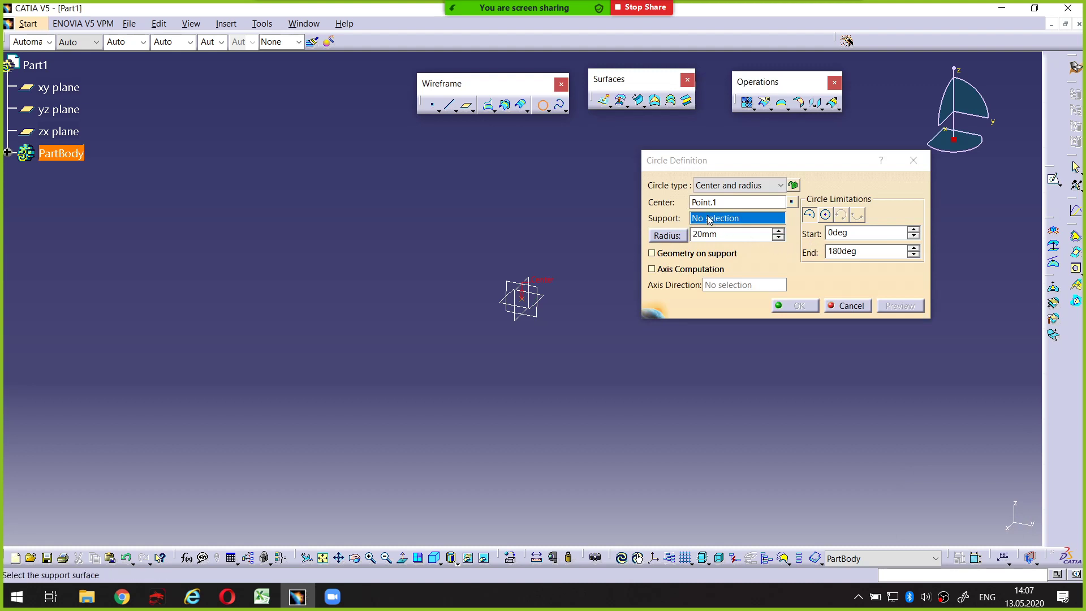
{"action": "left_click", "coordinate": [517, 316]}
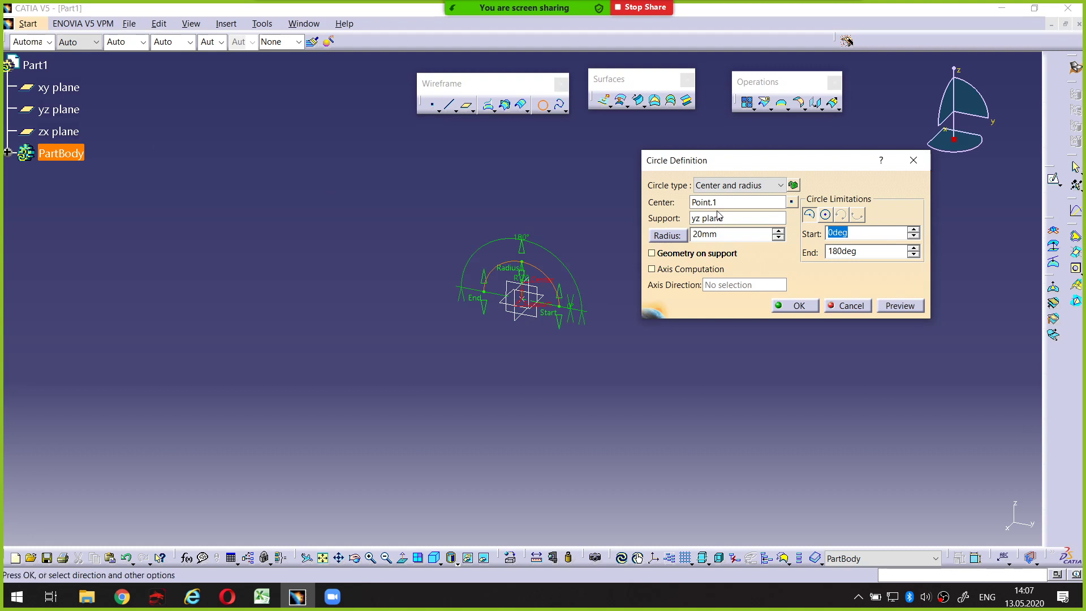
{"action": "left_click", "coordinate": [712, 234]}
{"action": "type", "text": "50"}
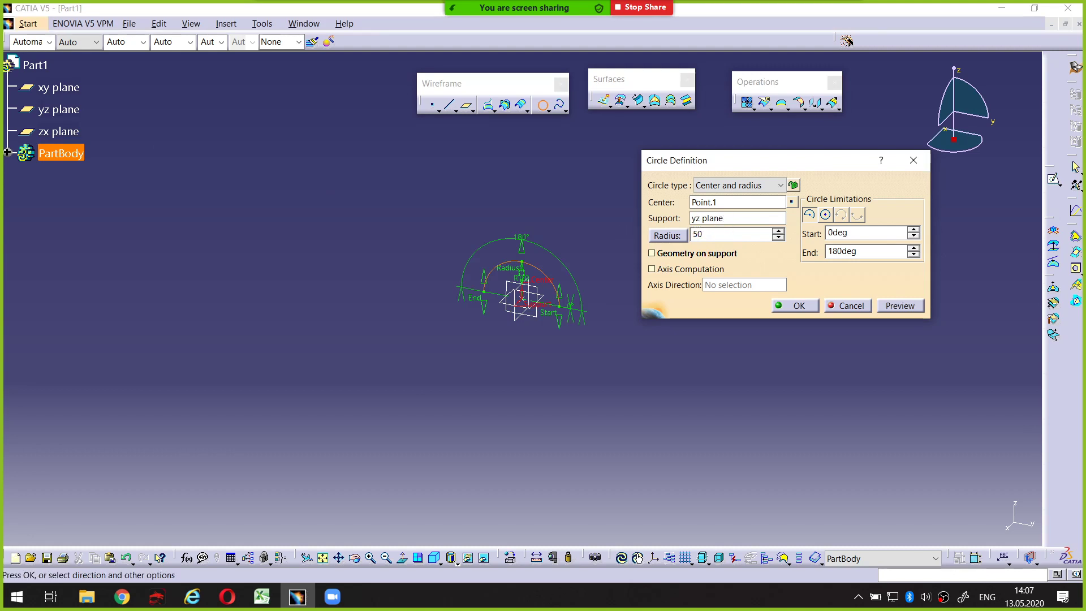
{"action": "left_click", "coordinate": [892, 310]}
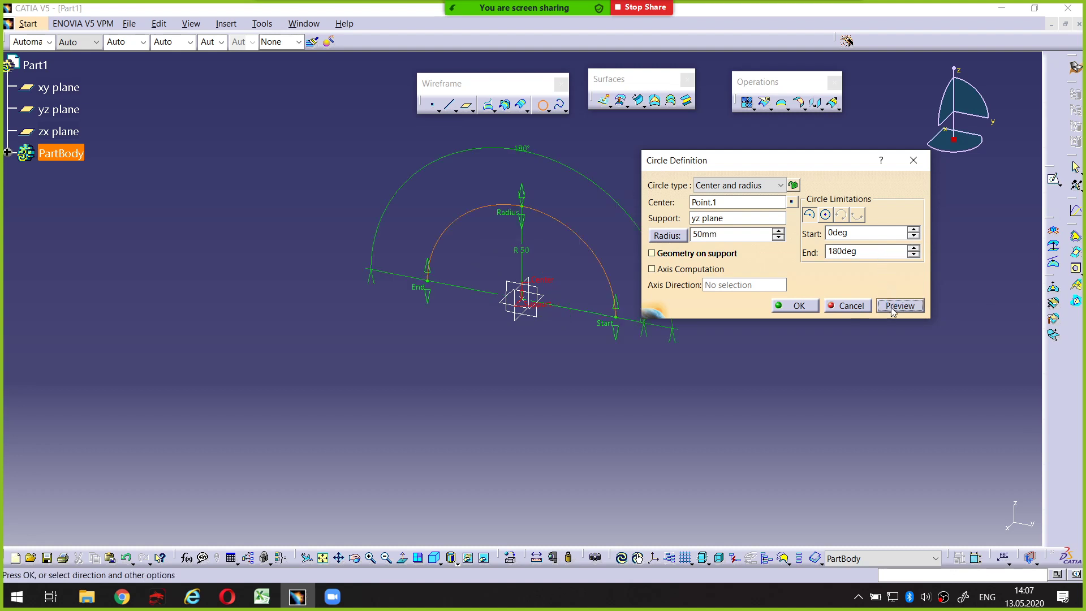
{"action": "left_click", "coordinate": [794, 306]}
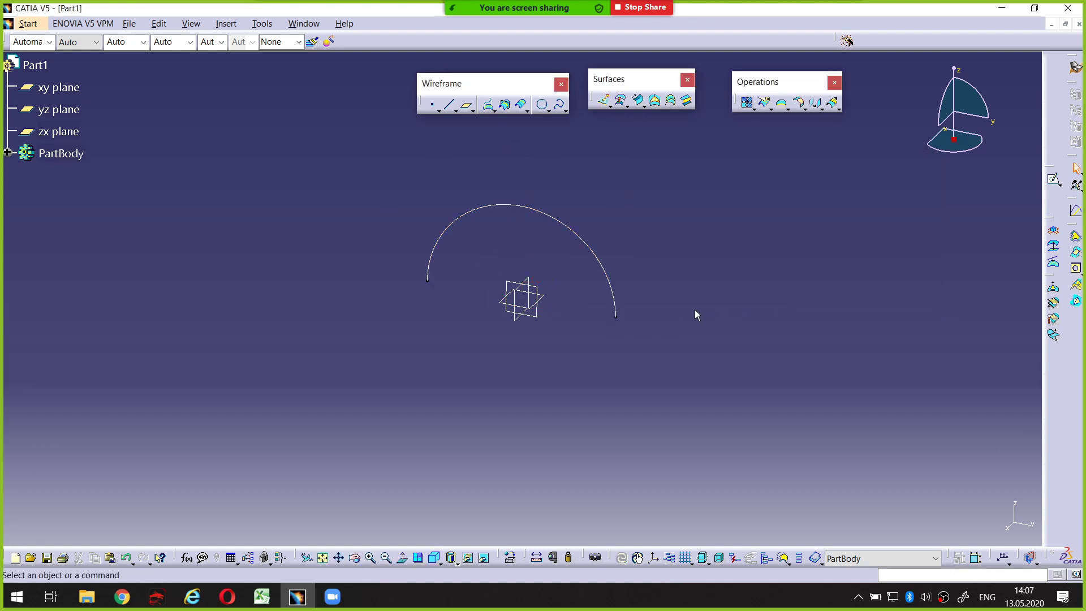
{"action": "mouse_move", "coordinate": [696, 313]}
{"action": "middle_mouse_down"}
{"action": "mouse_move", "coordinate": [586, 348]}
{"action": "mouse_move", "coordinate": [565, 260]}
{"action": "mouse_move", "coordinate": [623, 339]}
{"action": "mouse_move", "coordinate": [560, 364]}
{"action": "mouse_move", "coordinate": [609, 325]}
{"action": "mouse_move", "coordinate": [603, 317]}
{"action": "mouse_move", "coordinate": [622, 295]}
{"action": "mouse_move", "coordinate": [613, 291]}
{"action": "mouse_move", "coordinate": [637, 270]}
{"action": "mouse_move", "coordinate": [631, 290]}
{"action": "middle_mouse_up"}
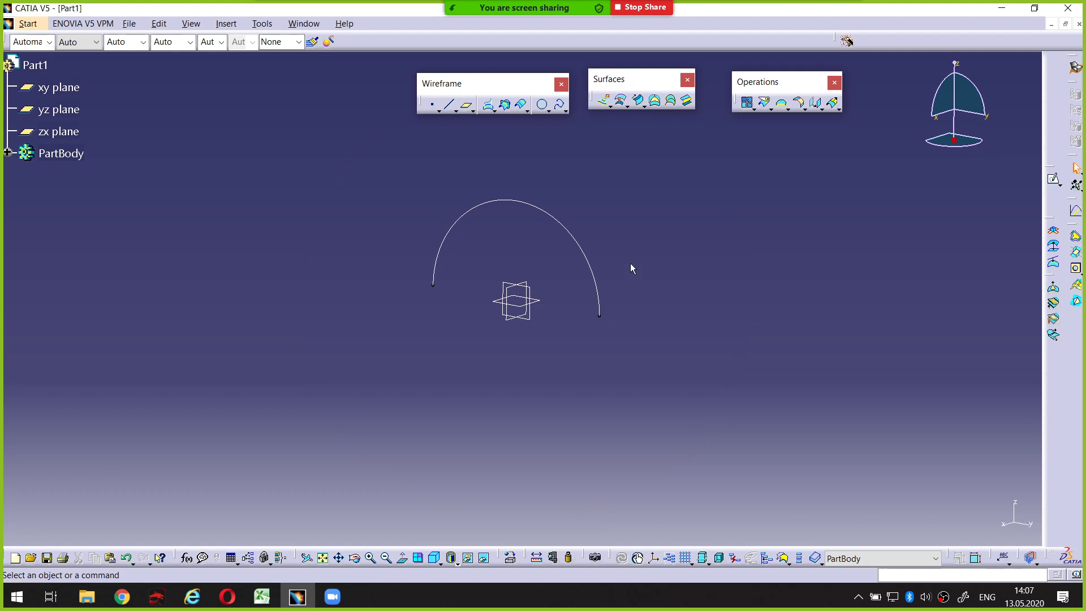
{"action": "mouse_move", "coordinate": [553, 211]}
{"action": "middle_mouse_down"}
{"action": "mouse_move", "coordinate": [543, 245]}
{"action": "mouse_move", "coordinate": [554, 250]}
{"action": "middle_mouse_up"}
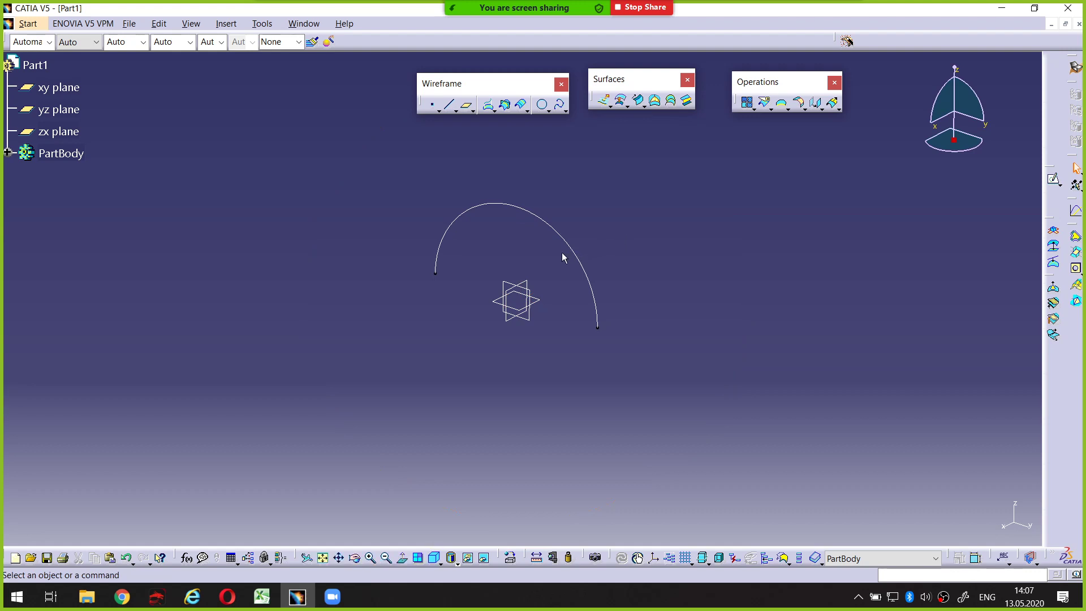
Step: In a new zx-plane sketch, draw a four-point wavy spline from above the origin rightward
{"action": "left_click", "coordinate": [1055, 182]}
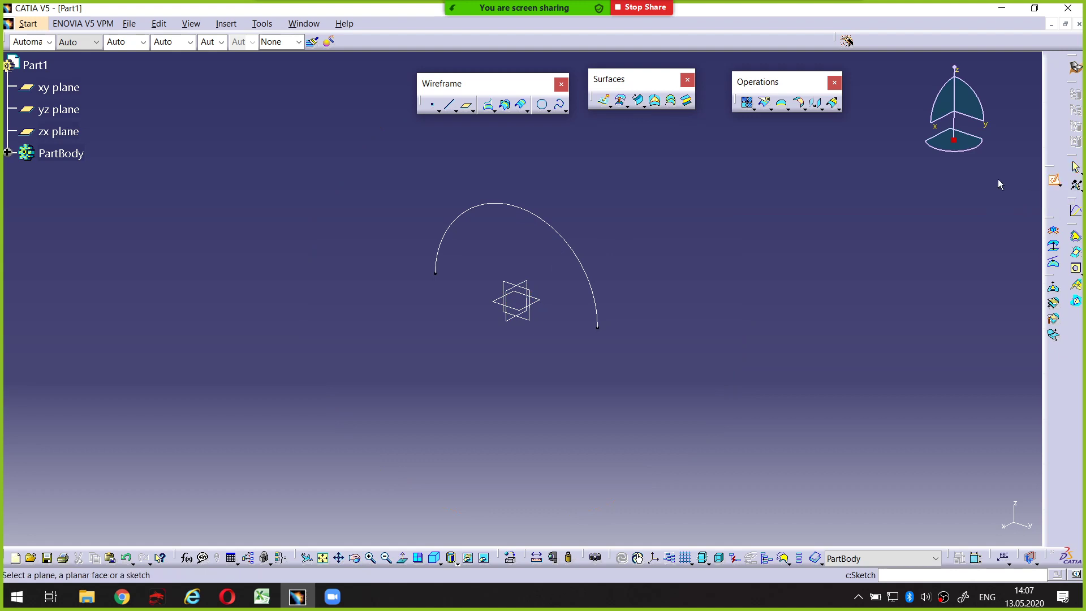
{"action": "left_click", "coordinate": [534, 286]}
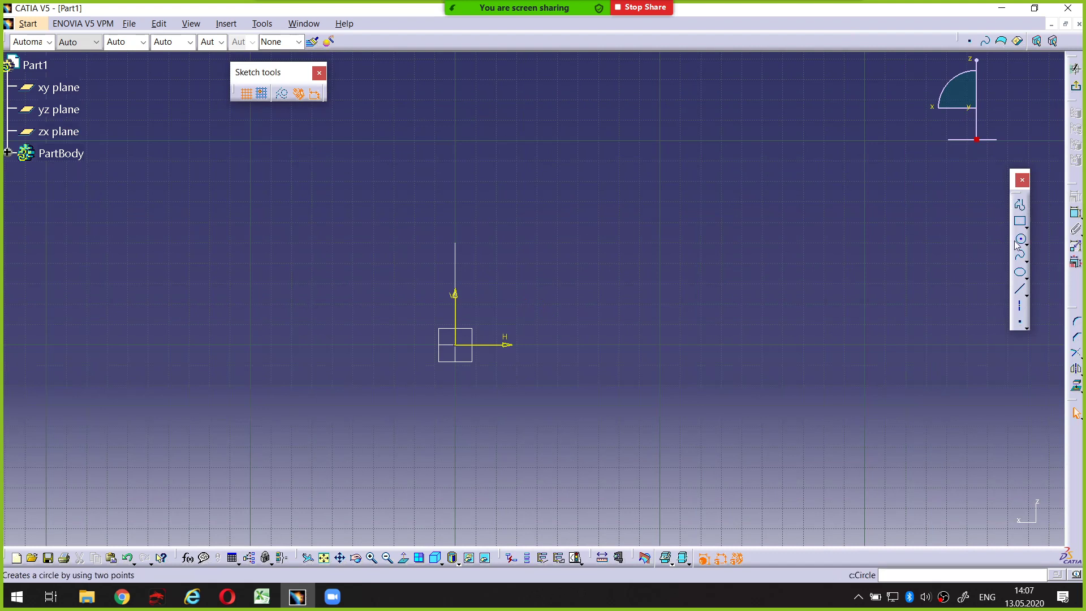
{"action": "left_click", "coordinate": [1020, 255]}
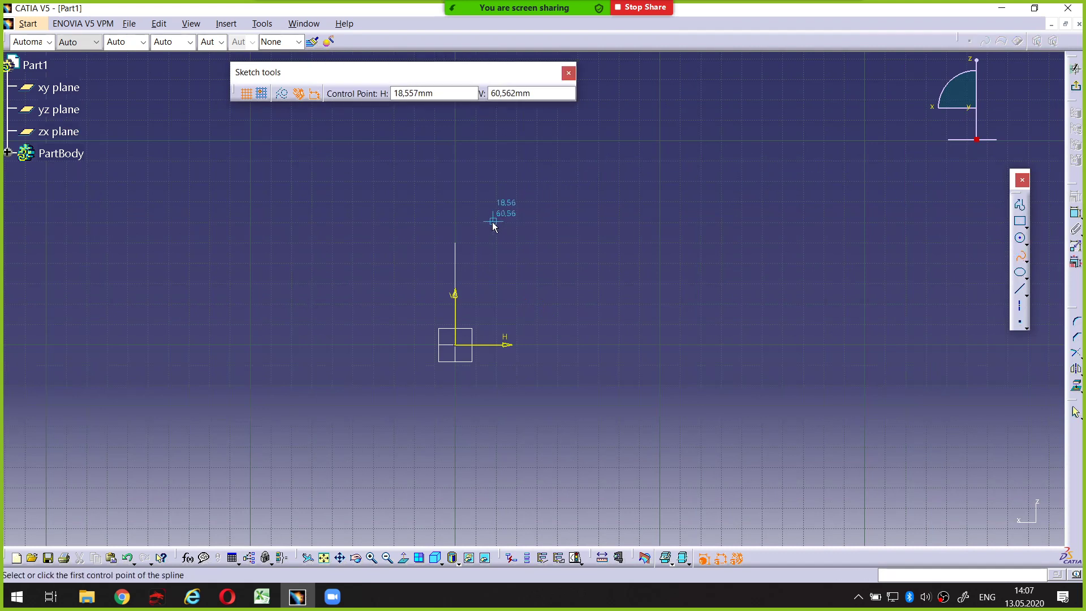
{"action": "left_click", "coordinate": [471, 236]}
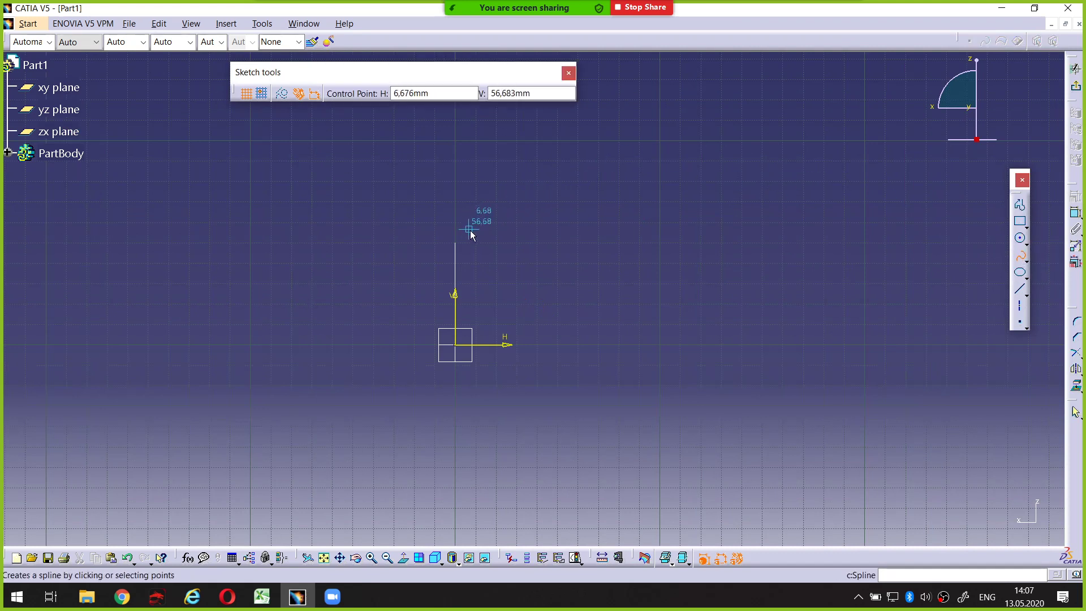
{"action": "left_click", "coordinate": [686, 193]}
{"action": "left_click", "coordinate": [876, 224]}
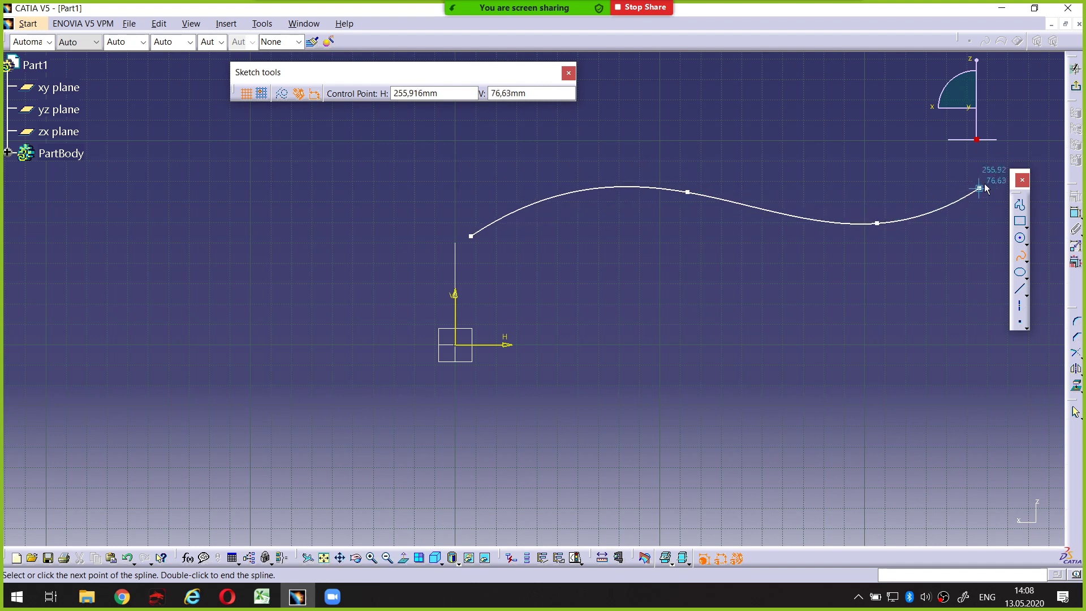
{"action": "double_click", "coordinate": [1023, 148]}
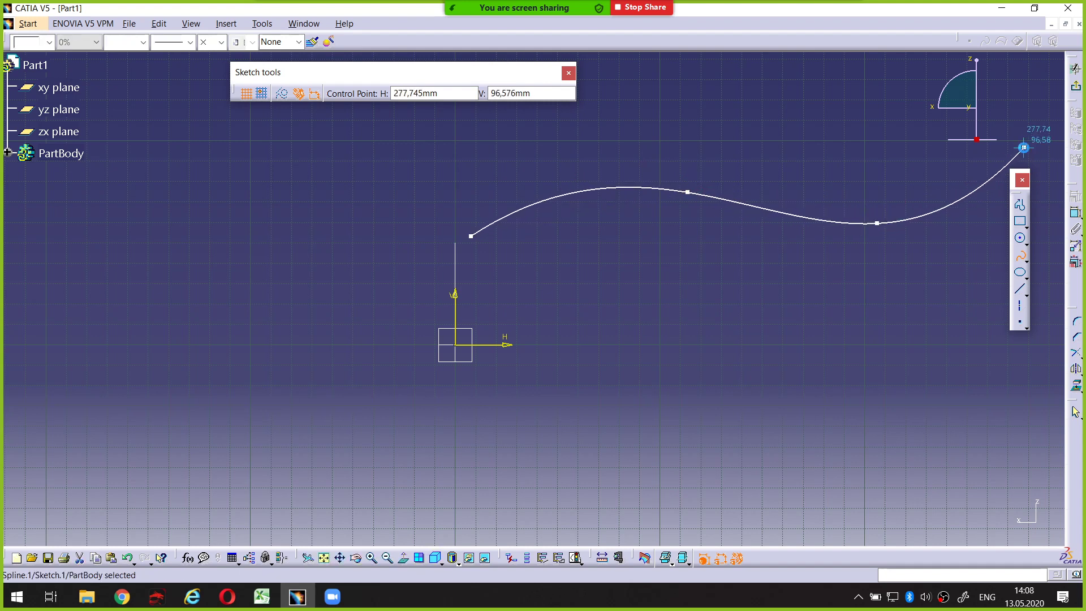
{"action": "middle_click_drag", "start_coordinate": [721, 300], "coordinate": [795, 295]}
{"action": "mouse_move", "coordinate": [609, 272]}
{"action": "middle_mouse_down"}
{"action": "mouse_move", "coordinate": [554, 298]}
{"action": "mouse_move", "coordinate": [554, 288]}
{"action": "middle_mouse_up"}
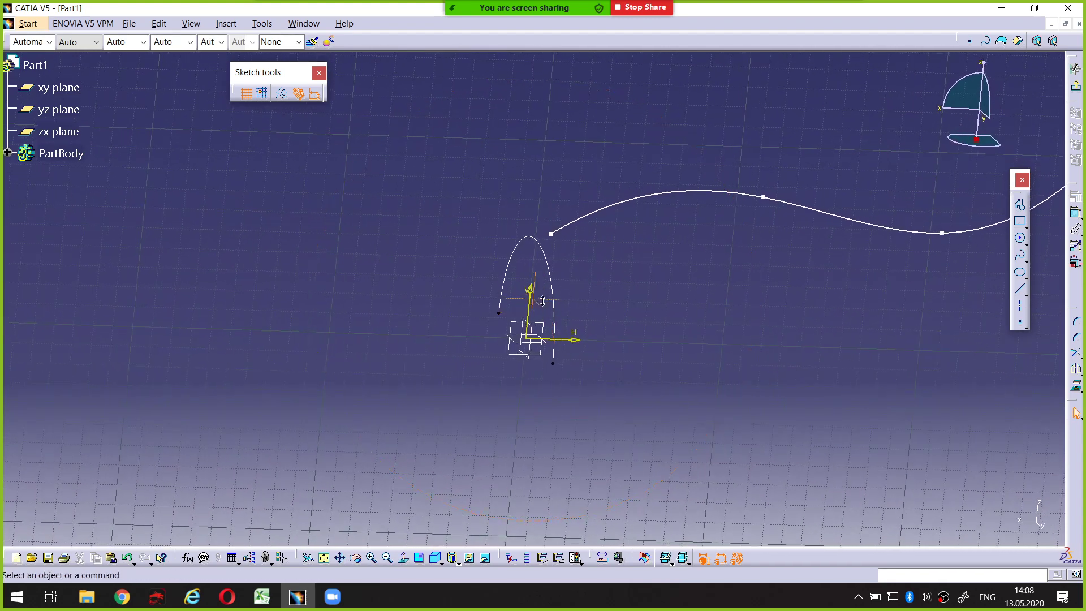
Step: Project the arc into the sketch and convert the vertical line to construction geometry
{"action": "left_click", "coordinate": [550, 233]}
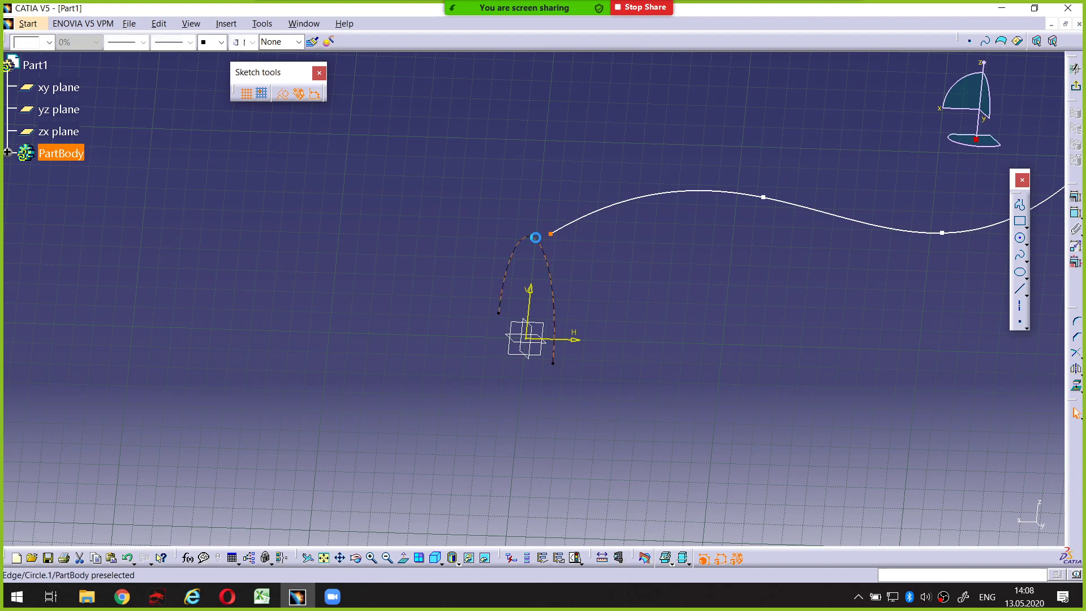
{"action": "left_click", "coordinate": [542, 242]}
{"action": "left_click", "coordinate": [591, 259]}
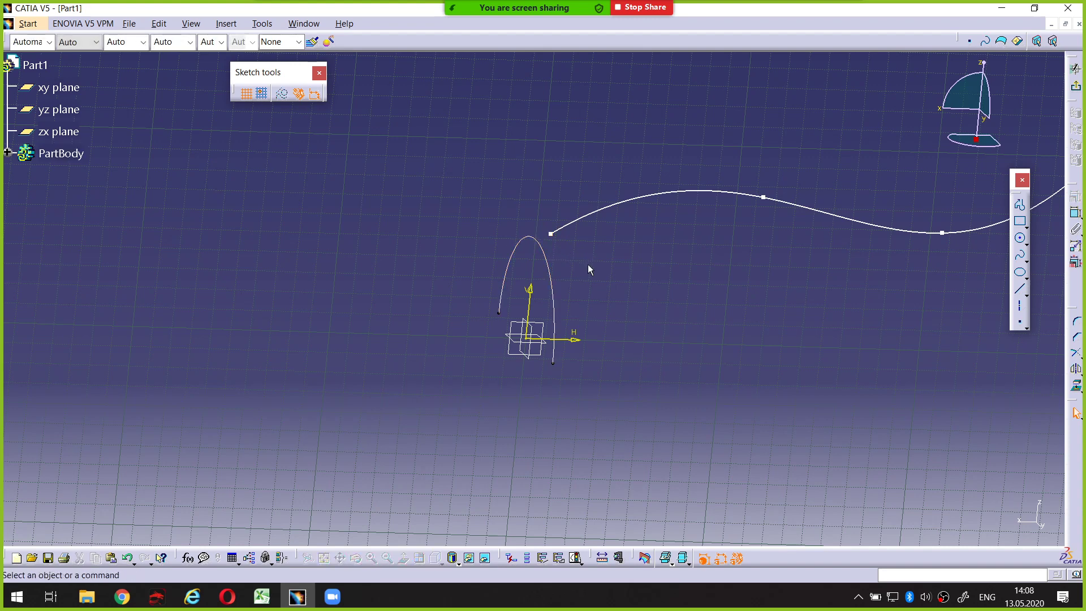
{"action": "left_click", "coordinate": [547, 257]}
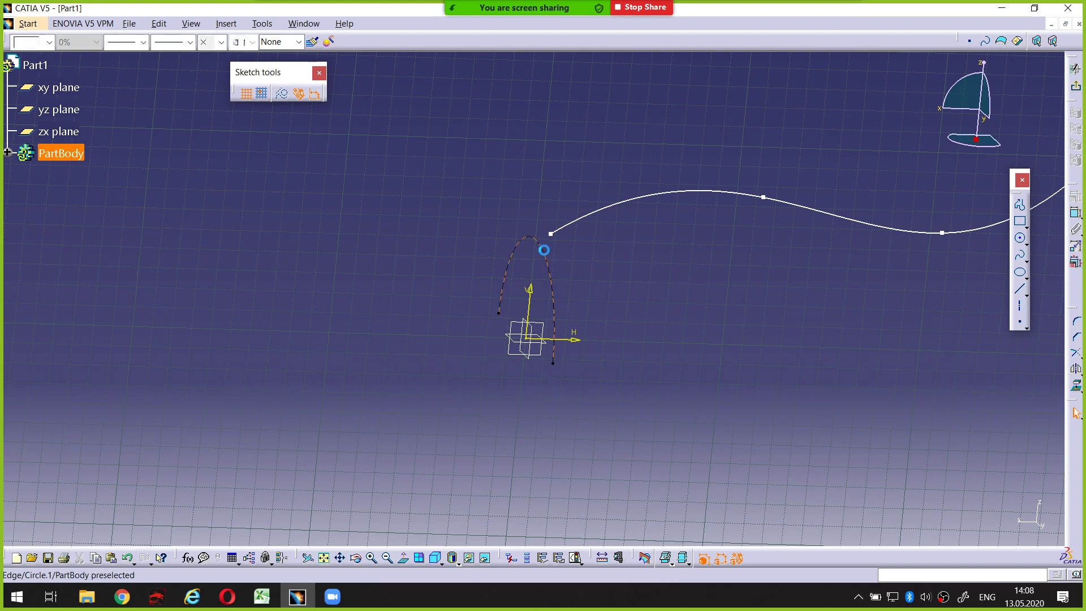
{"action": "left_click", "coordinate": [1077, 387]}
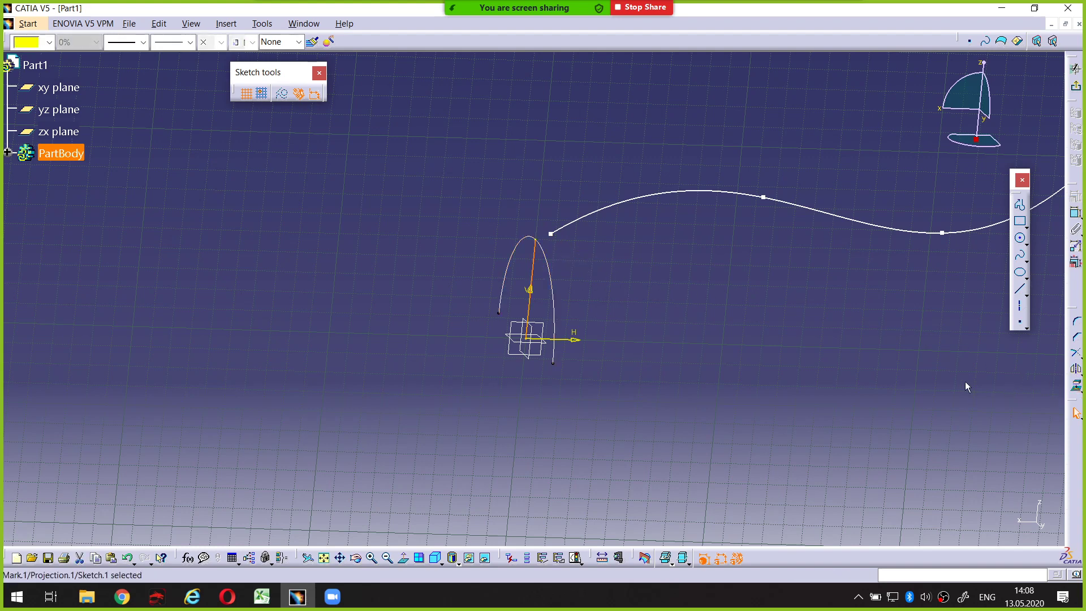
{"action": "left_click", "coordinate": [542, 267]}
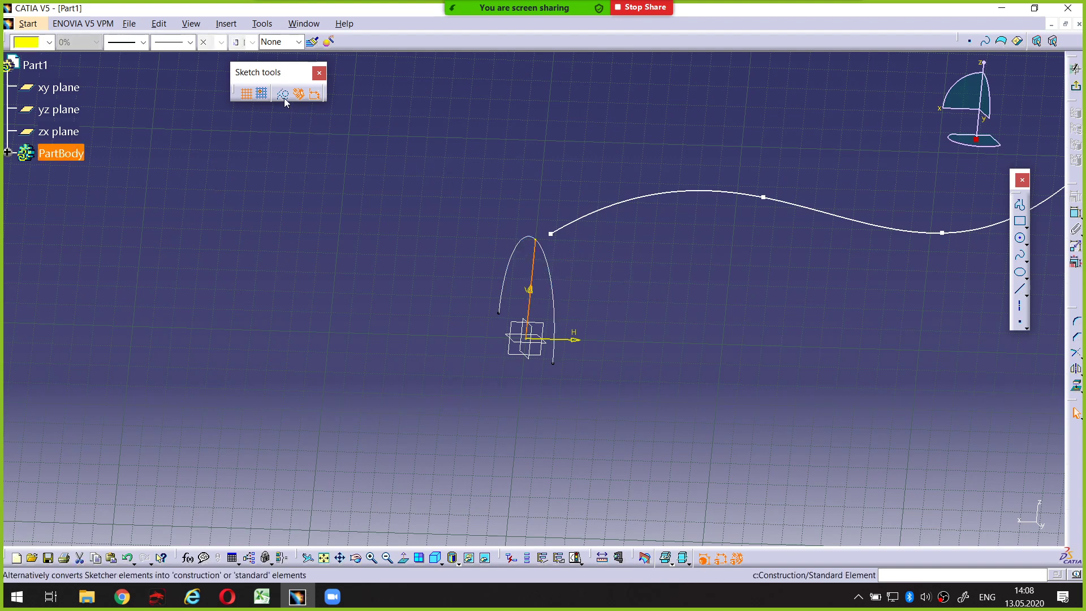
{"action": "left_click", "coordinate": [456, 167]}
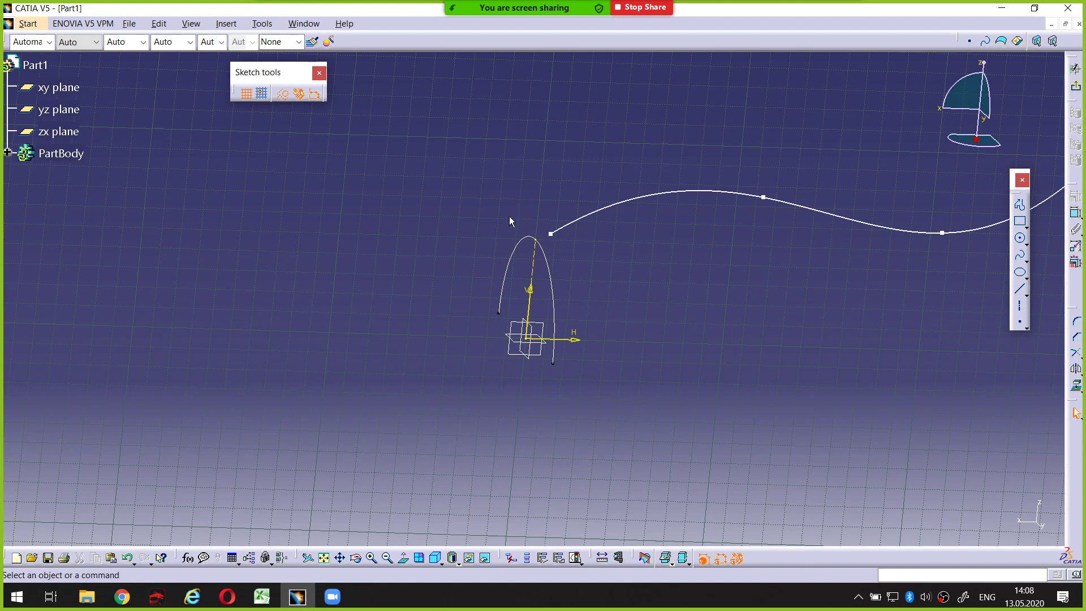
Step: Make the spline start coincident with the arc top, then exit to the 3D workspace
{"action": "left_click_drag", "start_coordinate": [511, 199], "coordinate": [564, 255]}
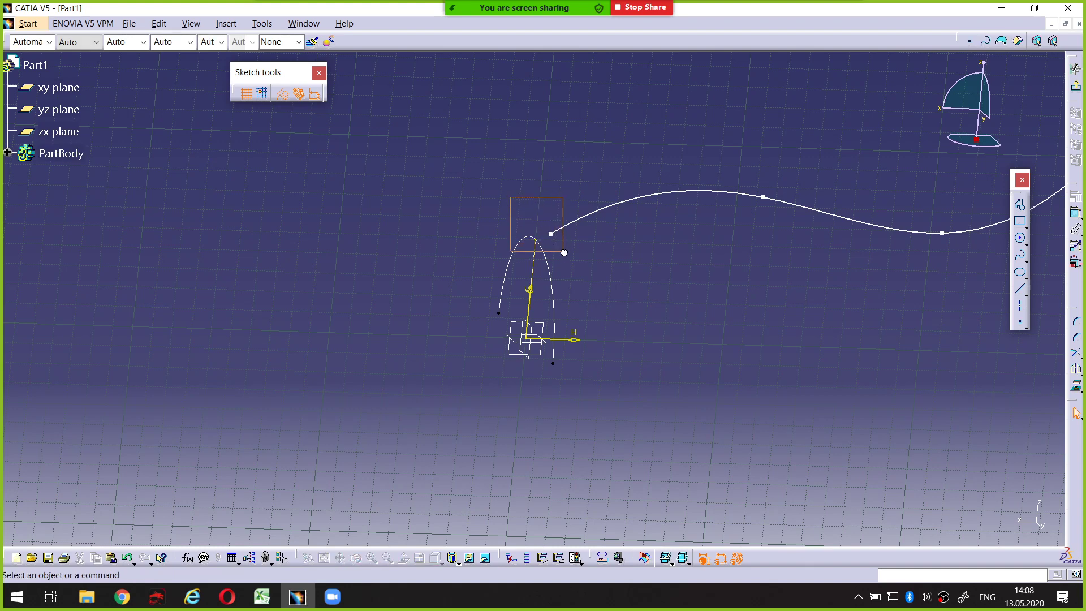
{"action": "left_click", "coordinate": [509, 194]}
{"action": "left_click_drag", "start_coordinate": [498, 183], "coordinate": [569, 250]}
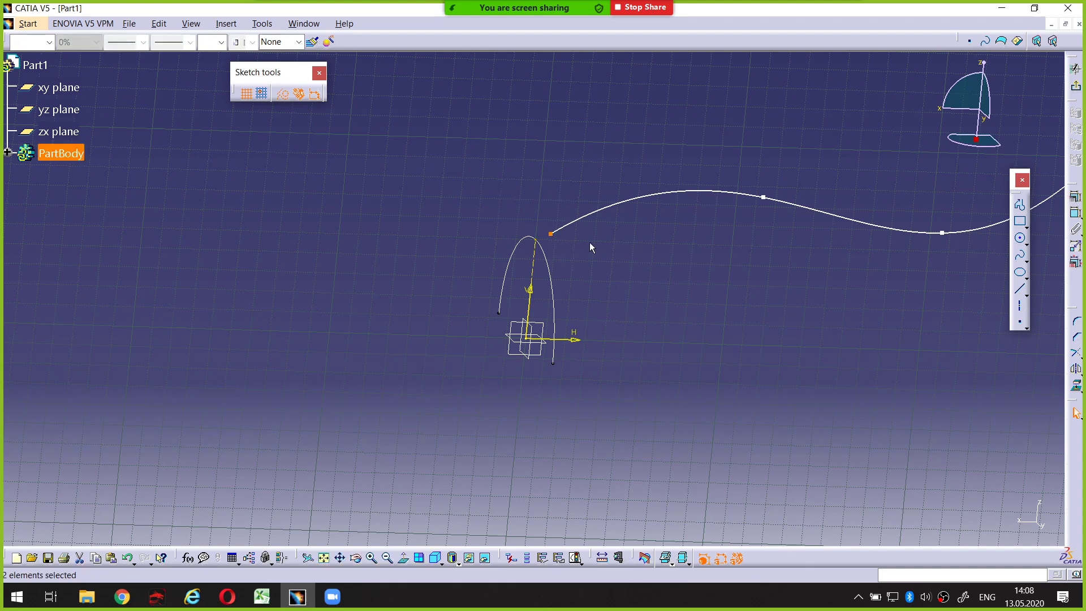
{"action": "left_click", "coordinate": [1076, 212]}
{"action": "right_click", "coordinate": [529, 133]}
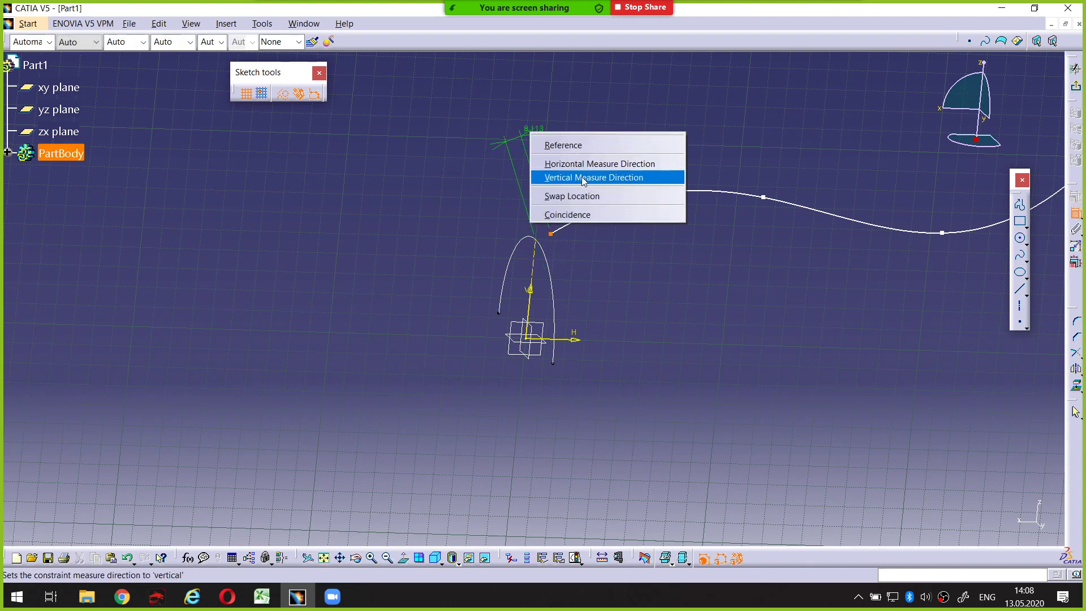
{"action": "left_click", "coordinate": [584, 215]}
{"action": "middle_click_drag", "start_coordinate": [643, 264], "coordinate": [917, 254]}
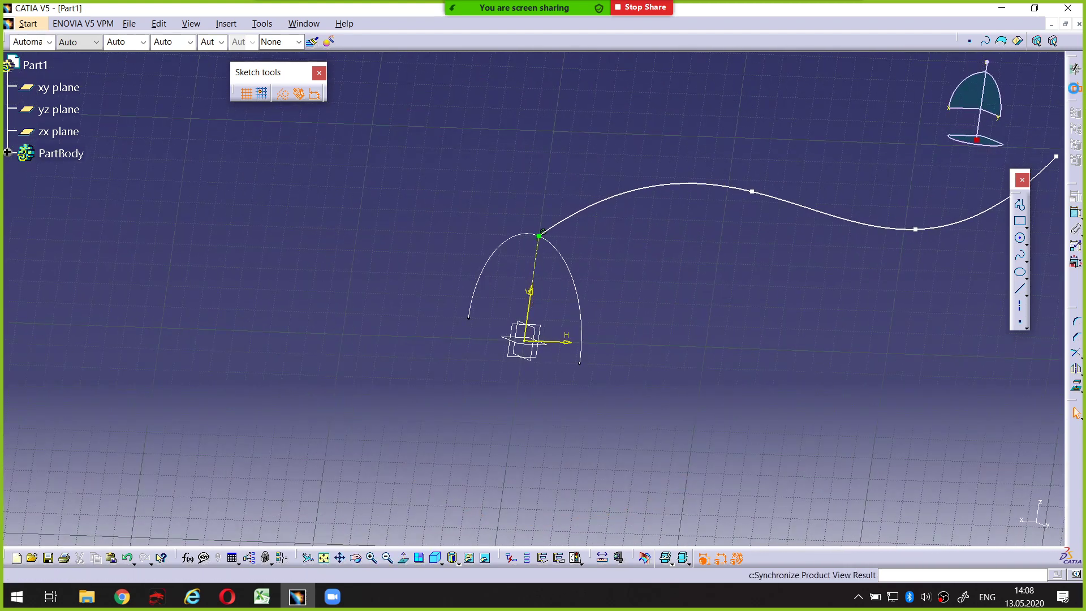
{"action": "left_click", "coordinate": [1075, 68]}
{"action": "mouse_move", "coordinate": [654, 194]}
{"action": "middle_mouse_down"}
{"action": "mouse_move", "coordinate": [609, 339]}
{"action": "mouse_move", "coordinate": [526, 350]}
{"action": "mouse_move", "coordinate": [516, 295]}
{"action": "mouse_move", "coordinate": [541, 326]}
{"action": "middle_mouse_up"}
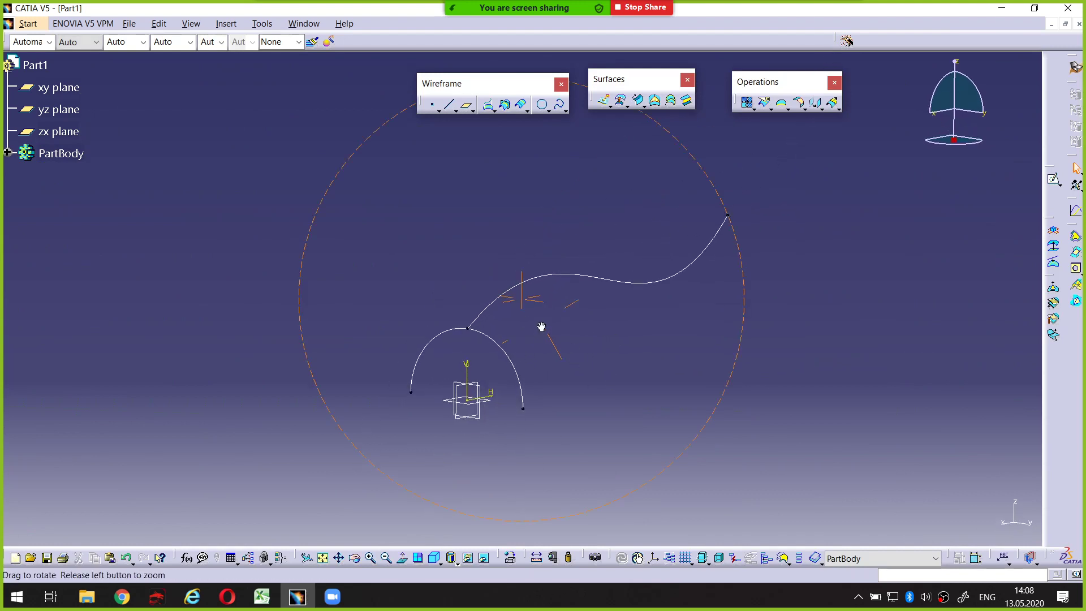
Step: Start an explicit sweep with Circle.1 as profile and Sketch.1 as guide curve
{"action": "left_click", "coordinate": [637, 99]}
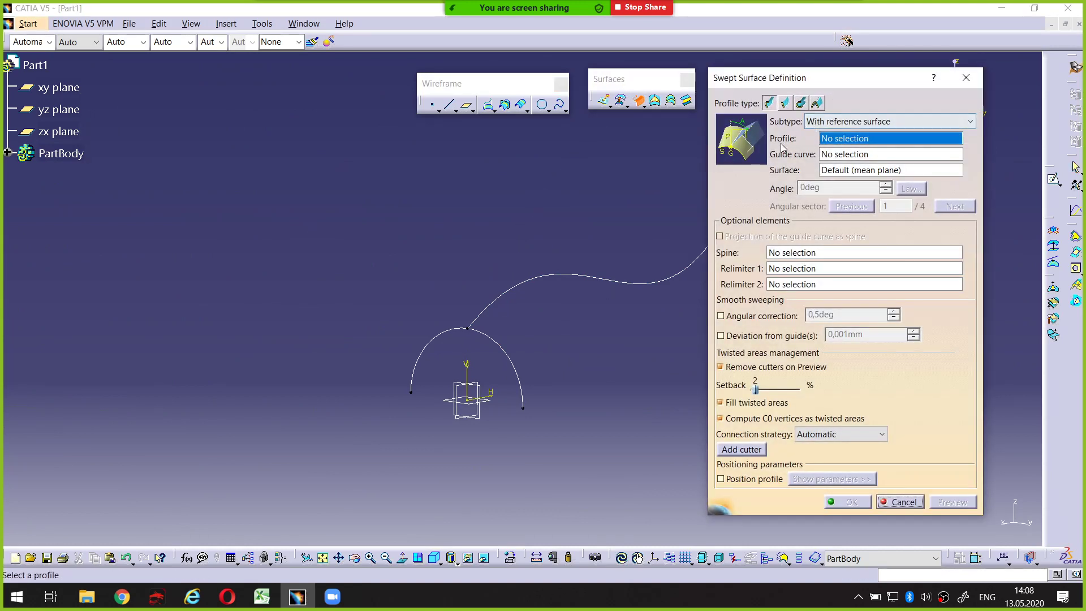
{"action": "left_click_drag", "start_coordinate": [770, 146], "coordinate": [841, 148]}
{"action": "key", "text": "Escape"}
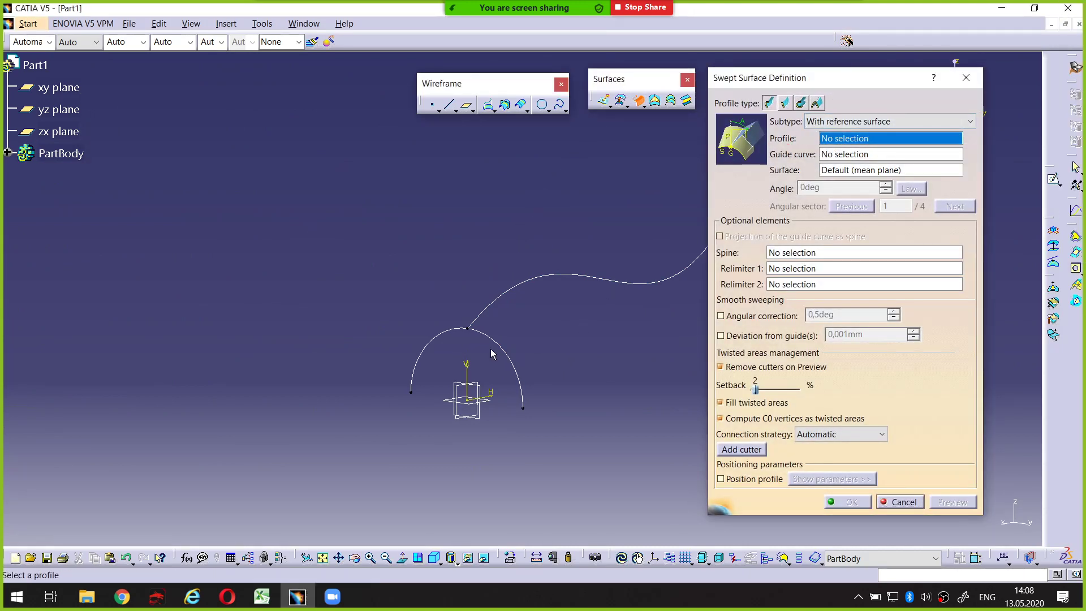
{"action": "left_click", "coordinate": [7, 153]}
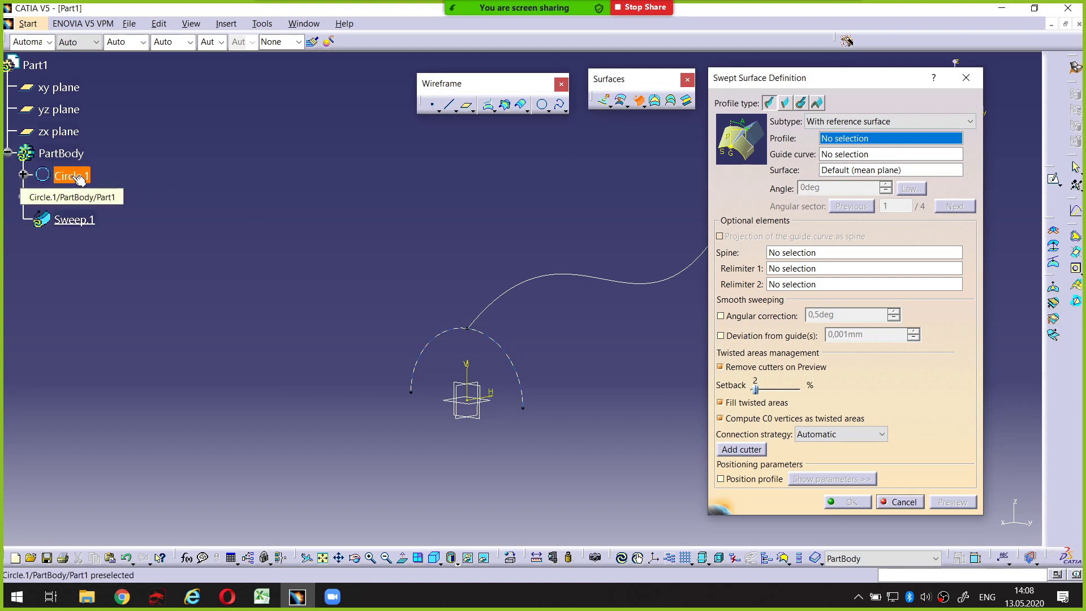
{"action": "mouse_move", "coordinate": [412, 392]}
{"action": "left_mouse_down"}
{"action": "mouse_move", "coordinate": [465, 331]}
{"action": "mouse_move", "coordinate": [516, 379]}
{"action": "mouse_move", "coordinate": [523, 406]}
{"action": "left_mouse_up"}
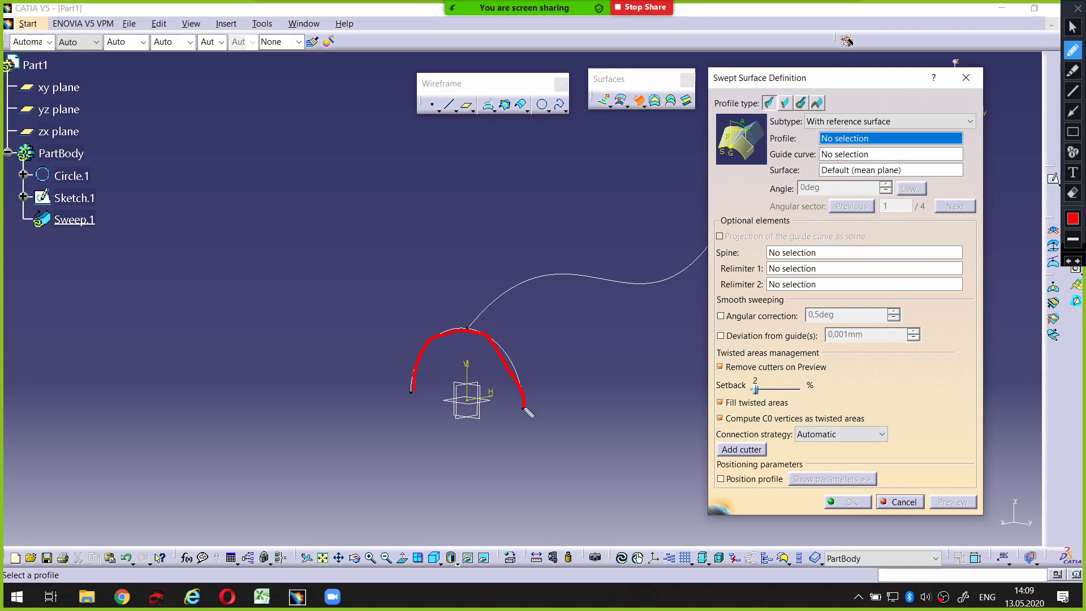
{"action": "left_click", "coordinate": [74, 177]}
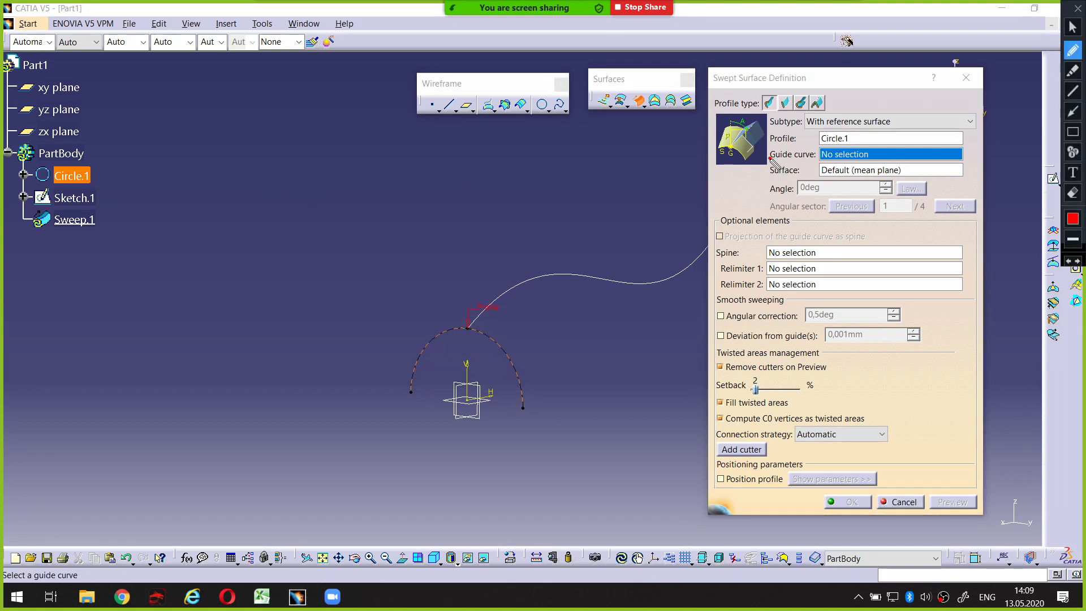
{"action": "left_click_drag", "start_coordinate": [769, 161], "coordinate": [815, 159]}
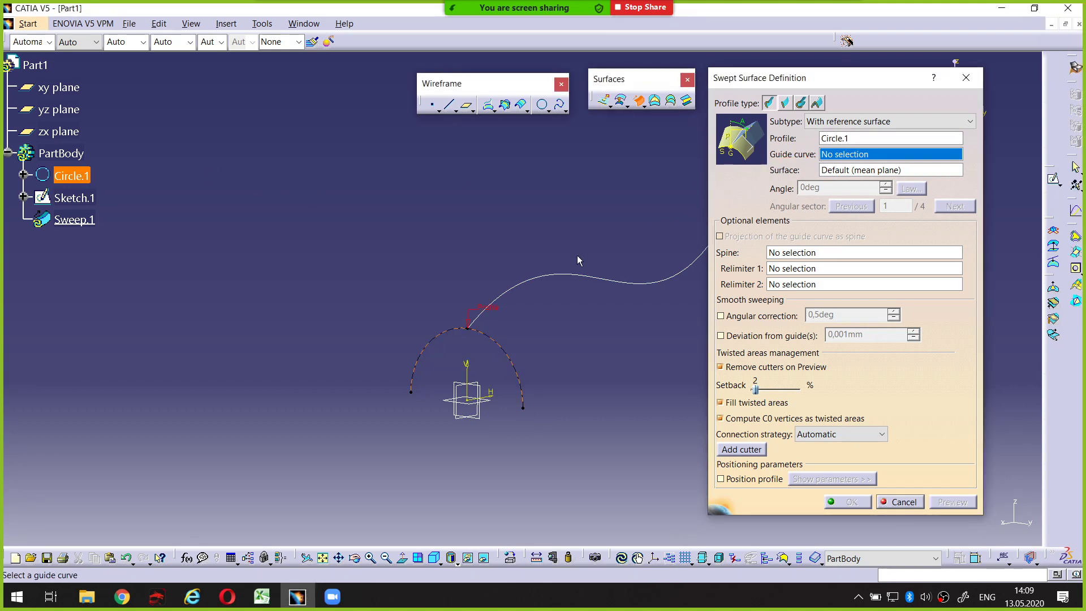
{"action": "middle_click_drag", "start_coordinate": [586, 248], "coordinate": [467, 251]}
{"action": "left_click", "coordinate": [463, 266]}
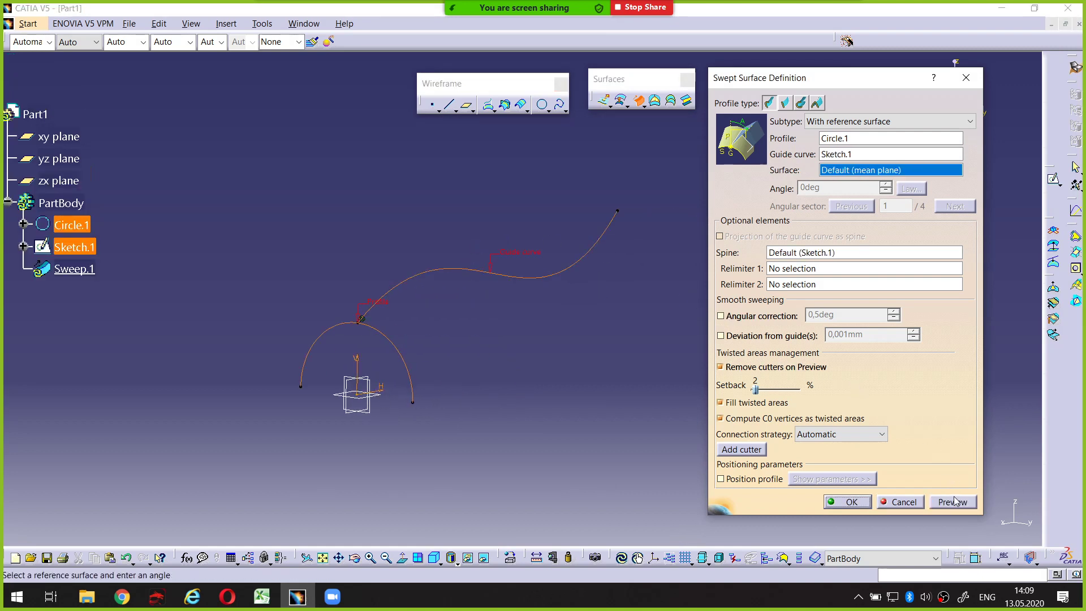
Step: Preview the sweep of Circle.1 along Sketch.1 and orbit around the arched surface
{"action": "left_click", "coordinate": [954, 503]}
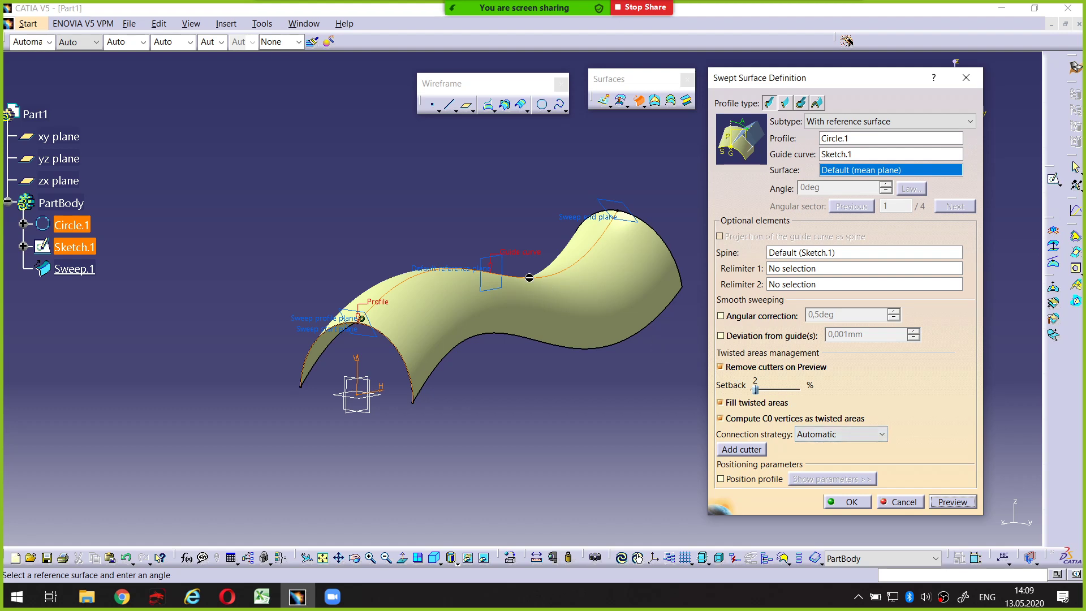
{"action": "mouse_move", "coordinate": [566, 368]}
{"action": "middle_mouse_down"}
{"action": "mouse_move", "coordinate": [484, 369]}
{"action": "mouse_move", "coordinate": [472, 295]}
{"action": "mouse_move", "coordinate": [513, 396]}
{"action": "mouse_move", "coordinate": [505, 290]}
{"action": "mouse_move", "coordinate": [585, 368]}
{"action": "middle_mouse_up"}
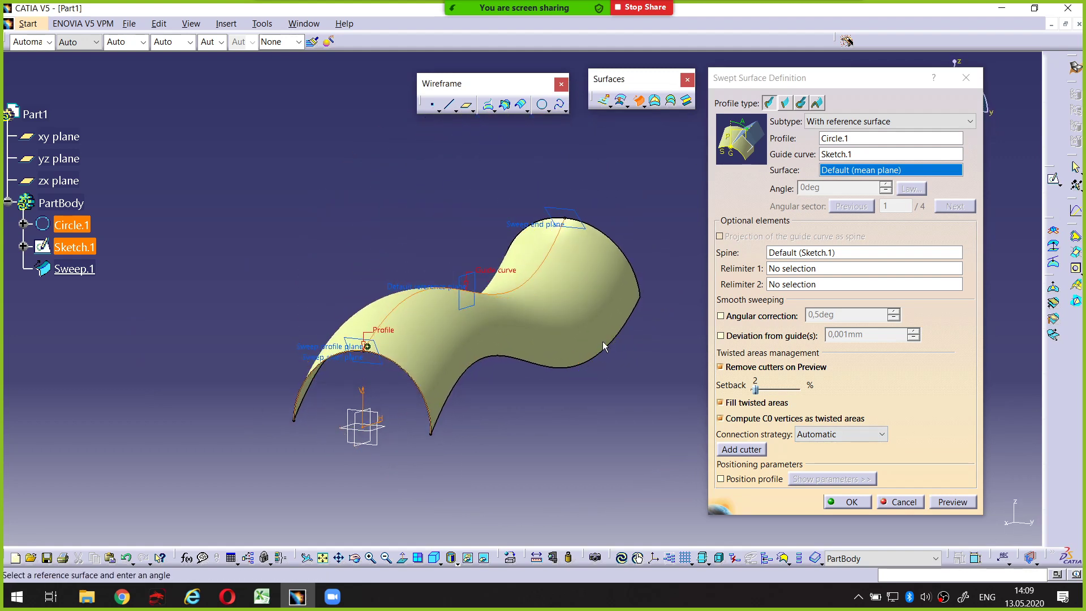
{"action": "left_click_drag", "start_coordinate": [821, 174], "coordinate": [874, 174]}
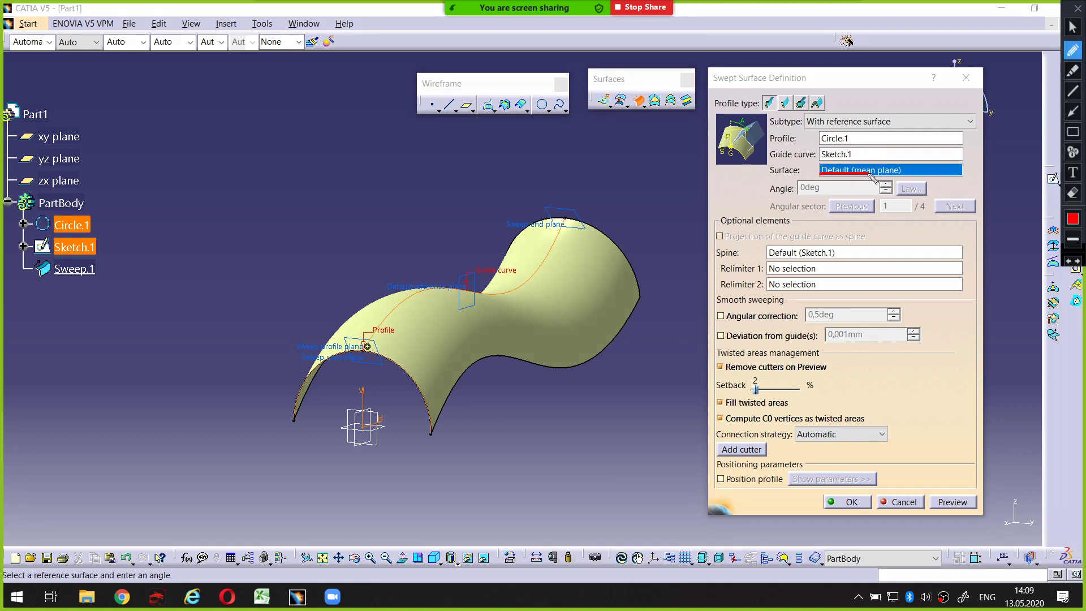
{"action": "left_click_drag", "start_coordinate": [767, 178], "coordinate": [903, 177]}
{"action": "left_click_drag", "start_coordinate": [709, 263], "coordinate": [834, 257]}
{"action": "key", "text": "Escape"}
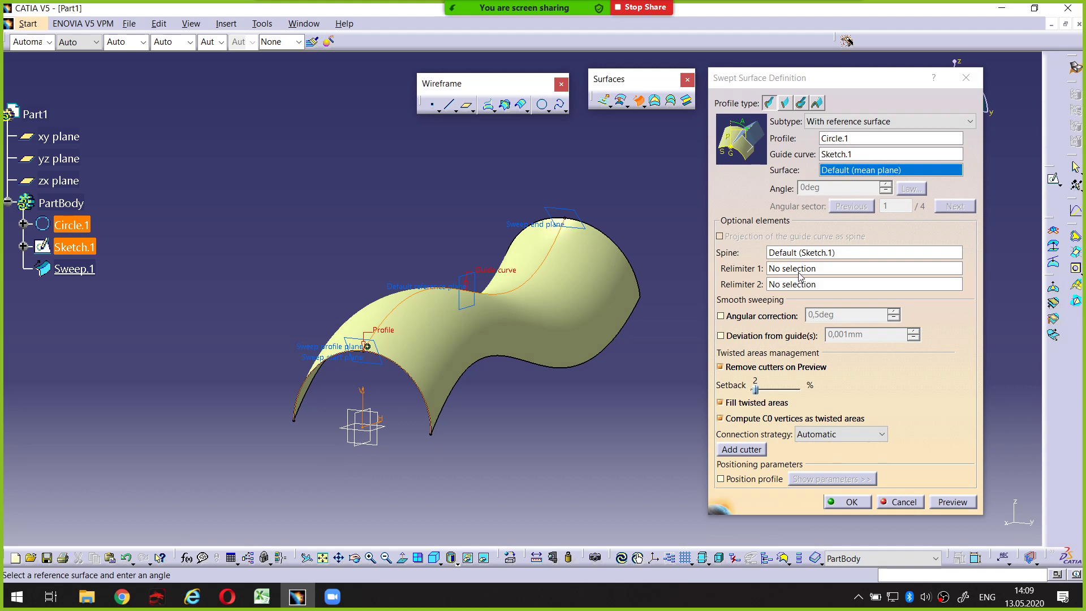
{"action": "key", "text": "ctrl+shift+p"}
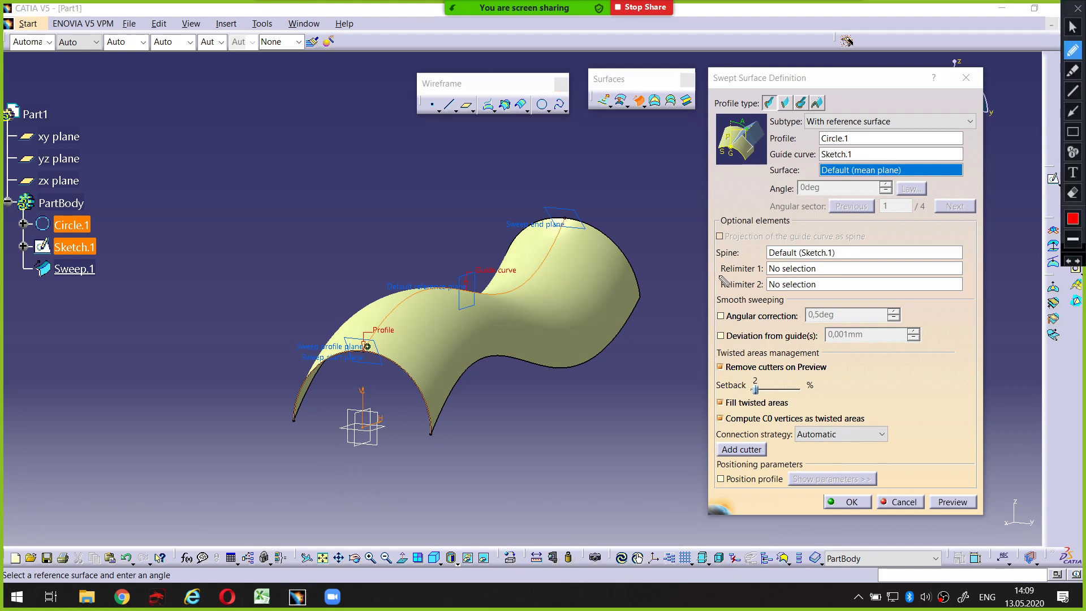
{"action": "left_click_drag", "start_coordinate": [722, 279], "coordinate": [764, 280]}
{"action": "left_click_drag", "start_coordinate": [721, 291], "coordinate": [763, 291]}
{"action": "key", "text": "Escape"}
{"action": "mouse_move", "coordinate": [625, 368]}
{"action": "middle_mouse_down"}
{"action": "mouse_move", "coordinate": [424, 368]}
{"action": "mouse_move", "coordinate": [356, 393]}
{"action": "middle_mouse_up"}
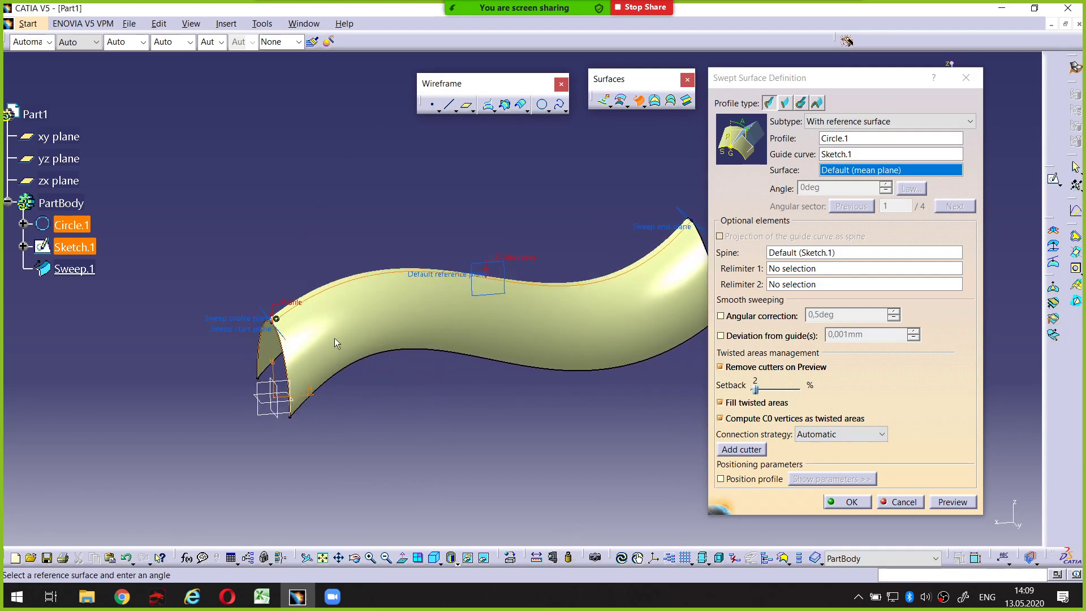
{"action": "mouse_move", "coordinate": [571, 339]}
{"action": "middle_mouse_down"}
{"action": "mouse_move", "coordinate": [450, 380]}
{"action": "mouse_move", "coordinate": [362, 320]}
{"action": "middle_mouse_up"}
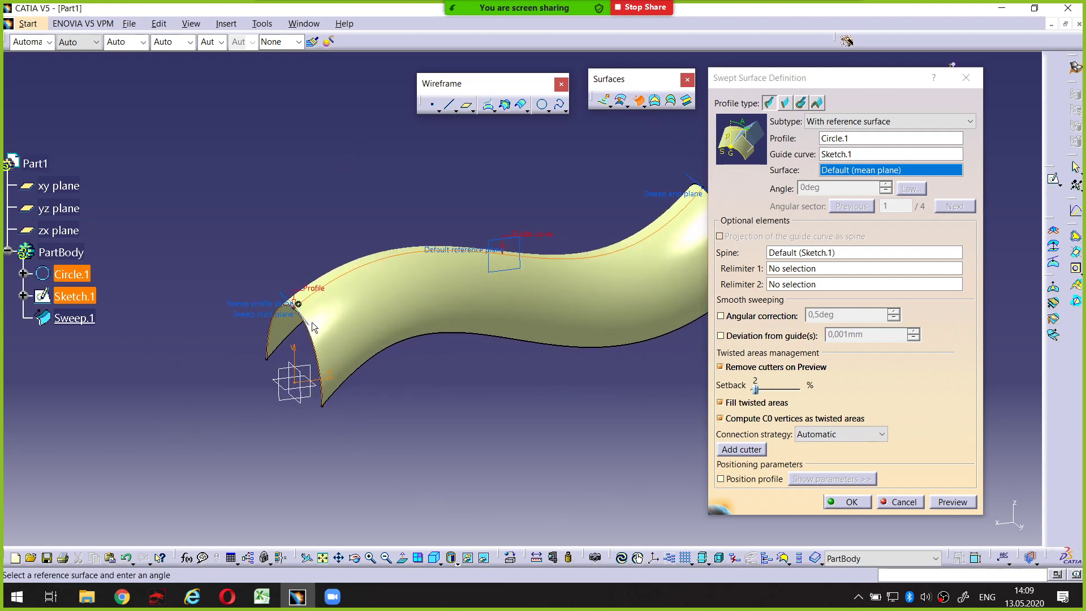
Step: Annotate the profile arc and guide curve on screen, then activate the Relimiter 1 field
{"action": "key", "text": "ctrl+shift+1"}
{"action": "left_click_drag", "start_coordinate": [268, 344], "coordinate": [308, 321]}
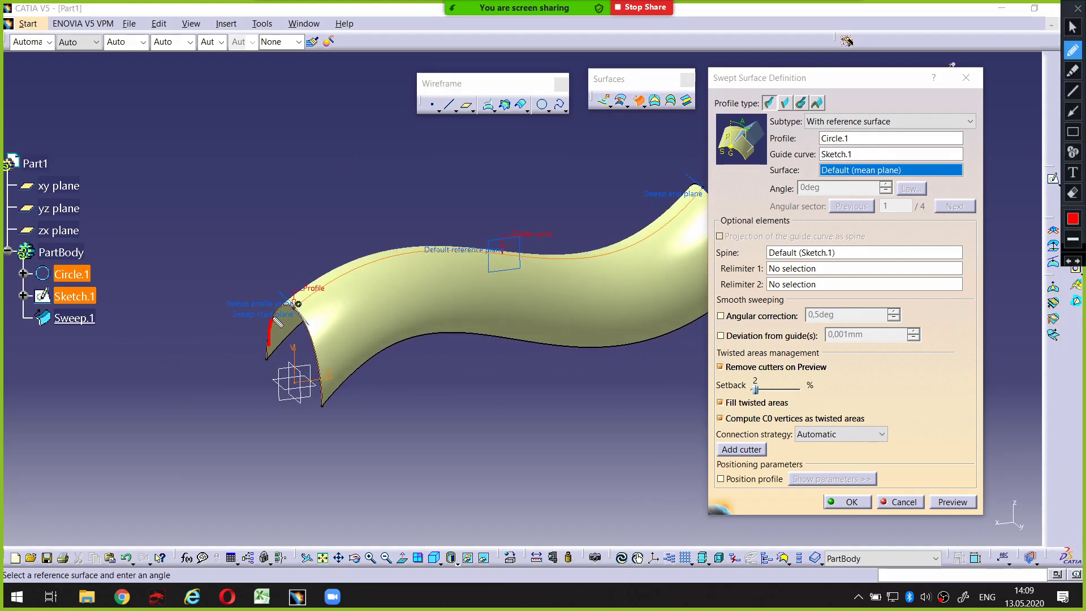
{"action": "key", "text": "ctrl+shift+1"}
{"action": "middle_click_drag", "start_coordinate": [402, 354], "coordinate": [303, 399]}
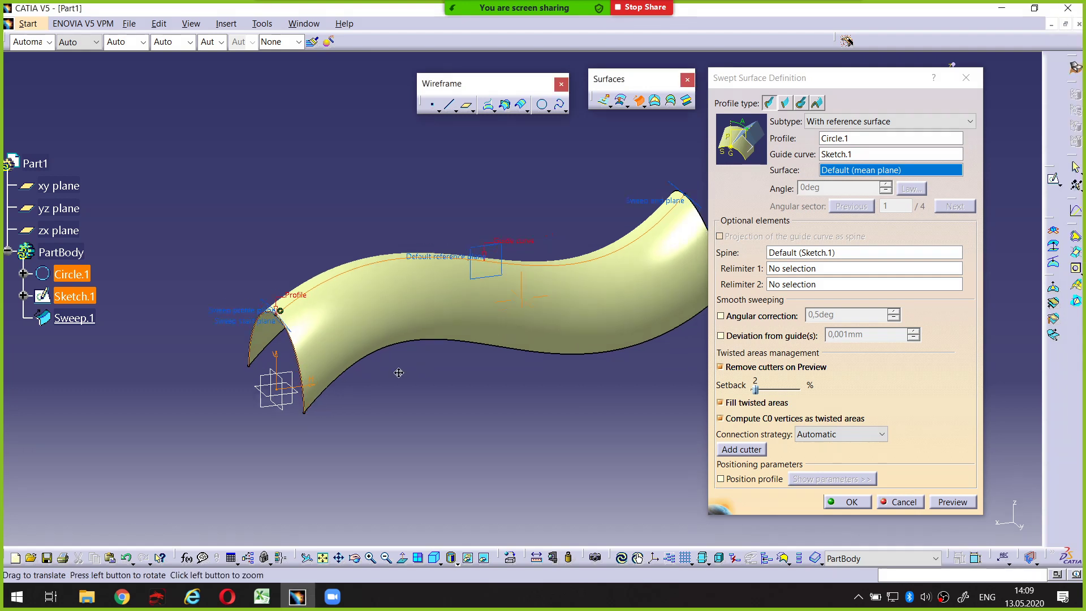
{"action": "key", "text": "ctrl+shift+1"}
{"action": "mouse_move", "coordinate": [199, 348]}
{"action": "left_mouse_down"}
{"action": "mouse_move", "coordinate": [370, 304]}
{"action": "mouse_move", "coordinate": [536, 298]}
{"action": "mouse_move", "coordinate": [588, 275]}
{"action": "mouse_move", "coordinate": [609, 238]}
{"action": "left_mouse_up"}
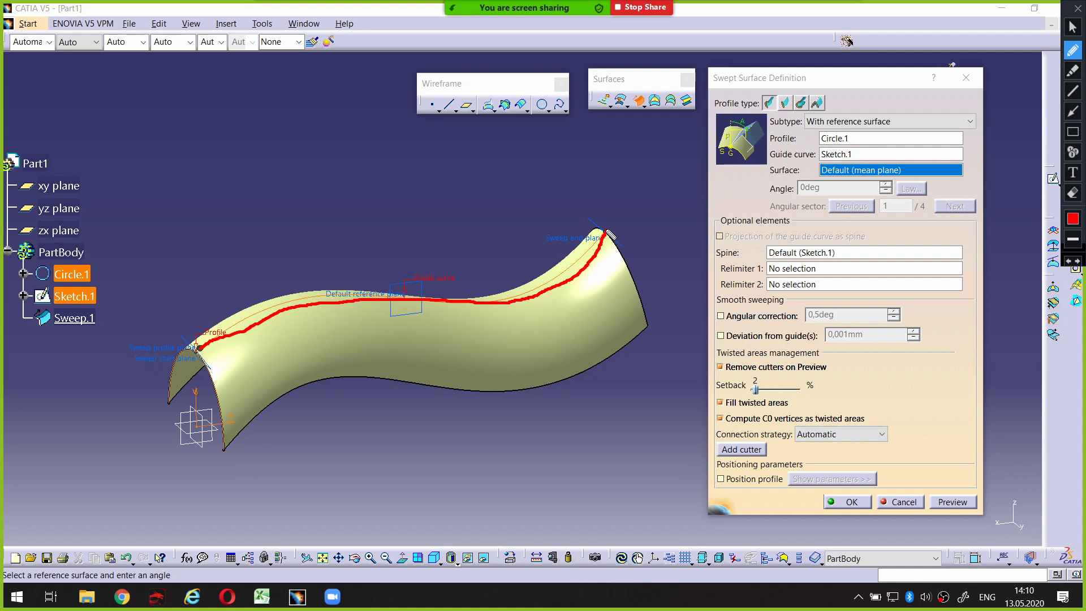
{"action": "key", "text": "Escape"}
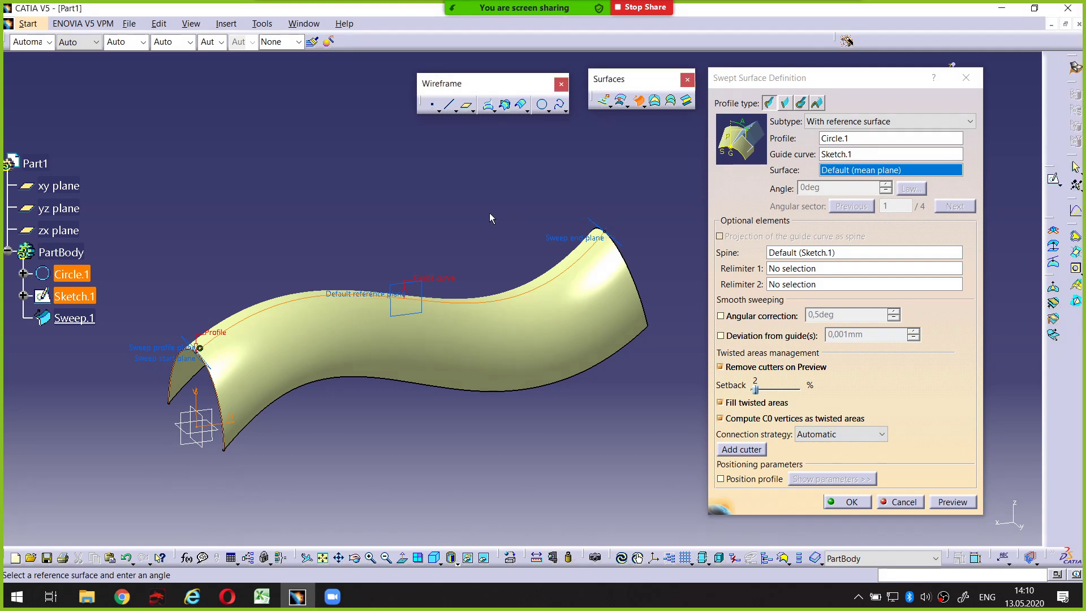
{"action": "mouse_move", "coordinate": [431, 226]}
{"action": "middle_mouse_down"}
{"action": "mouse_move", "coordinate": [449, 310]}
{"action": "mouse_move", "coordinate": [585, 287]}
{"action": "middle_mouse_up"}
{"action": "left_click", "coordinate": [789, 271]}
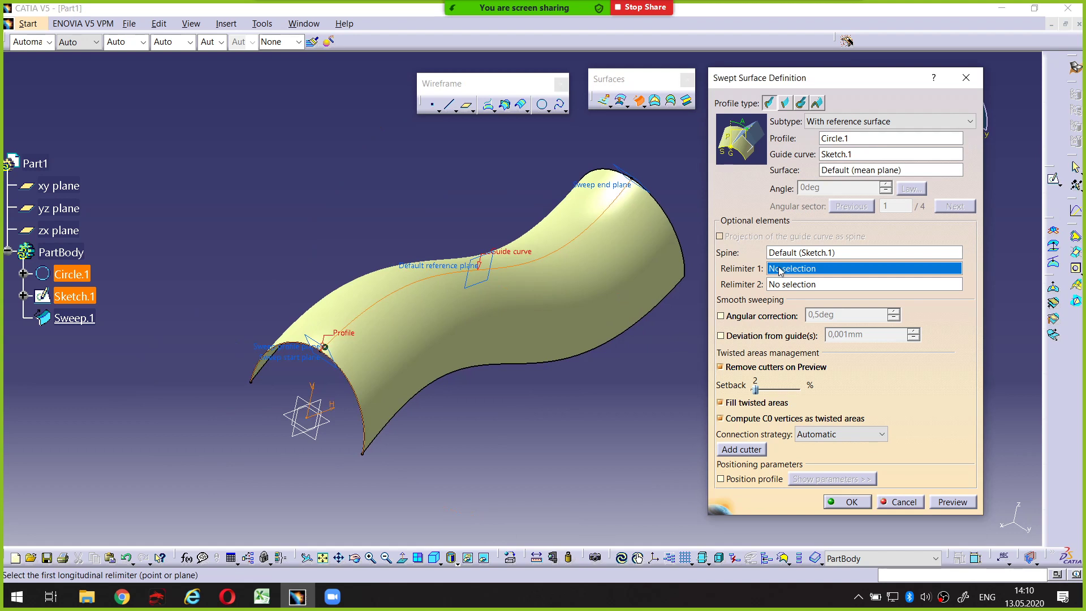
Step: Create a Relimiter 1 plane normal to guide curve Sketch.1 and start a new point for it
{"action": "right_click", "coordinate": [780, 272]}
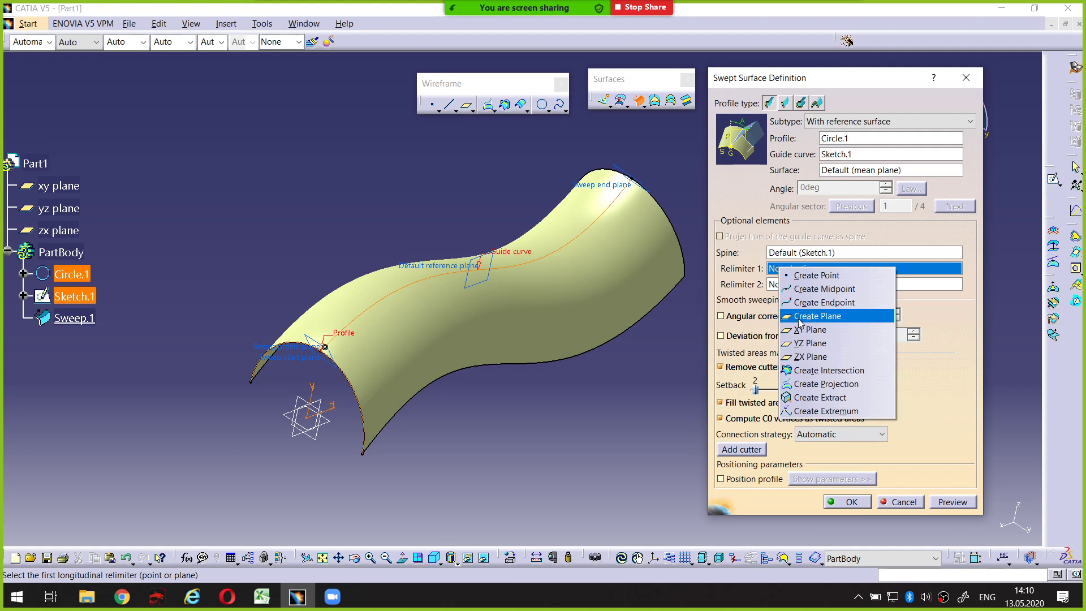
{"action": "left_click", "coordinate": [799, 319]}
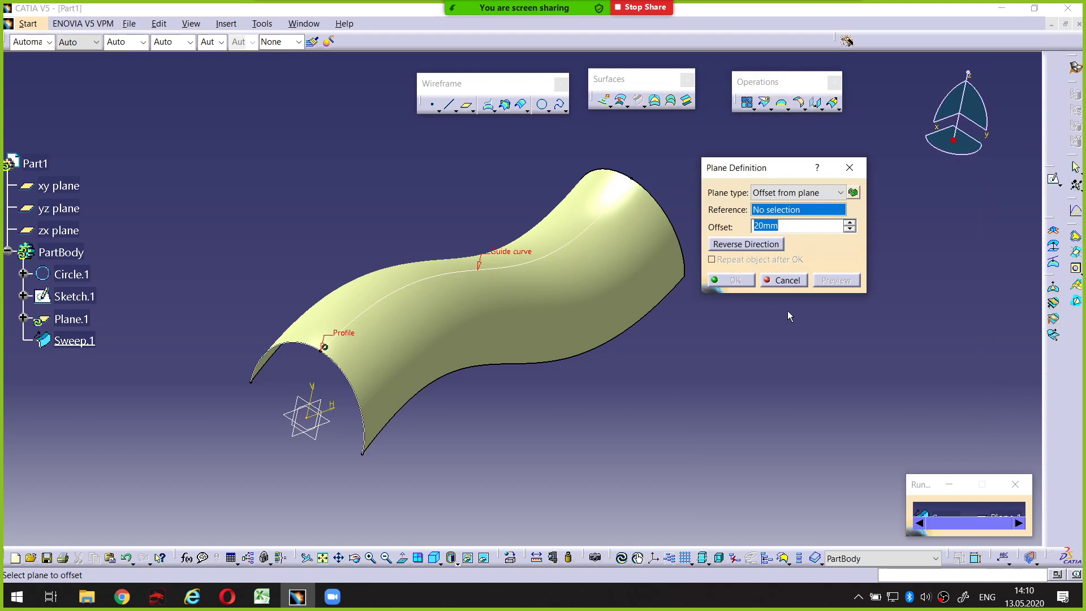
{"action": "left_click", "coordinate": [798, 195]}
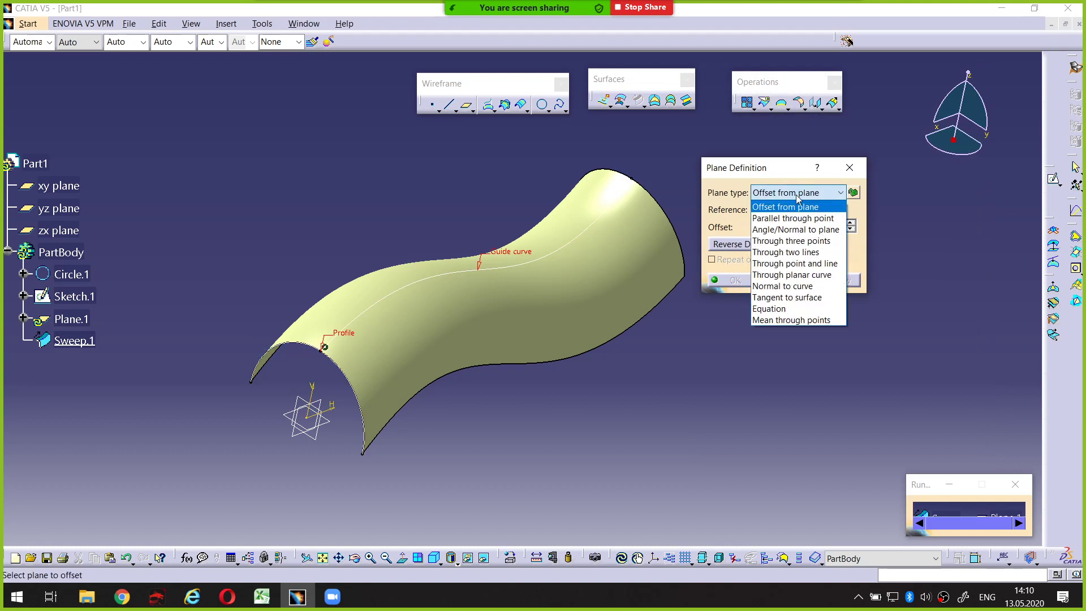
{"action": "left_click", "coordinate": [793, 286]}
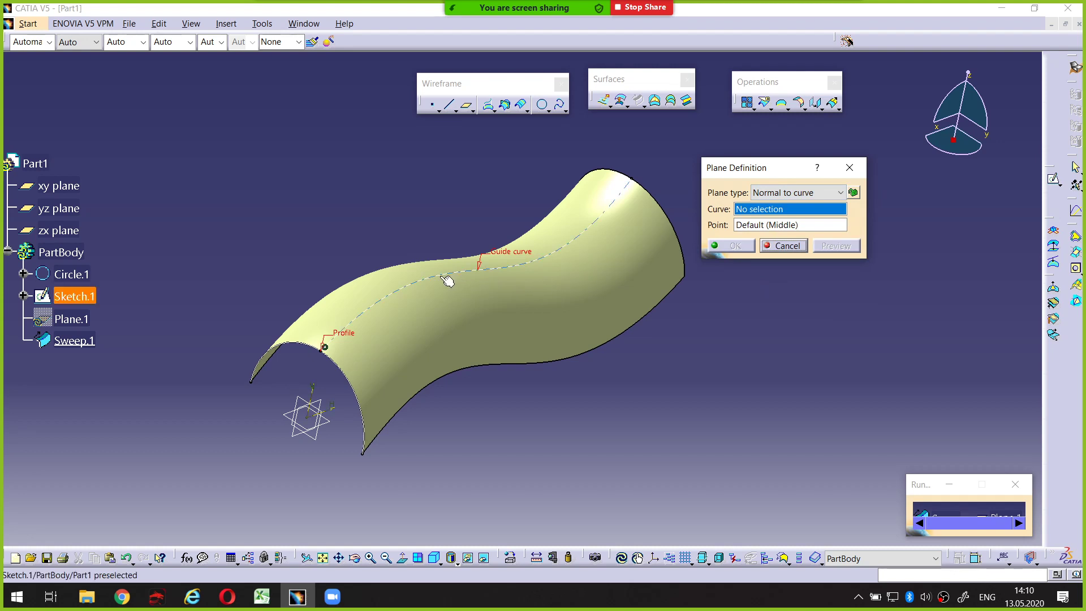
{"action": "left_click", "coordinate": [74, 295]}
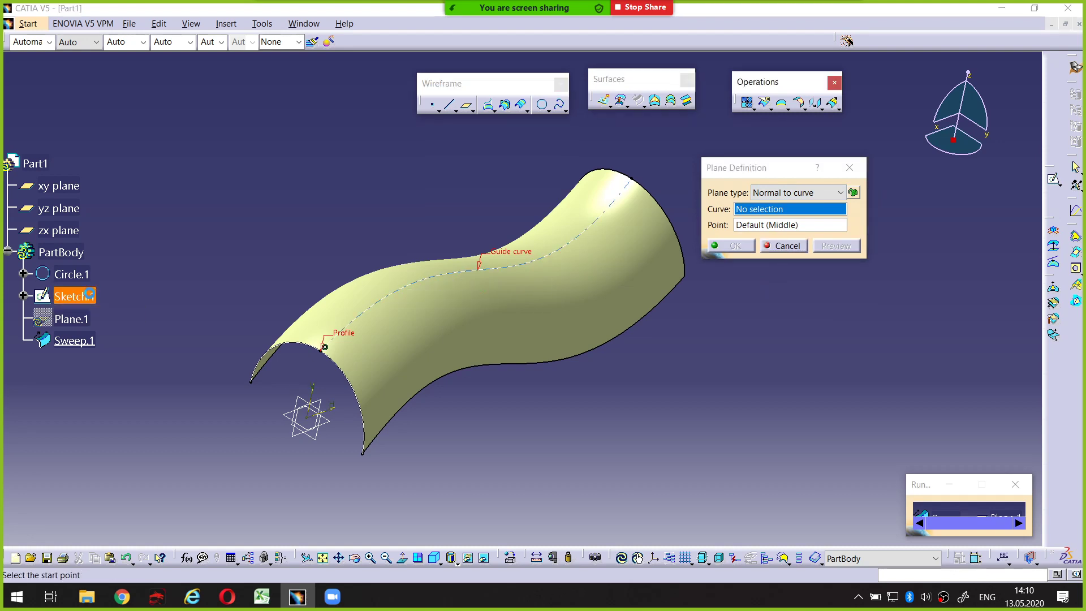
{"action": "mouse_move", "coordinate": [511, 297]}
{"action": "middle_mouse_down"}
{"action": "mouse_move", "coordinate": [406, 294]}
{"action": "mouse_move", "coordinate": [460, 294]}
{"action": "middle_mouse_up"}
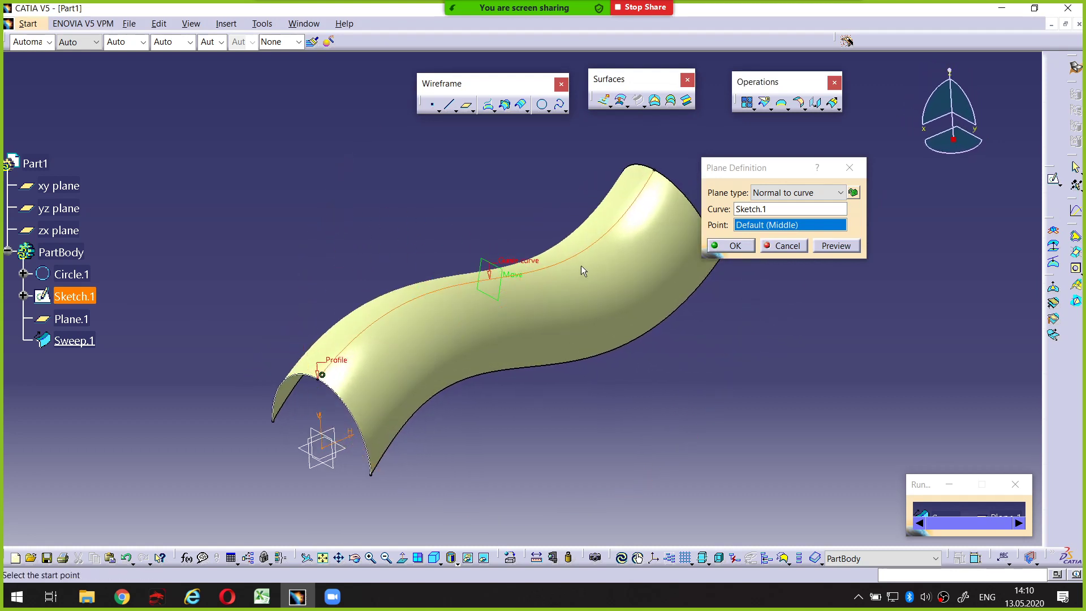
{"action": "left_click_drag", "start_coordinate": [505, 283], "coordinate": [480, 285]}
{"action": "right_click", "coordinate": [769, 226]}
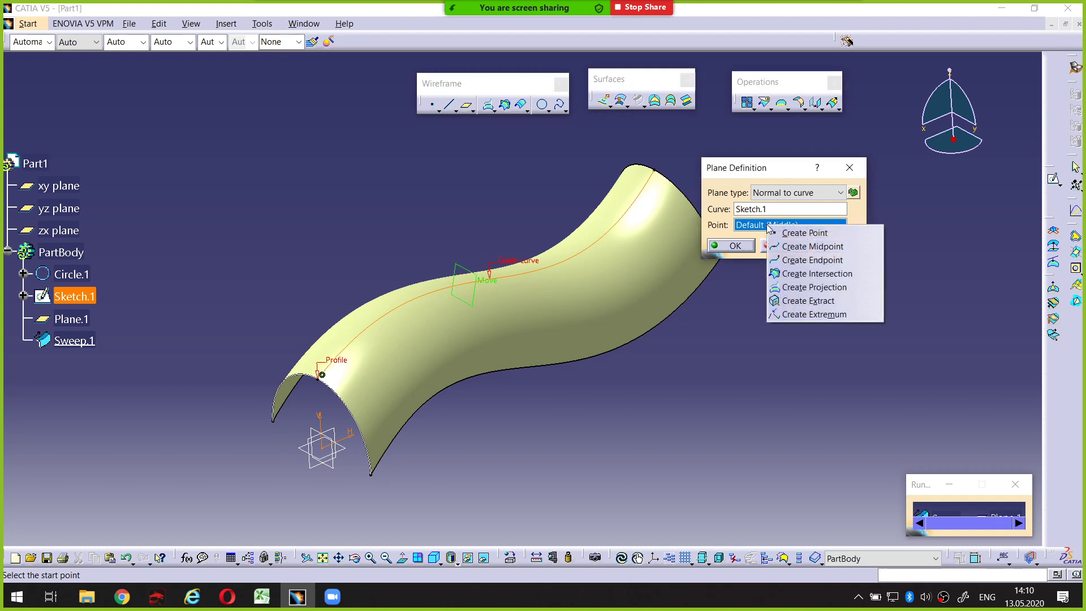
{"action": "left_click", "coordinate": [778, 232]}
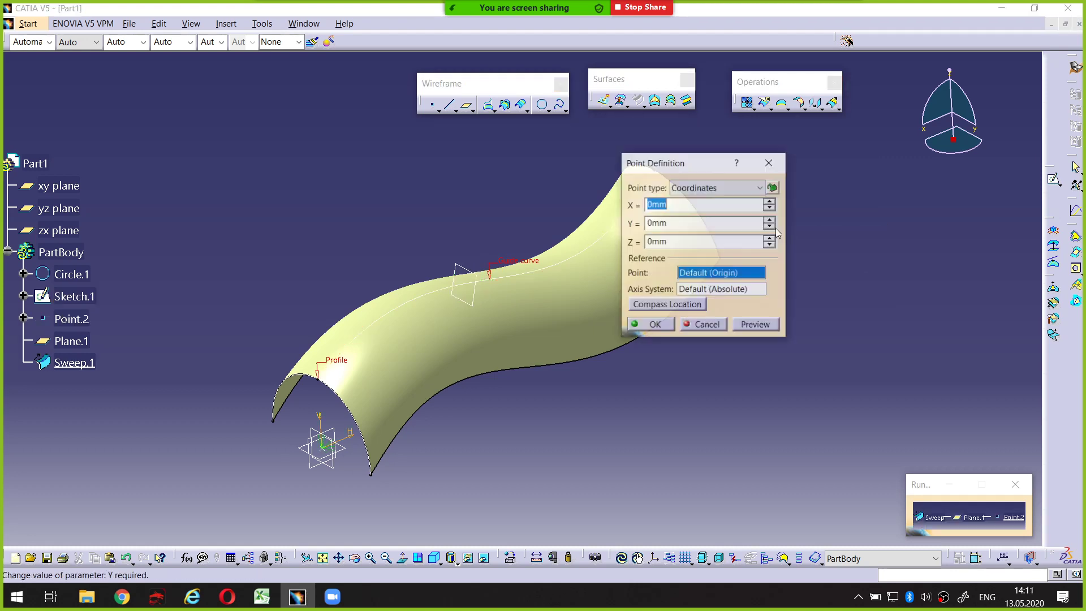
Step: Place Point.2 on curve Sketch.1 at 61,569 mm along its length
{"action": "left_click", "coordinate": [702, 190]}
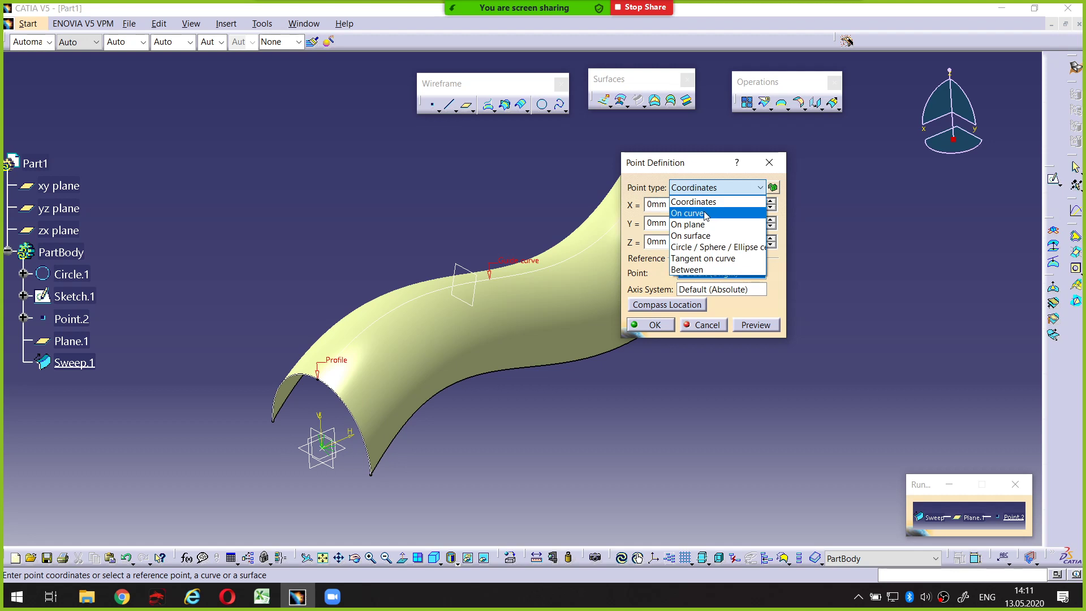
{"action": "left_click", "coordinate": [703, 215]}
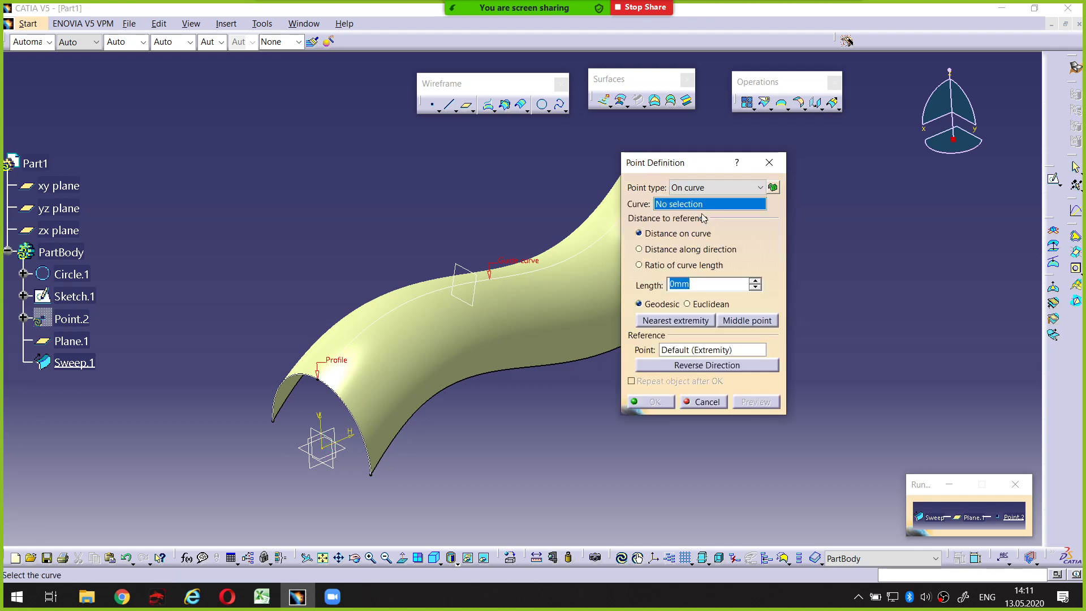
{"action": "left_click", "coordinate": [433, 293]}
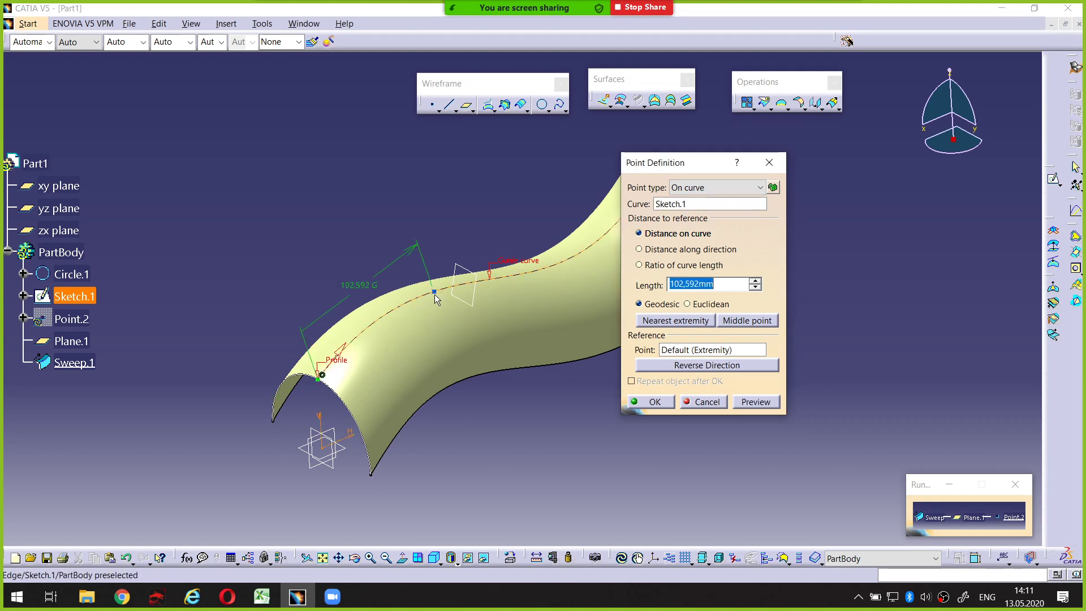
{"action": "mouse_move", "coordinate": [435, 299]}
{"action": "left_mouse_down"}
{"action": "mouse_move", "coordinate": [368, 338]}
{"action": "mouse_move", "coordinate": [393, 318]}
{"action": "left_mouse_up"}
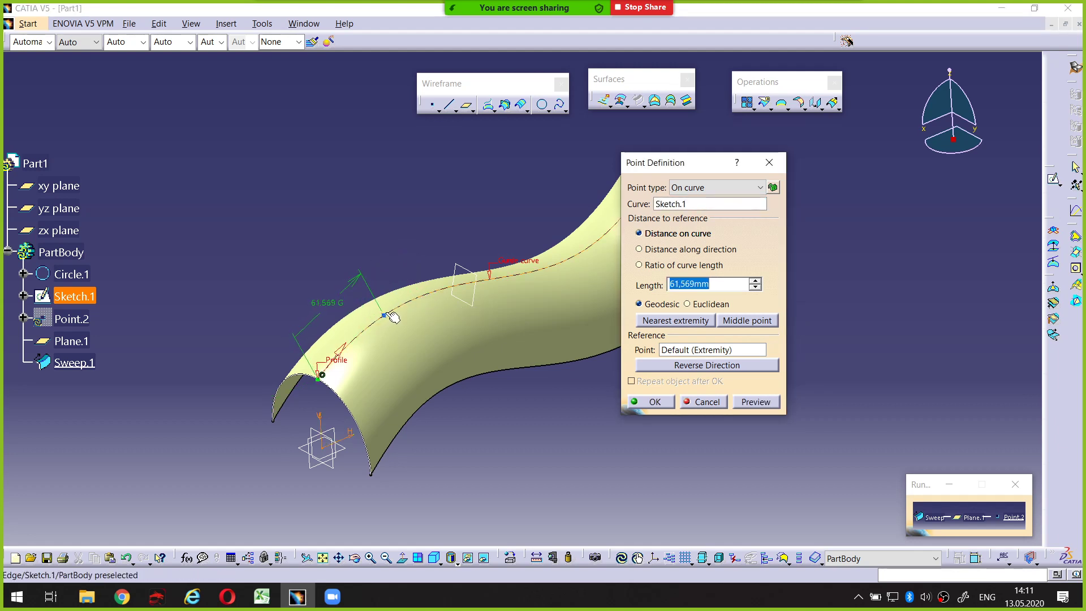
{"action": "left_click", "coordinate": [393, 317]}
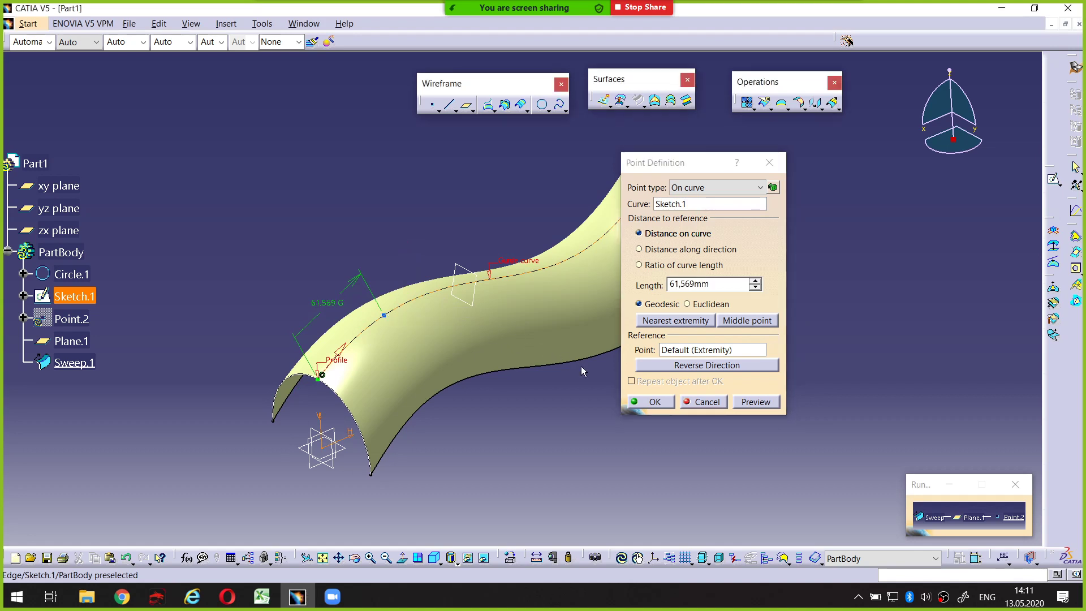
{"action": "left_click", "coordinate": [672, 403]}
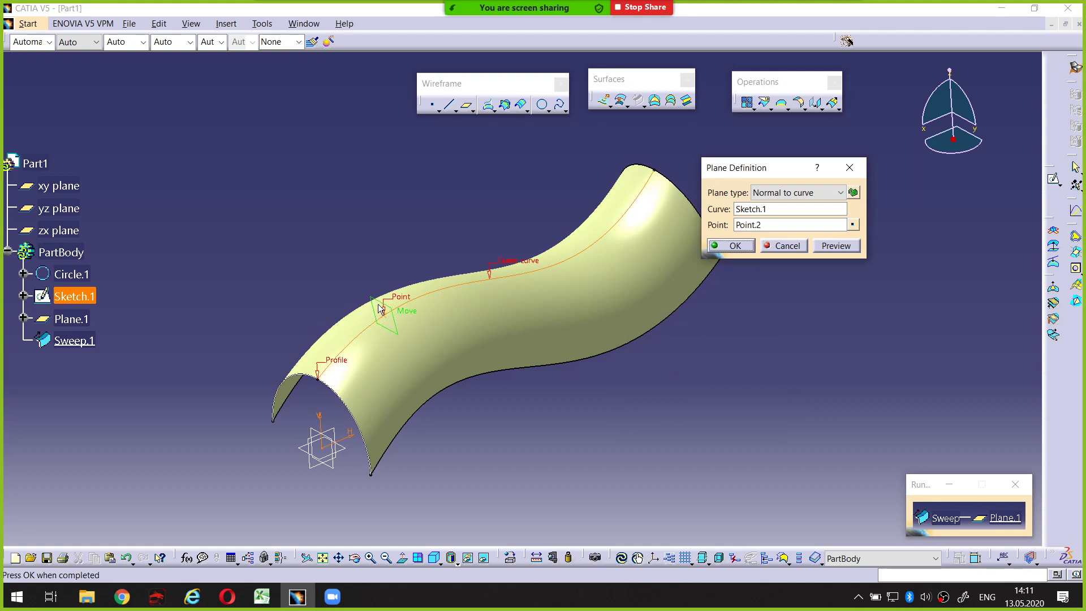
Step: Confirm Plane.1 as the first relimiter and inspect the sweep preview trimmed at it
{"action": "middle_click_drag", "start_coordinate": [425, 307], "coordinate": [575, 232]}
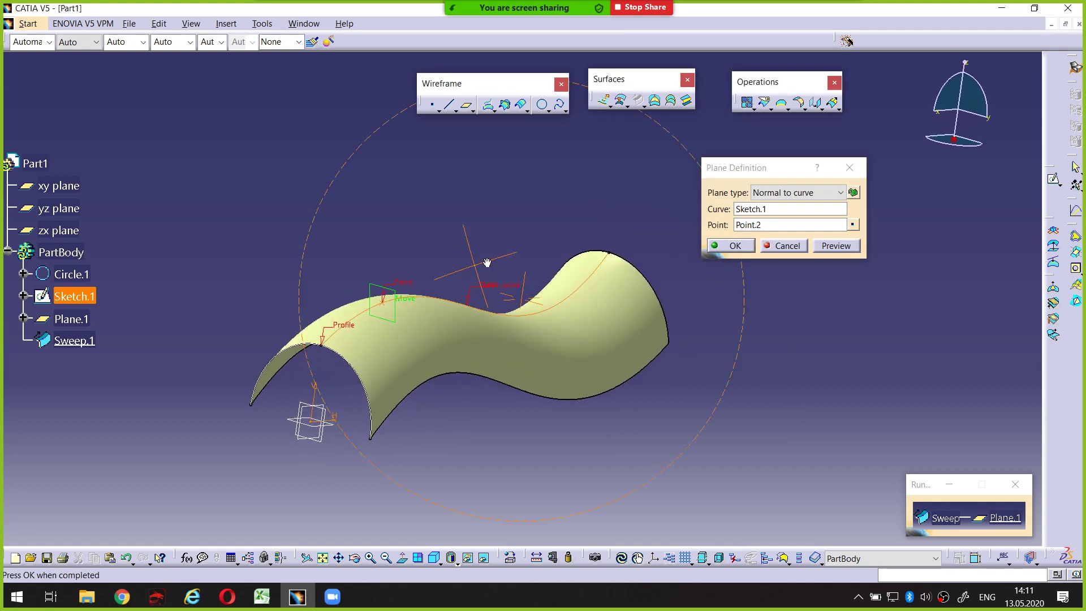
{"action": "left_click", "coordinate": [723, 244]}
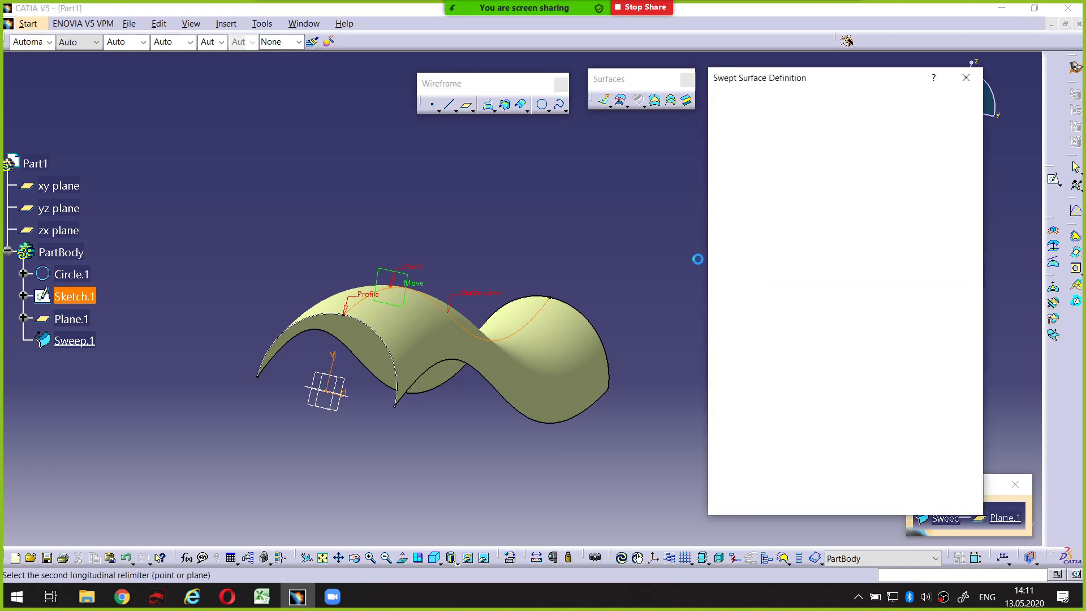
{"action": "mouse_move", "coordinate": [575, 292]}
{"action": "middle_mouse_down"}
{"action": "mouse_move", "coordinate": [492, 308]}
{"action": "mouse_move", "coordinate": [444, 358]}
{"action": "middle_mouse_up"}
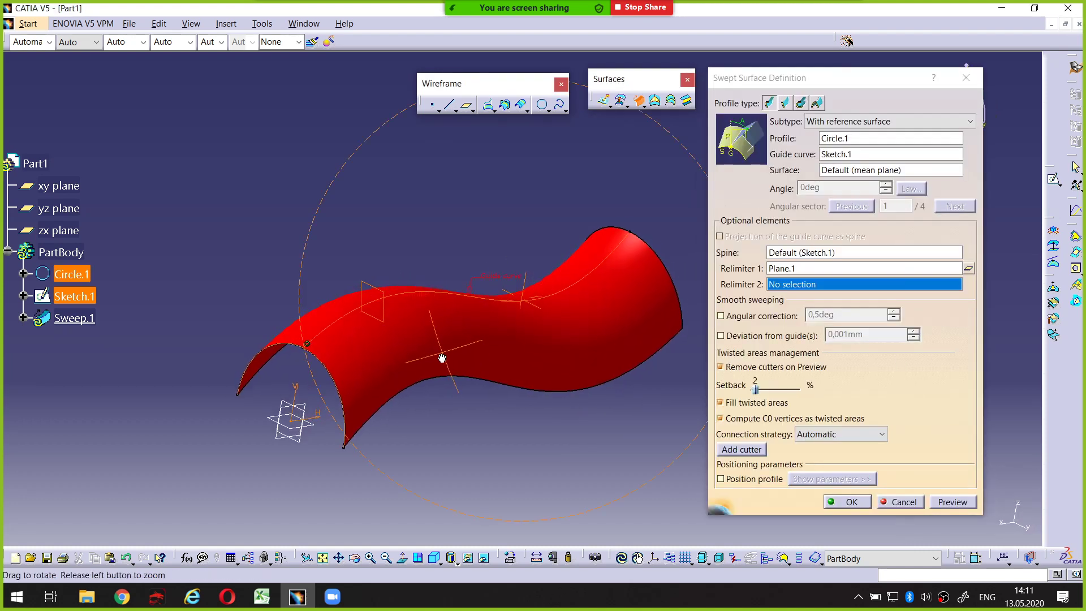
{"action": "left_click", "coordinate": [941, 501]}
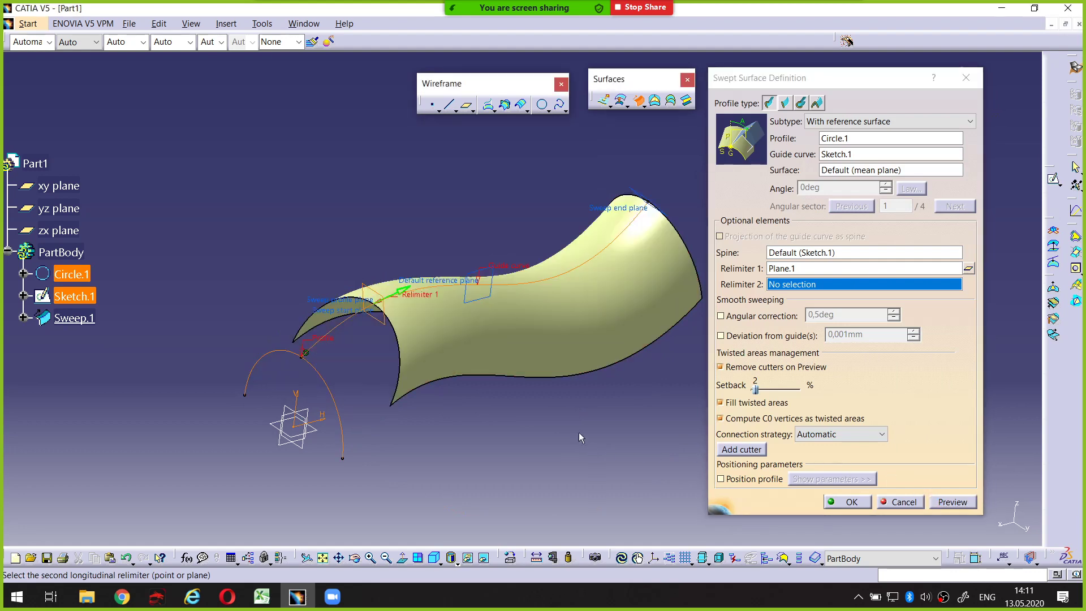
{"action": "mouse_move", "coordinate": [578, 432]}
{"action": "middle_mouse_down"}
{"action": "mouse_move", "coordinate": [439, 355]}
{"action": "mouse_move", "coordinate": [456, 361]}
{"action": "middle_mouse_up"}
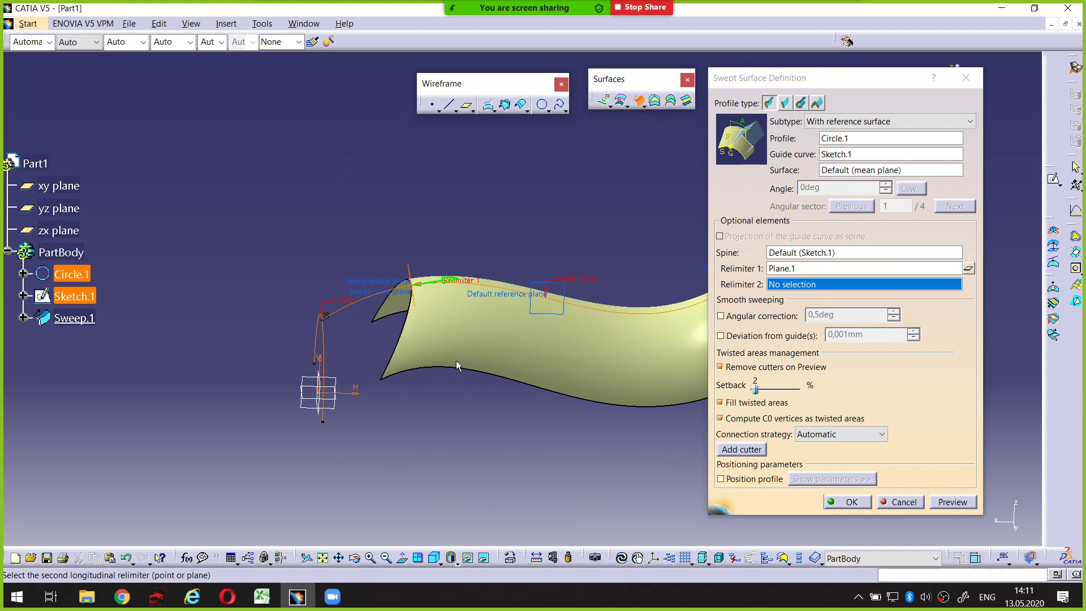
{"action": "mouse_move", "coordinate": [445, 314]}
{"action": "middle_mouse_down"}
{"action": "mouse_move", "coordinate": [514, 320]}
{"action": "mouse_move", "coordinate": [446, 349]}
{"action": "middle_mouse_up"}
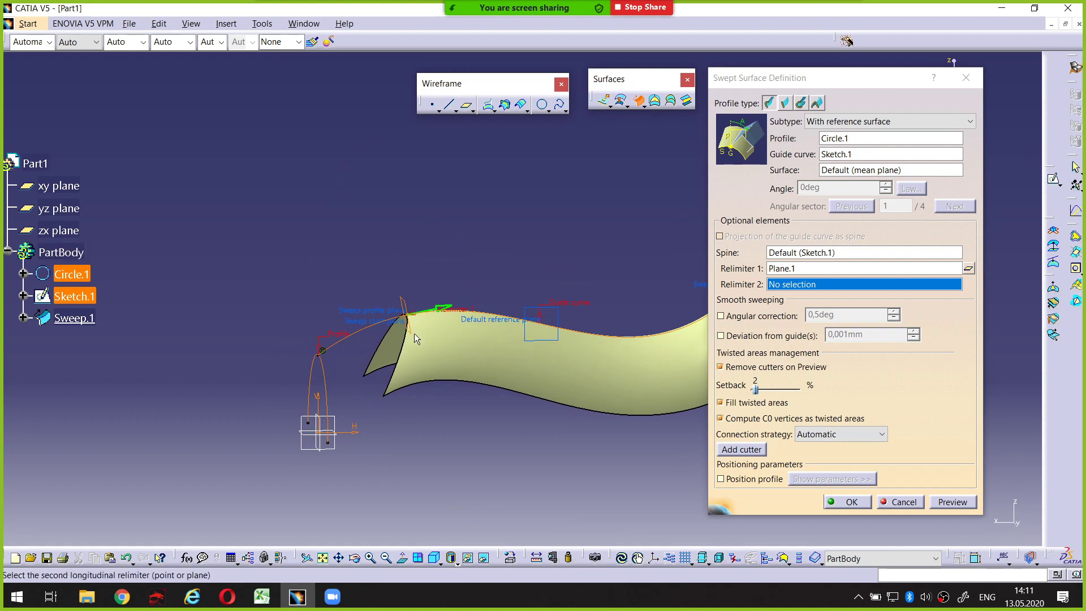
{"action": "middle_click_drag", "start_coordinate": [415, 338], "coordinate": [470, 389]}
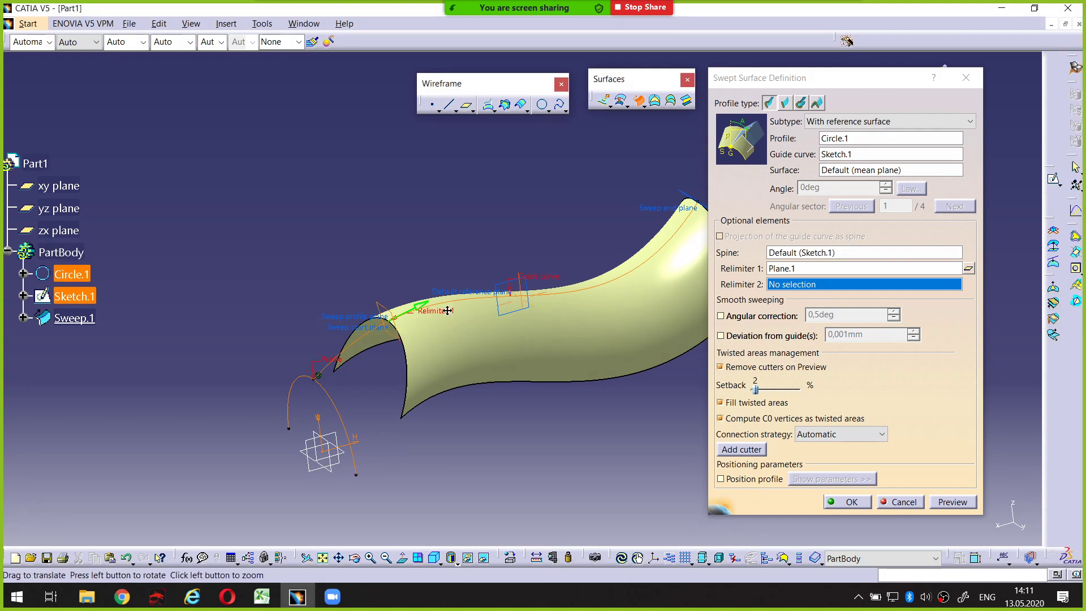
{"action": "middle_click_drag", "start_coordinate": [528, 297], "coordinate": [470, 348]}
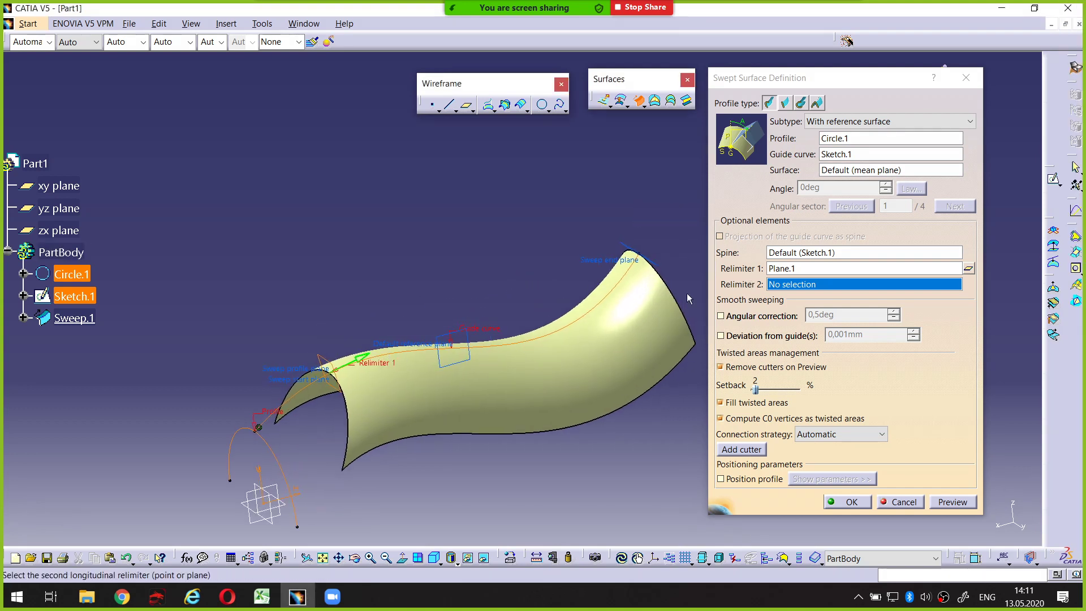
Step: Create a Relimiter 2 plane normal to Sketch.1 and start a new point to position it
{"action": "right_click", "coordinate": [790, 288]}
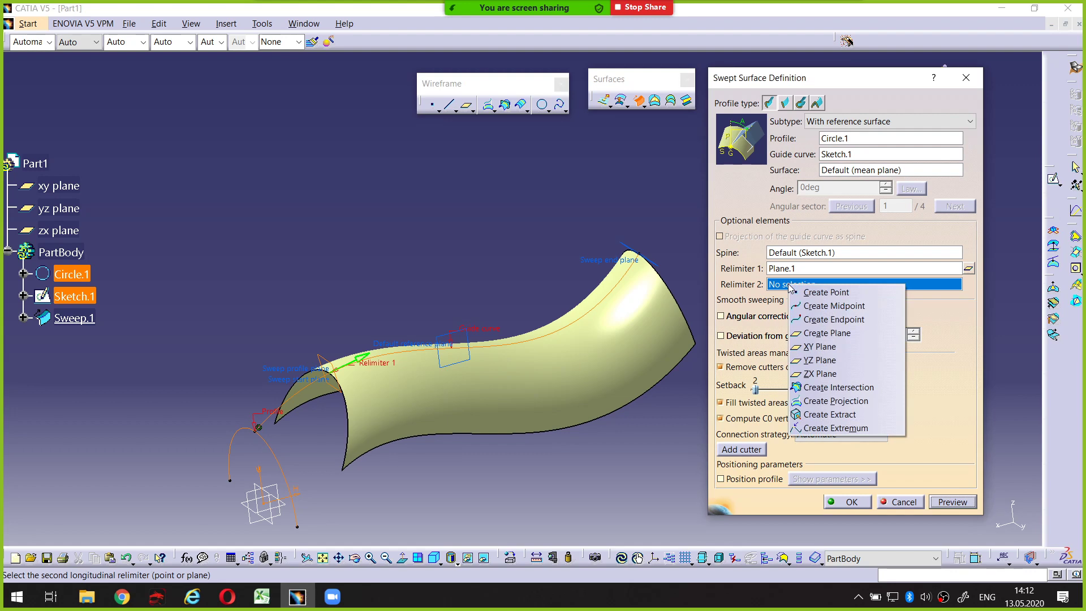
{"action": "left_click", "coordinate": [820, 332]}
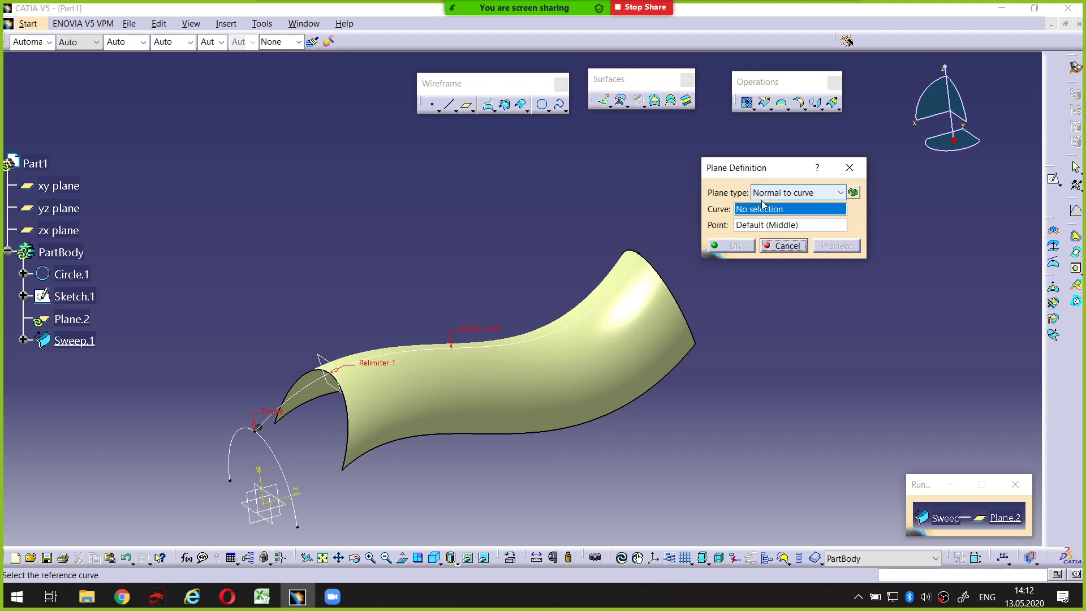
{"action": "key", "text": "ctrl+shift+1"}
{"action": "left_click_drag", "start_coordinate": [758, 199], "coordinate": [753, 203]}
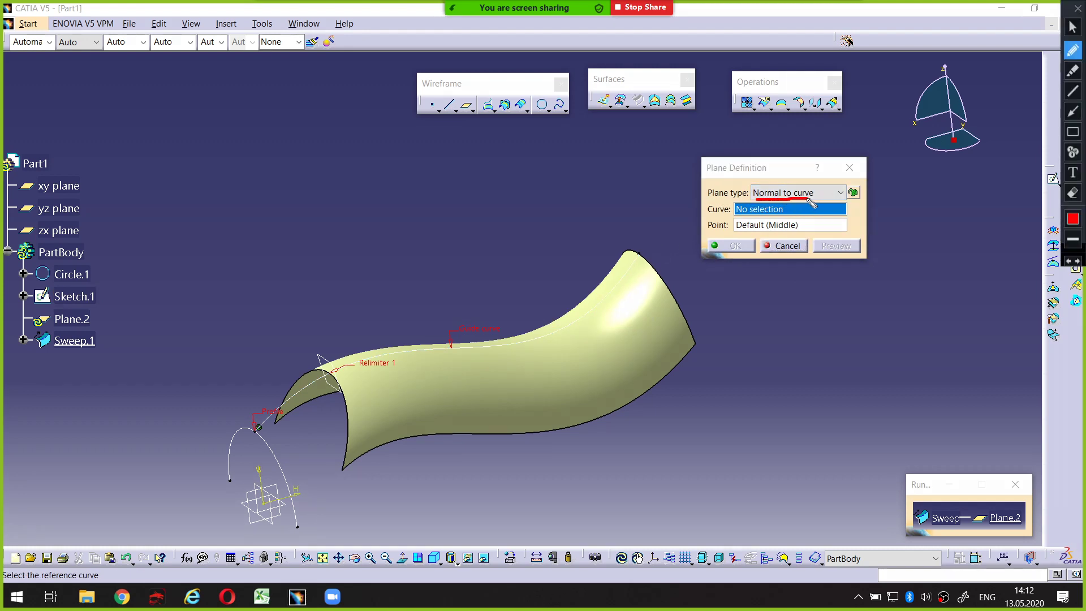
{"action": "key", "text": "ctrl+shift+1"}
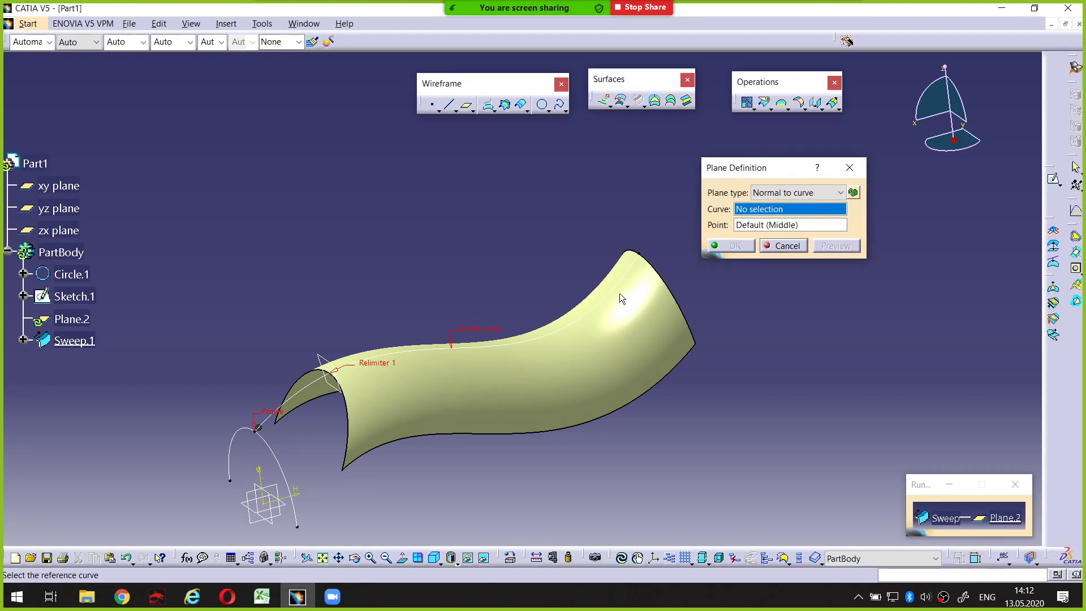
{"action": "middle_click_drag", "start_coordinate": [508, 351], "coordinate": [516, 325]}
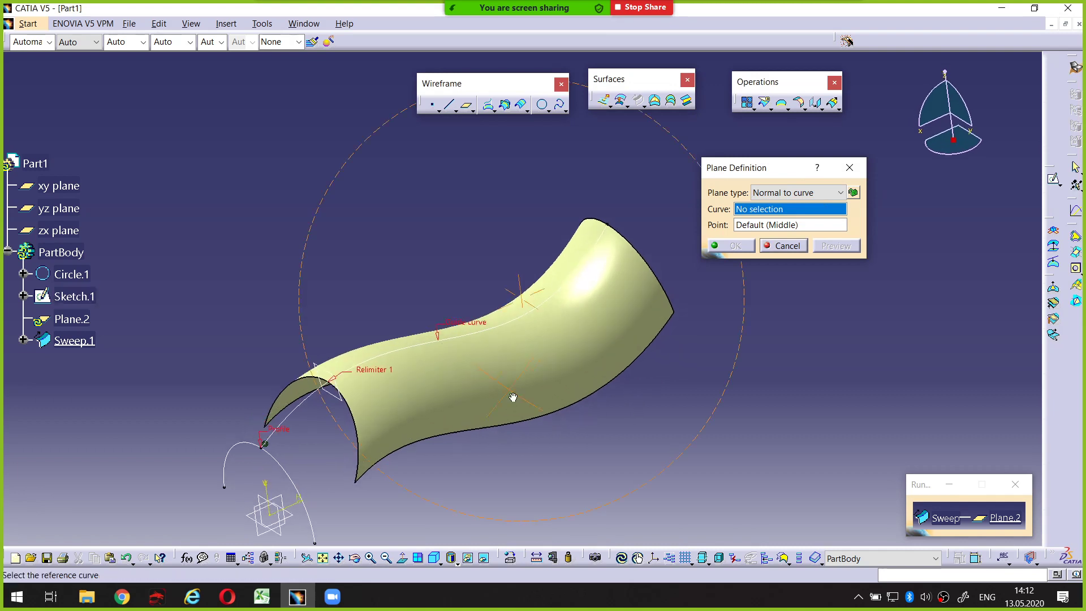
{"action": "left_click", "coordinate": [523, 318]}
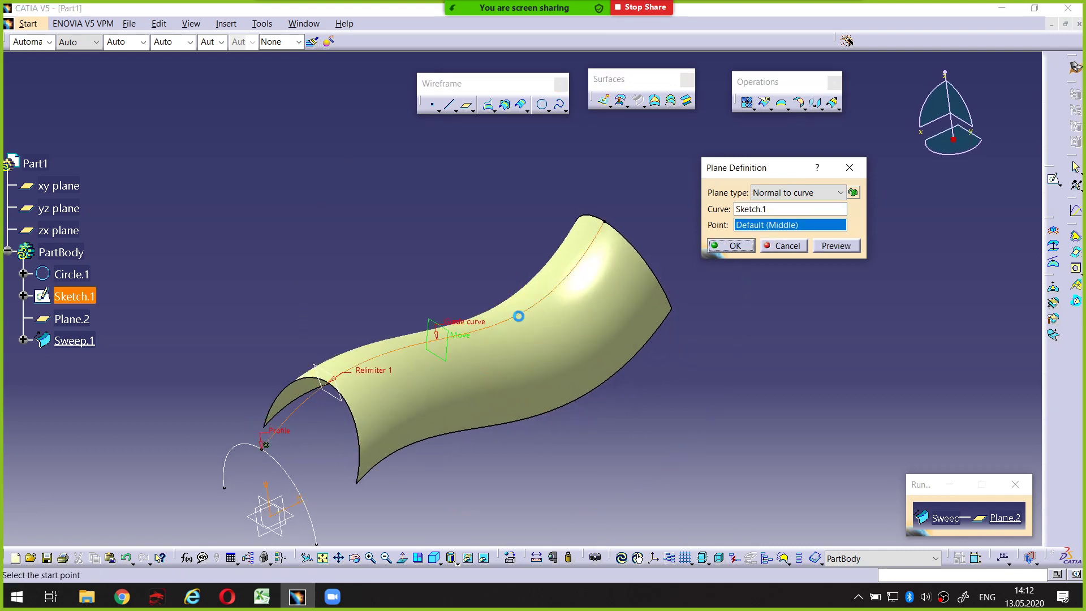
{"action": "middle_click_drag", "start_coordinate": [598, 363], "coordinate": [612, 369]}
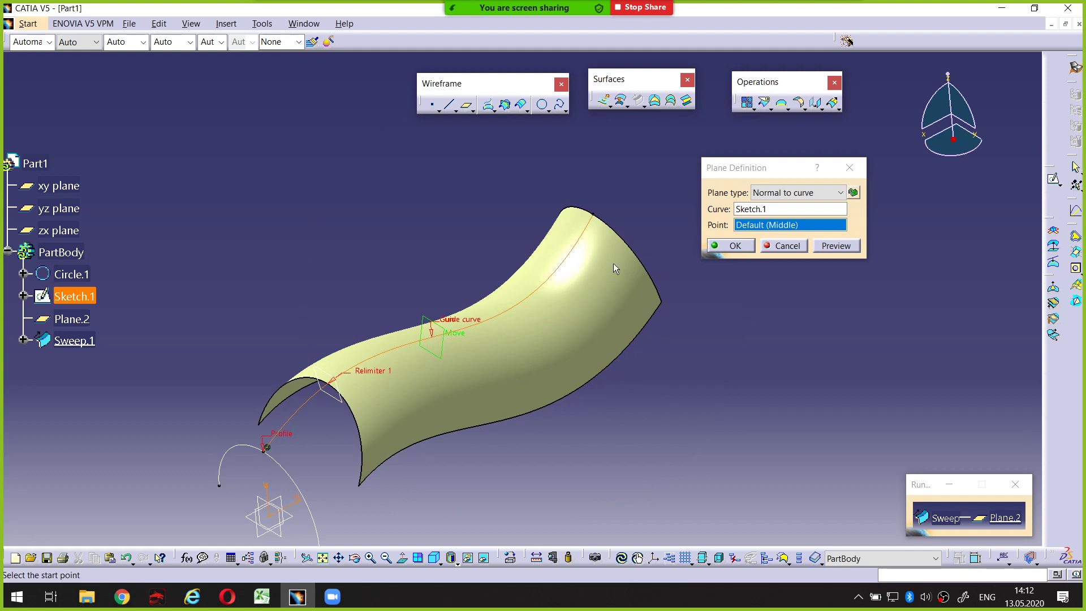
{"action": "right_click", "coordinate": [760, 226]}
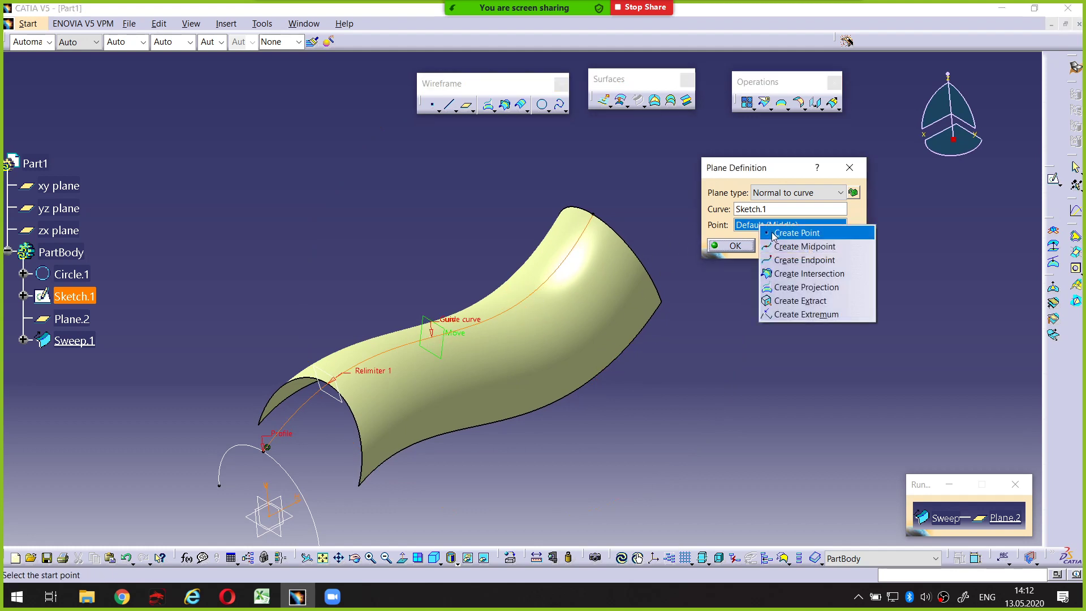
{"action": "left_click", "coordinate": [772, 235]}
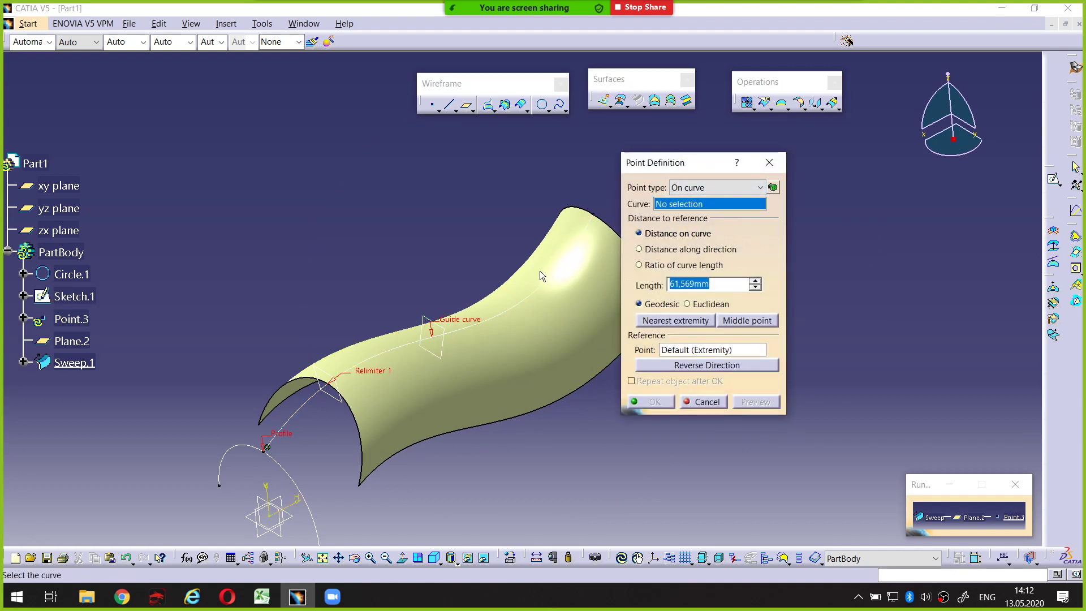
Step: Place Point.3 on Sketch.1 at 258,757 mm and confirm Plane.2 through it
{"action": "left_click", "coordinate": [534, 294]}
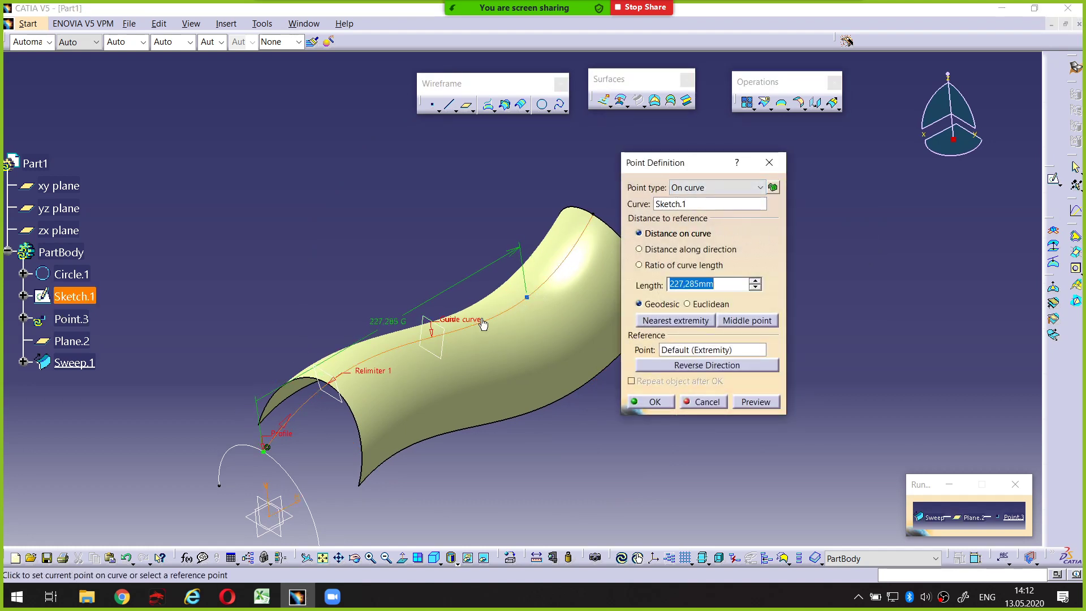
{"action": "left_click", "coordinate": [562, 264]}
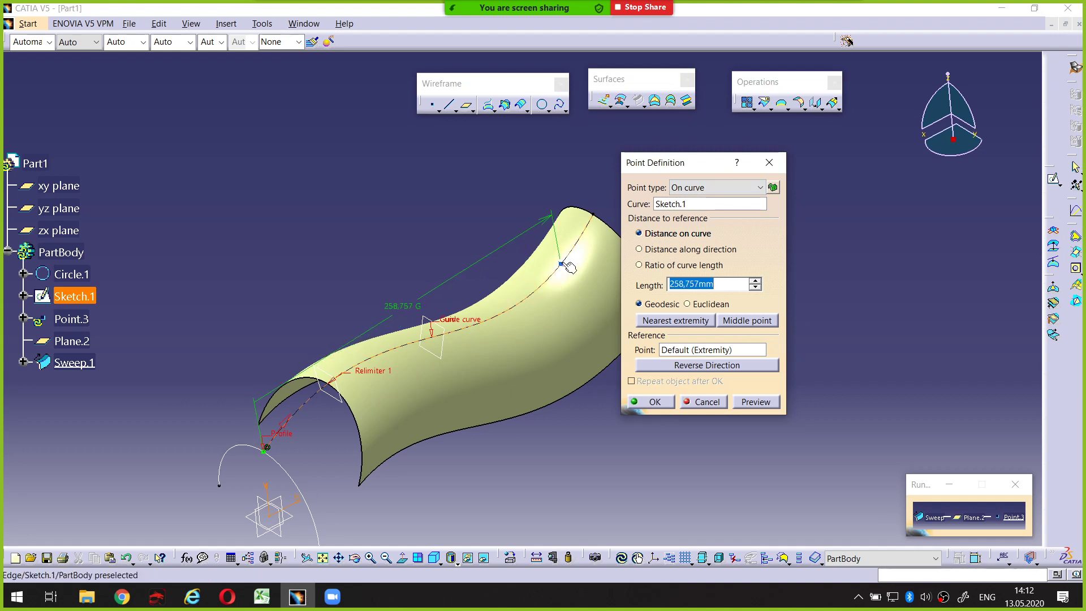
{"action": "left_click", "coordinate": [720, 282]}
{"action": "left_click", "coordinate": [755, 401]}
{"action": "left_click", "coordinate": [650, 401]}
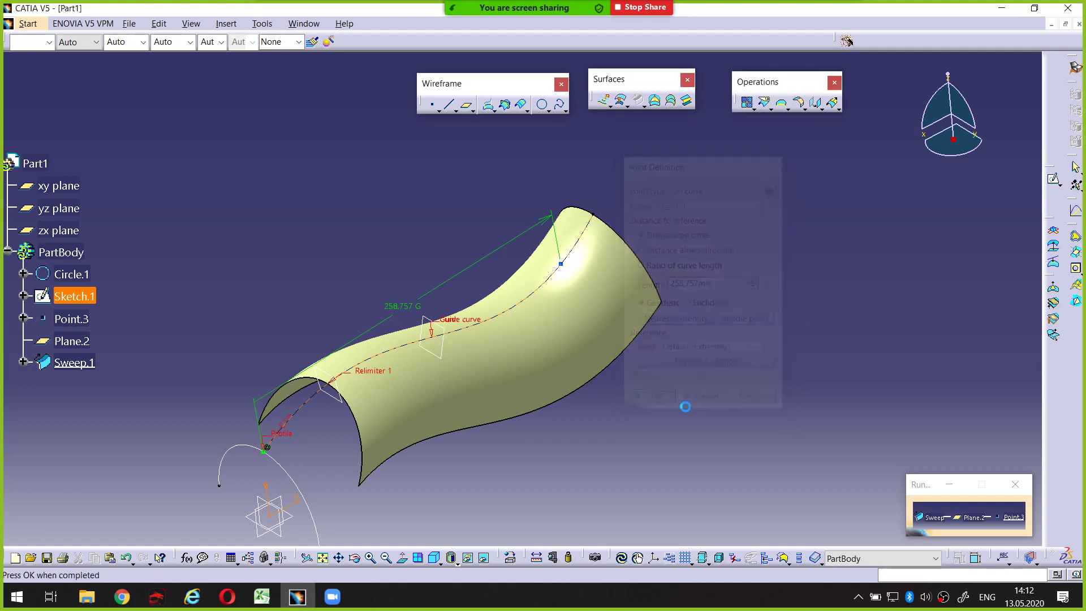
{"action": "middle_click_drag", "start_coordinate": [627, 276], "coordinate": [516, 361]}
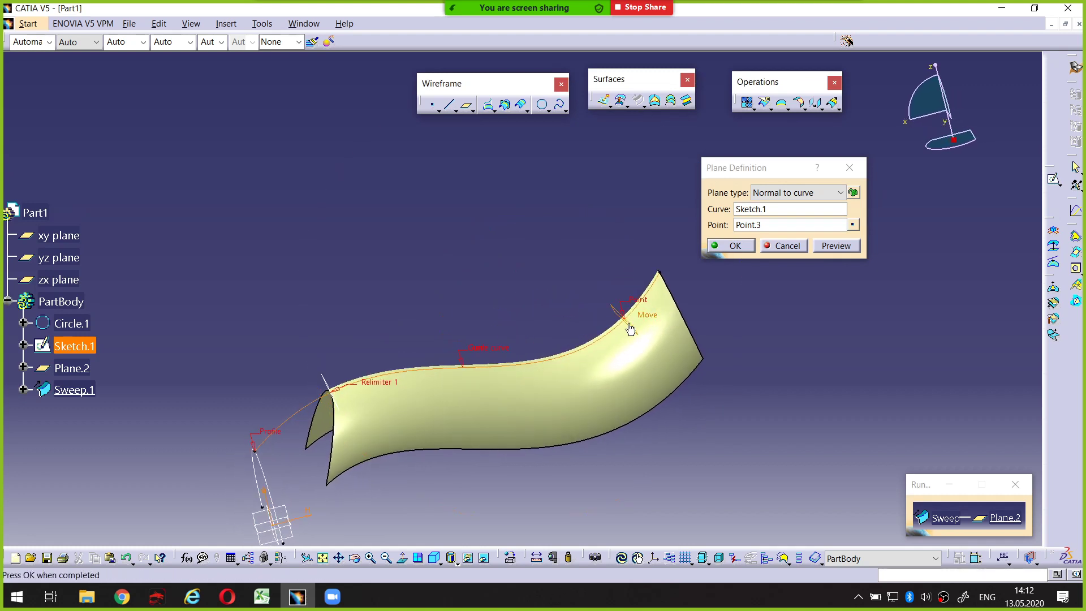
{"action": "left_click", "coordinate": [734, 250]}
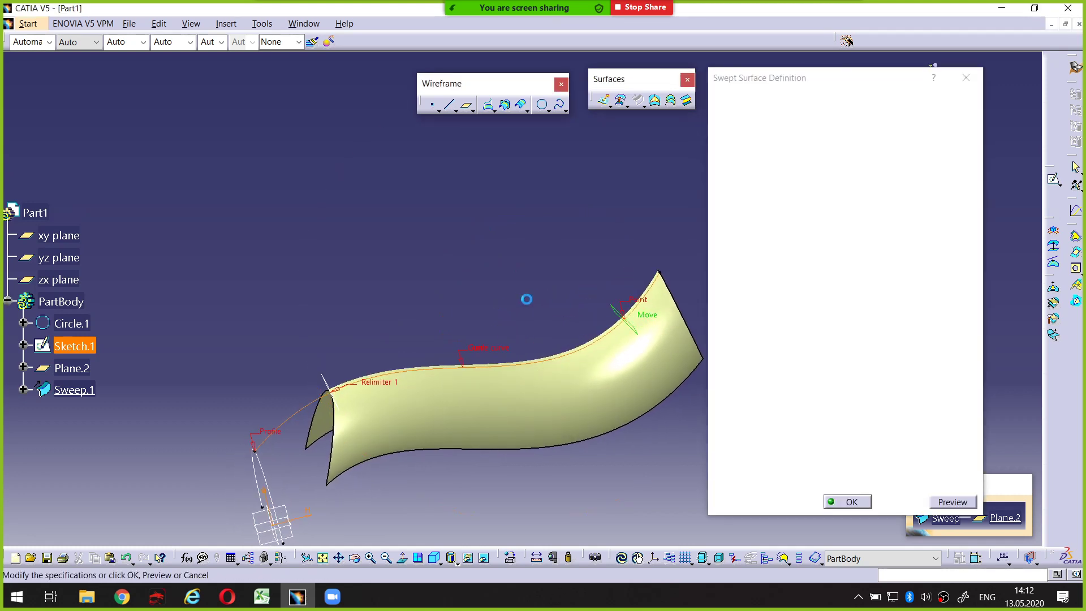
Step: Expand Sweep.1, Plane.1 and Plane.2 in the tree to reveal Point.2 and Point.3
{"action": "mouse_move", "coordinate": [402, 342]}
{"action": "middle_mouse_down"}
{"action": "mouse_move", "coordinate": [446, 380]}
{"action": "mouse_move", "coordinate": [290, 356]}
{"action": "middle_mouse_up"}
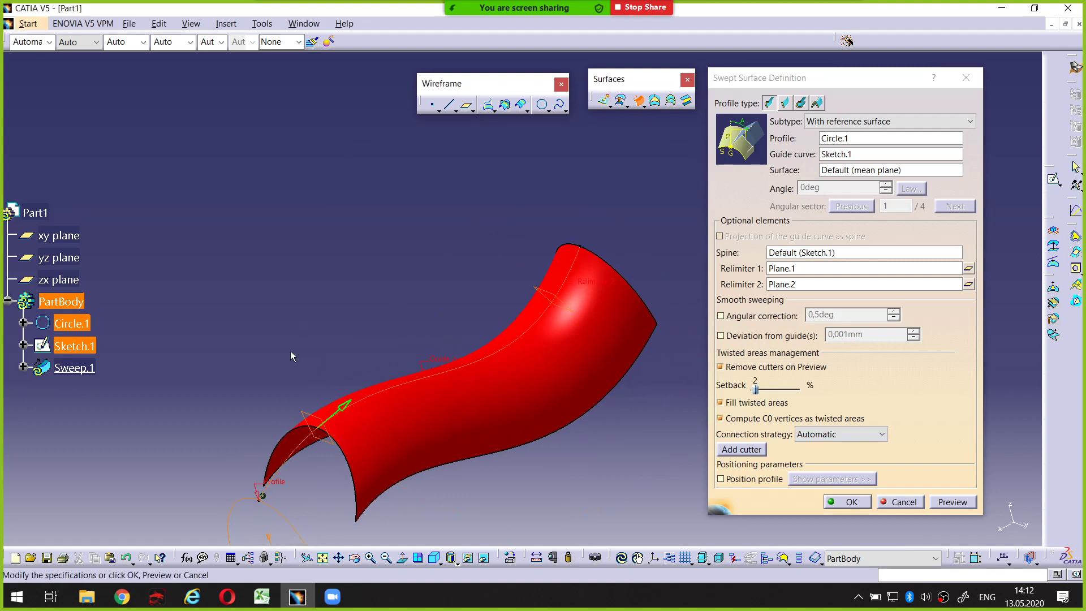
{"action": "left_click", "coordinate": [22, 368]}
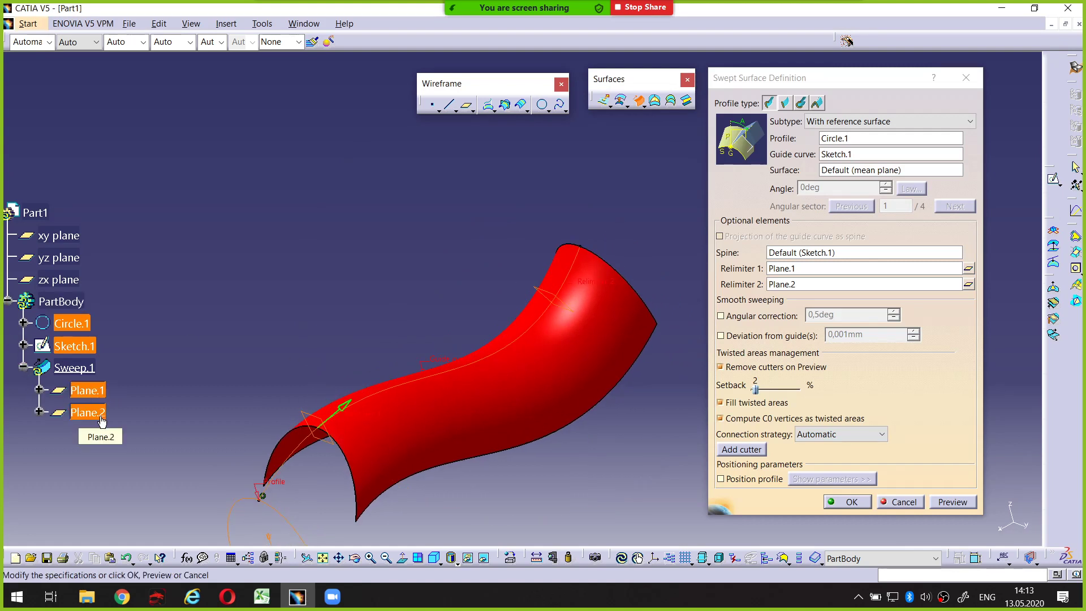
{"action": "left_click", "coordinate": [39, 390]}
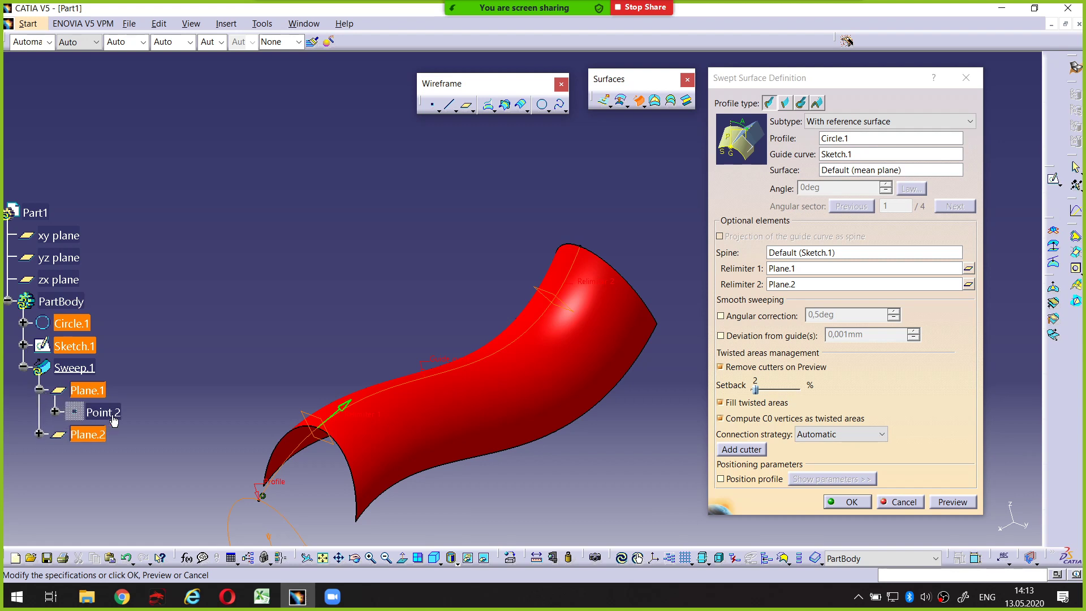
{"action": "left_click", "coordinate": [39, 433]}
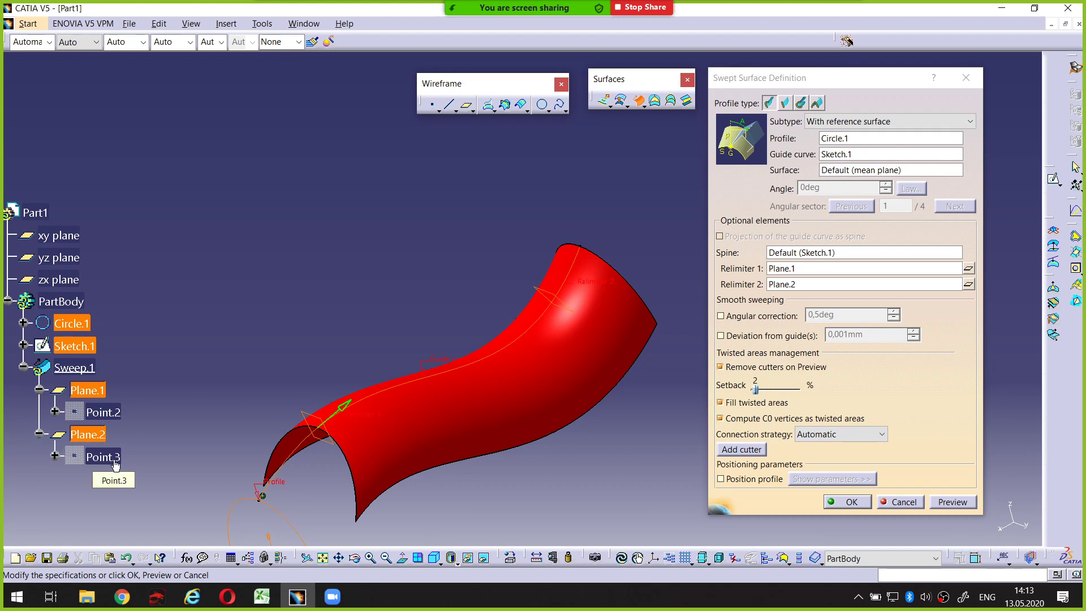
Step: Preview the sweep trimmed between Plane.1 and Plane.2, mark both relimiters, and confirm Sweep.1
{"action": "left_click", "coordinate": [954, 500]}
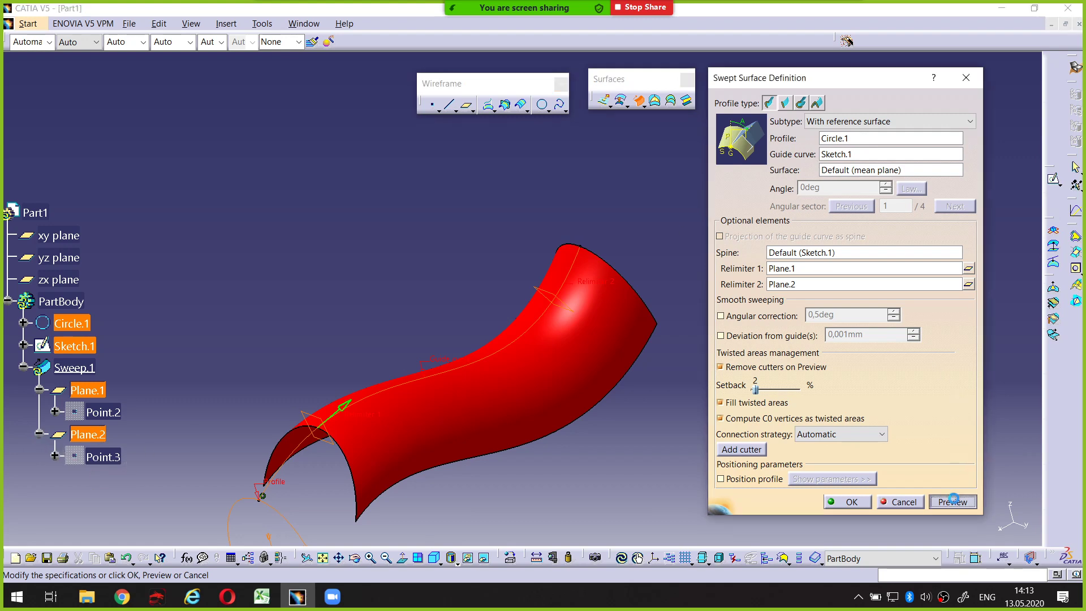
{"action": "mouse_move", "coordinate": [625, 426]}
{"action": "middle_mouse_down"}
{"action": "mouse_move", "coordinate": [564, 332]}
{"action": "mouse_move", "coordinate": [516, 318]}
{"action": "mouse_move", "coordinate": [509, 357]}
{"action": "mouse_move", "coordinate": [439, 378]}
{"action": "middle_mouse_up"}
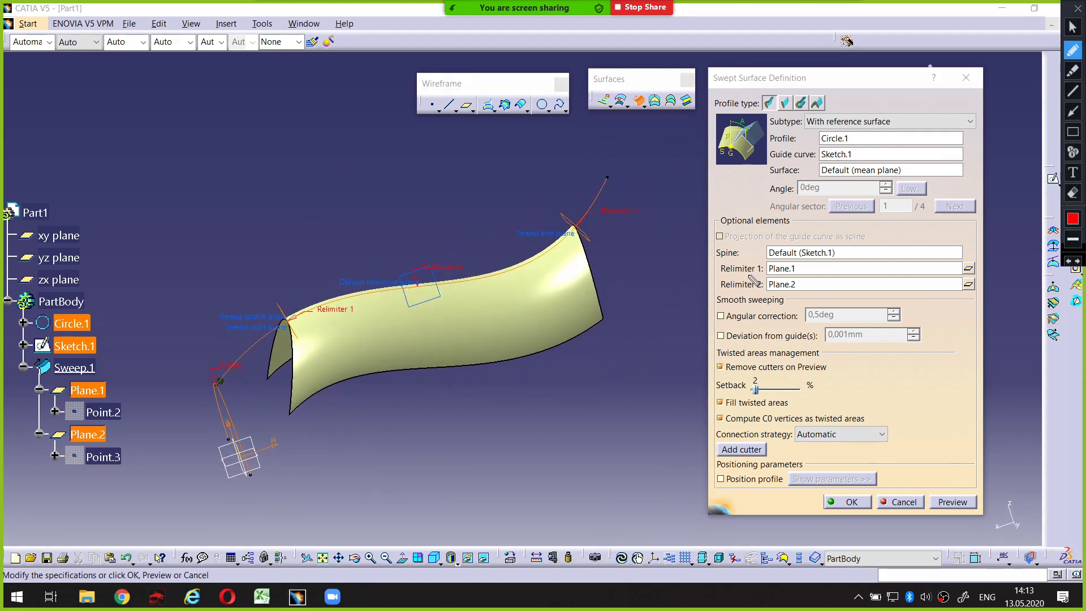
{"action": "mouse_move", "coordinate": [747, 275]}
{"action": "left_mouse_down"}
{"action": "mouse_move", "coordinate": [796, 278]}
{"action": "mouse_move", "coordinate": [806, 266]}
{"action": "mouse_move", "coordinate": [757, 257]}
{"action": "left_mouse_up"}
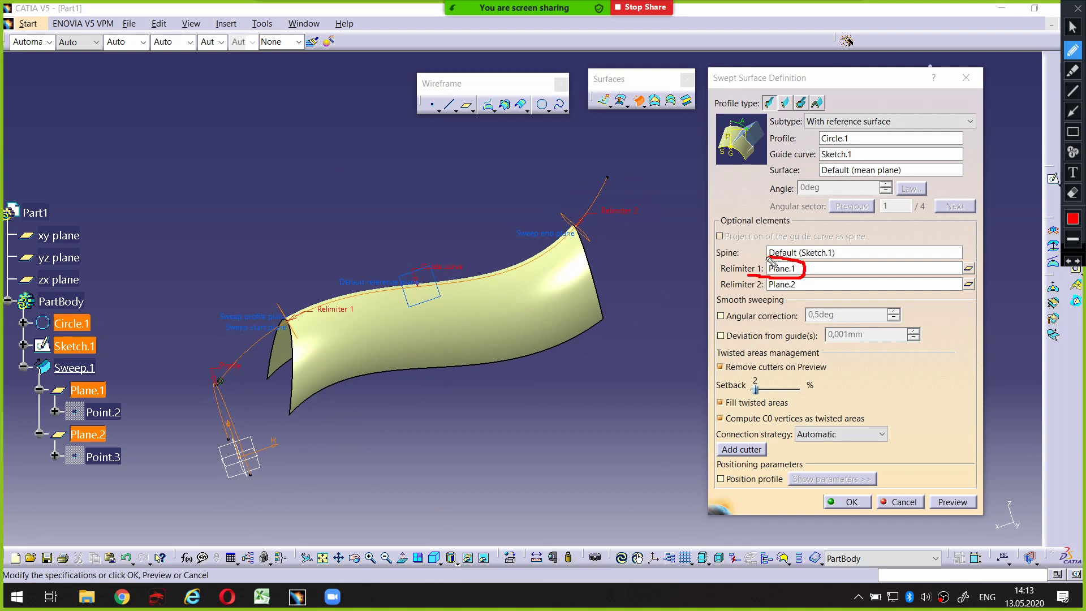
{"action": "left_click", "coordinate": [753, 295]}
{"action": "left_click_drag", "start_coordinate": [754, 295], "coordinate": [804, 277]}
{"action": "mouse_move", "coordinate": [291, 413]}
{"action": "left_mouse_down"}
{"action": "mouse_move", "coordinate": [368, 381]}
{"action": "mouse_move", "coordinate": [520, 361]}
{"action": "left_mouse_up"}
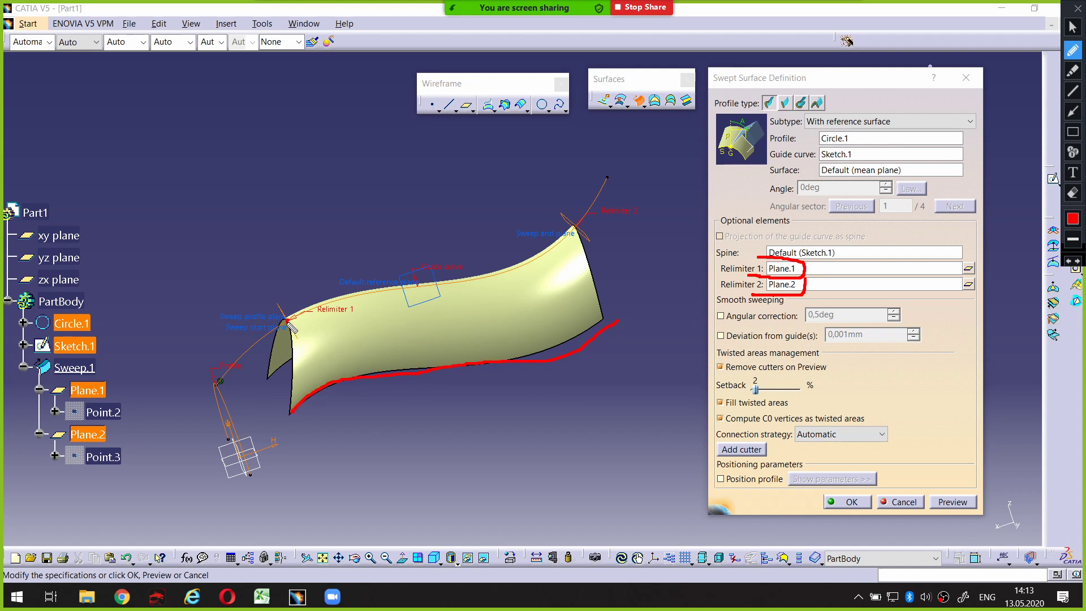
{"action": "left_click_drag", "start_coordinate": [288, 321], "coordinate": [299, 320]}
{"action": "mouse_move", "coordinate": [763, 267]}
{"action": "left_mouse_down"}
{"action": "mouse_move", "coordinate": [713, 272]}
{"action": "mouse_move", "coordinate": [732, 300]}
{"action": "mouse_move", "coordinate": [817, 289]}
{"action": "mouse_move", "coordinate": [778, 265]}
{"action": "left_mouse_up"}
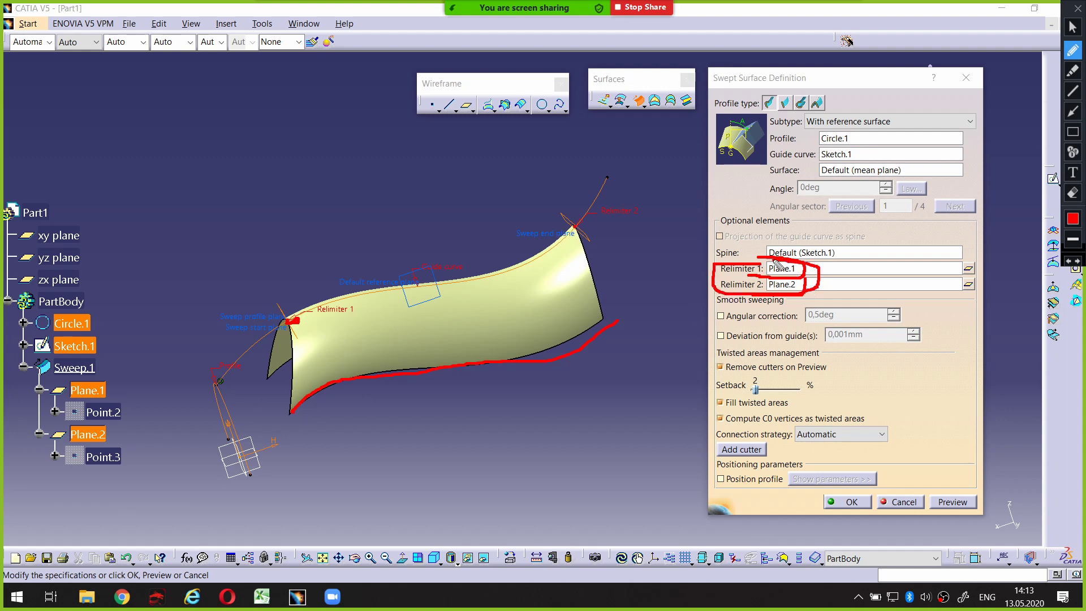
{"action": "key", "text": "Escape"}
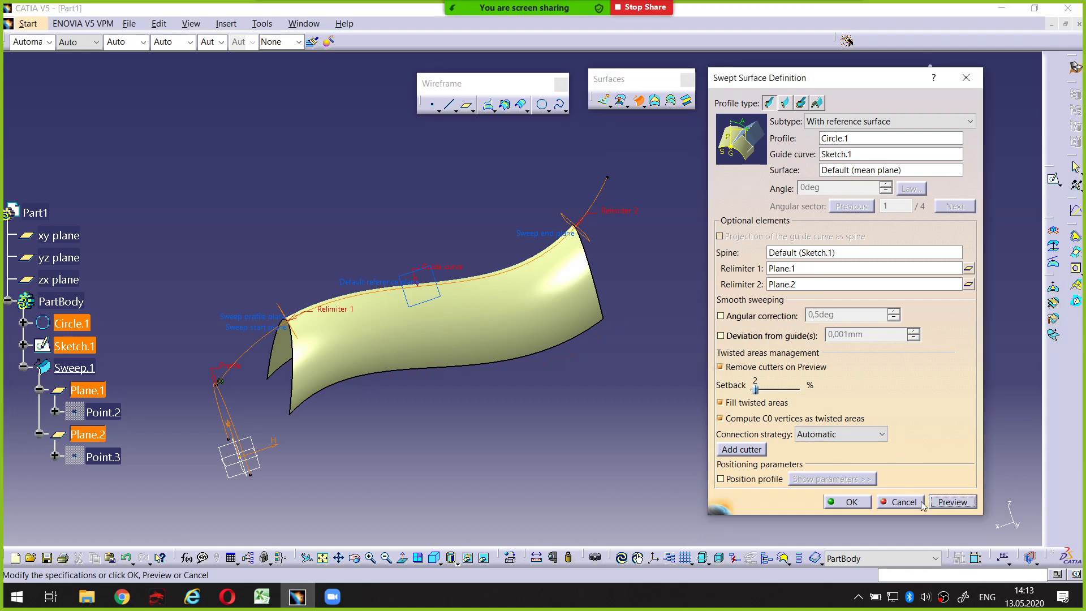
{"action": "left_click", "coordinate": [848, 502]}
Step: Reopen Sweep.1's definition and mark its relimiter and Angular correction settings
{"action": "mouse_move", "coordinate": [427, 329]}
{"action": "middle_mouse_down"}
{"action": "mouse_move", "coordinate": [555, 402]}
{"action": "mouse_move", "coordinate": [497, 395]}
{"action": "mouse_move", "coordinate": [548, 322]}
{"action": "mouse_move", "coordinate": [476, 356]}
{"action": "mouse_move", "coordinate": [523, 291]}
{"action": "mouse_move", "coordinate": [460, 242]}
{"action": "mouse_move", "coordinate": [466, 304]}
{"action": "mouse_move", "coordinate": [409, 347]}
{"action": "mouse_move", "coordinate": [477, 322]}
{"action": "middle_mouse_up"}
{"action": "mouse_move", "coordinate": [444, 279]}
{"action": "middle_mouse_down"}
{"action": "mouse_move", "coordinate": [393, 372]}
{"action": "mouse_move", "coordinate": [411, 368]}
{"action": "middle_mouse_up"}
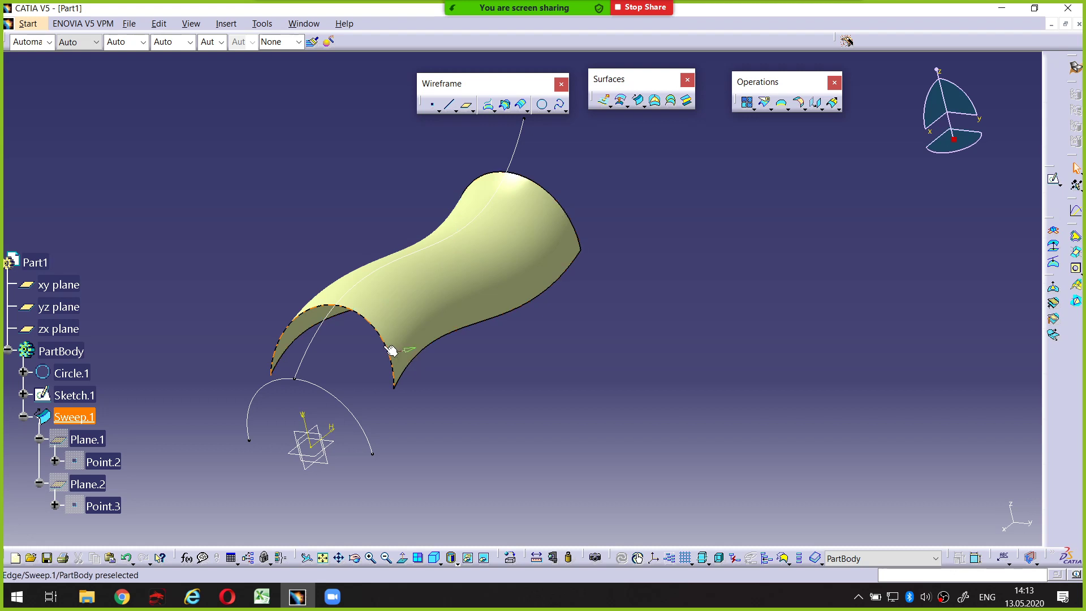
{"action": "double_click", "coordinate": [390, 350]}
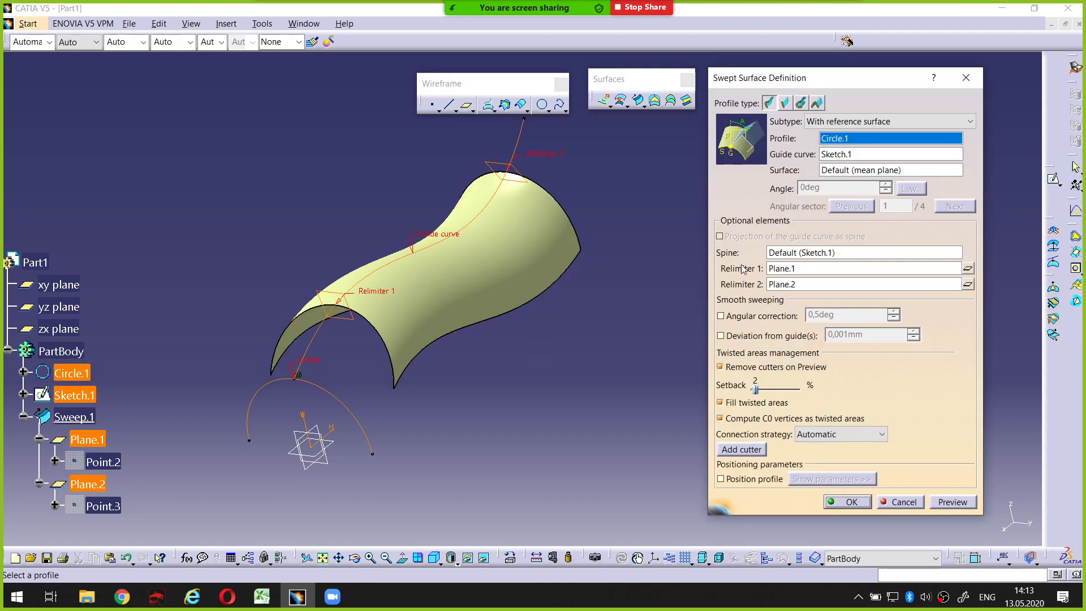
{"action": "mouse_move", "coordinate": [720, 272]}
{"action": "left_mouse_down"}
{"action": "mouse_move", "coordinate": [767, 273]}
{"action": "mouse_move", "coordinate": [773, 292]}
{"action": "left_mouse_up"}
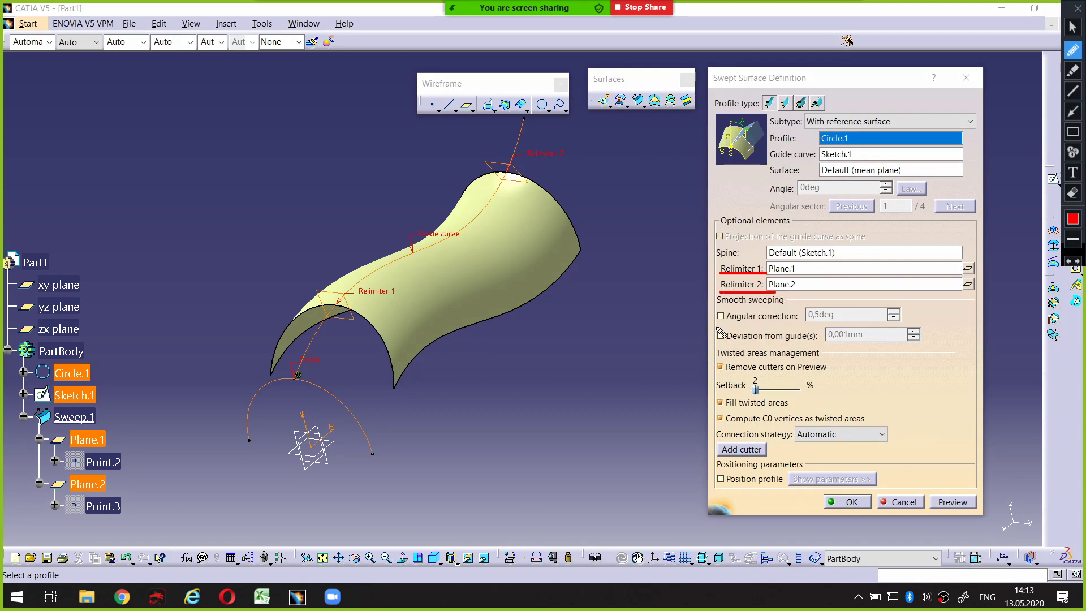
{"action": "mouse_move", "coordinate": [713, 324]}
{"action": "left_mouse_down"}
{"action": "mouse_move", "coordinate": [762, 324]}
{"action": "mouse_move", "coordinate": [786, 343]}
{"action": "left_mouse_up"}
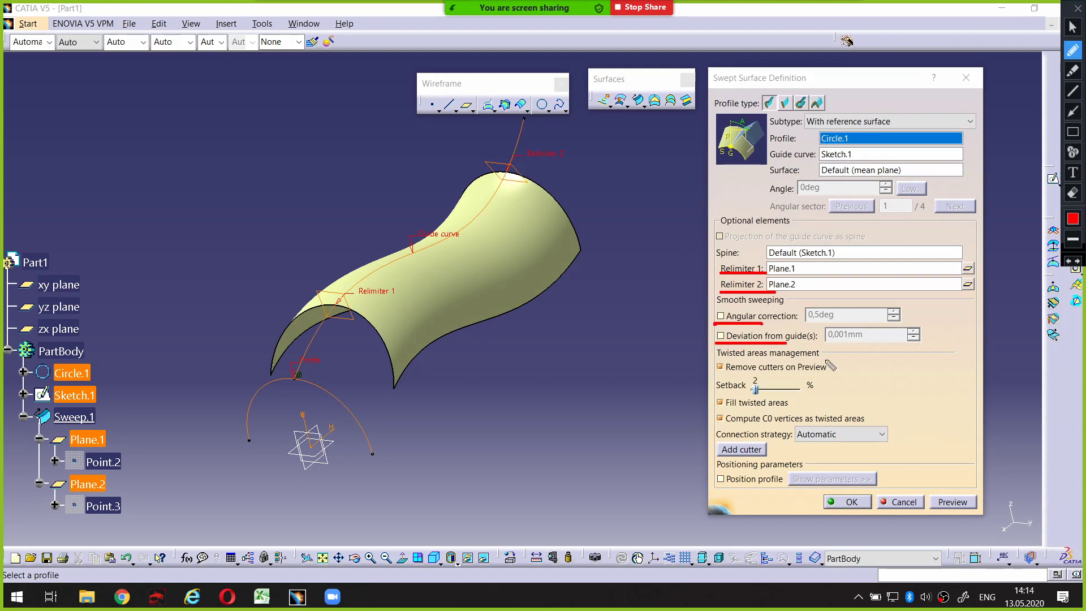
Step: Annotate more Swept Surface Definition options, then close it unchanged with OK
{"action": "mouse_move", "coordinate": [782, 238]}
{"action": "left_mouse_down"}
{"action": "mouse_move", "coordinate": [769, 240]}
{"action": "mouse_move", "coordinate": [693, 407]}
{"action": "mouse_move", "coordinate": [855, 525]}
{"action": "mouse_move", "coordinate": [950, 383]}
{"action": "mouse_move", "coordinate": [919, 316]}
{"action": "left_mouse_up"}
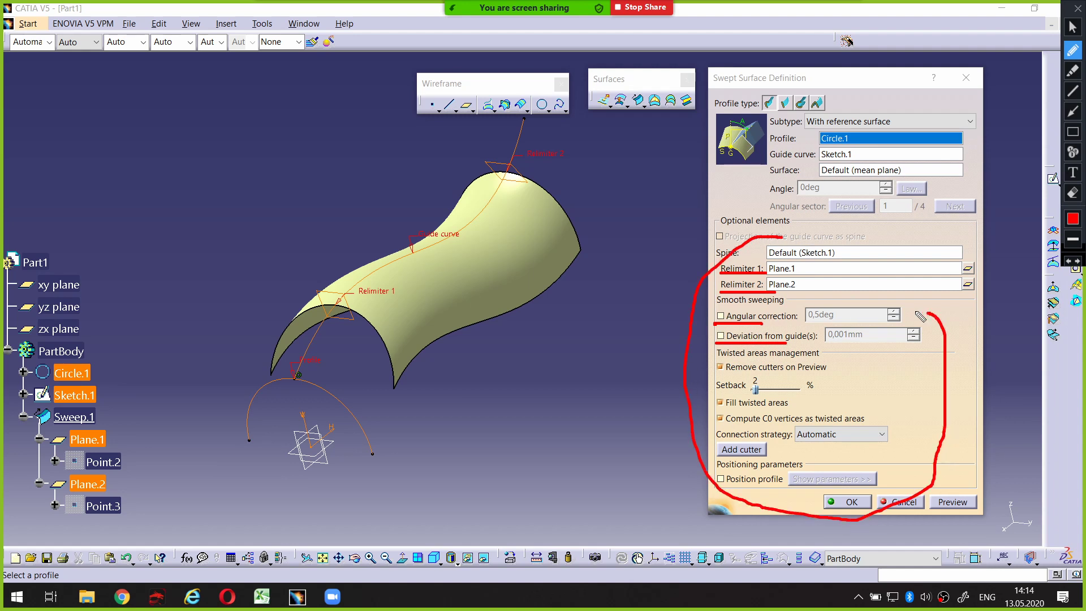
{"action": "left_click", "coordinate": [1072, 193]}
{"action": "left_click_drag", "start_coordinate": [700, 277], "coordinate": [776, 278]}
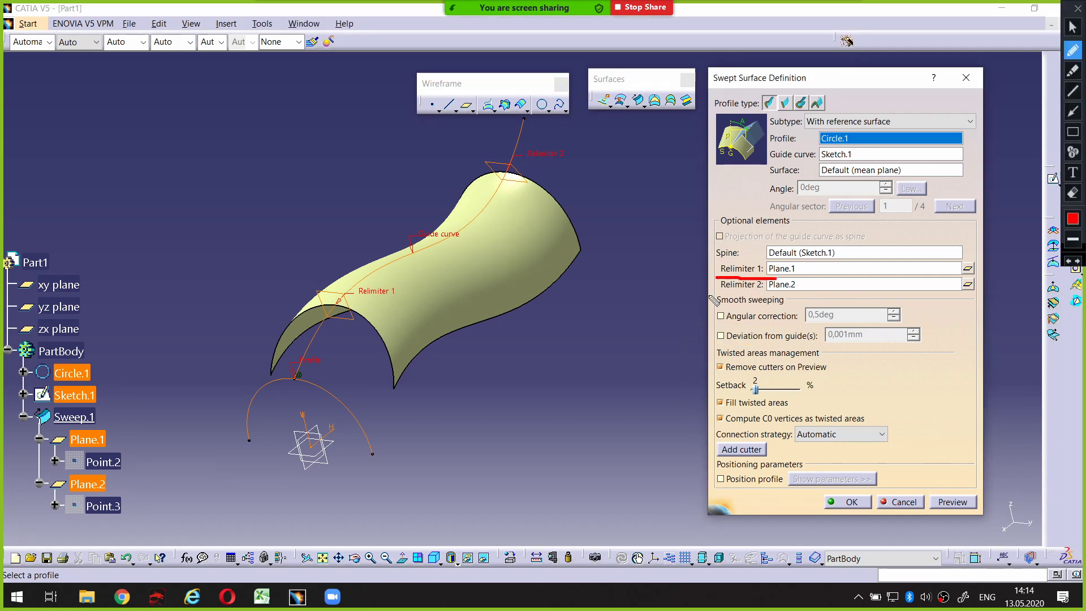
{"action": "mouse_move", "coordinate": [694, 295]}
{"action": "left_mouse_down"}
{"action": "mouse_move", "coordinate": [785, 295]}
{"action": "mouse_move", "coordinate": [735, 310]}
{"action": "mouse_move", "coordinate": [713, 373]}
{"action": "mouse_move", "coordinate": [711, 488]}
{"action": "mouse_move", "coordinate": [774, 499]}
{"action": "mouse_move", "coordinate": [902, 488]}
{"action": "mouse_move", "coordinate": [980, 390]}
{"action": "mouse_move", "coordinate": [890, 303]}
{"action": "mouse_move", "coordinate": [767, 317]}
{"action": "left_mouse_up"}
{"action": "left_click_drag", "start_coordinate": [879, 314], "coordinate": [719, 455]}
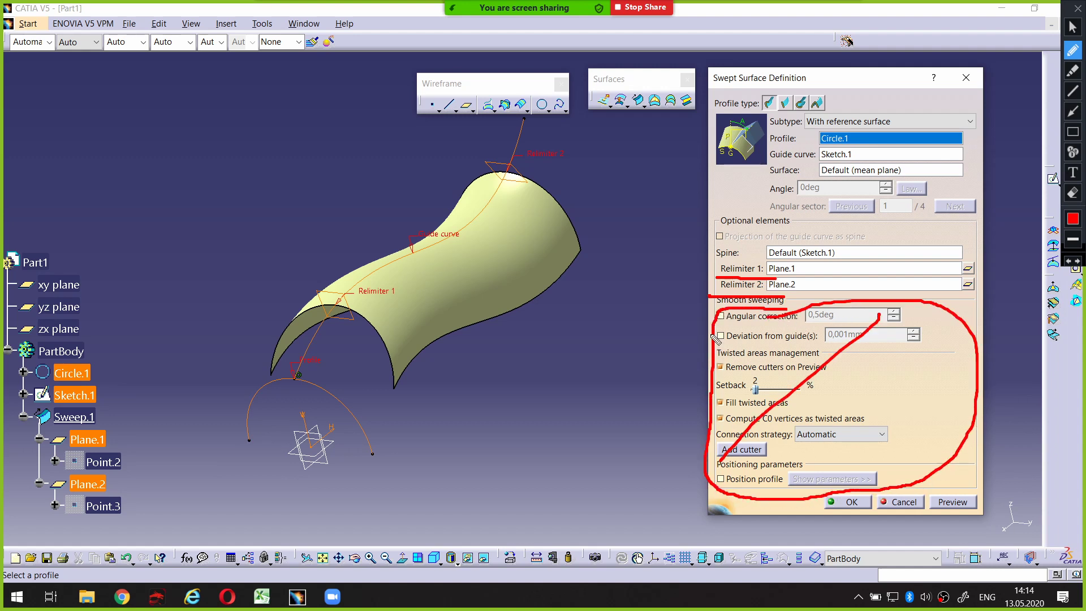
{"action": "left_click_drag", "start_coordinate": [722, 312], "coordinate": [908, 457]}
{"action": "left_click_drag", "start_coordinate": [942, 314], "coordinate": [852, 468]}
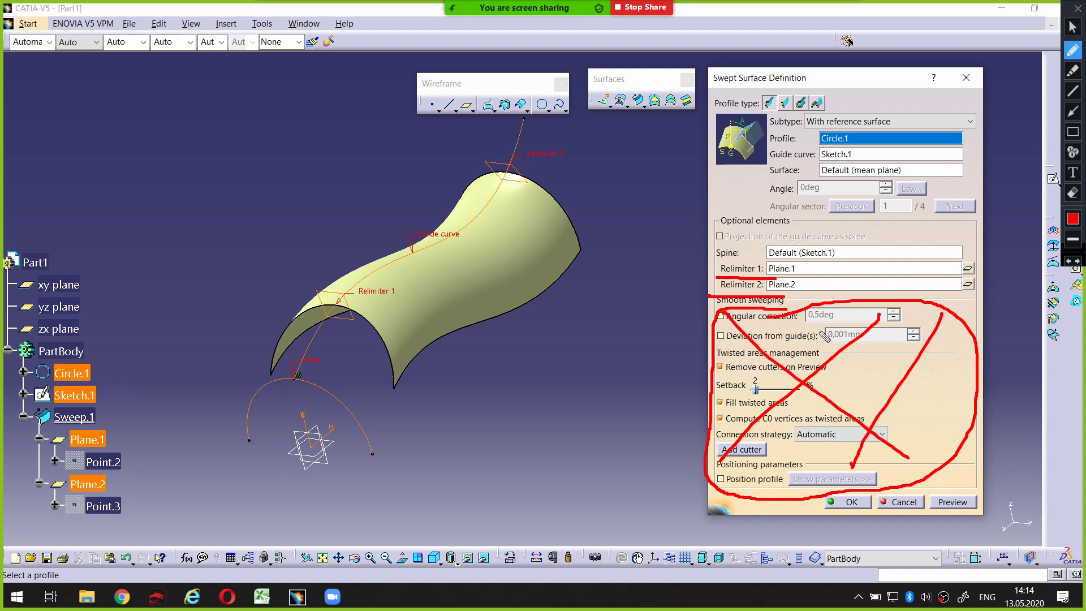
{"action": "left_click_drag", "start_coordinate": [825, 336], "coordinate": [933, 427]}
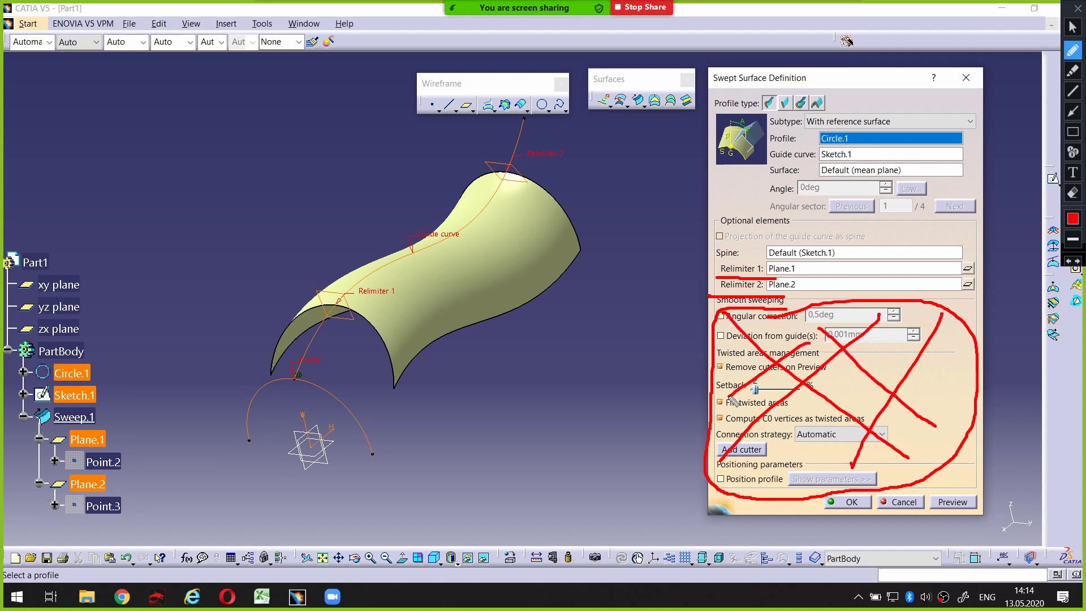
{"action": "left_click_drag", "start_coordinate": [710, 349], "coordinate": [817, 448]}
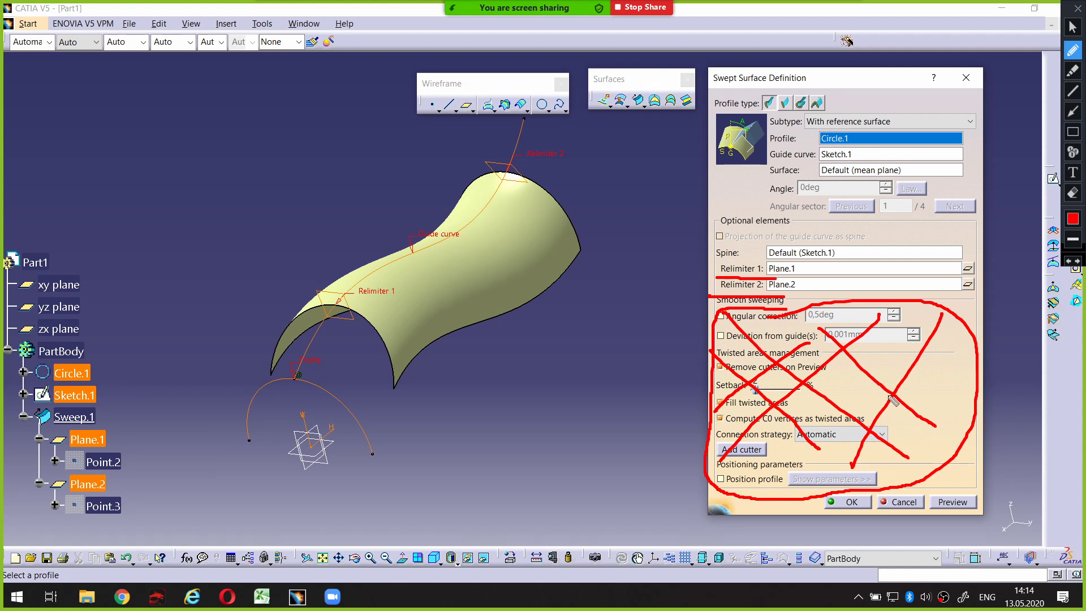
{"action": "mouse_move", "coordinate": [789, 303]}
{"action": "left_mouse_down"}
{"action": "mouse_move", "coordinate": [796, 511]}
{"action": "mouse_move", "coordinate": [786, 305]}
{"action": "left_mouse_up"}
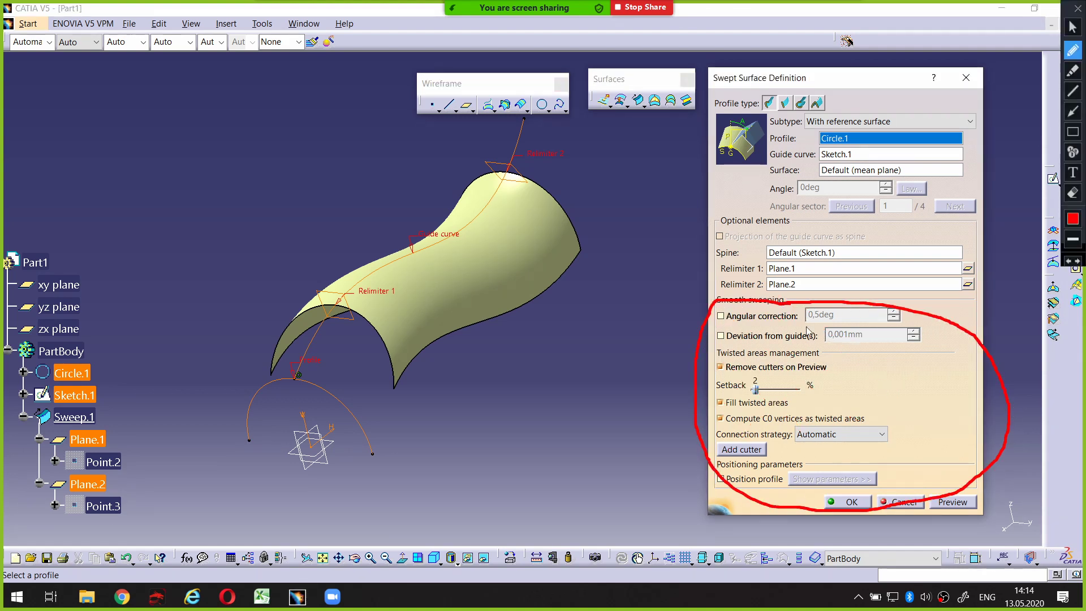
{"action": "key", "text": "Escape"}
{"action": "left_click", "coordinate": [848, 501]}
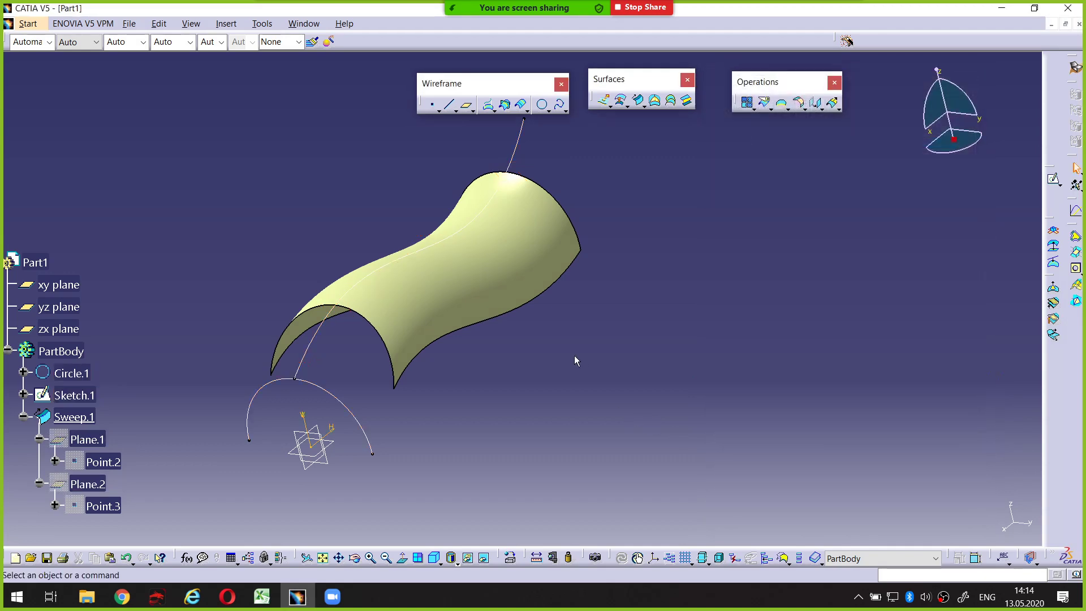
Step: Delete Sweep.1 from the tree along with its relimiter planes and points
{"action": "middle_click_drag", "start_coordinate": [511, 325], "coordinate": [269, 335]}
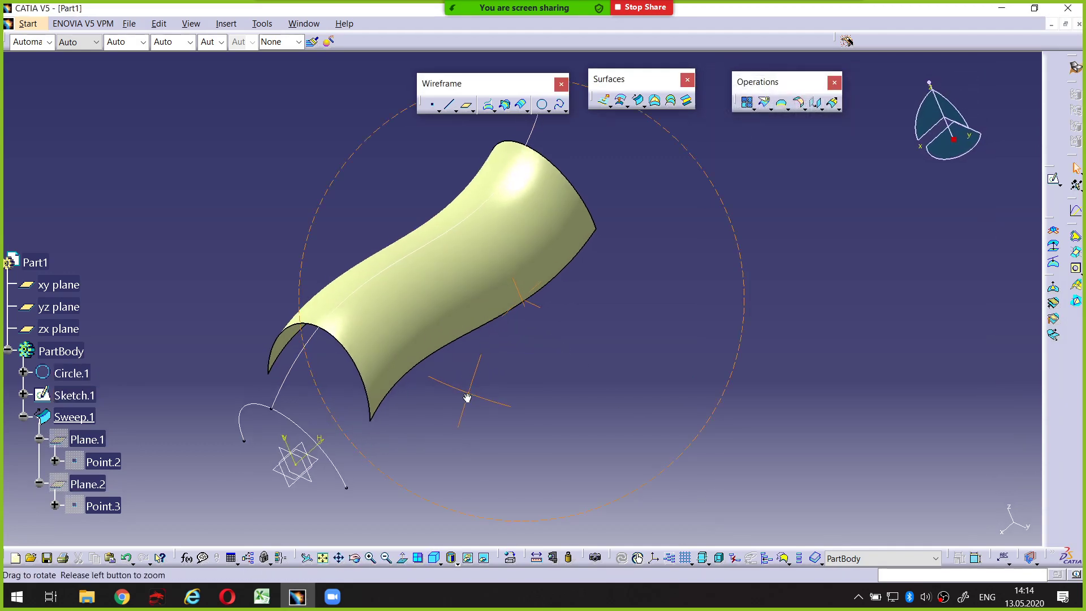
{"action": "left_click", "coordinate": [73, 417]}
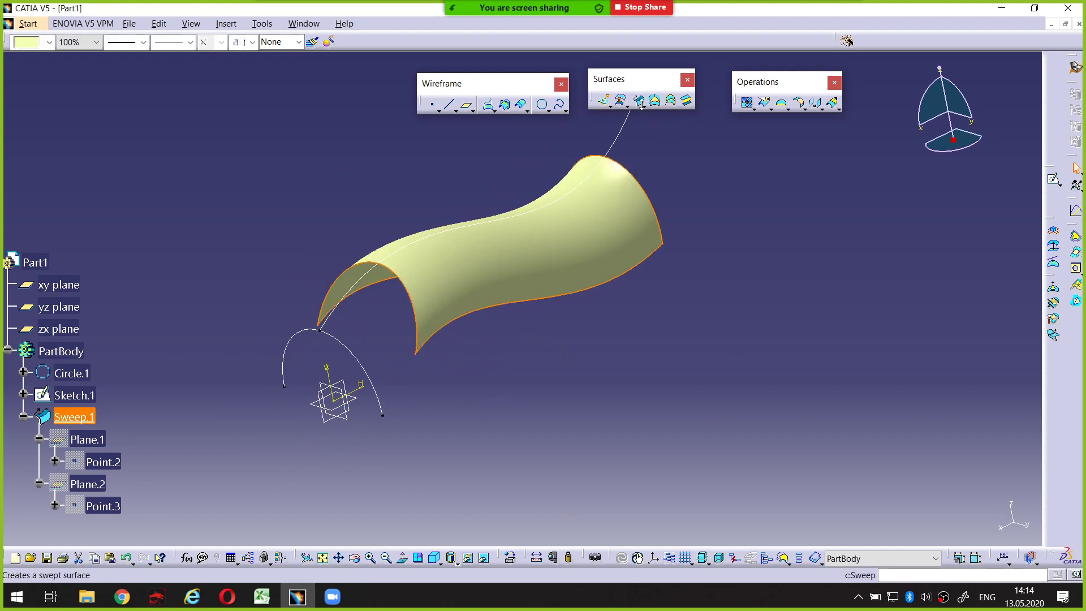
{"action": "left_click", "coordinate": [164, 366]}
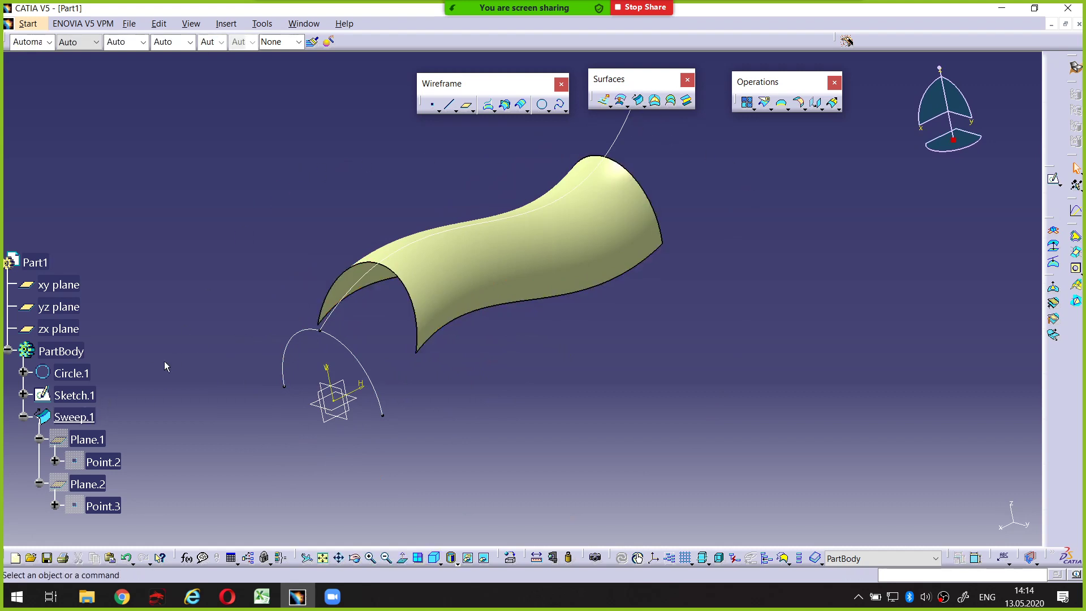
{"action": "left_click", "coordinate": [73, 421]}
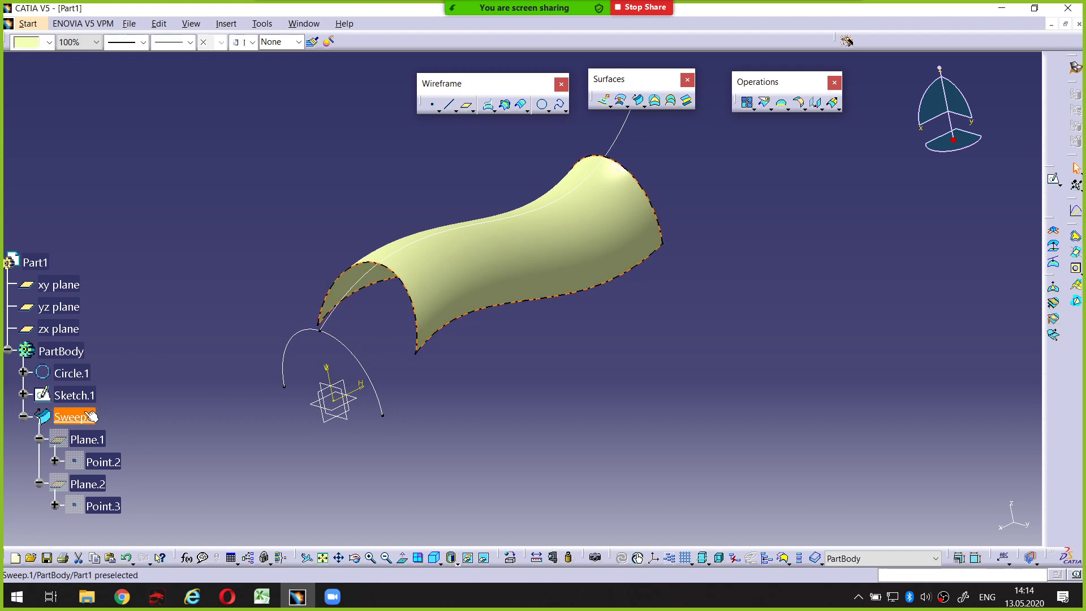
{"action": "key", "text": "Delete"}
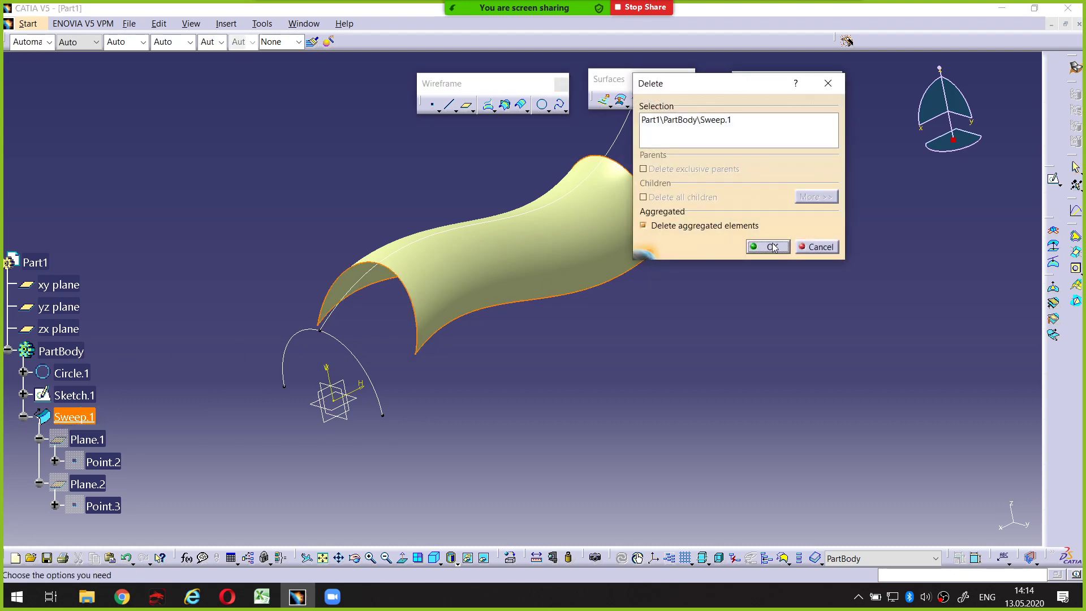
{"action": "left_click", "coordinate": [772, 247]}
{"action": "mouse_move", "coordinate": [481, 241]}
{"action": "middle_mouse_down"}
{"action": "mouse_move", "coordinate": [469, 244]}
{"action": "mouse_move", "coordinate": [553, 229]}
{"action": "middle_mouse_up"}
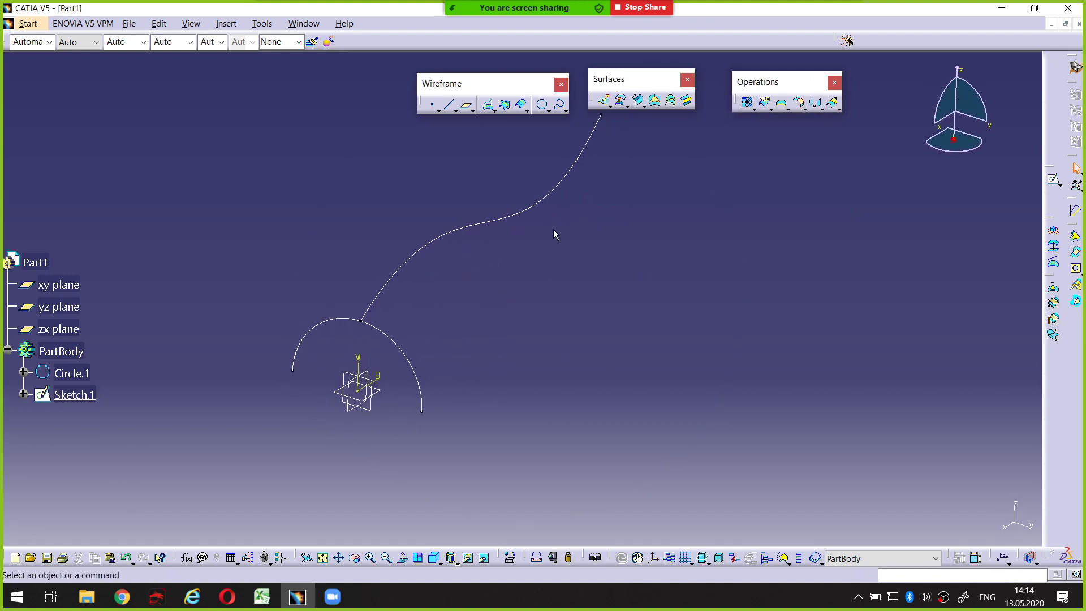
{"action": "left_click", "coordinate": [638, 101]}
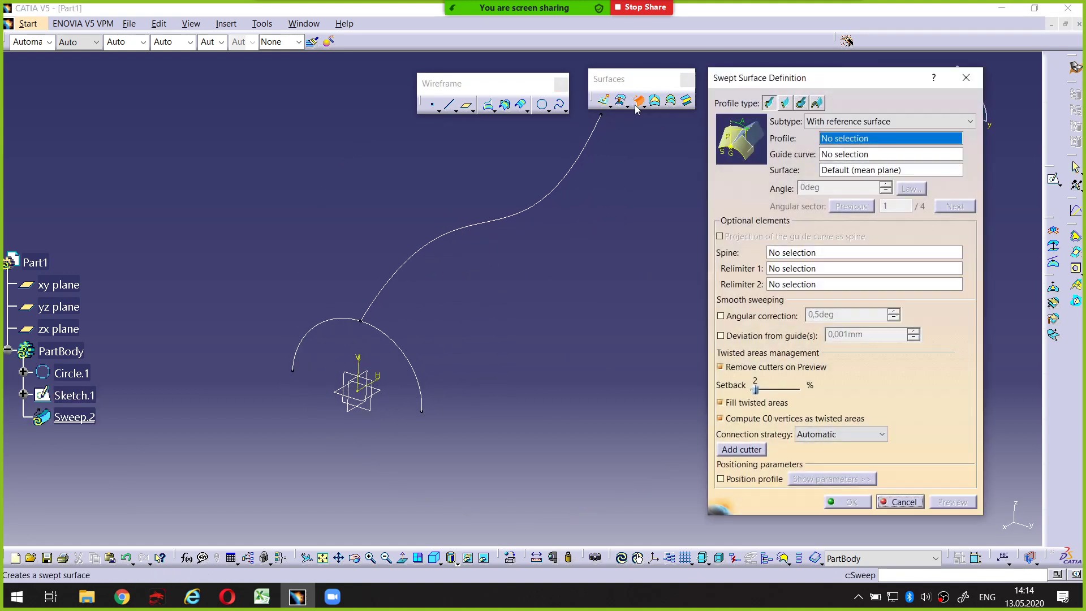
{"action": "left_click", "coordinate": [833, 121]}
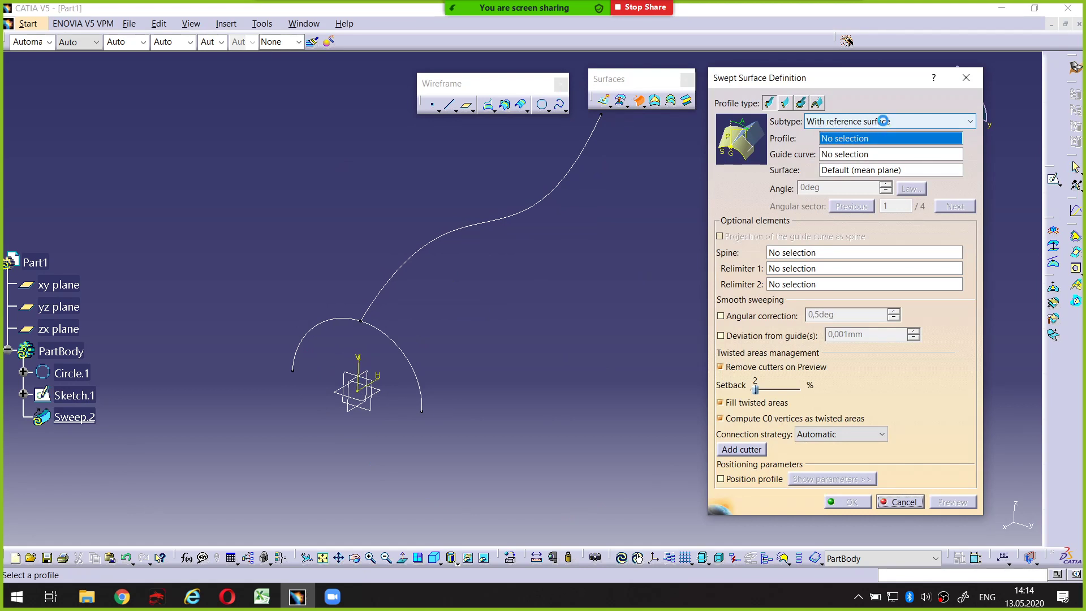
{"action": "left_click", "coordinate": [883, 121]}
{"action": "left_click", "coordinate": [874, 148]}
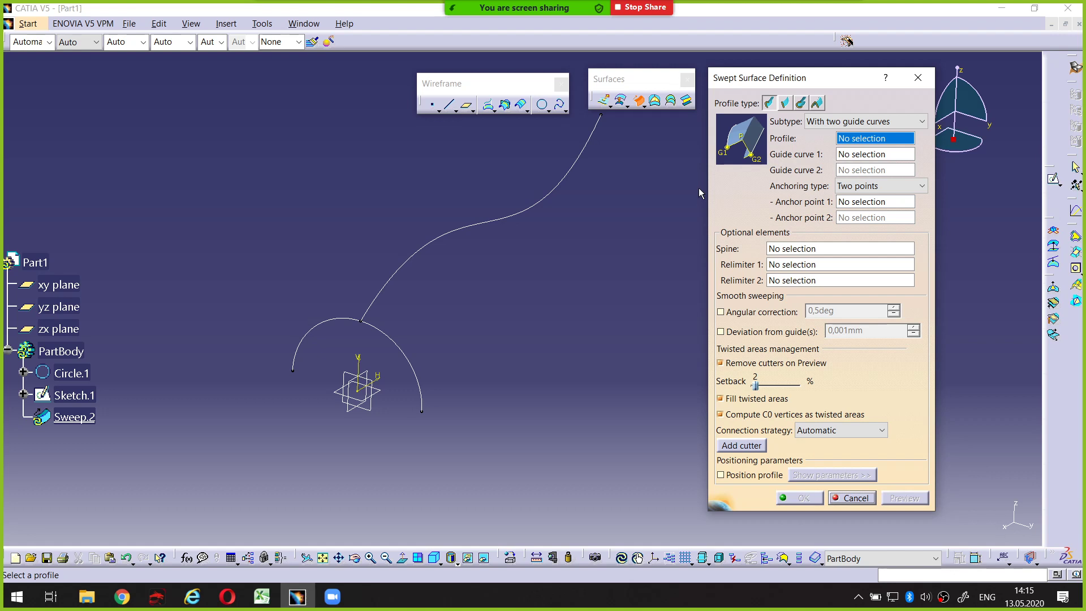
{"action": "key", "text": "ctrl+F1"}
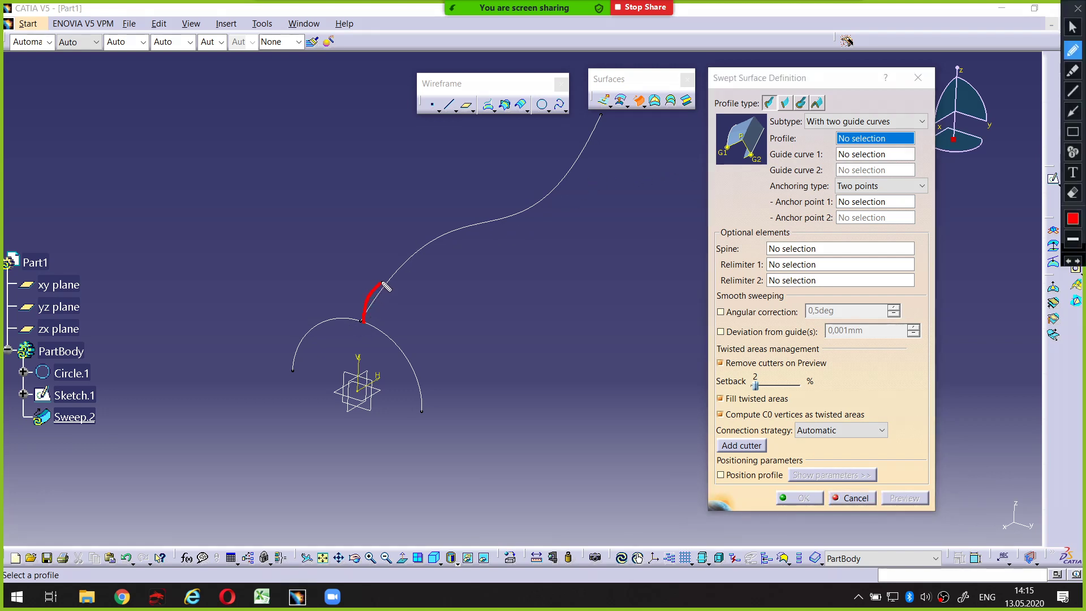
{"action": "mouse_move", "coordinate": [434, 237]}
{"action": "left_mouse_down"}
{"action": "mouse_move", "coordinate": [516, 211]}
{"action": "mouse_move", "coordinate": [603, 127]}
{"action": "left_mouse_up"}
{"action": "key", "text": "Escape"}
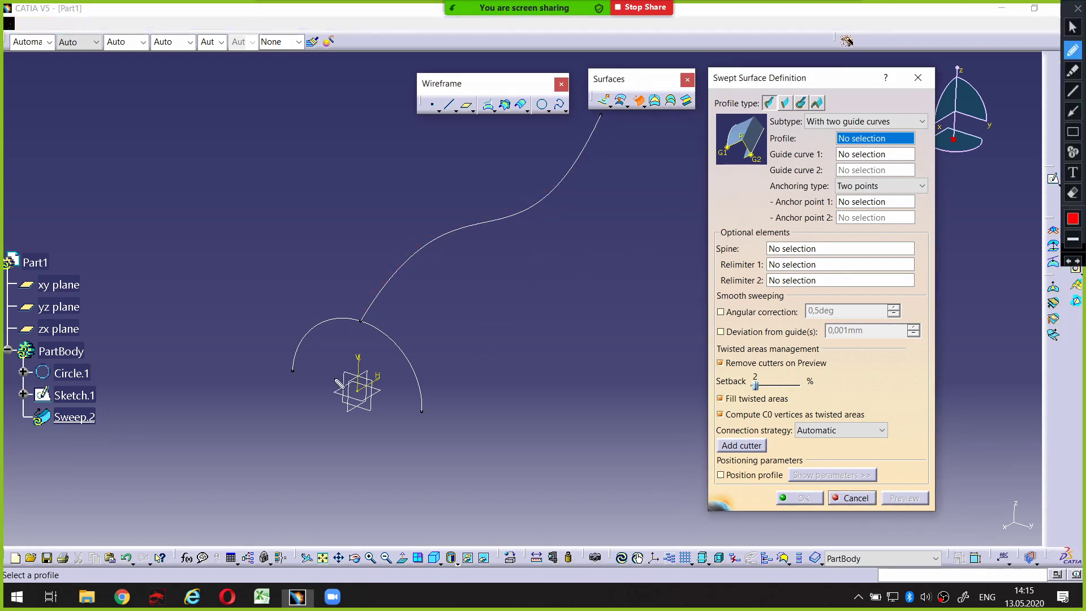
{"action": "left_click_drag", "start_coordinate": [309, 333], "coordinate": [389, 329]}
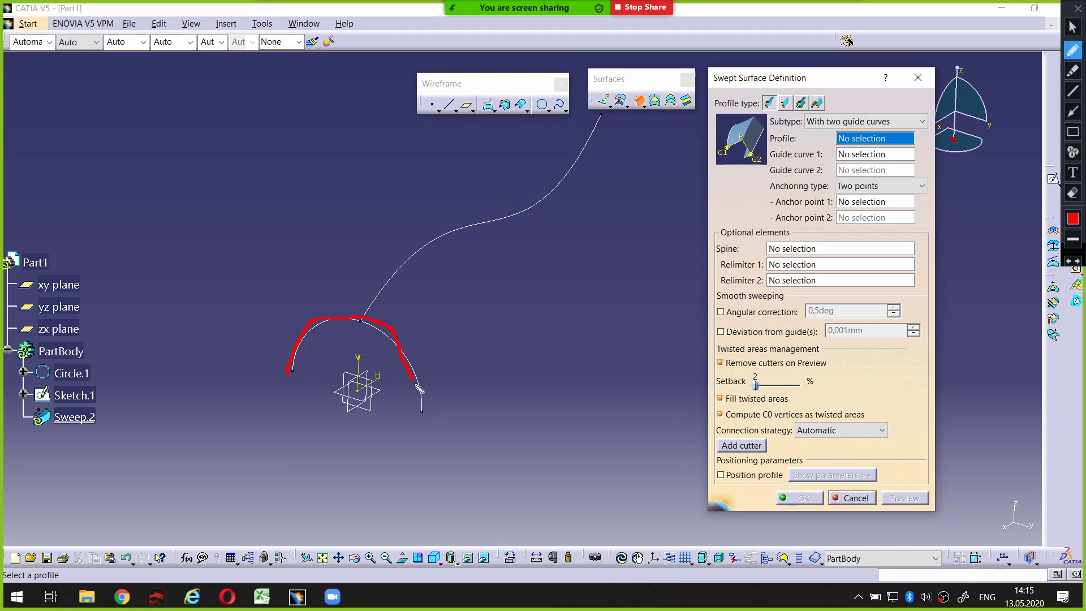
{"action": "key", "text": "Escape"}
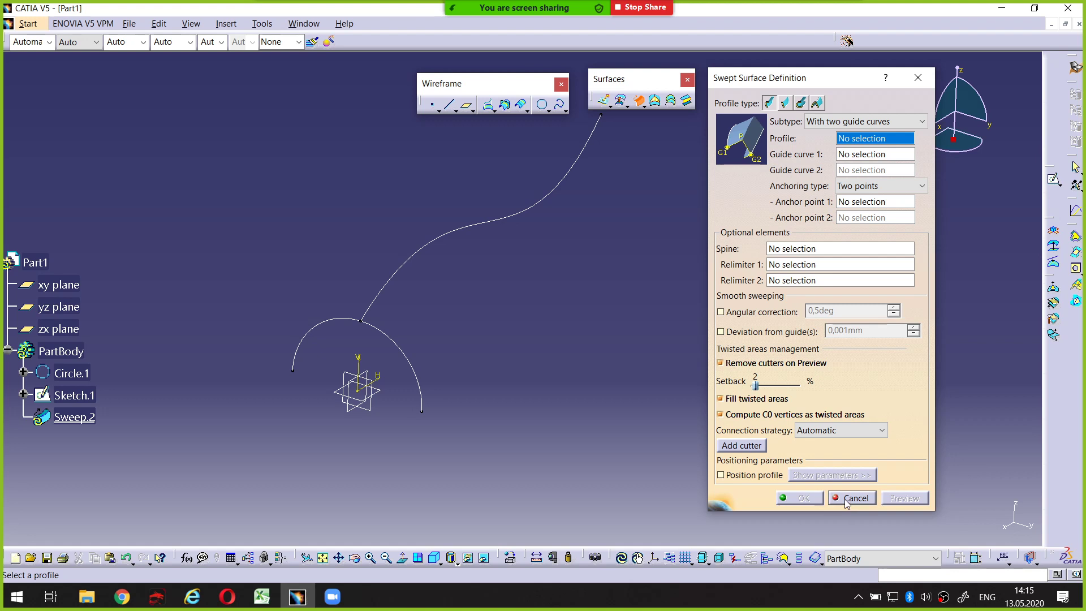
{"action": "left_click", "coordinate": [848, 498]}
Step: Start Sketch.2 on the xy plane with a four-point spline from the vertical line's top leftward
{"action": "middle_click_drag", "start_coordinate": [450, 328], "coordinate": [451, 341]}
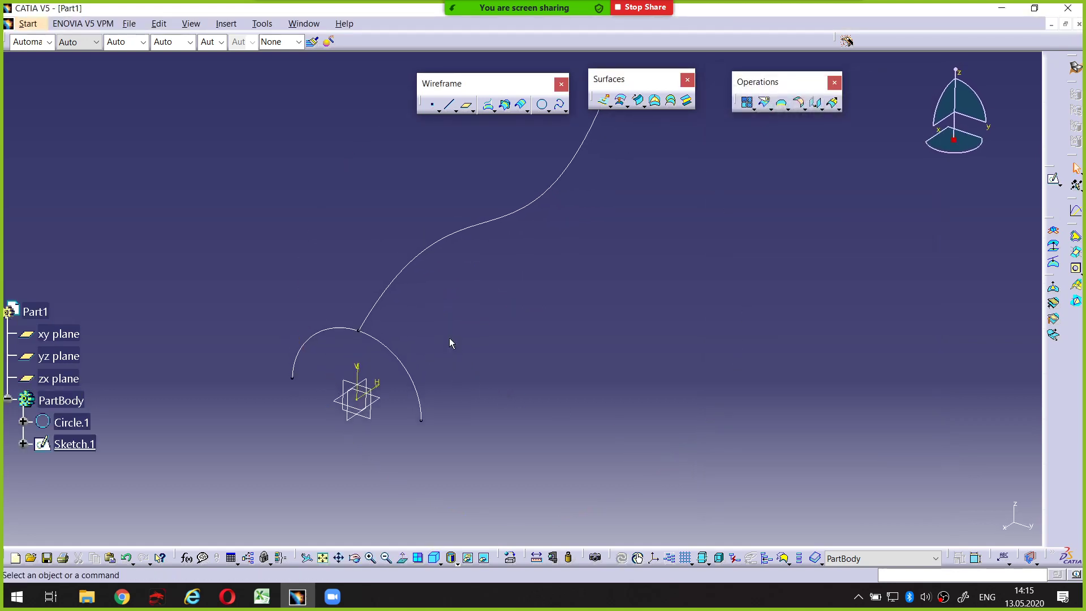
{"action": "left_click", "coordinate": [1055, 181]}
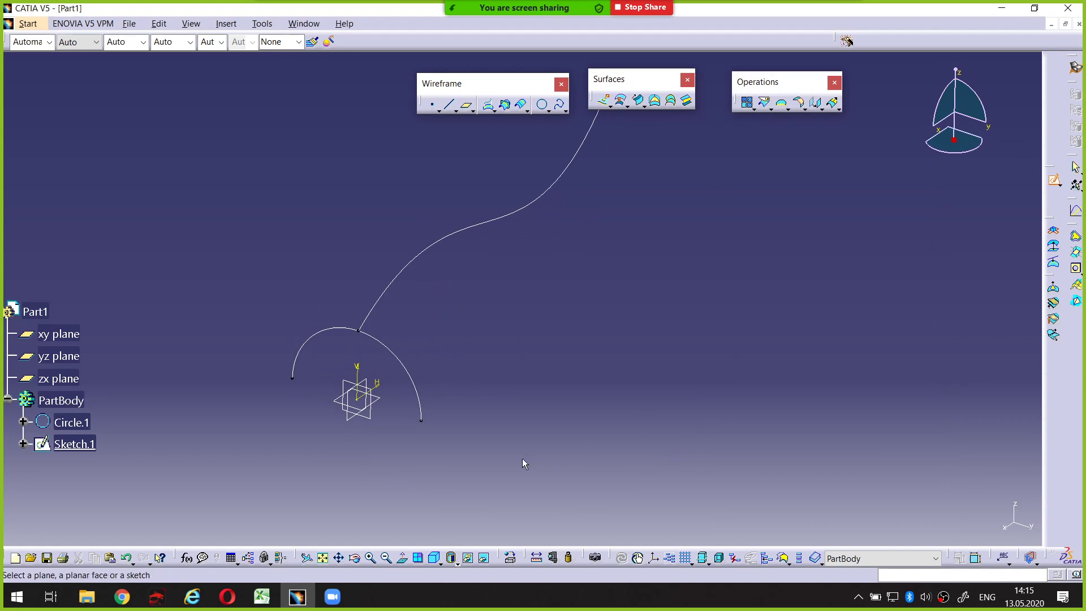
{"action": "left_click", "coordinate": [385, 399]}
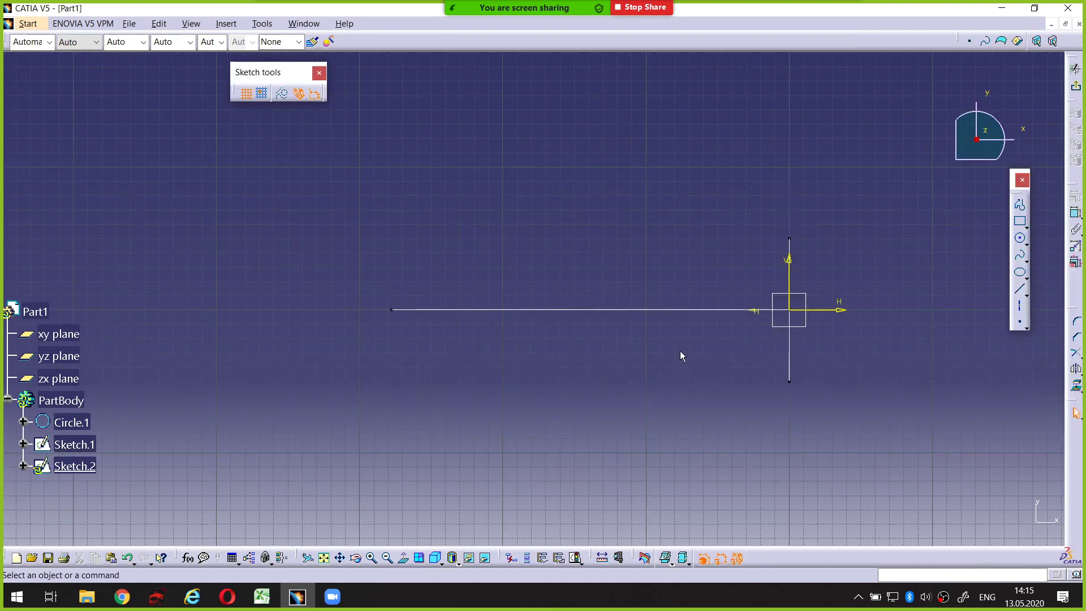
{"action": "left_click", "coordinate": [1019, 257]}
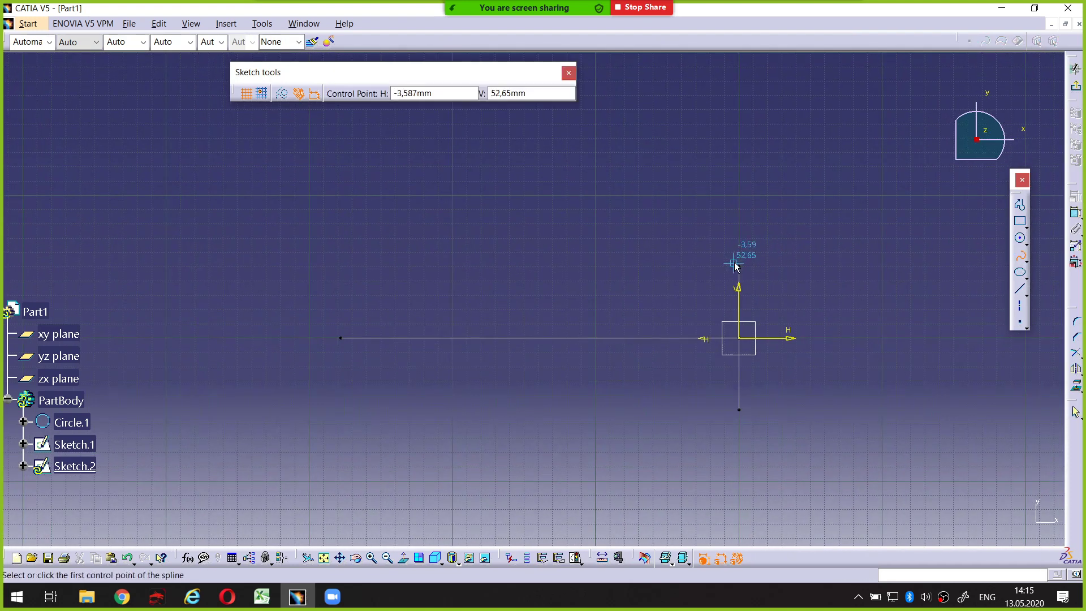
{"action": "left_click", "coordinate": [734, 262]}
{"action": "left_click", "coordinate": [615, 216]}
{"action": "left_click", "coordinate": [371, 251]}
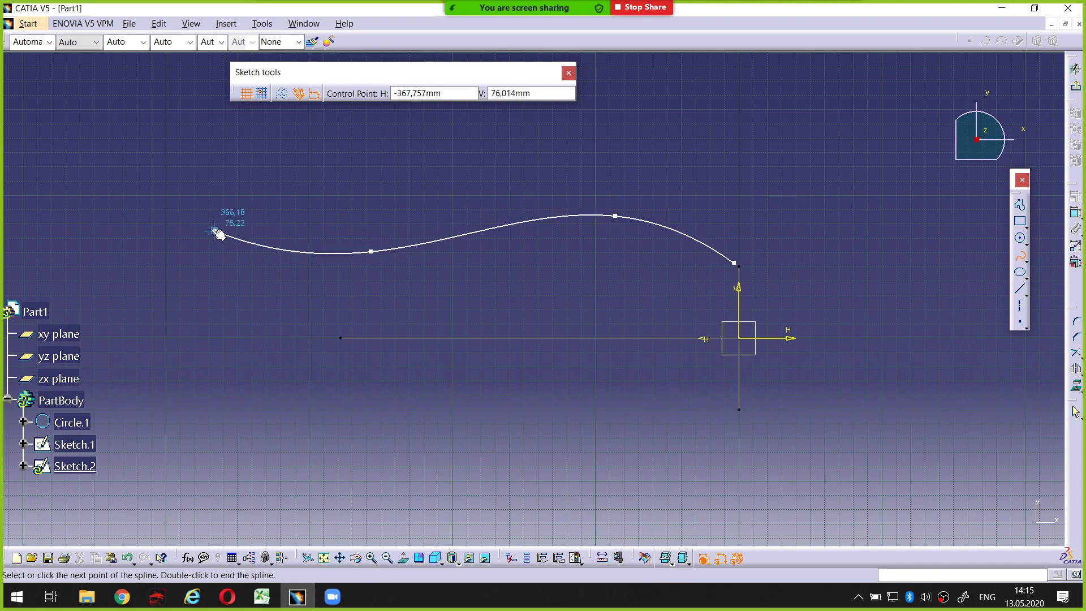
{"action": "left_click", "coordinate": [254, 227]}
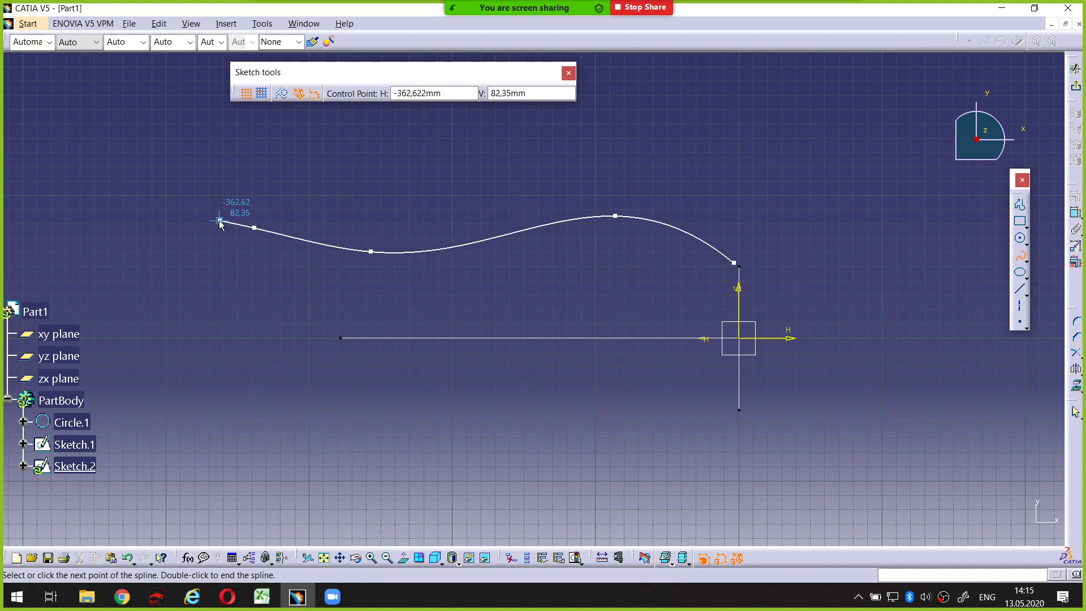
{"action": "key", "text": "Escape"}
Step: Make the spline's end coincident with the vertical line's top endpoint
{"action": "mouse_move", "coordinate": [673, 295]}
{"action": "middle_mouse_down"}
{"action": "mouse_move", "coordinate": [777, 334]}
{"action": "mouse_move", "coordinate": [823, 216]}
{"action": "mouse_move", "coordinate": [546, 338]}
{"action": "middle_mouse_up"}
{"action": "middle_click_drag", "start_coordinate": [649, 336], "coordinate": [653, 296]}
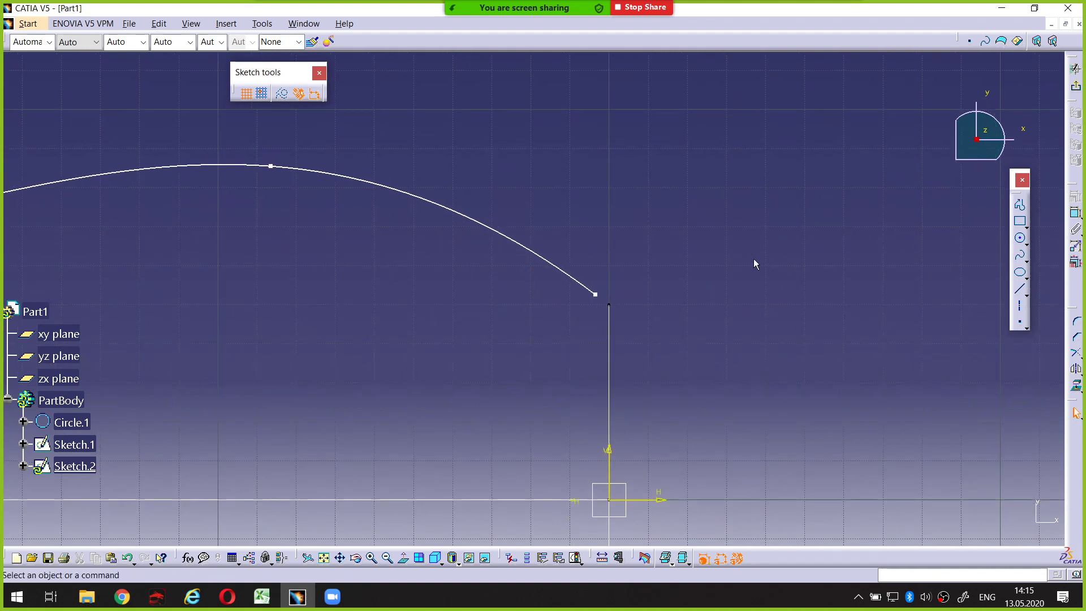
{"action": "left_click", "coordinate": [1076, 212]}
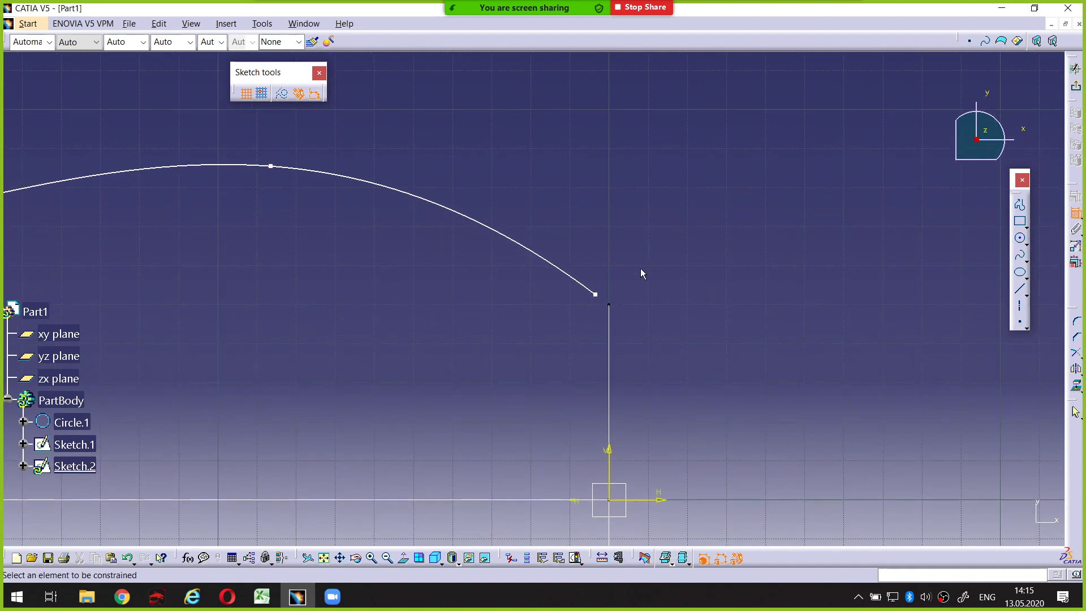
{"action": "left_click", "coordinate": [609, 305]}
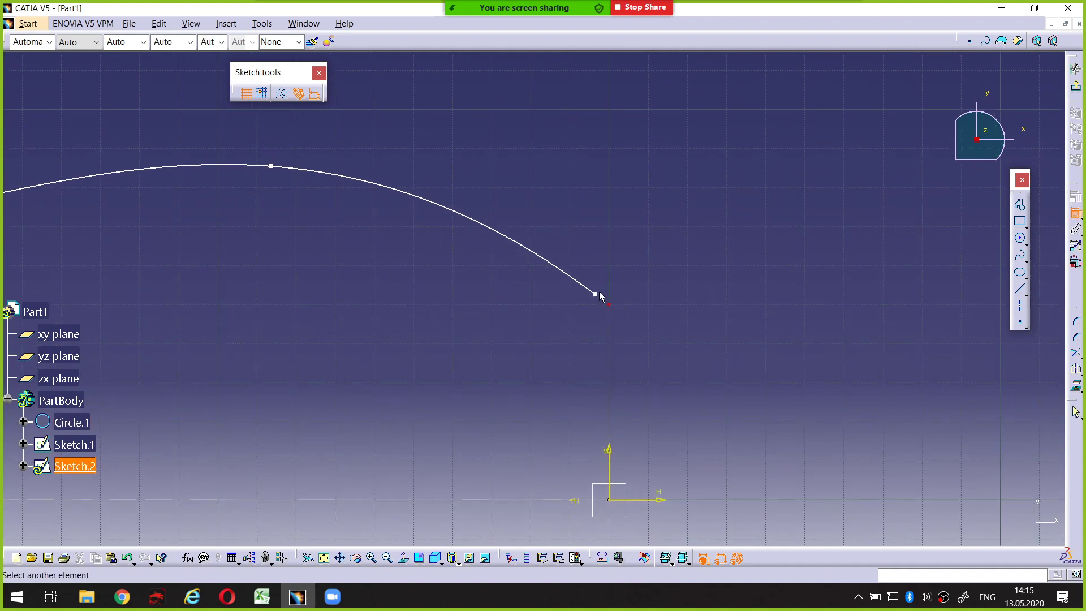
{"action": "left_click", "coordinate": [595, 294]}
{"action": "right_click", "coordinate": [710, 197]}
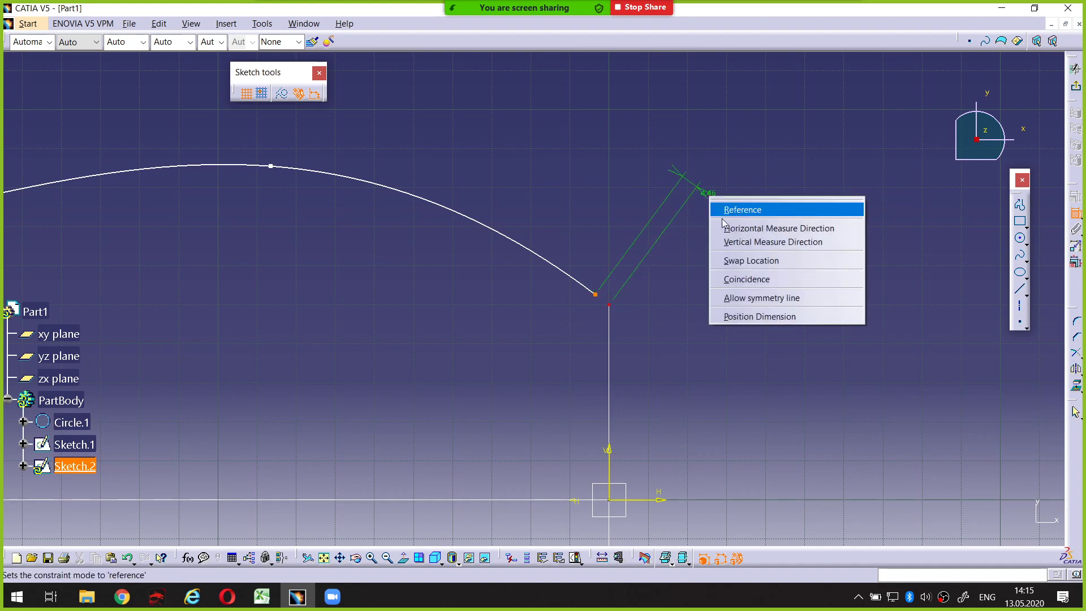
{"action": "left_click", "coordinate": [754, 285]}
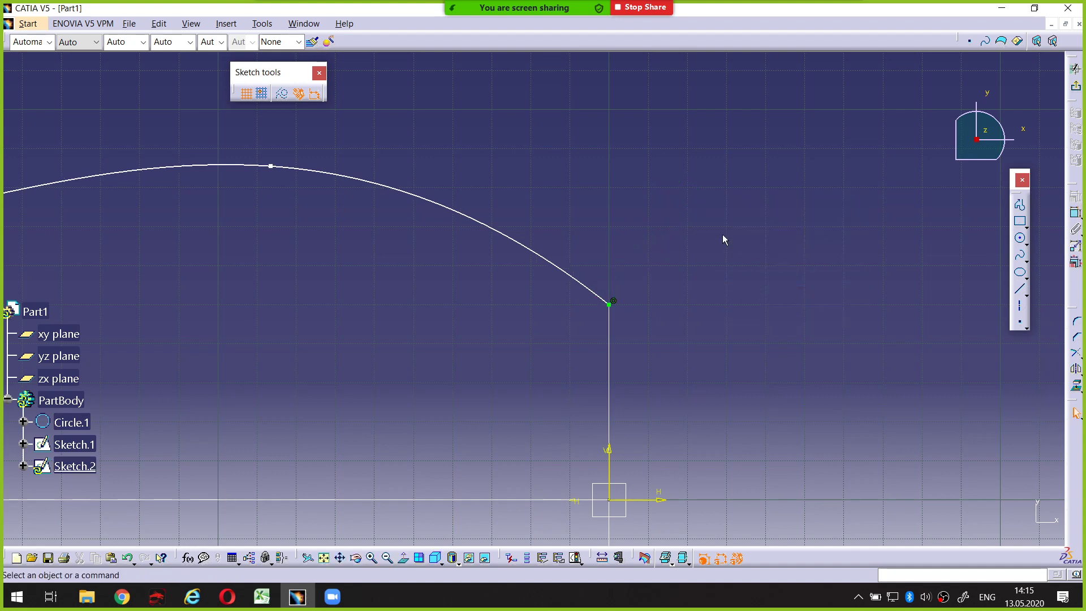
Step: Orbit to check the joined curves and exit the Sketcher to the 3D workspace
{"action": "middle_click_drag", "start_coordinate": [756, 293], "coordinate": [637, 319]}
{"action": "middle_click_drag", "start_coordinate": [509, 292], "coordinate": [449, 302]}
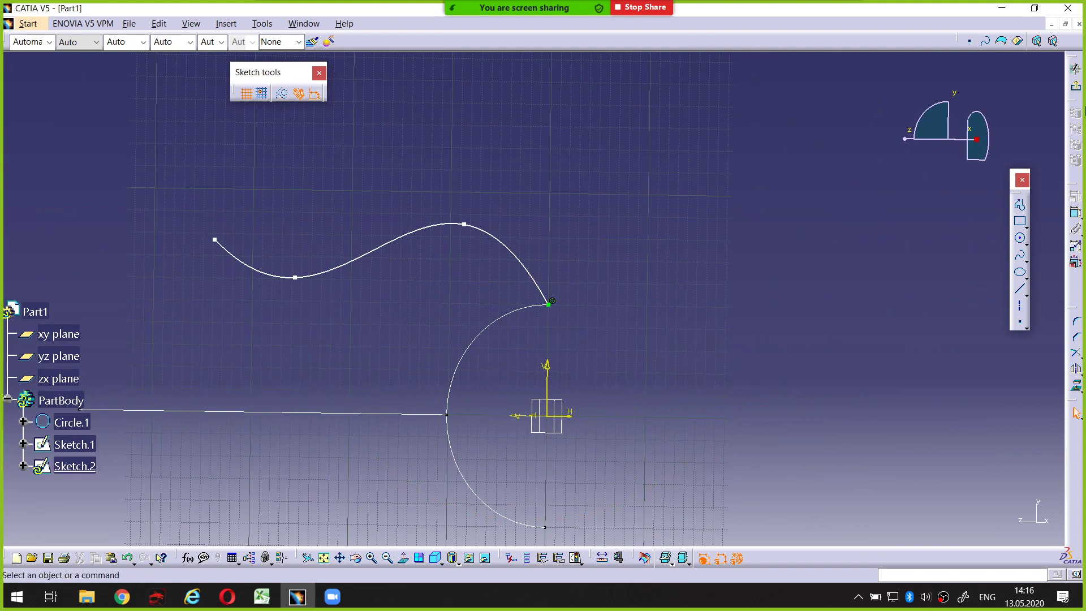
{"action": "mouse_move", "coordinate": [611, 319]}
{"action": "middle_mouse_down"}
{"action": "mouse_move", "coordinate": [654, 420]}
{"action": "mouse_move", "coordinate": [433, 230]}
{"action": "middle_mouse_up"}
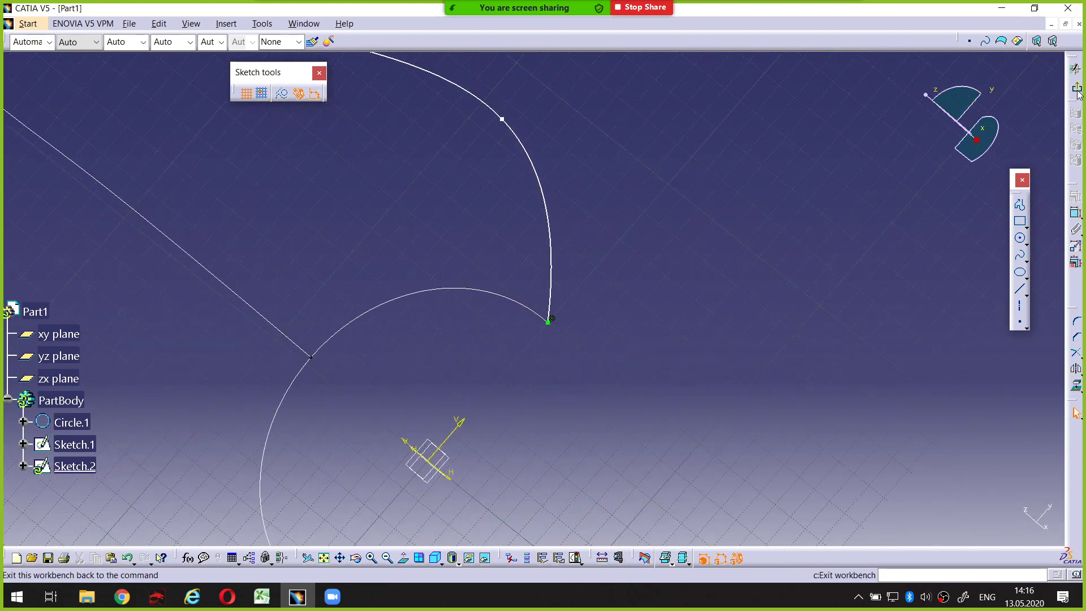
{"action": "left_click", "coordinate": [1076, 68]}
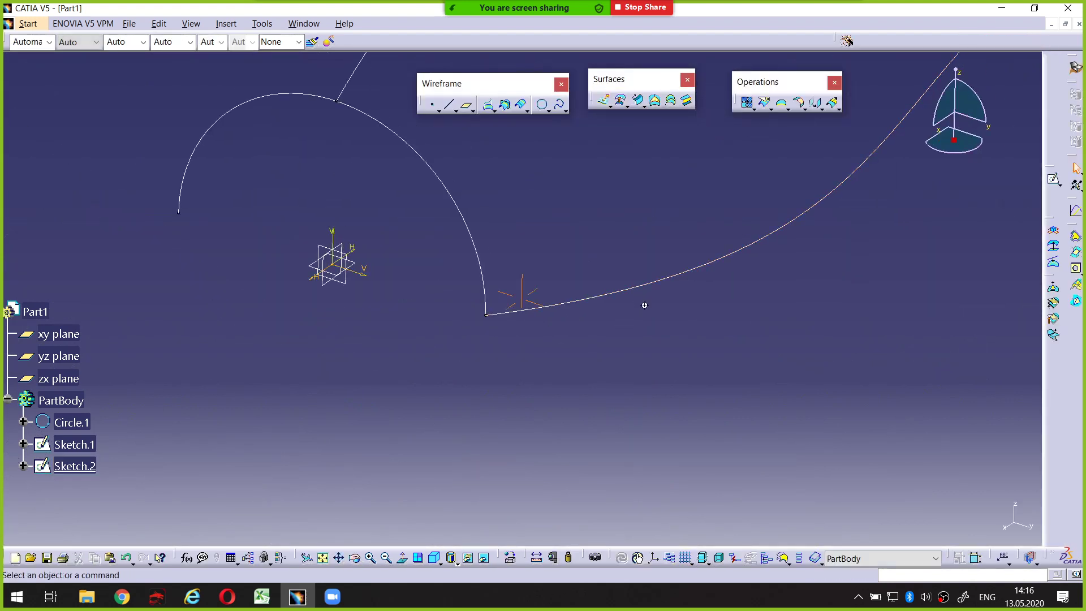
{"action": "middle_click_drag", "start_coordinate": [281, 321], "coordinate": [370, 318]}
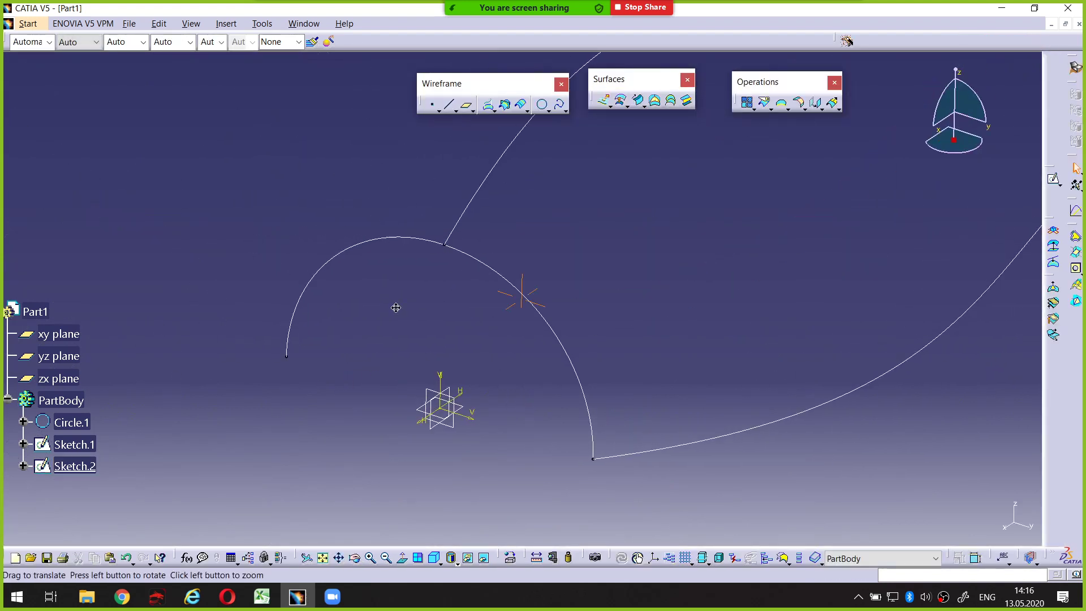
{"action": "left_click", "coordinate": [1054, 179]}
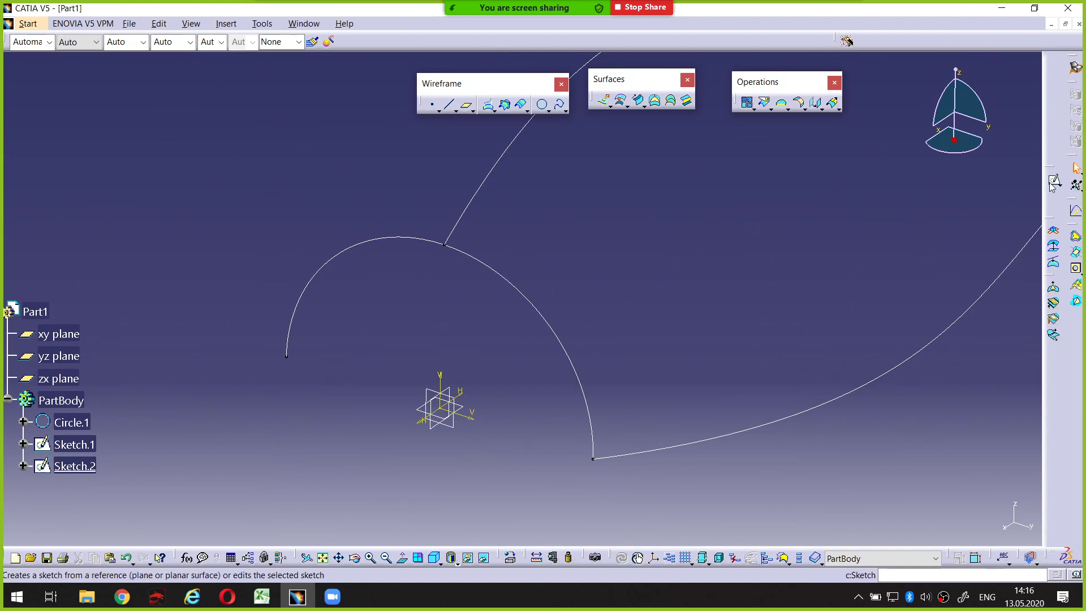
Step: Start Sketch.3 on the xy plane, drawing a line and deleting the stray line
{"action": "left_click", "coordinate": [468, 412]}
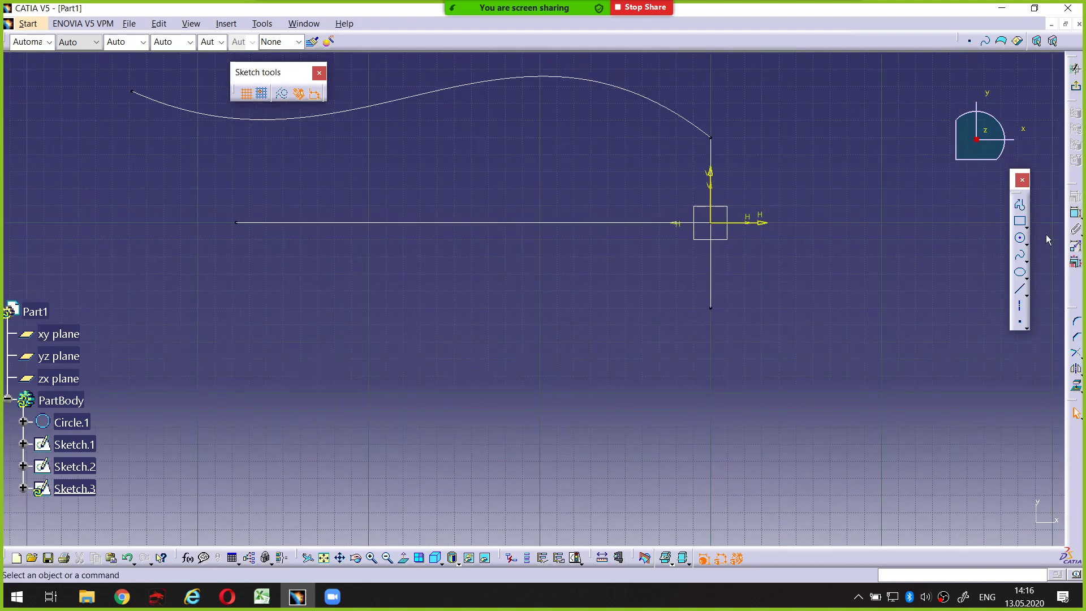
{"action": "left_click", "coordinate": [1020, 205]}
{"action": "left_click", "coordinate": [699, 325]}
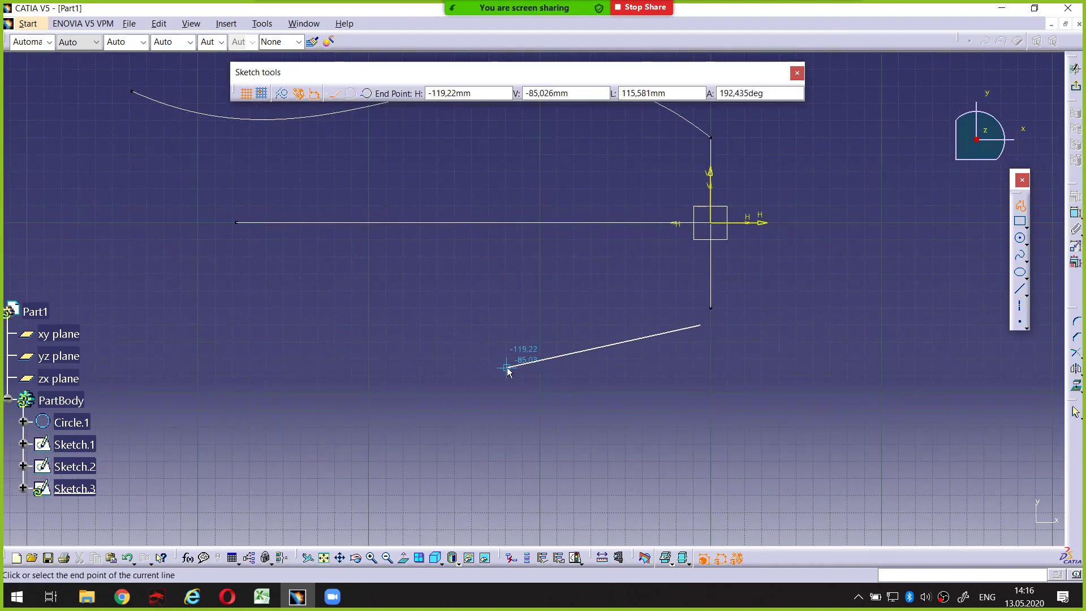
{"action": "left_click", "coordinate": [497, 304]}
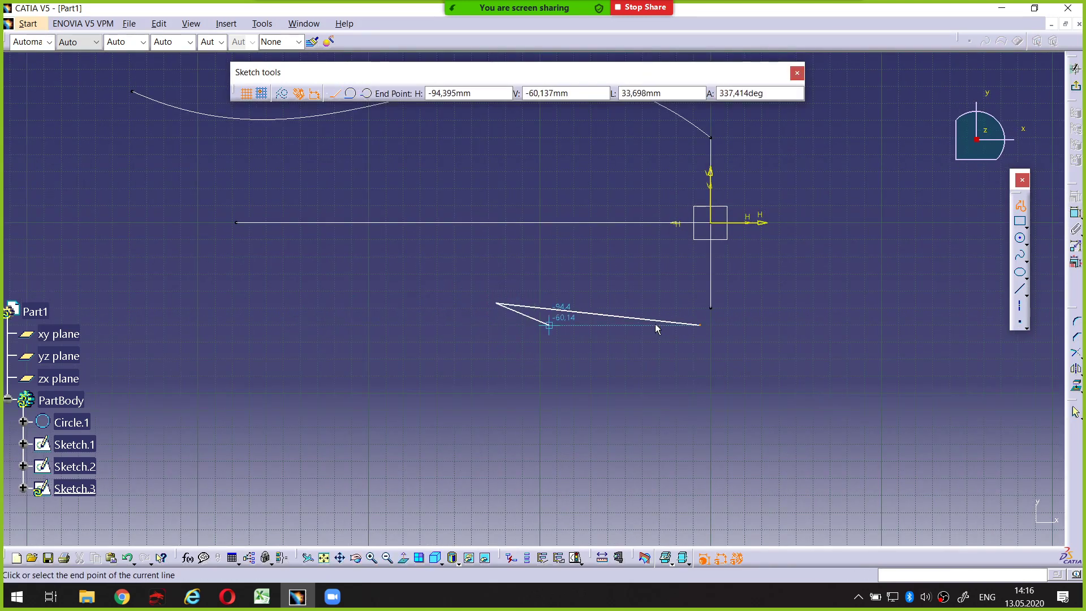
{"action": "key", "text": "Escape"}
{"action": "left_click", "coordinate": [606, 317]}
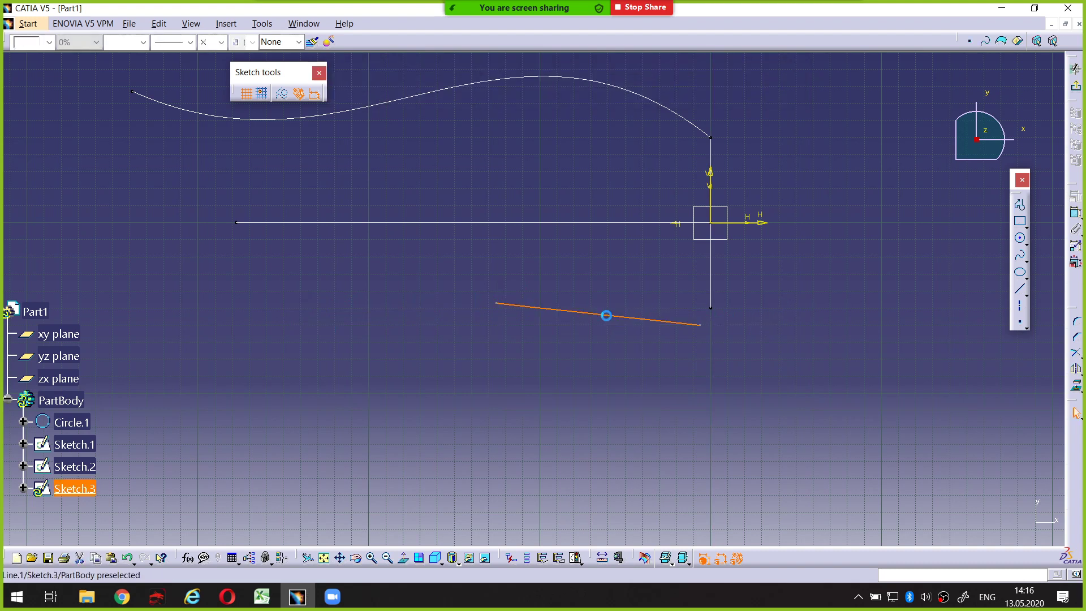
{"action": "key", "text": "Delete"}
Step: Draw a wavy four-point spline across the sketch
{"action": "left_click", "coordinate": [1019, 258]}
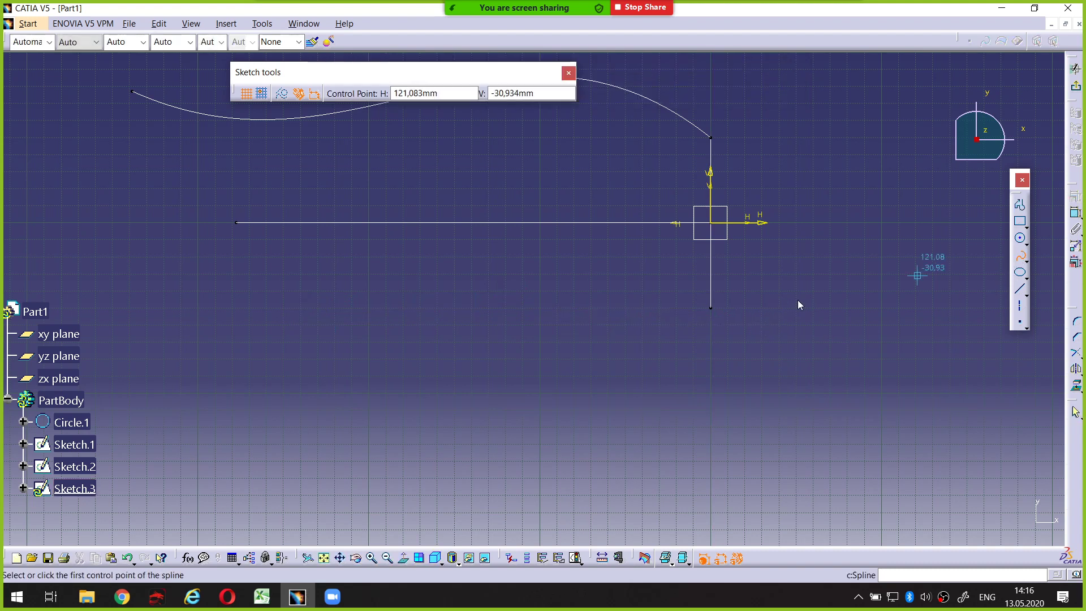
{"action": "left_click", "coordinate": [680, 322]}
{"action": "left_click", "coordinate": [531, 285]}
{"action": "left_click", "coordinate": [249, 306]}
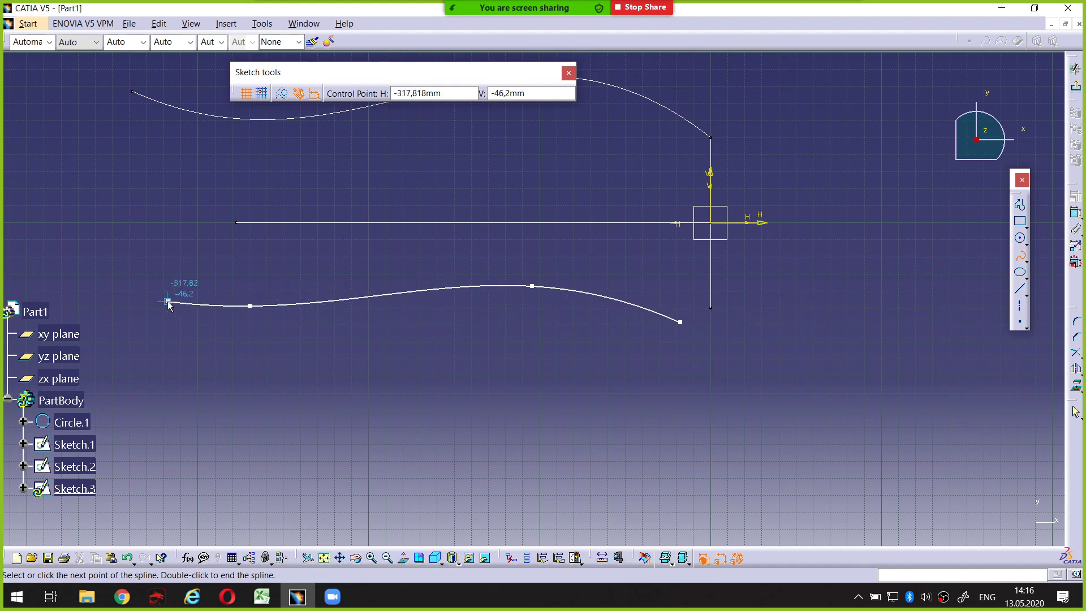
{"action": "double_click", "coordinate": [148, 289]}
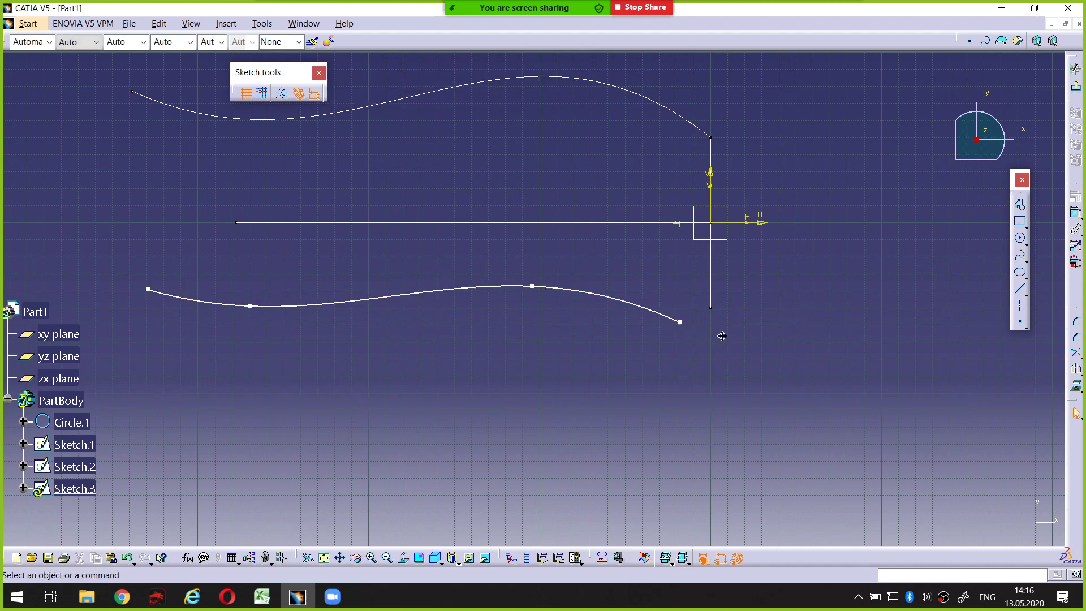
{"action": "mouse_move", "coordinate": [683, 382]}
{"action": "middle_mouse_down", "text": "ctrl"}
{"action": "mouse_move", "coordinate": [660, 361]}
{"action": "mouse_move", "coordinate": [697, 339]}
{"action": "mouse_move", "coordinate": [645, 316]}
{"action": "mouse_move", "coordinate": [717, 301]}
{"action": "middle_mouse_up", "text": "ctrl"}
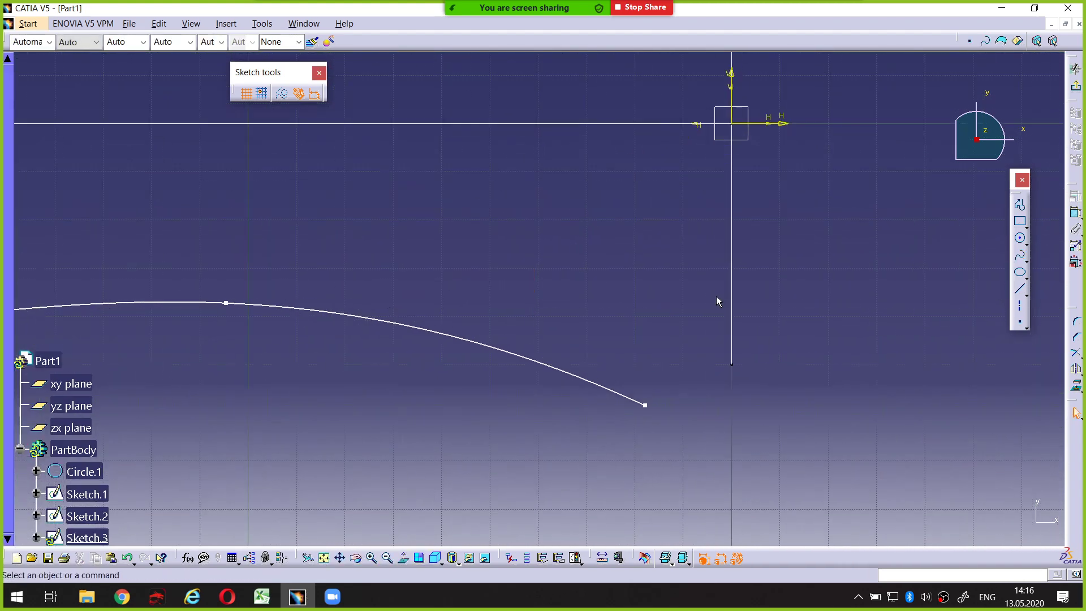
Step: Make the spline's end coincident with the vertical line's lower endpoint and exit the sketch
{"action": "left_click", "coordinate": [1075, 214]}
{"action": "left_click", "coordinate": [731, 364]}
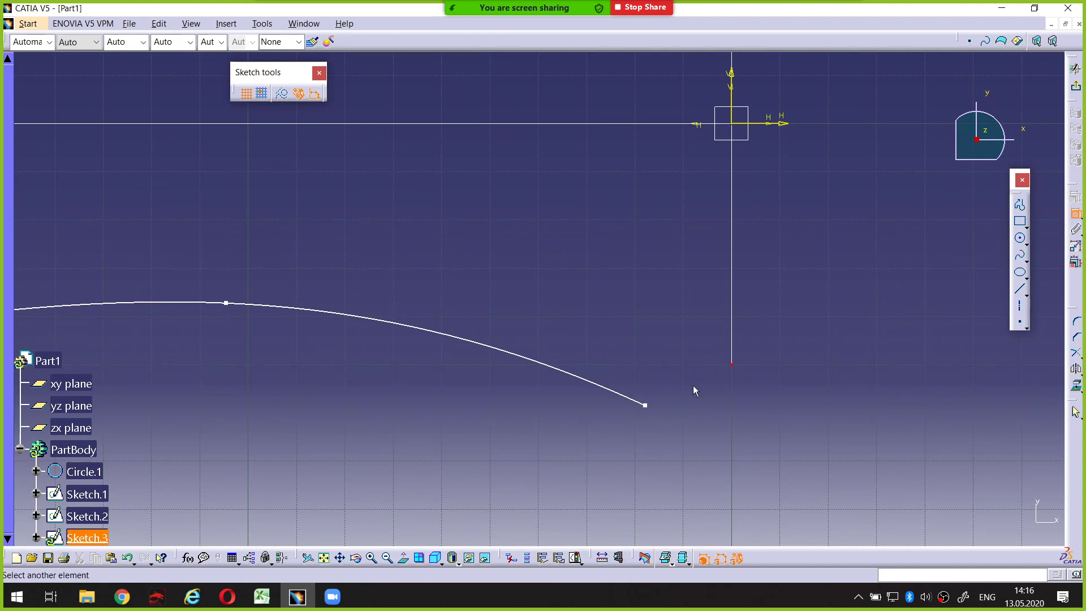
{"action": "left_click", "coordinate": [644, 406]}
{"action": "right_click", "coordinate": [755, 445]}
{"action": "left_click", "coordinate": [792, 524]}
{"action": "middle_click_drag", "start_coordinate": [828, 436], "coordinate": [806, 338]}
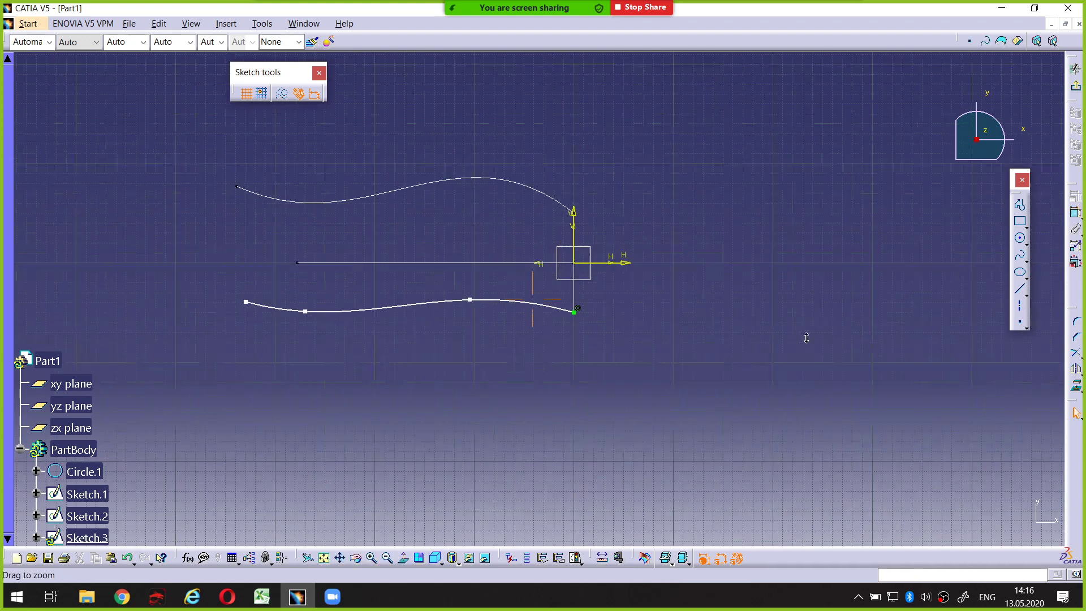
{"action": "left_click", "coordinate": [1075, 68]}
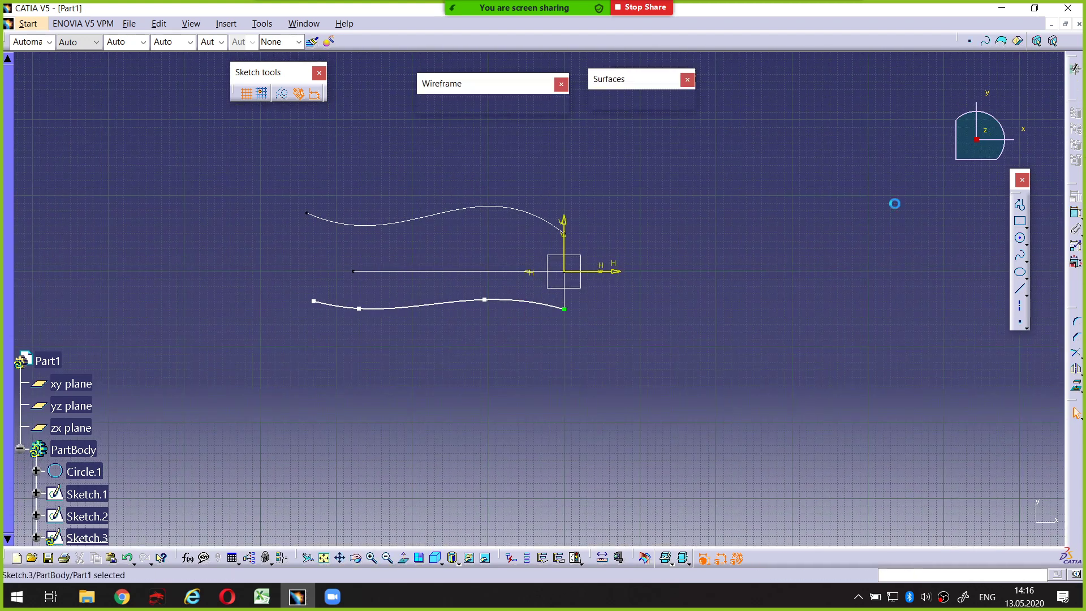
Step: Orbit the view and select the arc profile and both guide curves for inspection
{"action": "mouse_move", "coordinate": [751, 303]}
{"action": "middle_mouse_down"}
{"action": "mouse_move", "coordinate": [649, 380]}
{"action": "mouse_move", "coordinate": [622, 368]}
{"action": "mouse_move", "coordinate": [586, 386]}
{"action": "mouse_move", "coordinate": [595, 315]}
{"action": "mouse_move", "coordinate": [601, 383]}
{"action": "mouse_move", "coordinate": [649, 376]}
{"action": "mouse_move", "coordinate": [637, 352]}
{"action": "middle_mouse_up"}
{"action": "left_click", "coordinate": [592, 371]}
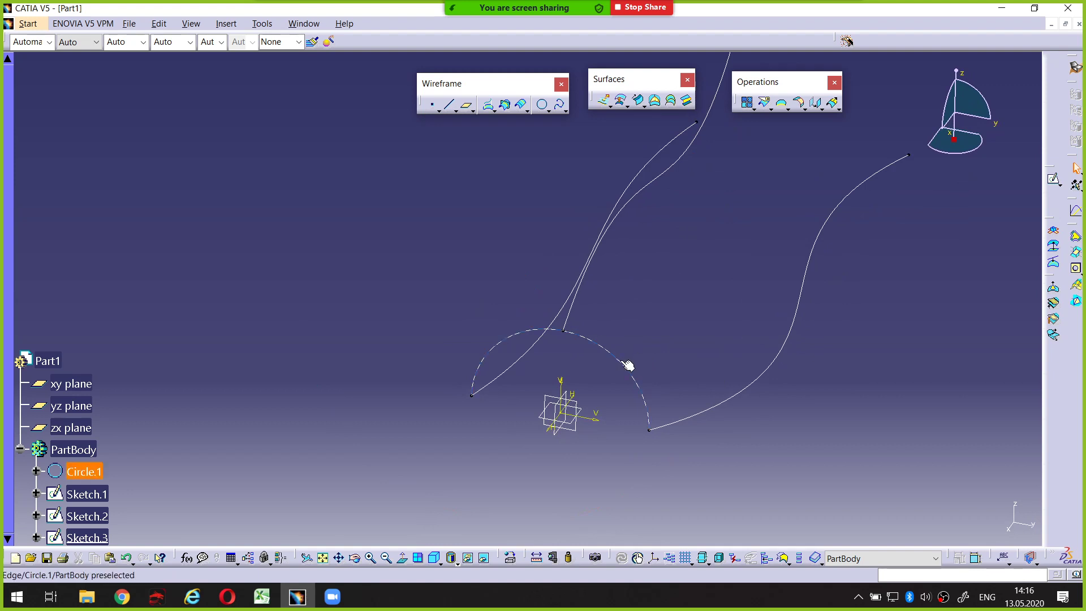
{"action": "left_click", "coordinate": [625, 363]}
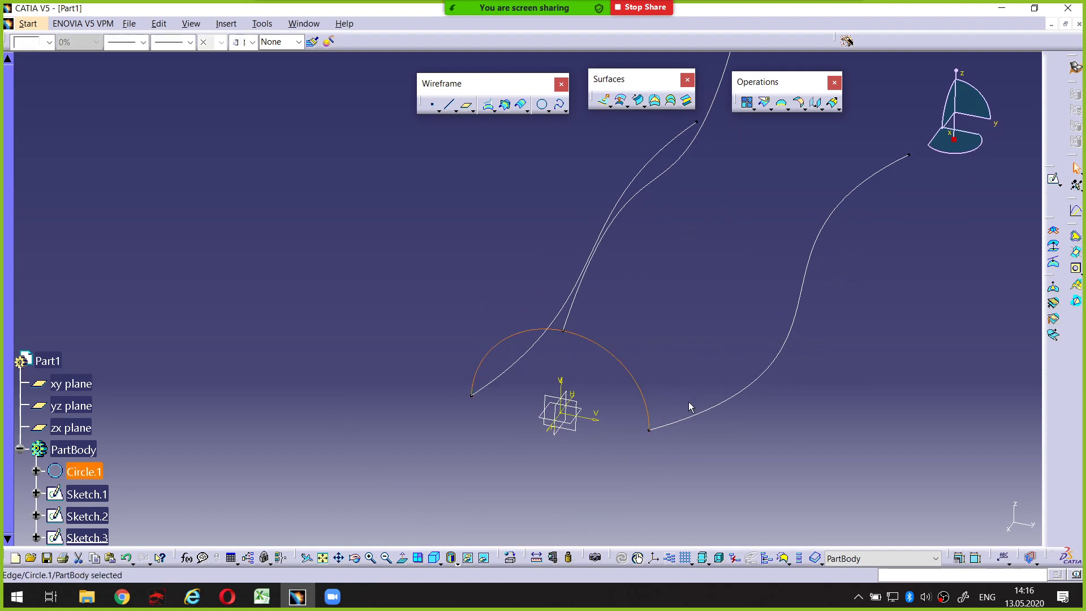
{"action": "left_click", "coordinate": [701, 408]}
{"action": "left_click", "coordinate": [525, 352], "text": "ctrl"}
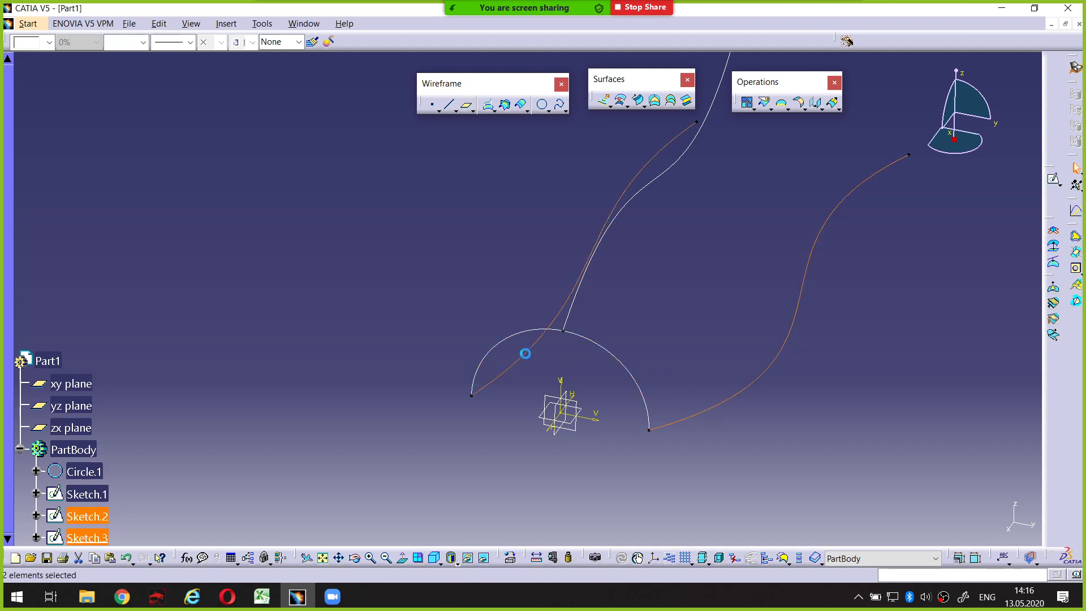
{"action": "mouse_move", "coordinate": [618, 339]}
{"action": "middle_mouse_down"}
{"action": "mouse_move", "coordinate": [661, 257]}
{"action": "mouse_move", "coordinate": [650, 237]}
{"action": "mouse_move", "coordinate": [610, 241]}
{"action": "mouse_move", "coordinate": [634, 226]}
{"action": "mouse_move", "coordinate": [646, 247]}
{"action": "mouse_move", "coordinate": [630, 249]}
{"action": "mouse_move", "coordinate": [632, 238]}
{"action": "mouse_move", "coordinate": [659, 245]}
{"action": "mouse_move", "coordinate": [645, 251]}
{"action": "middle_mouse_up"}
Step: Hide Sketch.1 and start a new swept surface definition
{"action": "left_click", "coordinate": [618, 194]}
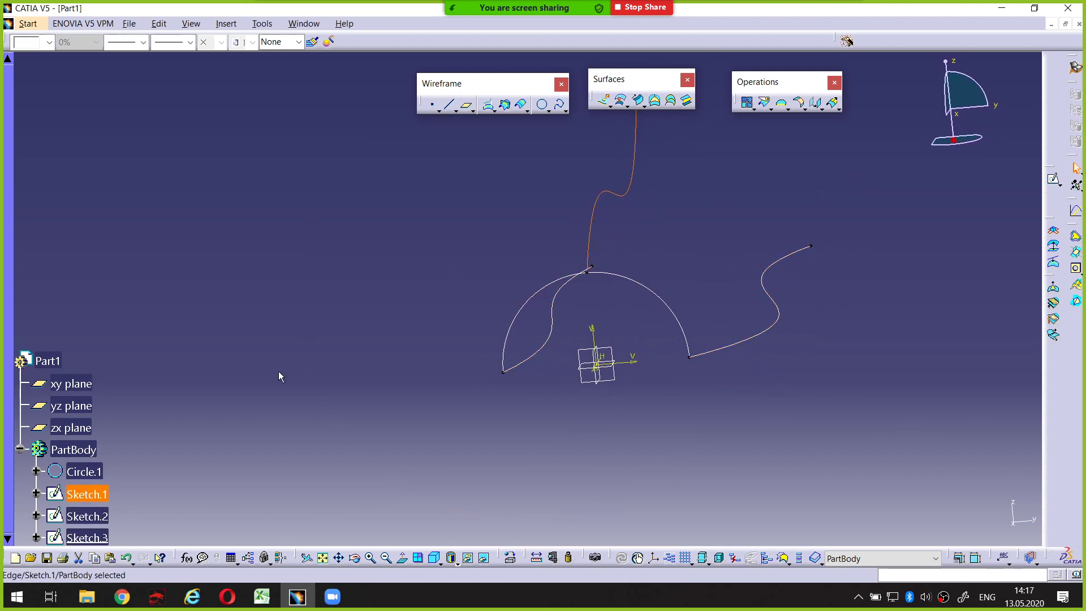
{"action": "scroll", "coordinate": [109, 502], "scroll_direction": "down", "scroll_amount": 5}
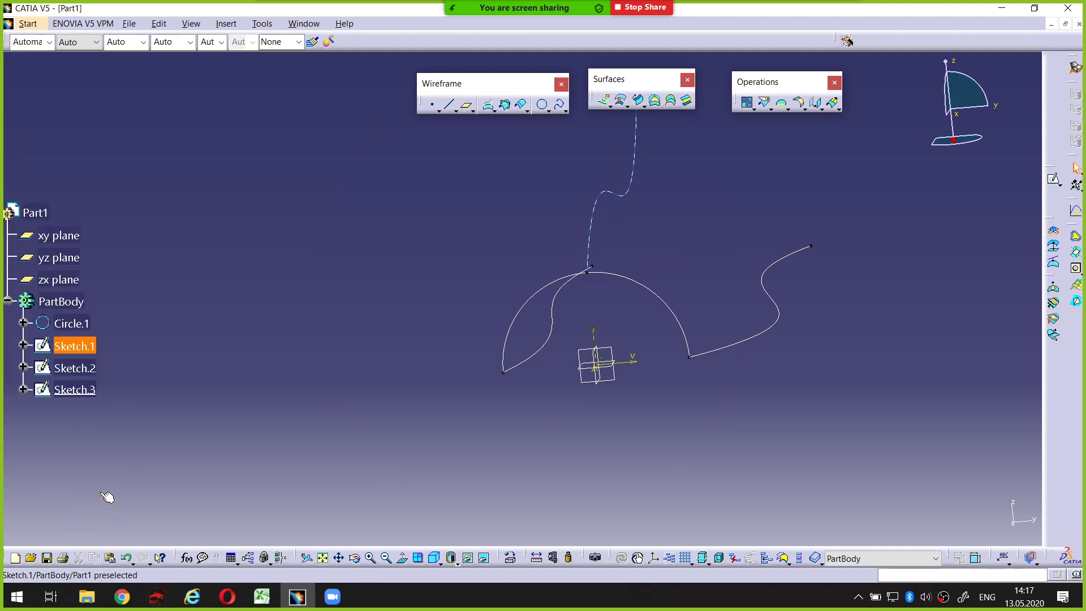
{"action": "right_click", "coordinate": [90, 350]}
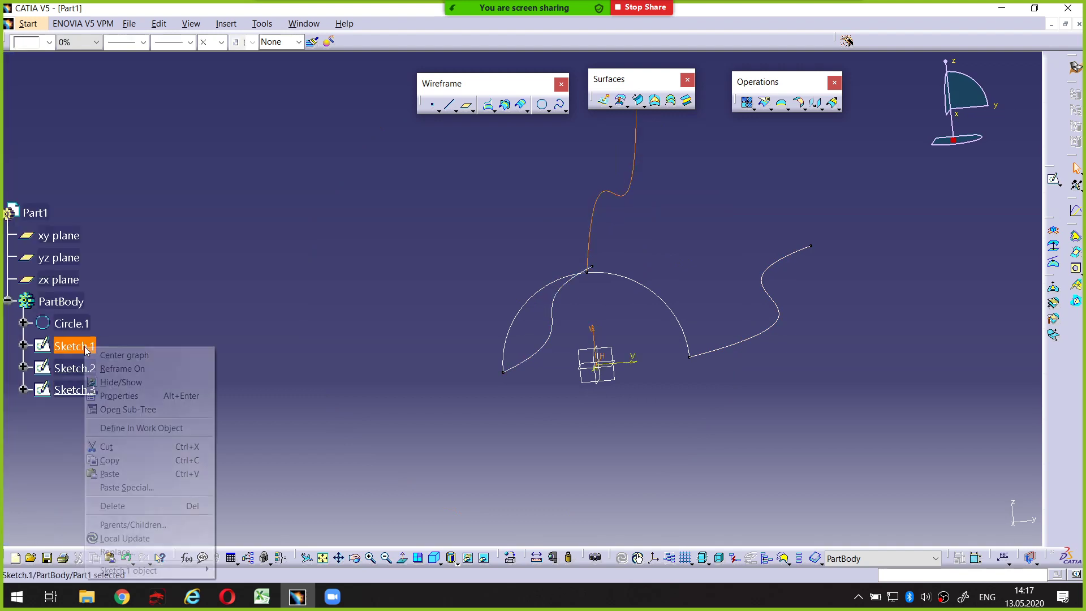
{"action": "left_click", "coordinate": [111, 382]}
{"action": "mouse_move", "coordinate": [642, 246]}
{"action": "middle_mouse_down"}
{"action": "mouse_move", "coordinate": [678, 286]}
{"action": "mouse_move", "coordinate": [636, 189]}
{"action": "middle_mouse_up"}
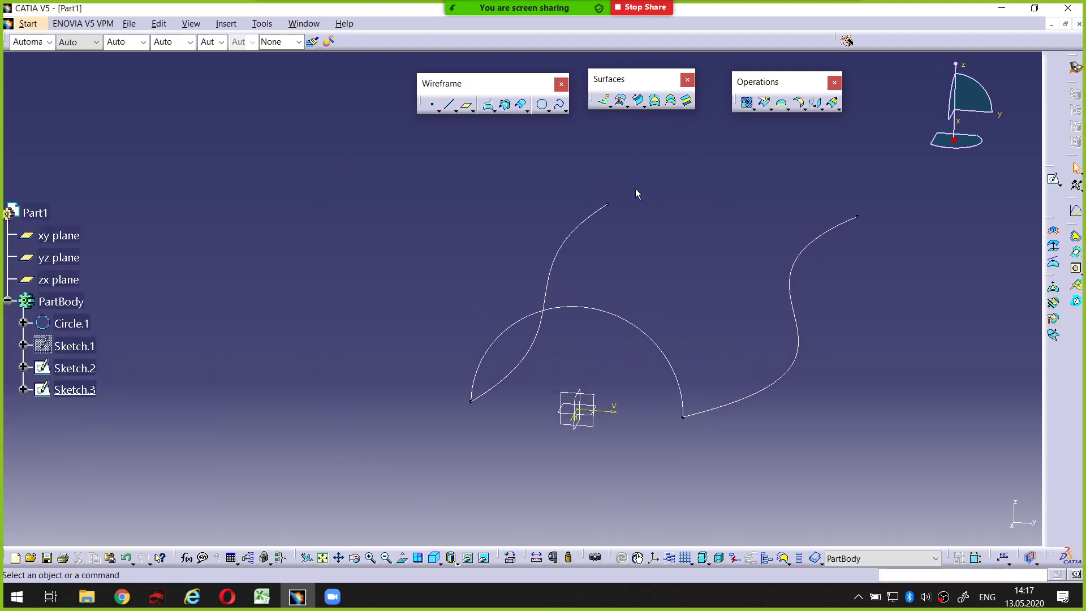
{"action": "left_click", "coordinate": [639, 106]}
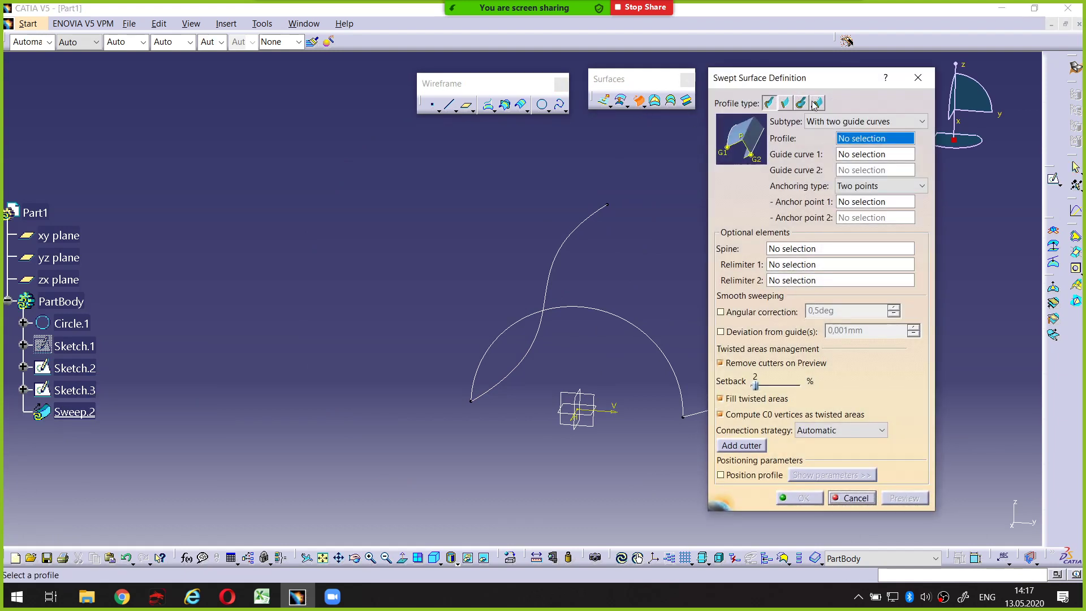
Step: Keep the 'With two guide curves' subtype and pick Circle.1 as the profile
{"action": "left_click", "coordinate": [849, 124]}
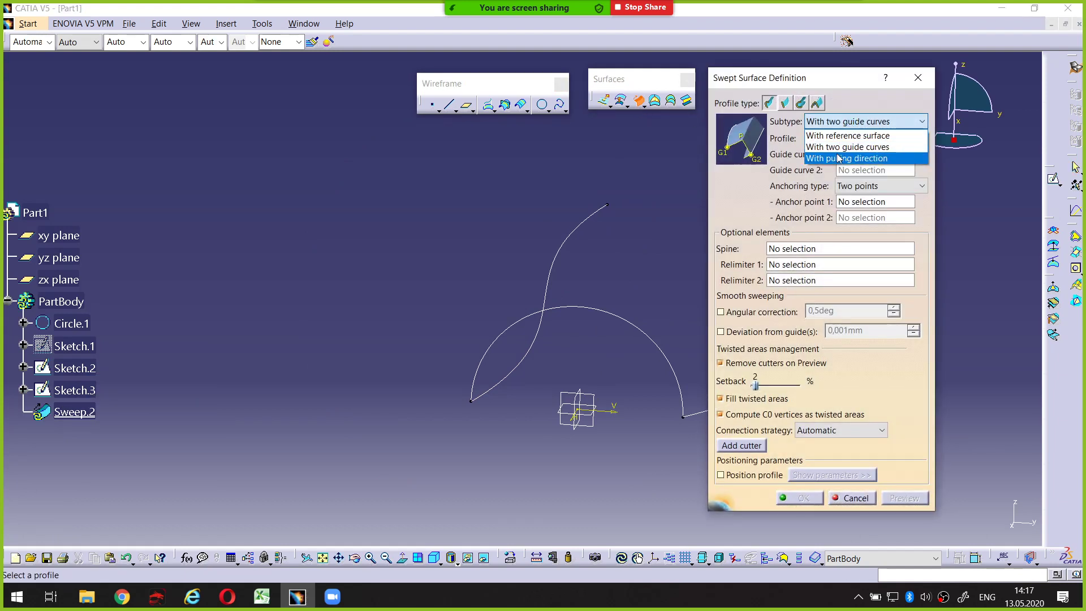
{"action": "left_click", "coordinate": [838, 148]}
{"action": "left_click_drag", "start_coordinate": [857, 83], "coordinate": [890, 88]}
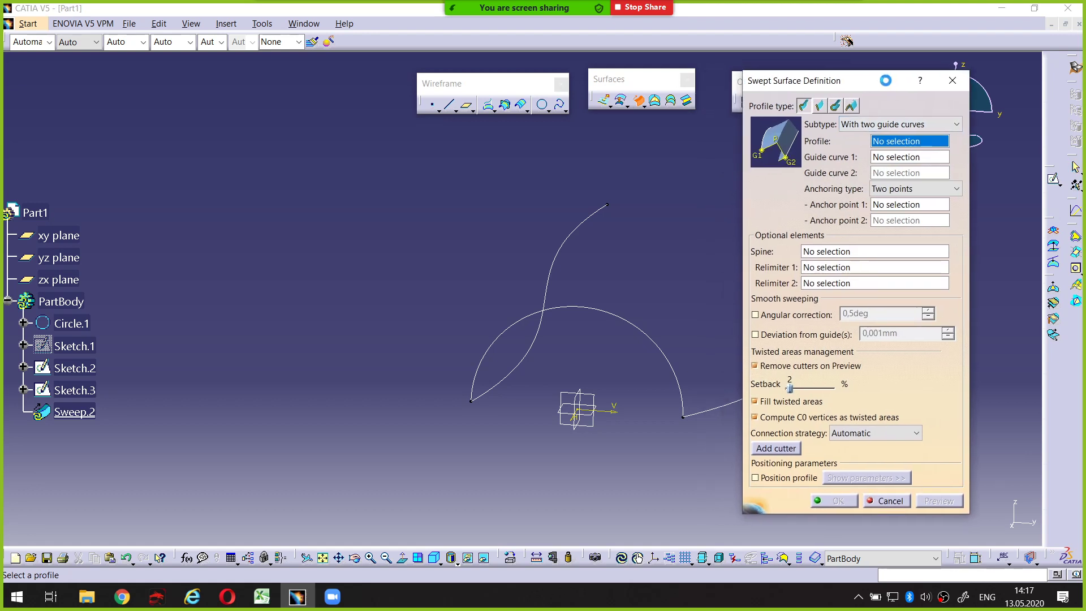
{"action": "middle_click_drag", "start_coordinate": [664, 226], "coordinate": [573, 234]}
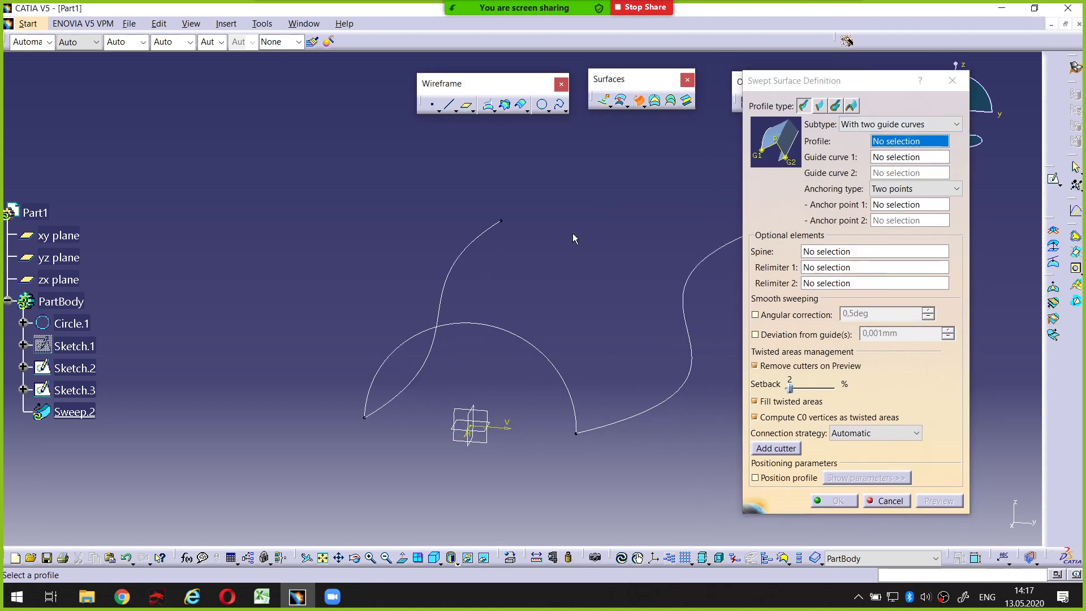
{"action": "left_click", "coordinate": [516, 336]}
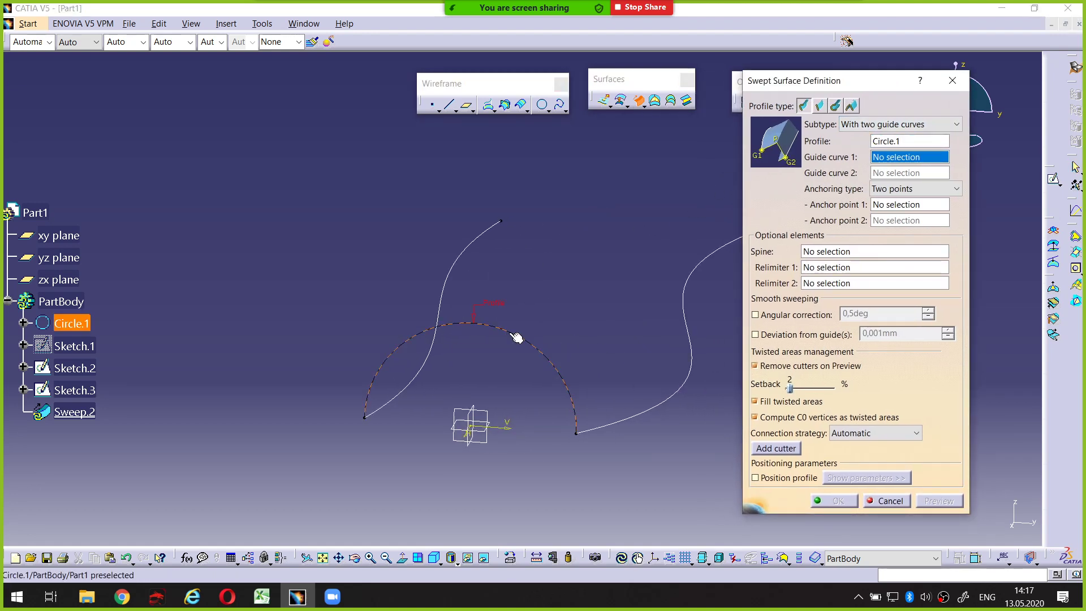
Step: Pick Sketch.2 and Sketch.3 as the two guide curves and preview the surface
{"action": "middle_click_drag", "start_coordinate": [516, 337], "coordinate": [371, 394]}
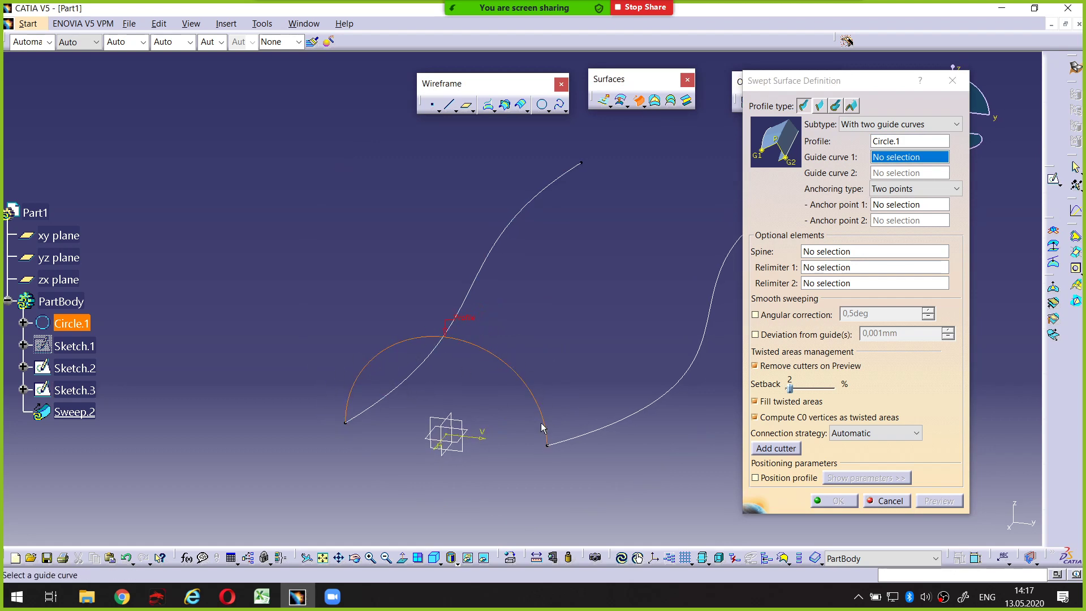
{"action": "middle_click_drag", "start_coordinate": [550, 436], "coordinate": [477, 449]}
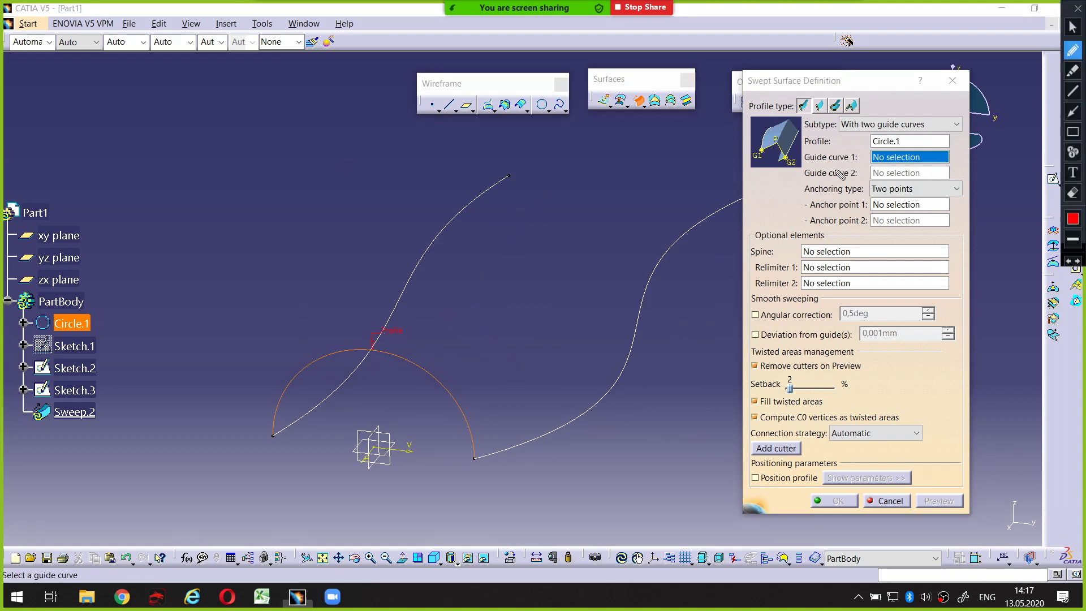
{"action": "left_click", "coordinate": [630, 365]}
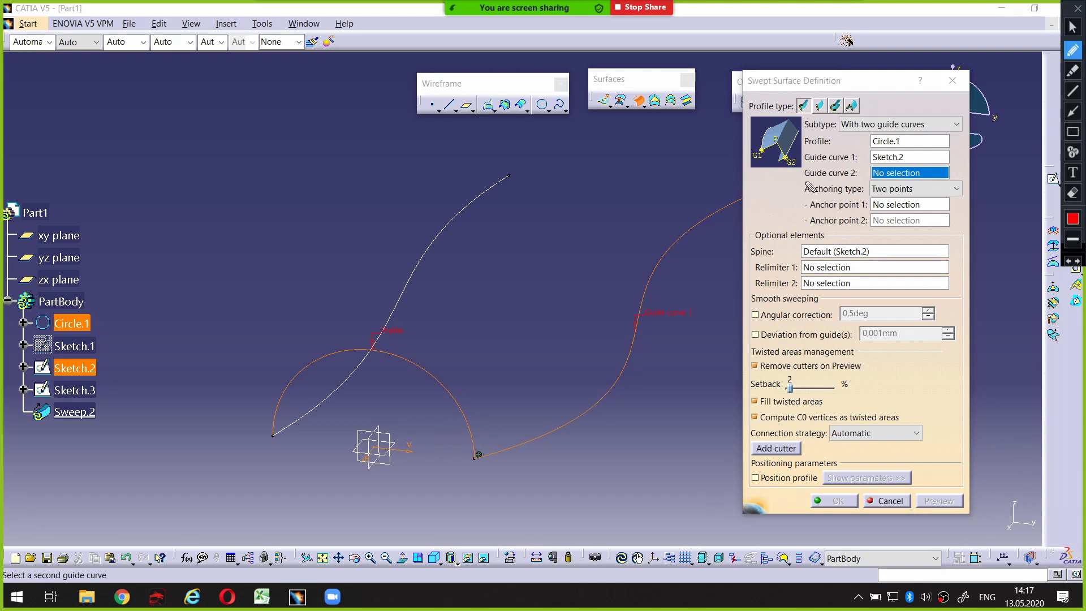
{"action": "left_click", "coordinate": [438, 247]}
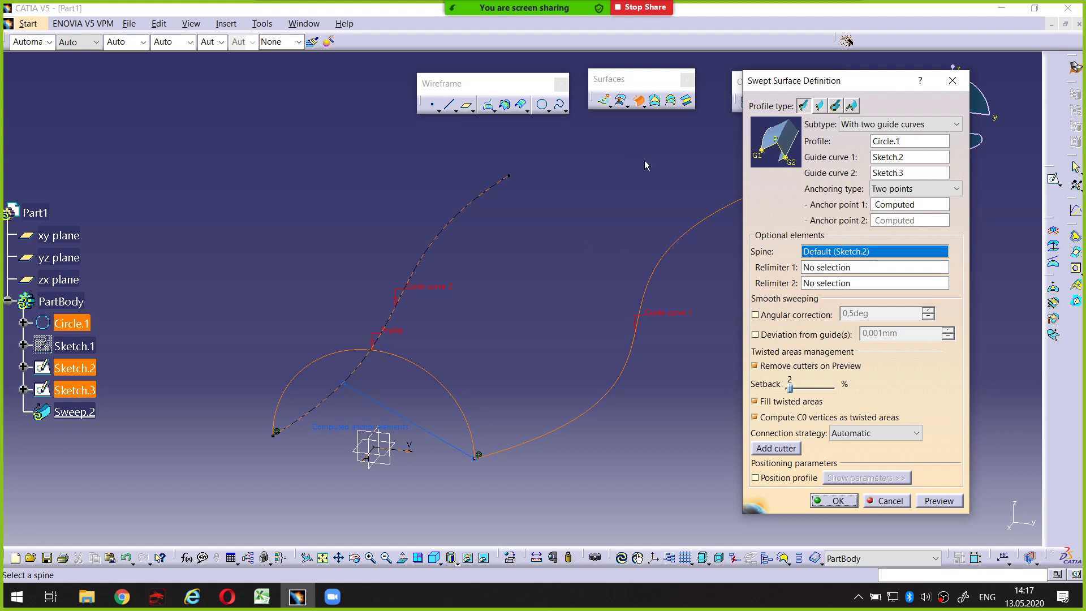
{"action": "left_click", "coordinate": [928, 502]}
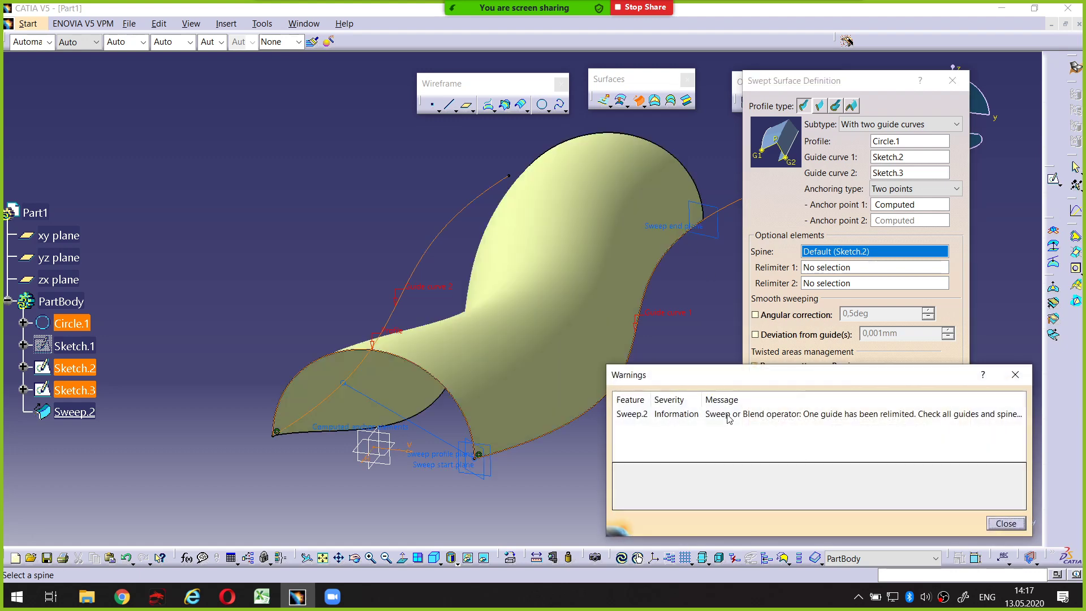
Step: Dismiss the warning and orbit around the previewed swept surface
{"action": "left_click_drag", "start_coordinate": [845, 374], "coordinate": [590, 288]}
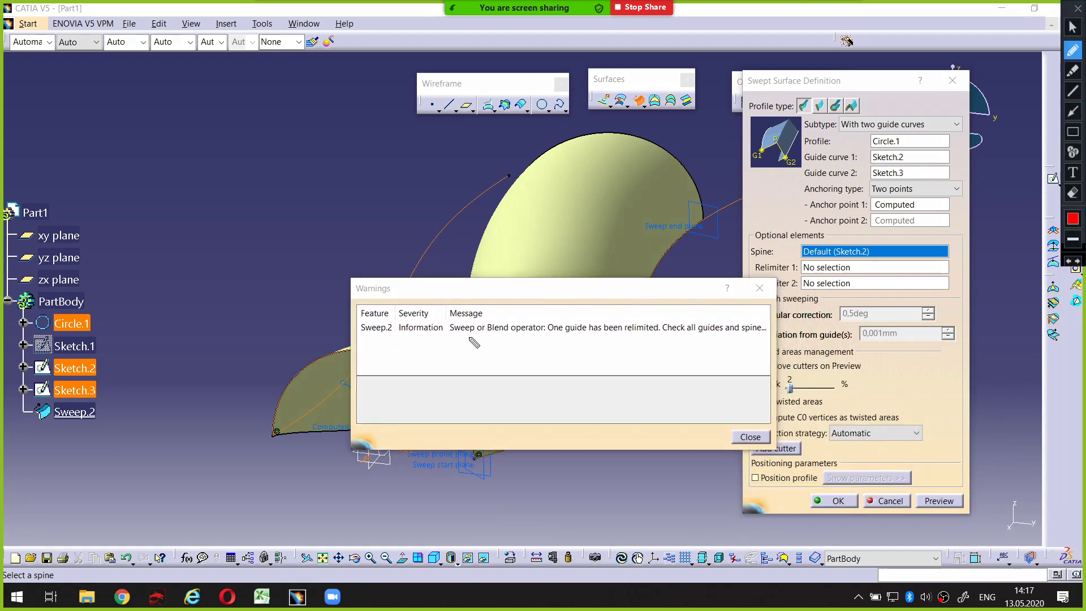
{"action": "left_click_drag", "start_coordinate": [471, 334], "coordinate": [549, 334]}
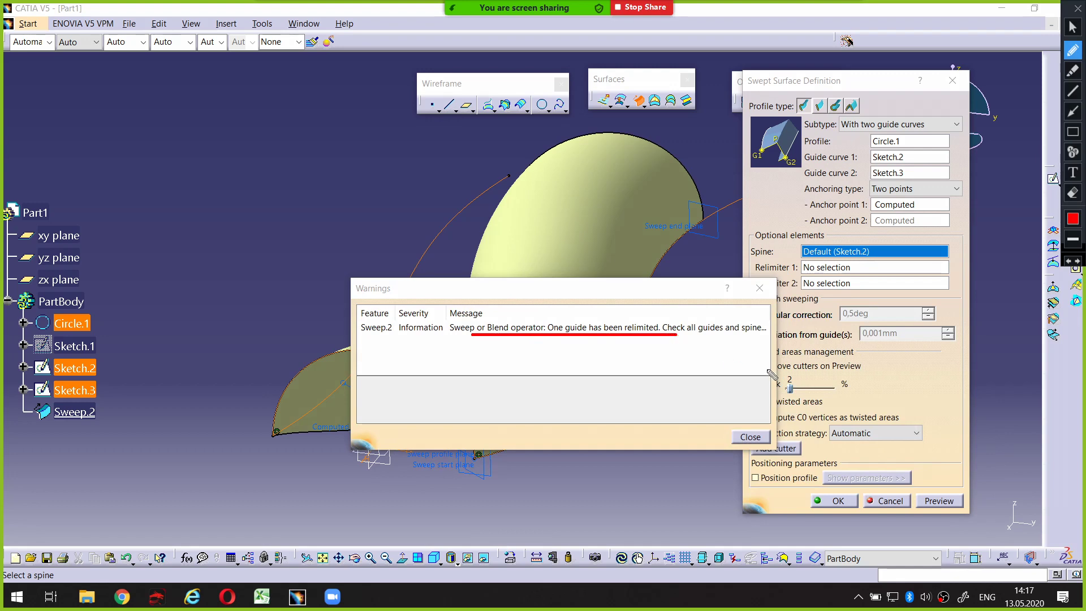
{"action": "left_click", "coordinate": [750, 437]}
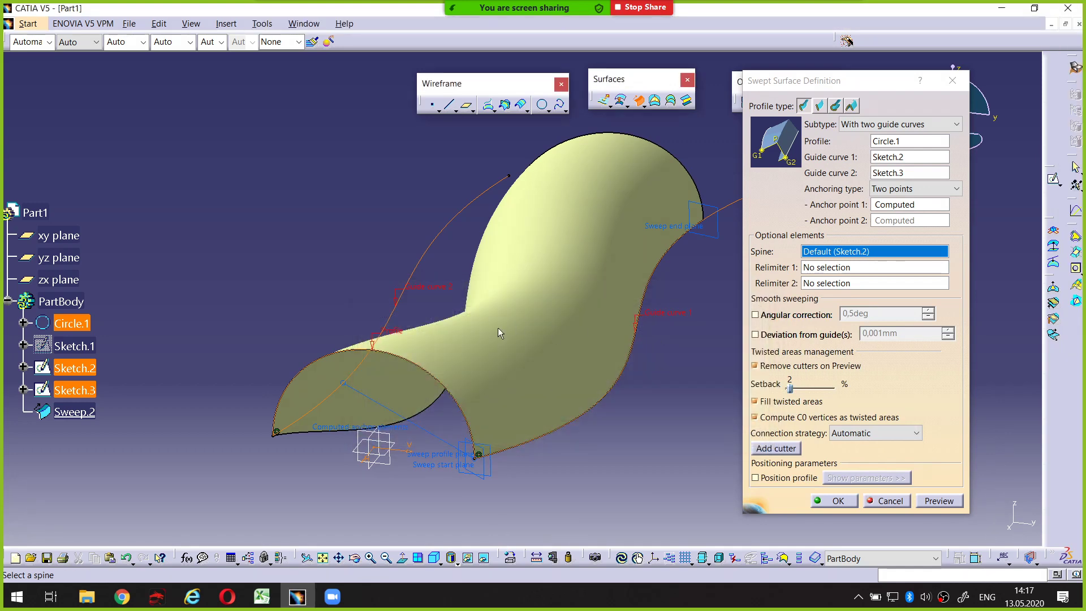
{"action": "mouse_move", "coordinate": [498, 333]}
{"action": "middle_mouse_down"}
{"action": "mouse_move", "coordinate": [433, 386]}
{"action": "mouse_move", "coordinate": [565, 332]}
{"action": "middle_mouse_up"}
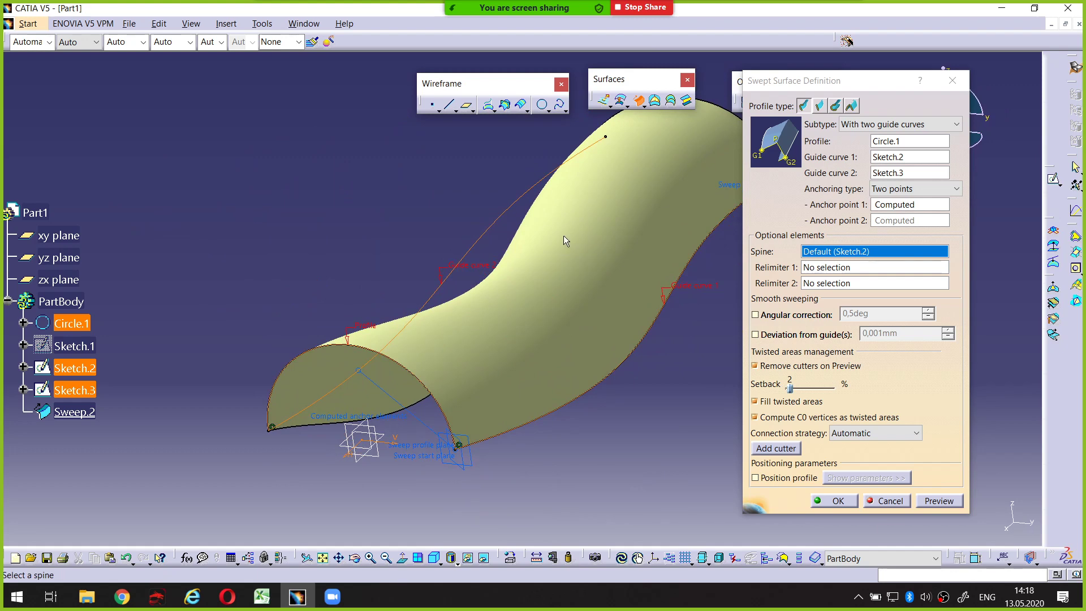
{"action": "mouse_move", "coordinate": [517, 240]}
{"action": "middle_mouse_down"}
{"action": "mouse_move", "coordinate": [570, 283]}
{"action": "mouse_move", "coordinate": [589, 252]}
{"action": "mouse_move", "coordinate": [571, 232]}
{"action": "middle_mouse_up"}
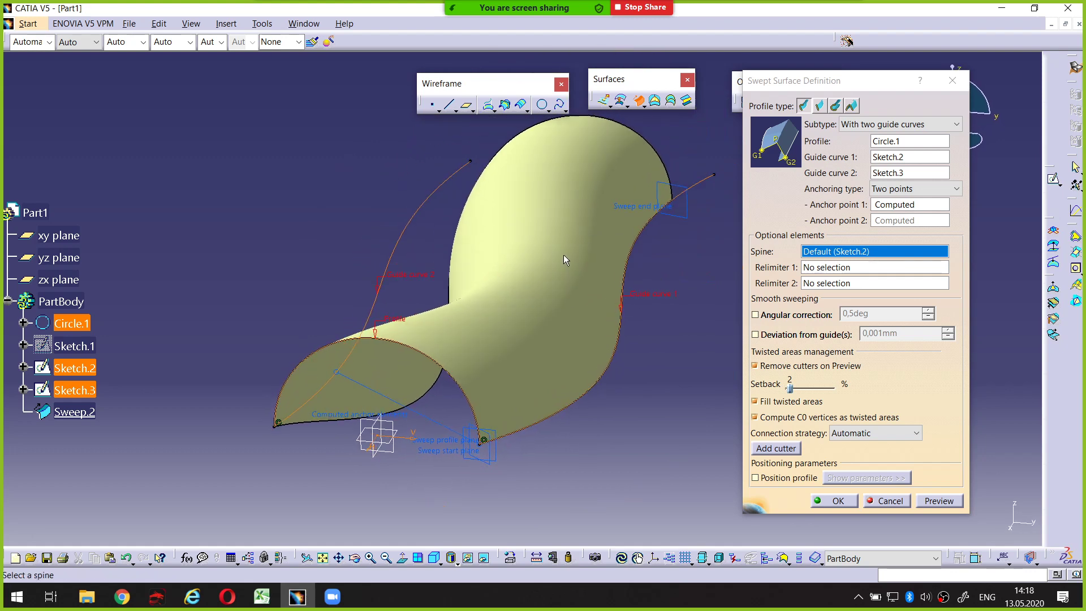
Step: Set the anchoring type to Point and direction and preview it
{"action": "left_click", "coordinate": [907, 191]}
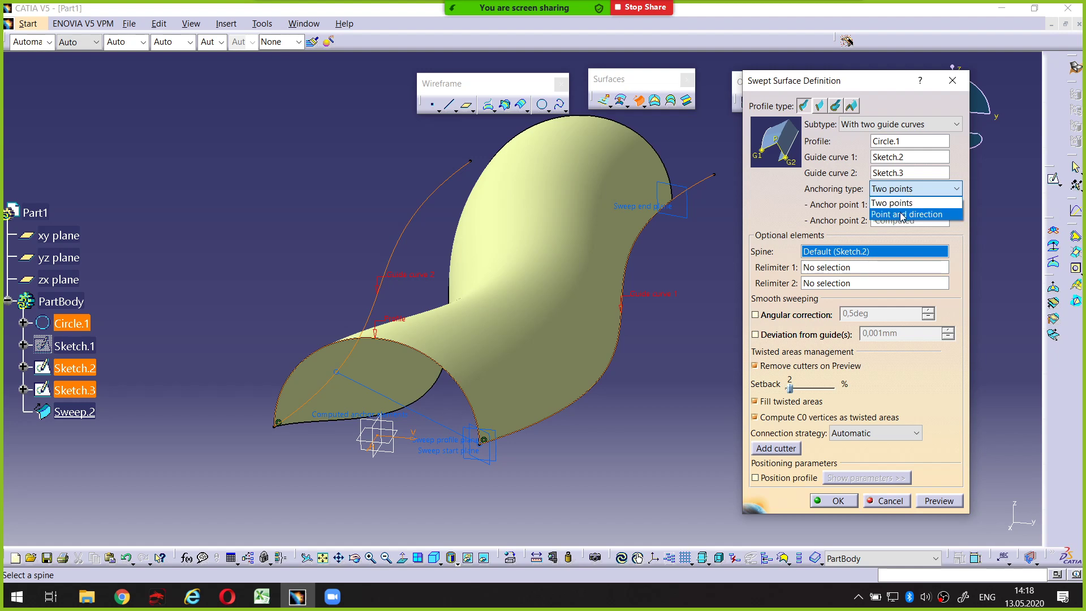
{"action": "left_click", "coordinate": [898, 213]}
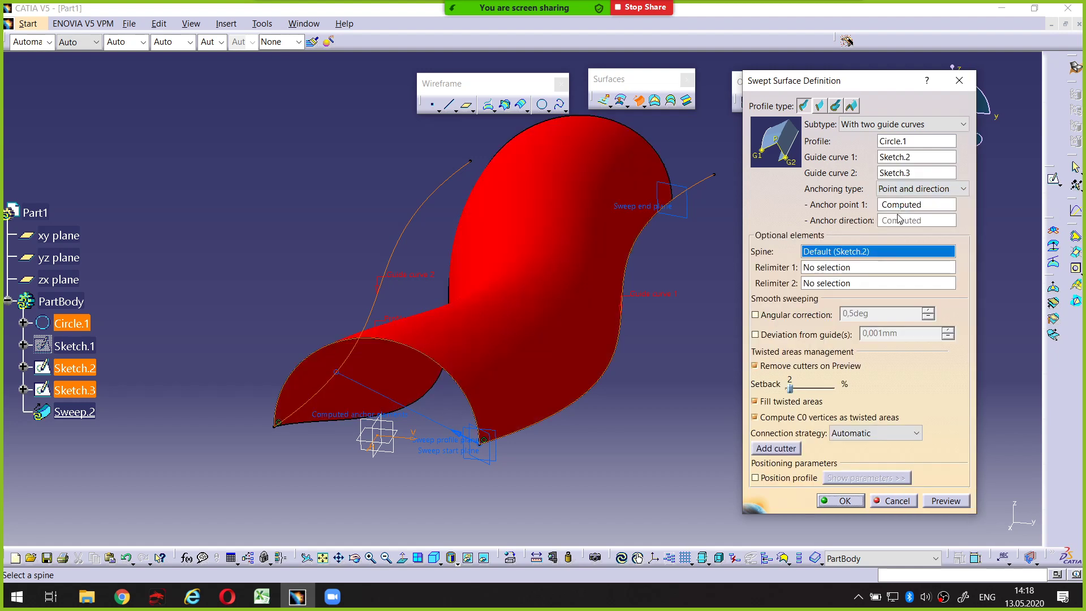
{"action": "left_click", "coordinate": [947, 502]}
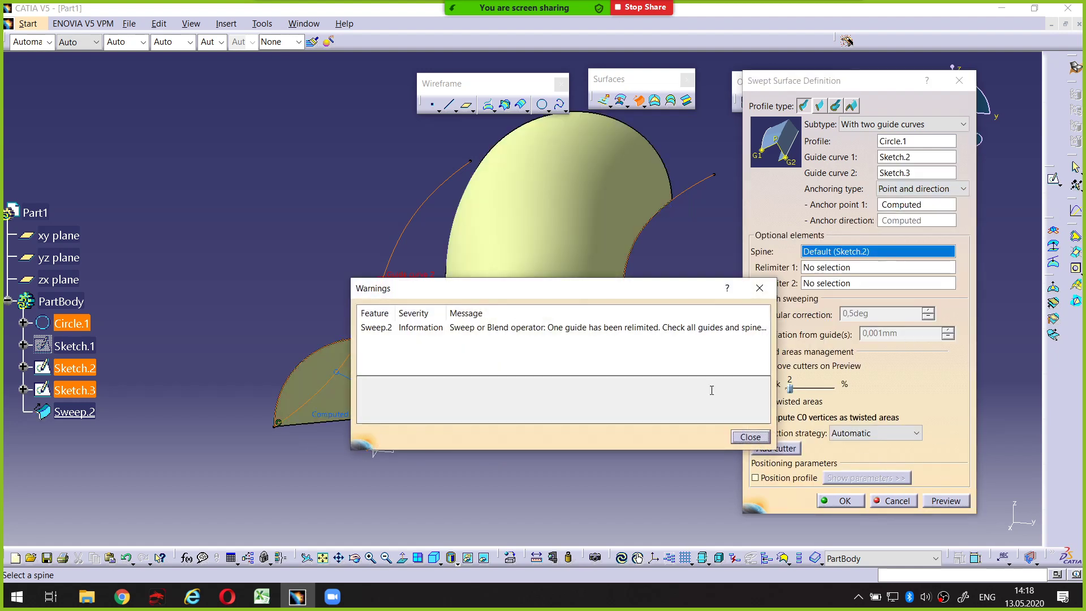
{"action": "left_click", "coordinate": [751, 438]}
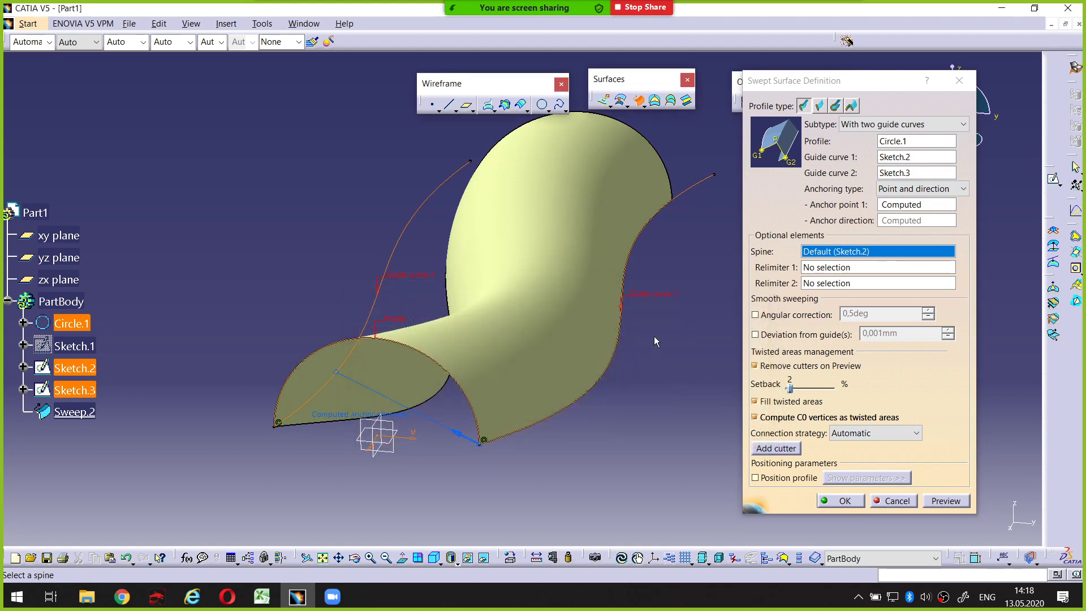
Step: Switch anchoring back to Two points, preview again, and dismiss the warning
{"action": "mouse_move", "coordinate": [653, 336]}
{"action": "middle_mouse_down"}
{"action": "mouse_move", "coordinate": [481, 410]}
{"action": "mouse_move", "coordinate": [430, 362]}
{"action": "middle_mouse_up"}
{"action": "left_click", "coordinate": [914, 188]}
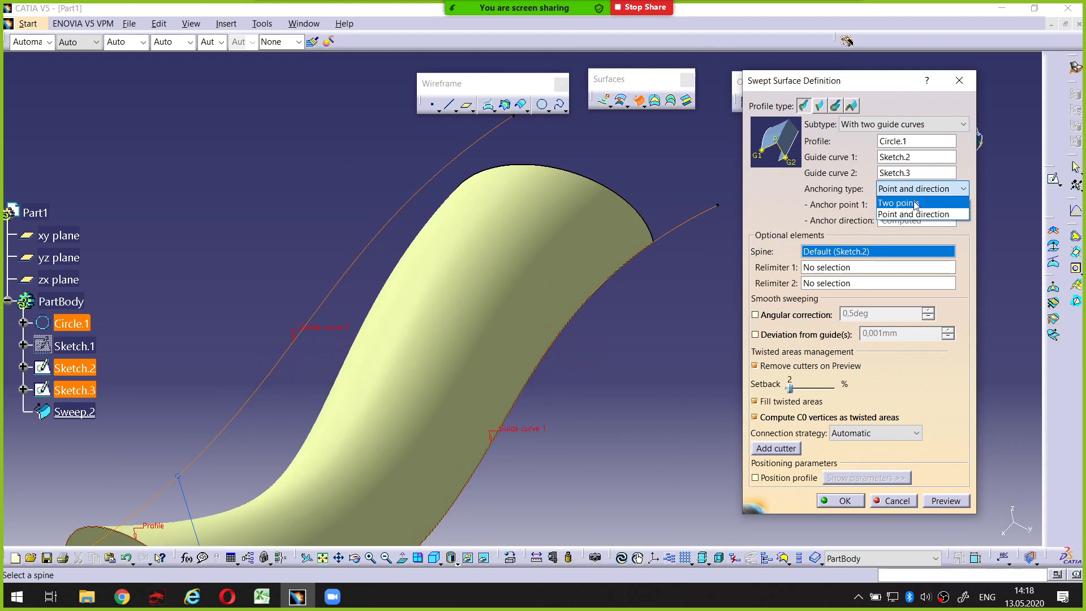
{"action": "left_click", "coordinate": [913, 202]}
{"action": "left_click", "coordinate": [935, 501]}
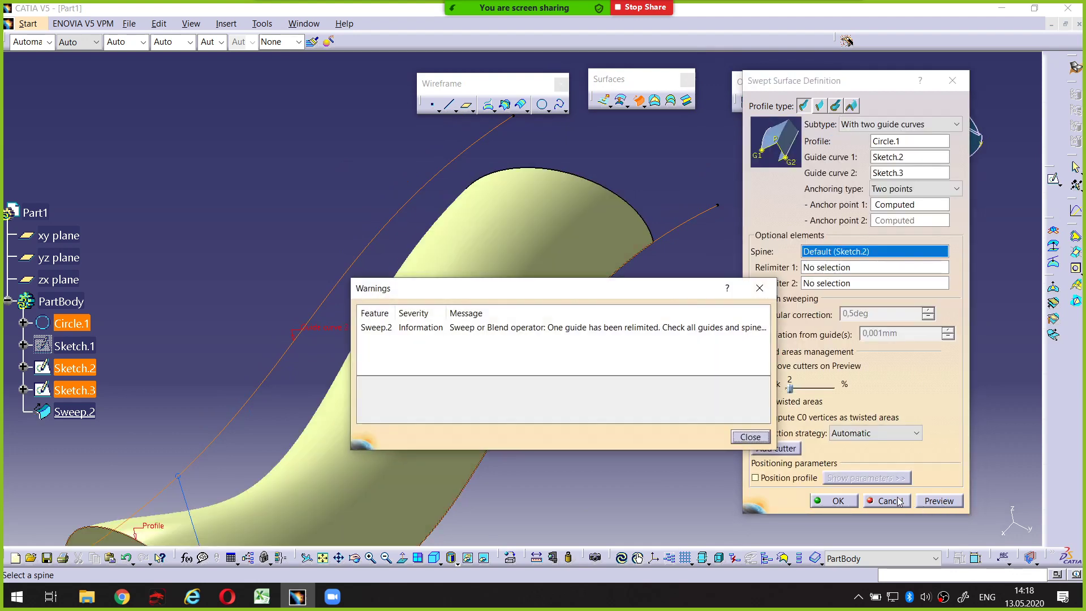
{"action": "left_click", "coordinate": [741, 437]}
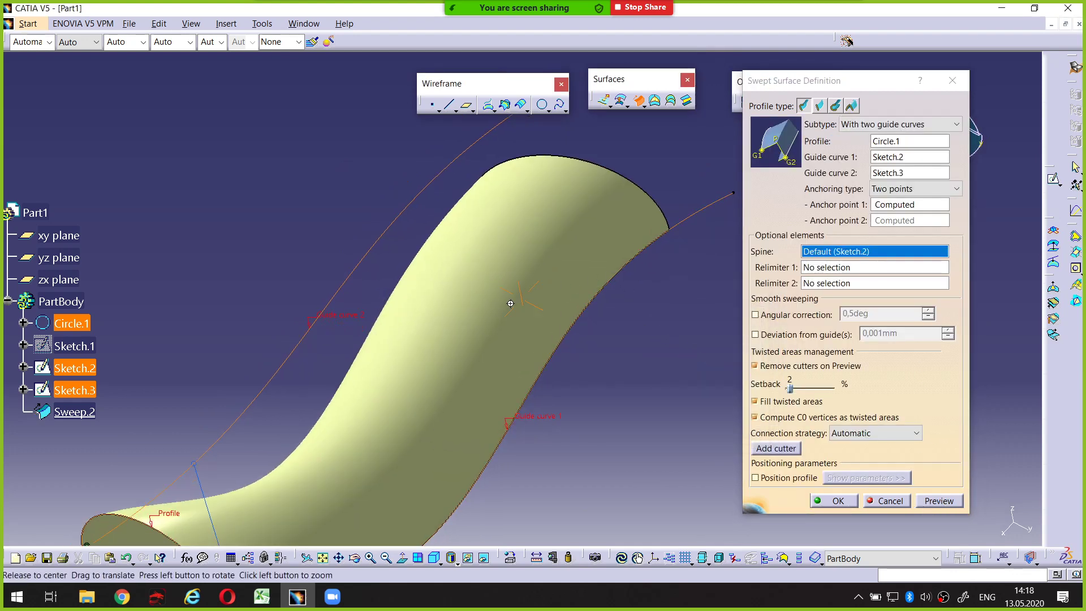
{"action": "mouse_move", "coordinate": [638, 279]}
{"action": "middle_mouse_down"}
{"action": "mouse_move", "coordinate": [536, 253]}
{"action": "mouse_move", "coordinate": [579, 293]}
{"action": "middle_mouse_up"}
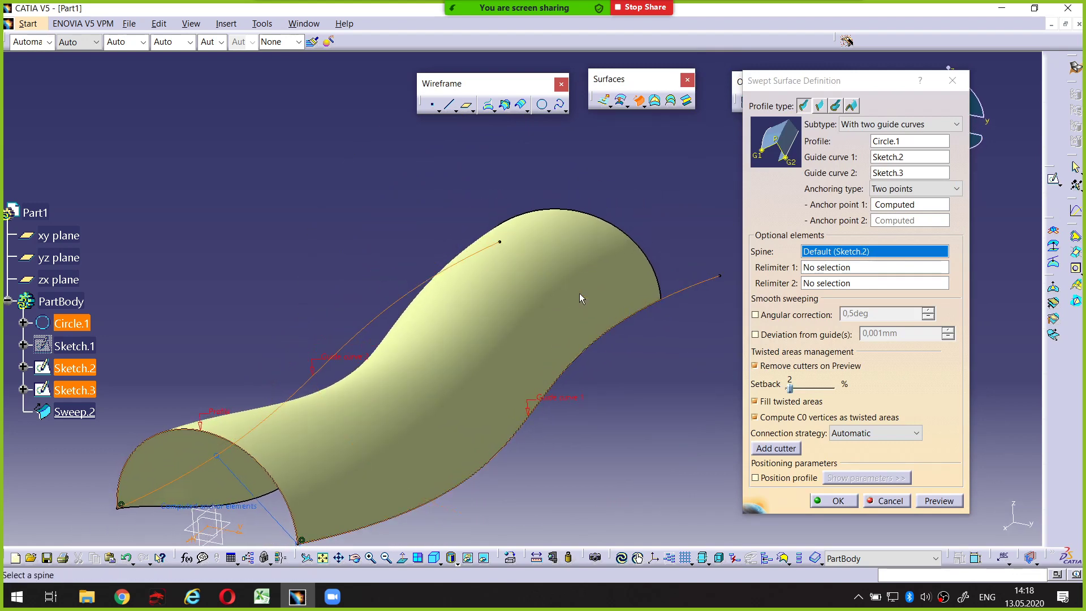
Step: Swap the guides to Sketch.3 first and Sketch.2 second, then preview
{"action": "left_click", "coordinate": [890, 158]}
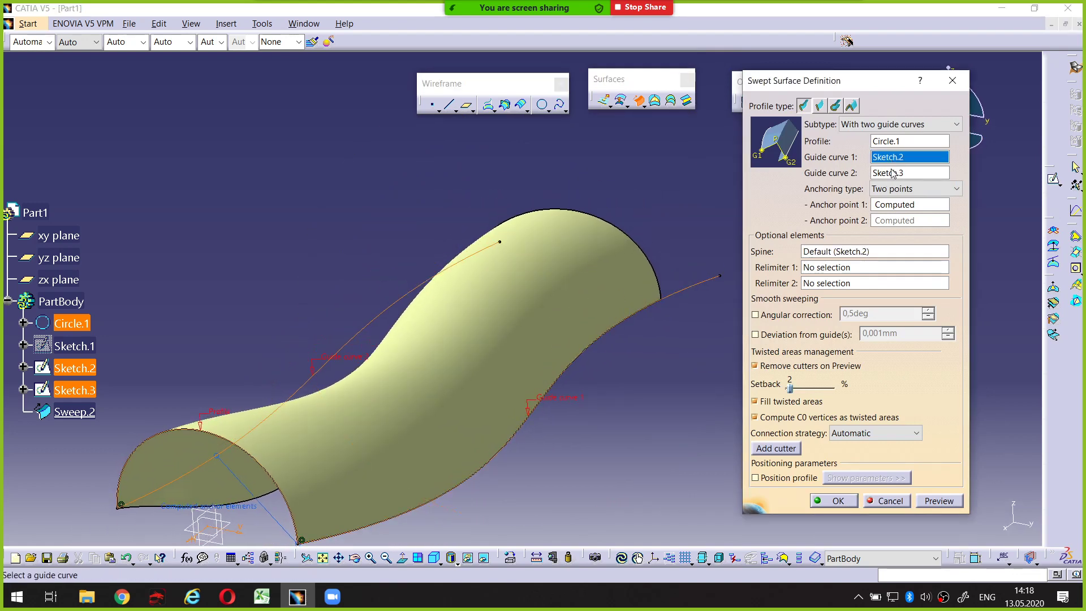
{"action": "left_click", "coordinate": [890, 163]}
{"action": "left_click", "coordinate": [90, 394]}
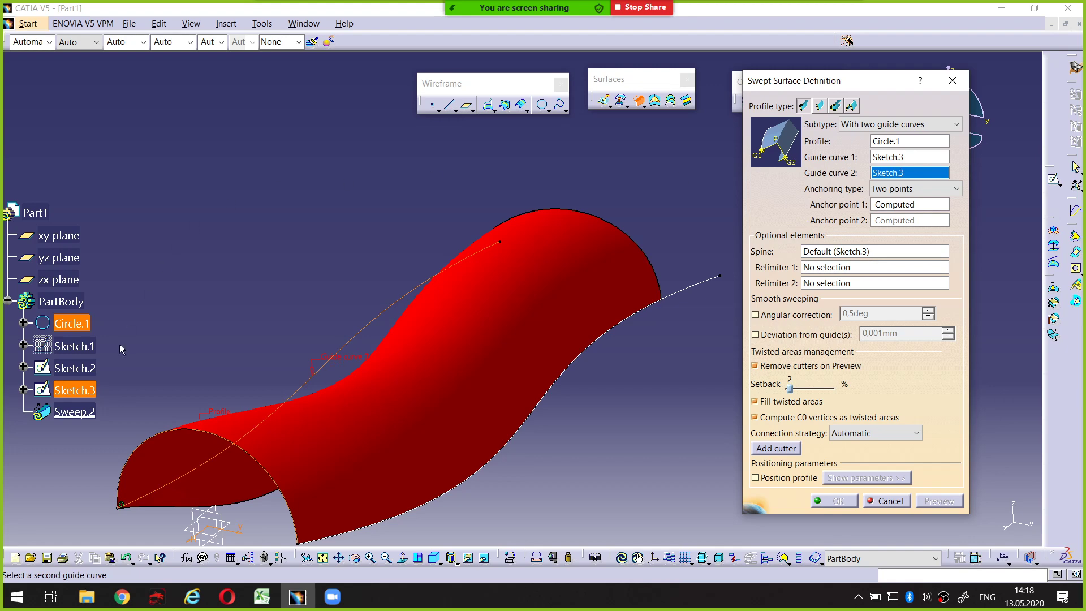
{"action": "left_click", "coordinate": [73, 367]}
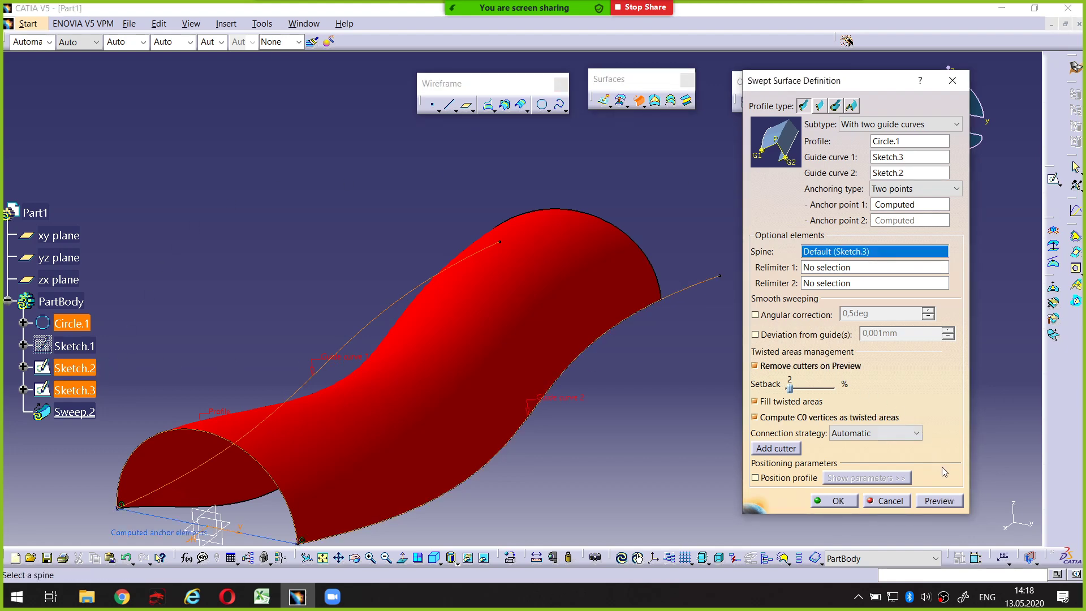
{"action": "left_click", "coordinate": [940, 501]}
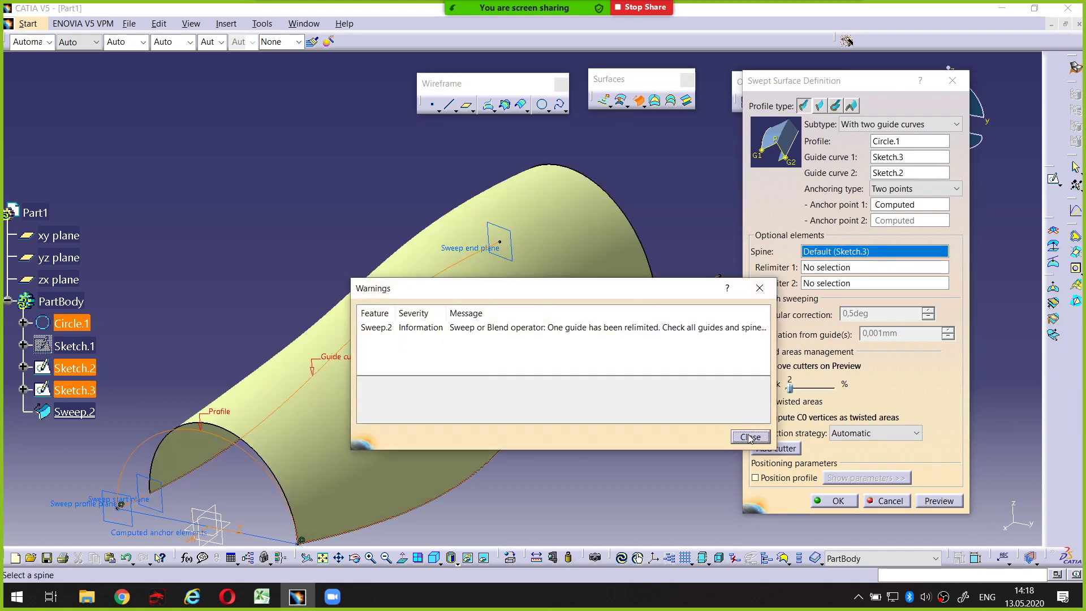
{"action": "left_click", "coordinate": [749, 437]}
Step: Orbit and switch standard views to inspect the swapped-guide surface
{"action": "mouse_move", "coordinate": [452, 294]}
{"action": "middle_mouse_down"}
{"action": "mouse_move", "coordinate": [555, 383]}
{"action": "mouse_move", "coordinate": [488, 283]}
{"action": "mouse_move", "coordinate": [461, 372]}
{"action": "mouse_move", "coordinate": [441, 356]}
{"action": "mouse_move", "coordinate": [439, 386]}
{"action": "middle_mouse_up"}
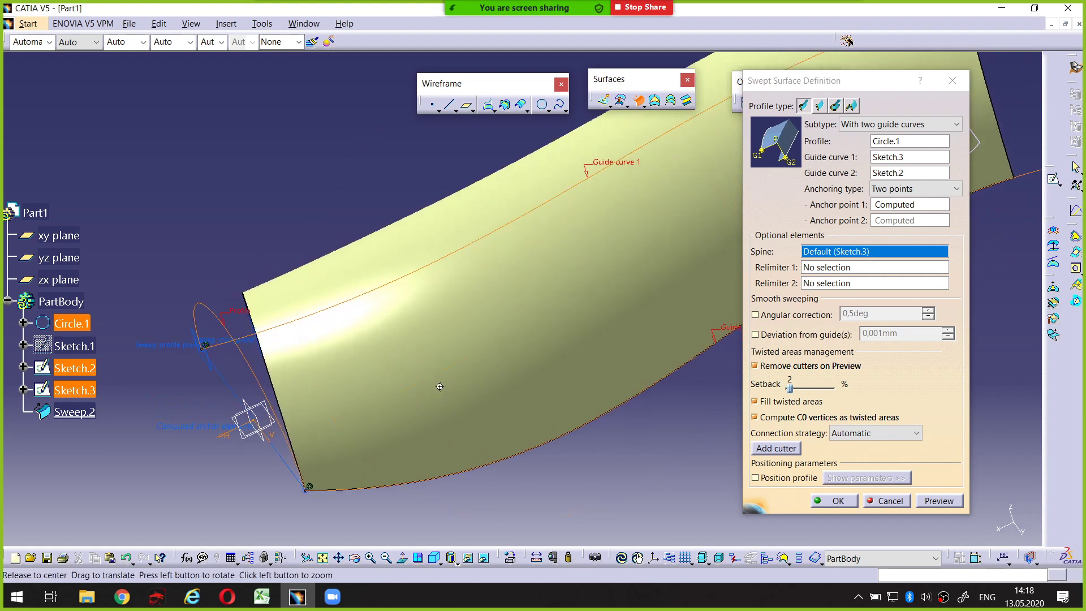
{"action": "middle_click_drag", "start_coordinate": [439, 386], "coordinate": [426, 383]}
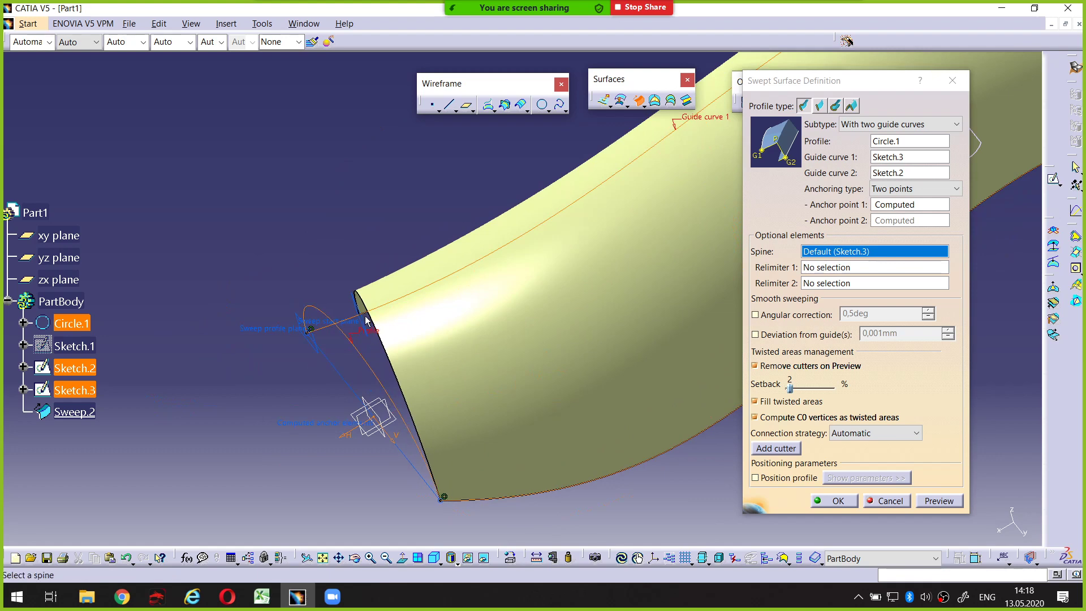
{"action": "mouse_move", "coordinate": [366, 320]}
{"action": "middle_mouse_down"}
{"action": "mouse_move", "coordinate": [492, 426]}
{"action": "mouse_move", "coordinate": [493, 467]}
{"action": "middle_mouse_up"}
{"action": "left_click", "coordinate": [437, 561]}
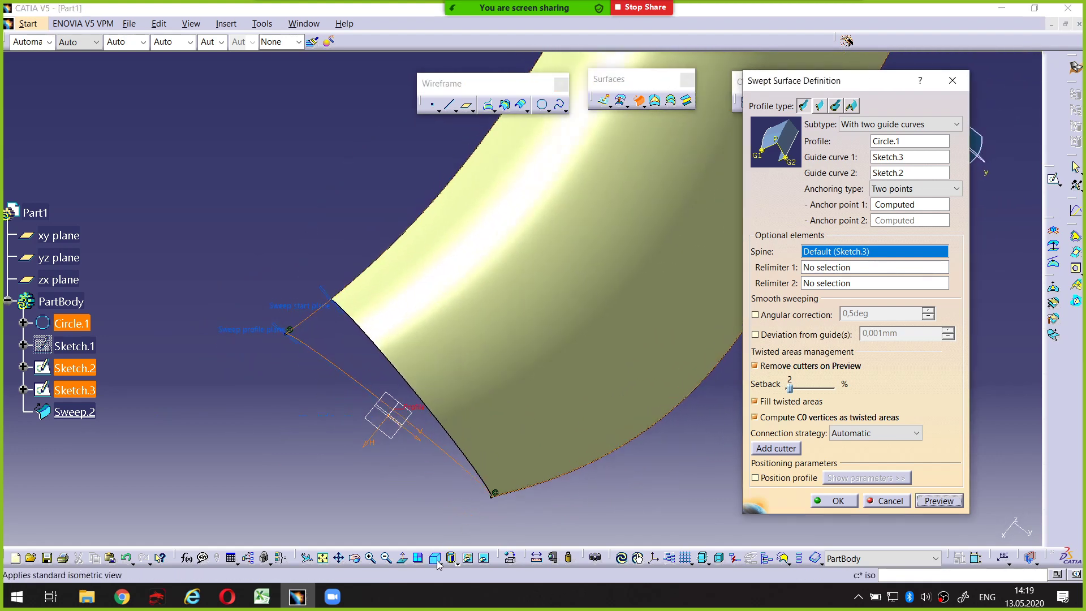
{"action": "left_click", "coordinate": [439, 563]}
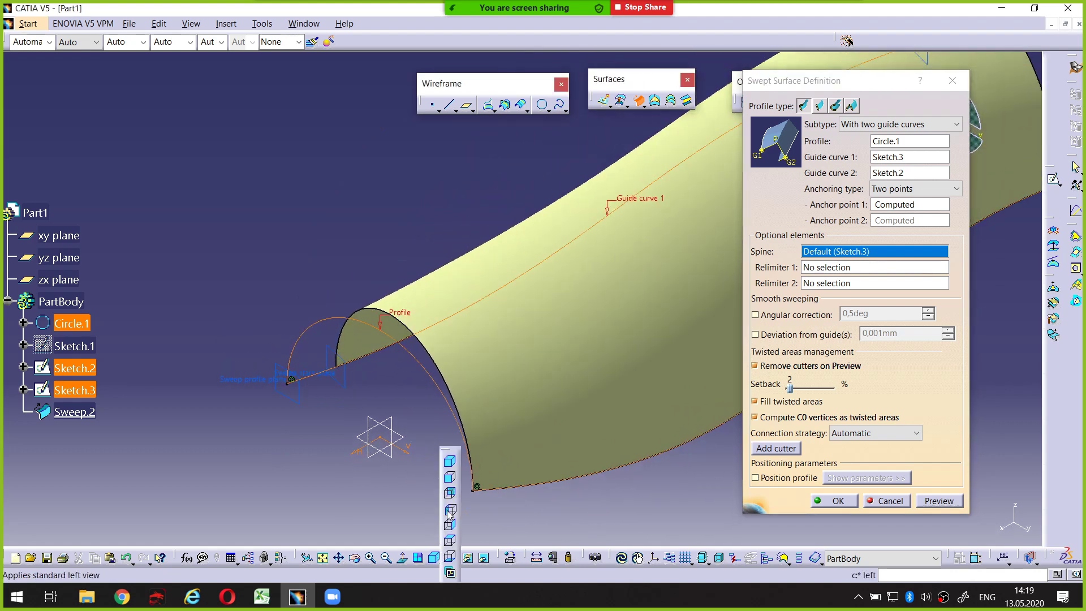
{"action": "left_click", "coordinate": [450, 540]}
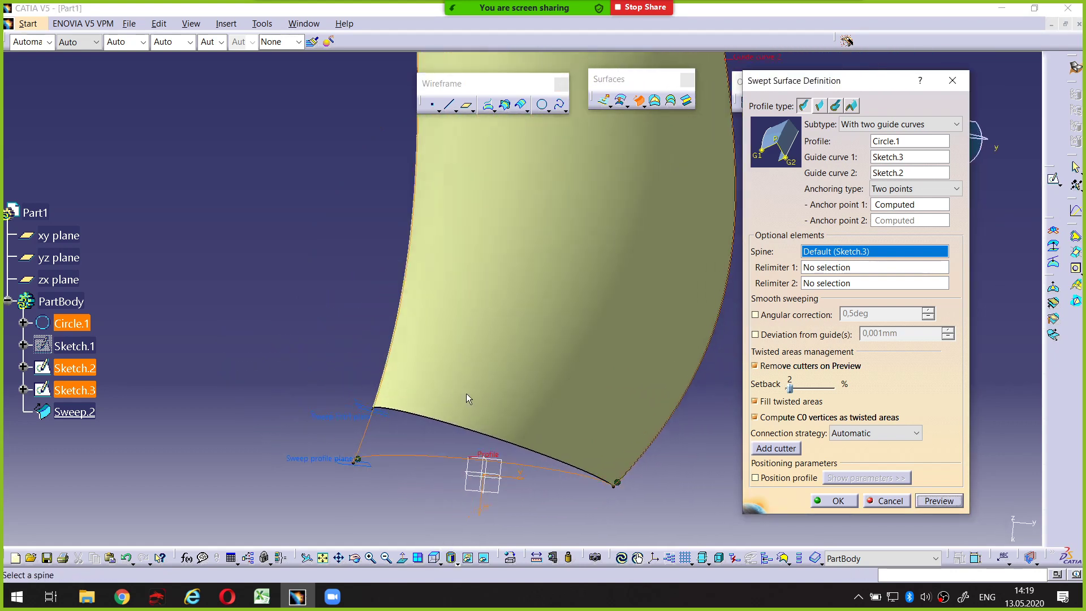
{"action": "mouse_move", "coordinate": [466, 398]}
{"action": "middle_mouse_down"}
{"action": "mouse_move", "coordinate": [471, 427]}
{"action": "mouse_move", "coordinate": [532, 368]}
{"action": "mouse_move", "coordinate": [441, 394]}
{"action": "middle_mouse_up"}
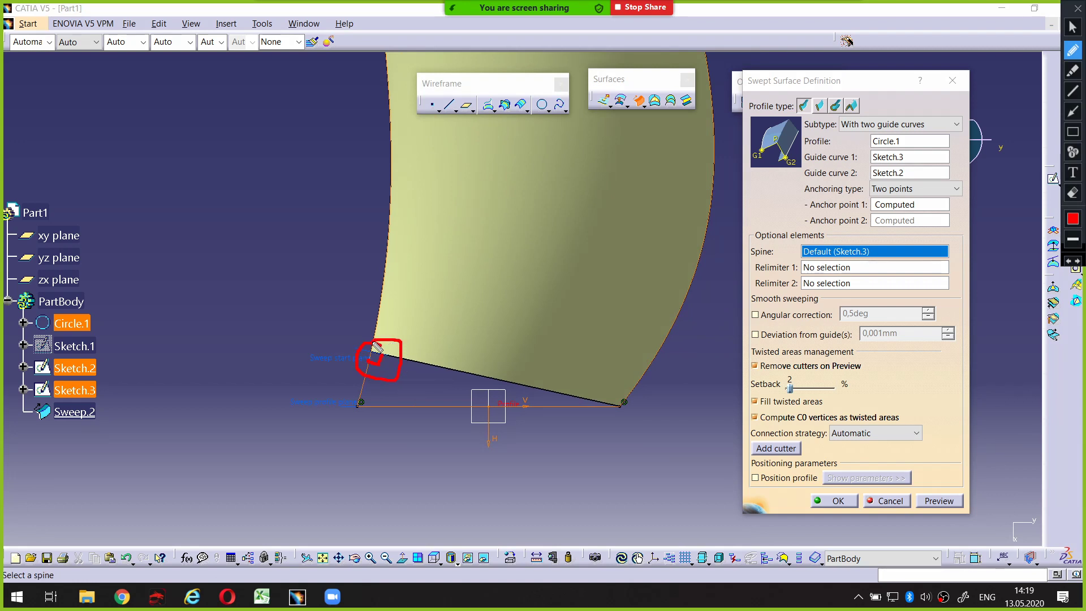
{"action": "key", "text": "Escape"}
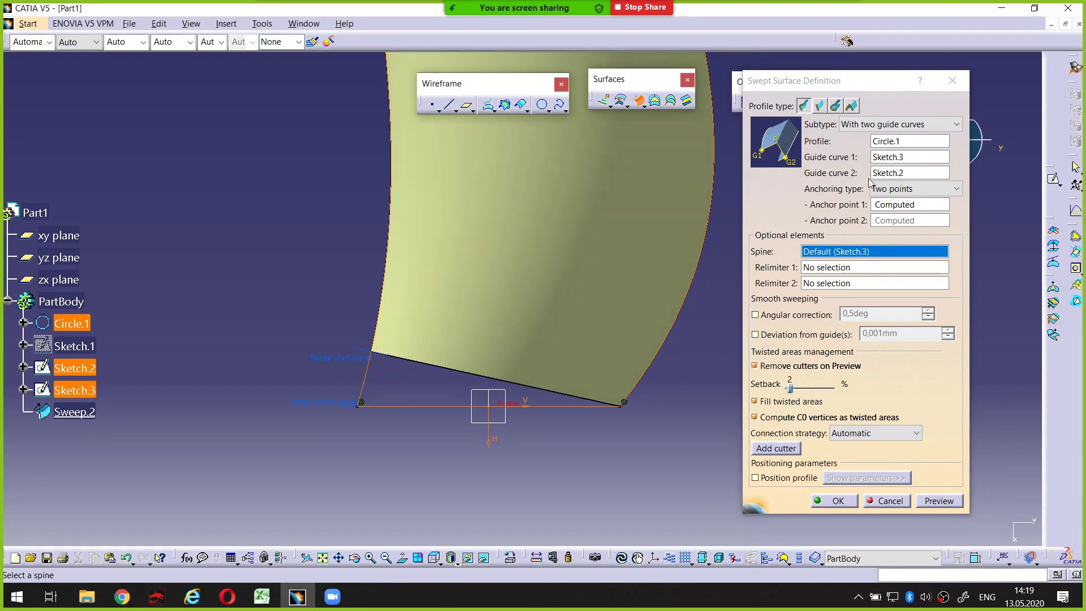
Step: Reassign Sketch.2 as guide 1 and Sketch.3 as guide 2, preview, and dismiss the warning
{"action": "left_click", "coordinate": [887, 163]}
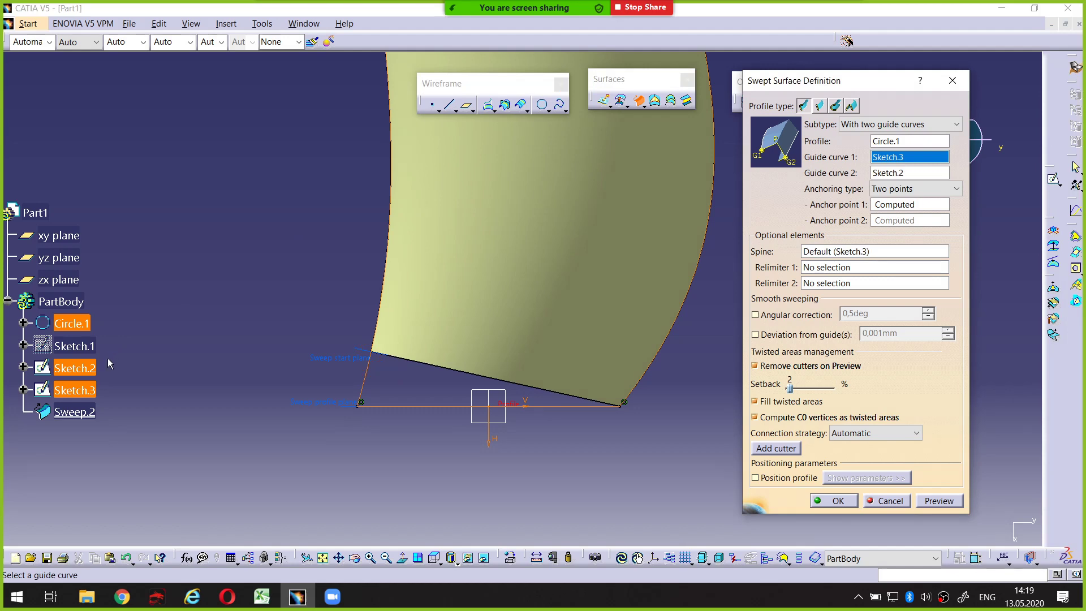
{"action": "left_click", "coordinate": [93, 368]}
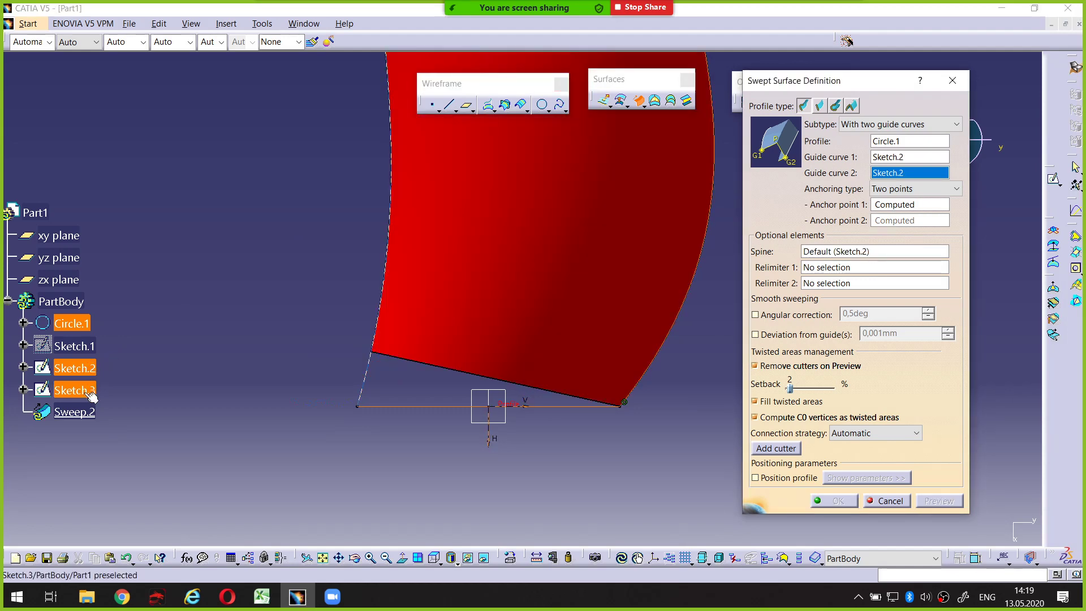
{"action": "left_click", "coordinate": [90, 396]}
{"action": "left_click", "coordinate": [938, 500]}
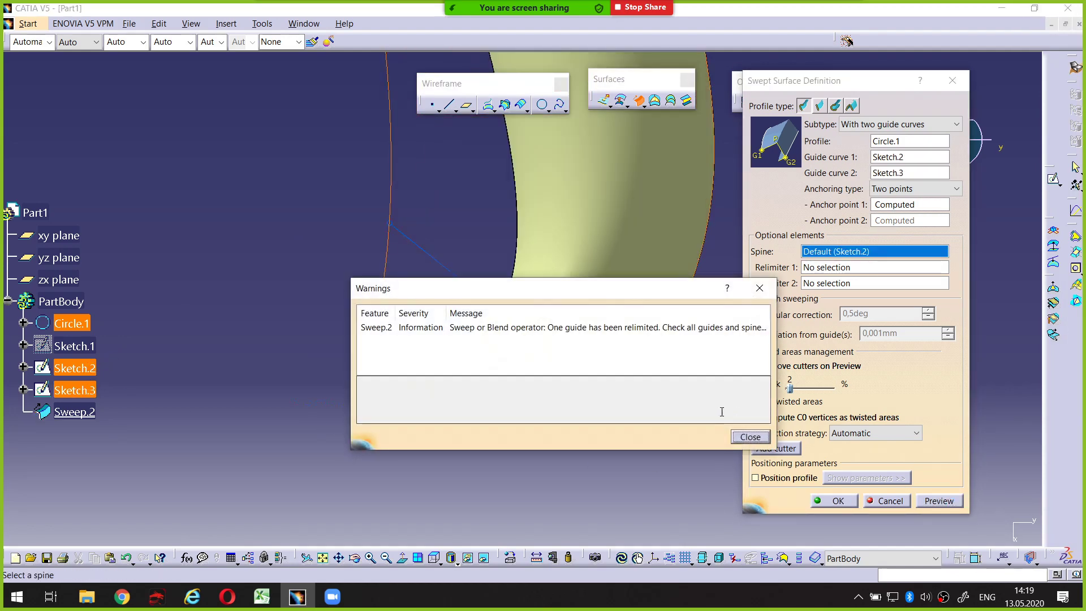
{"action": "left_click", "coordinate": [749, 436]}
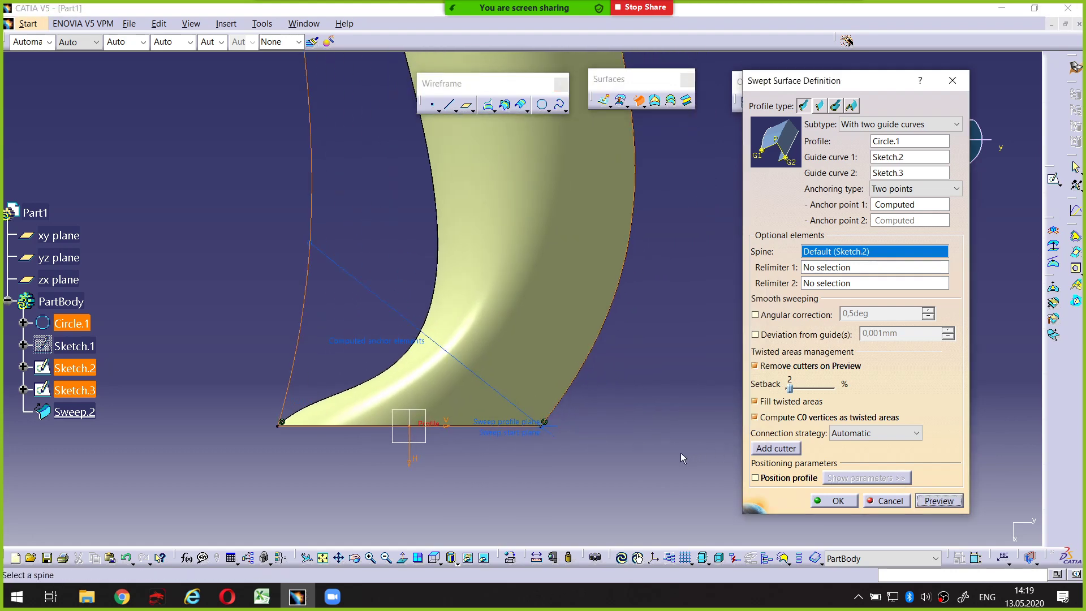
Step: Rotate, switch to a front view and zoom to inspect the swept surface
{"action": "mouse_move", "coordinate": [516, 424]}
{"action": "middle_mouse_down"}
{"action": "mouse_move", "coordinate": [464, 313]}
{"action": "mouse_move", "coordinate": [565, 361]}
{"action": "middle_mouse_up"}
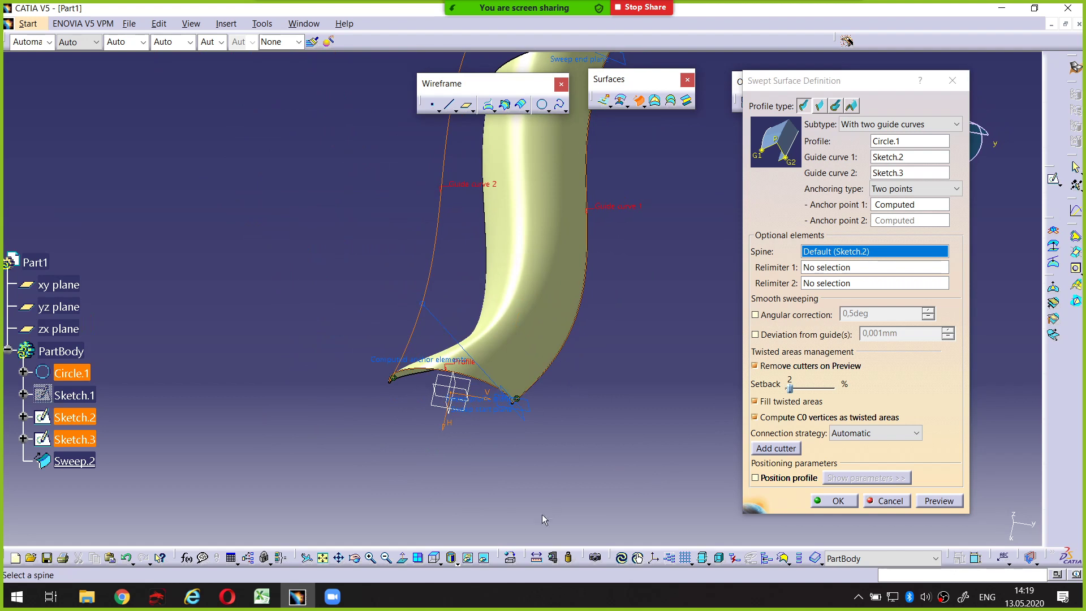
{"action": "left_click", "coordinate": [434, 557]}
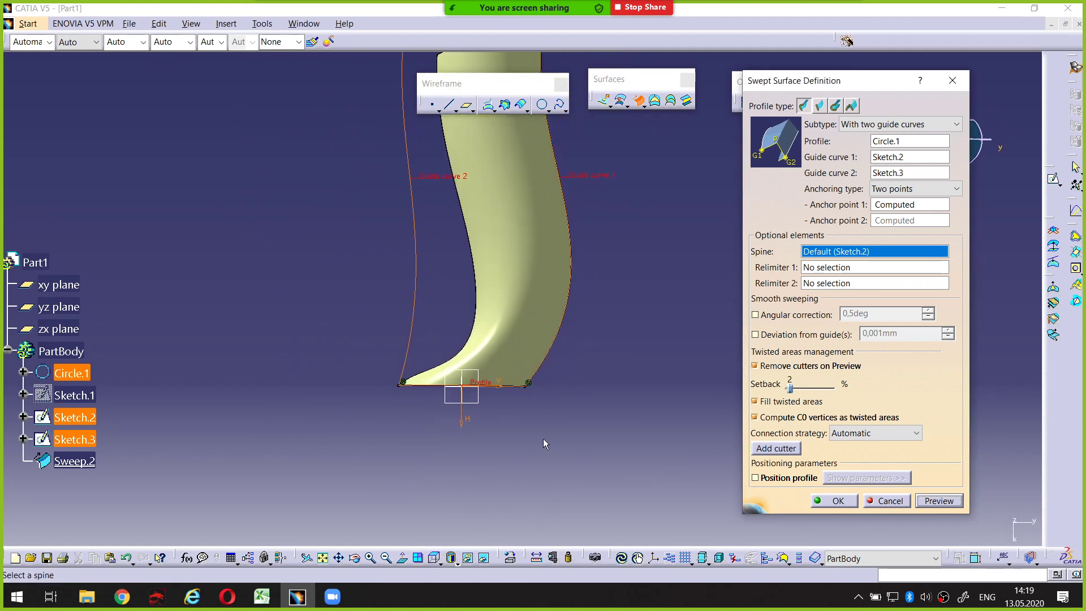
{"action": "middle_click_drag", "start_coordinate": [546, 432], "coordinate": [560, 400]}
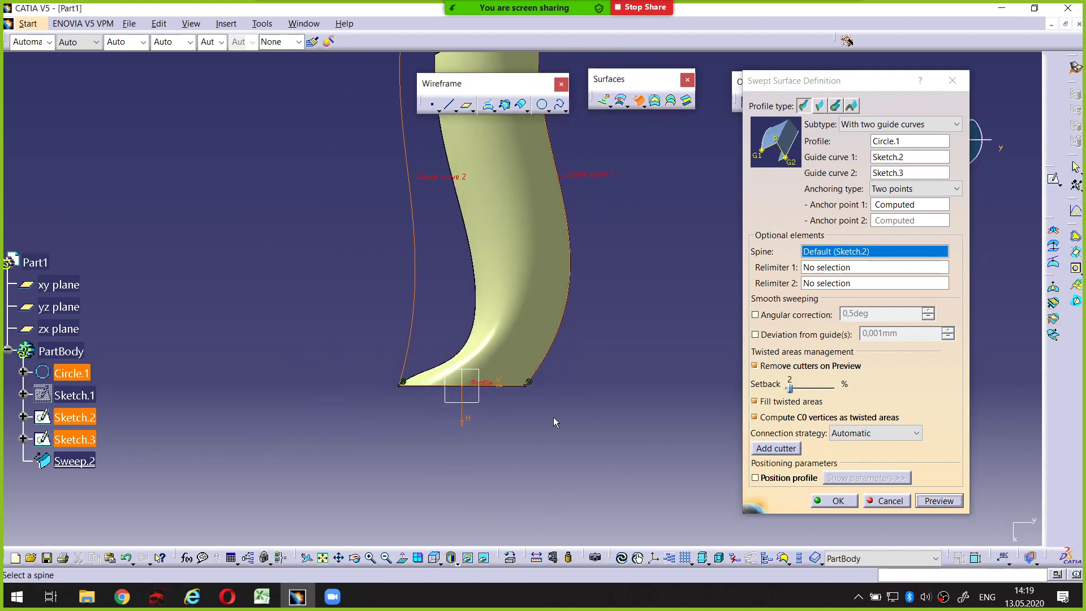
{"action": "left_click", "coordinate": [955, 511]}
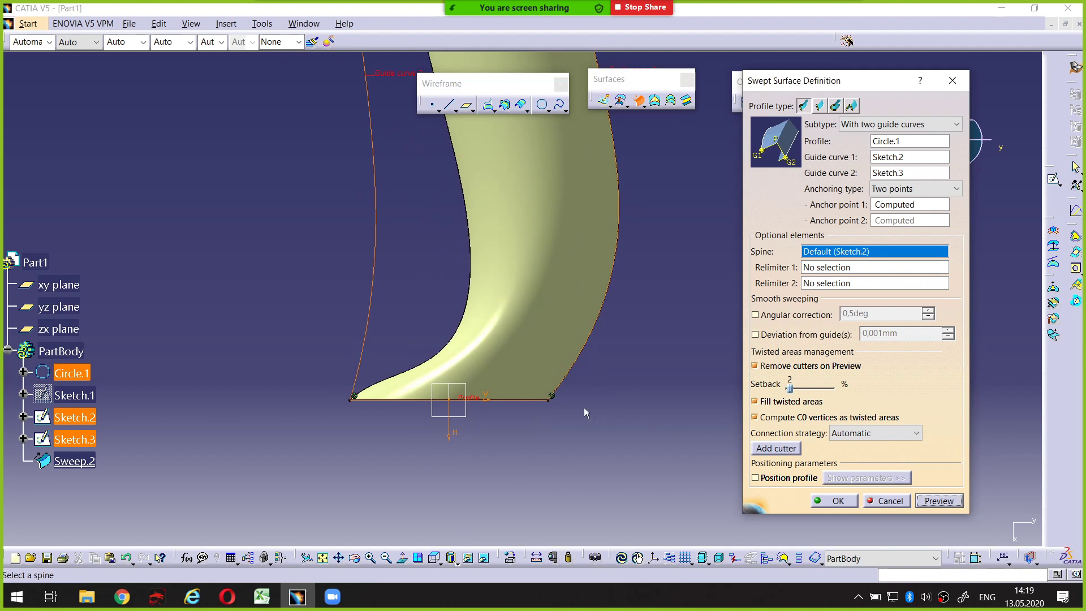
{"action": "key", "text": "ctrl+shift+1"}
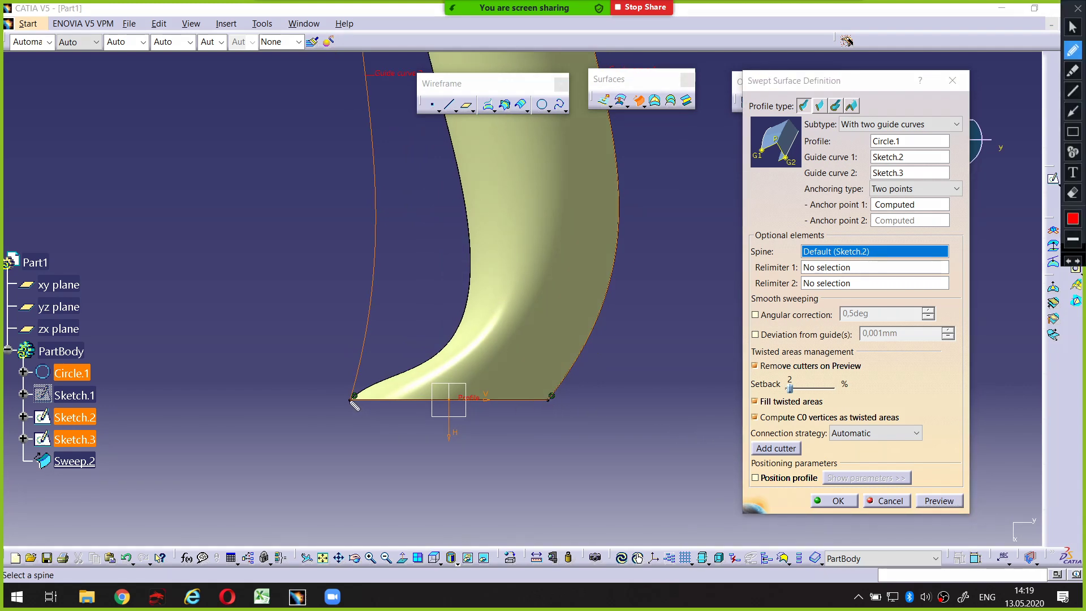
{"action": "left_click_drag", "start_coordinate": [358, 408], "coordinate": [470, 489]}
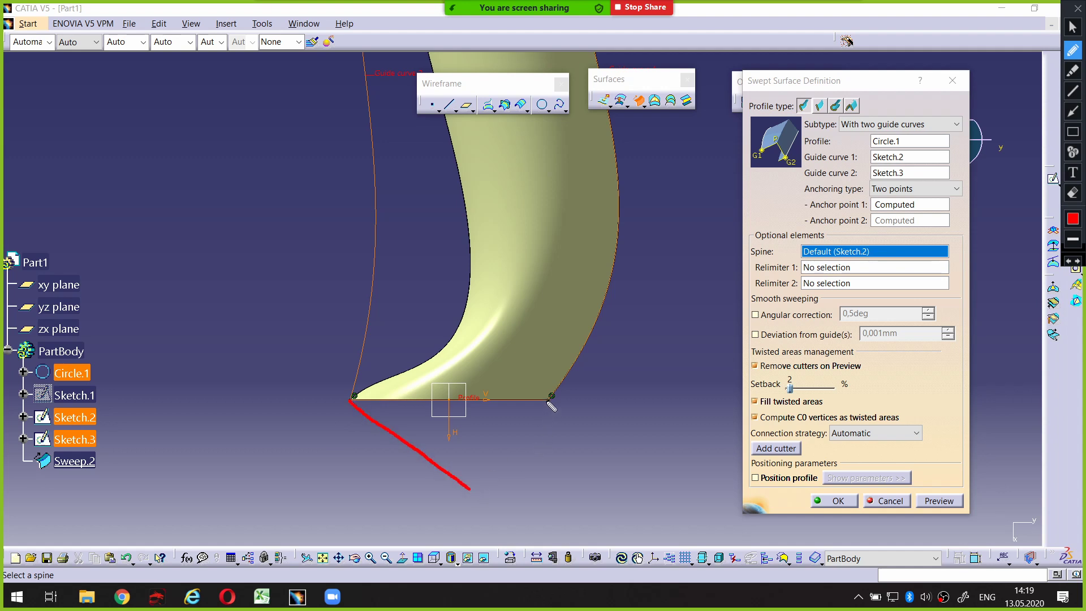
{"action": "mouse_move", "coordinate": [547, 400]}
{"action": "left_mouse_down"}
{"action": "mouse_move", "coordinate": [448, 512]}
{"action": "mouse_move", "coordinate": [488, 480]}
{"action": "left_mouse_up"}
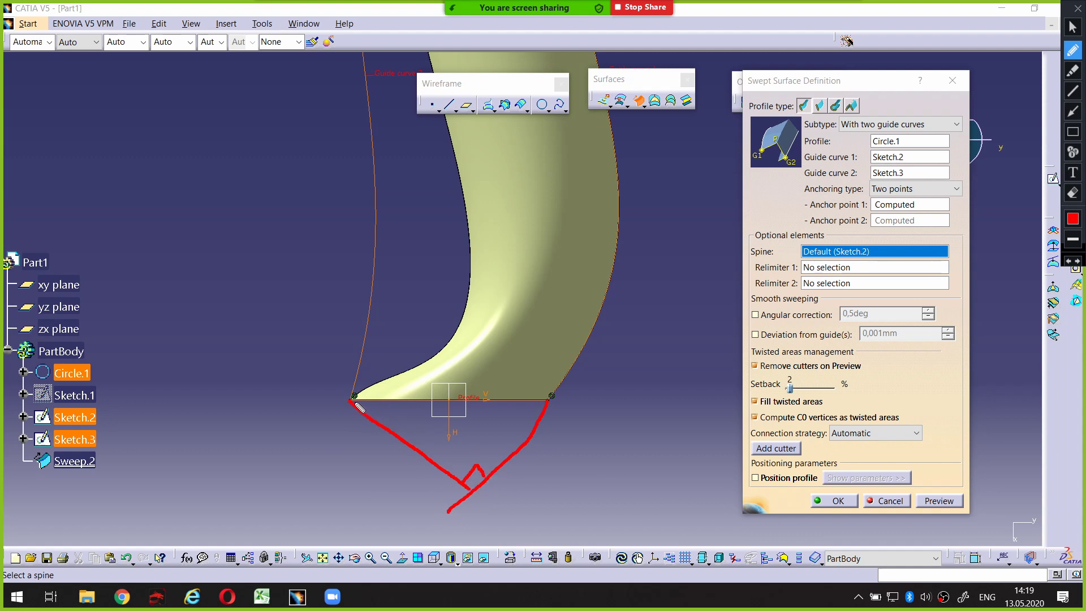
{"action": "left_click_drag", "start_coordinate": [351, 400], "coordinate": [551, 399]}
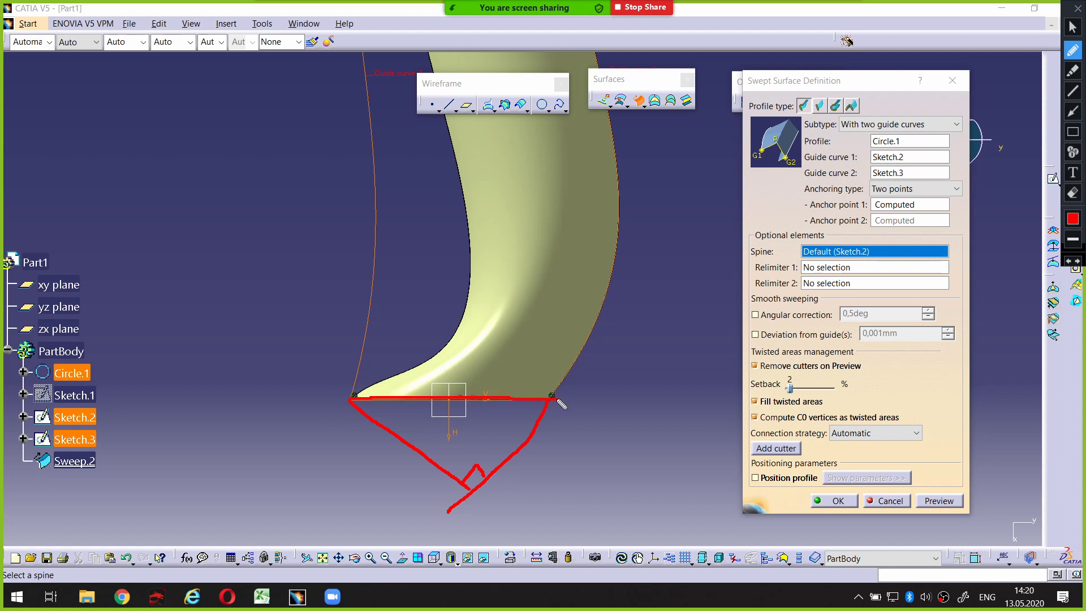
{"action": "key", "text": "Escape"}
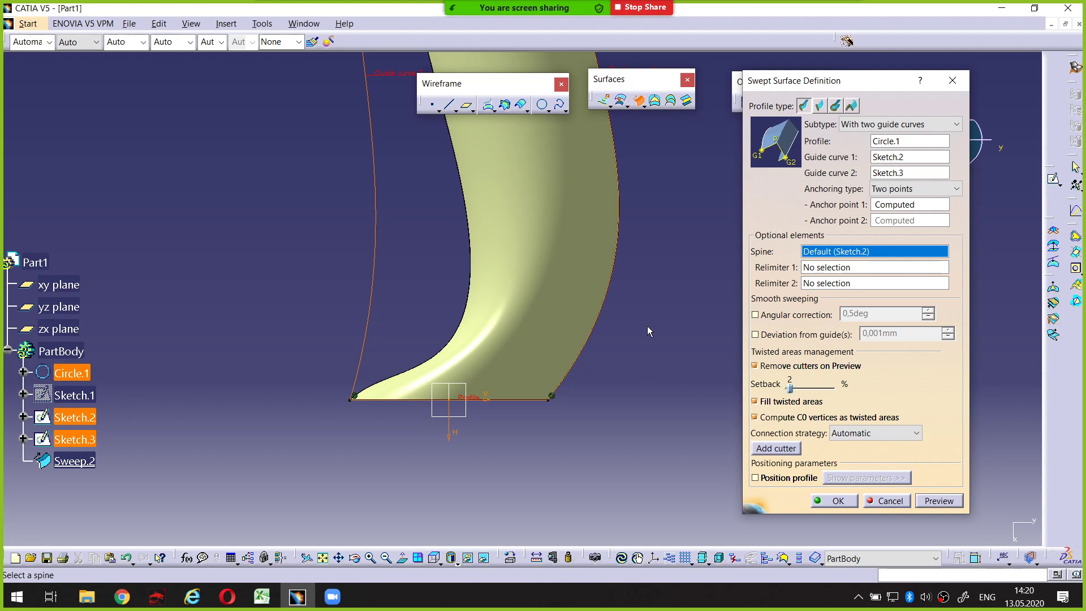
{"action": "middle_click_drag", "start_coordinate": [567, 402], "coordinate": [591, 330]}
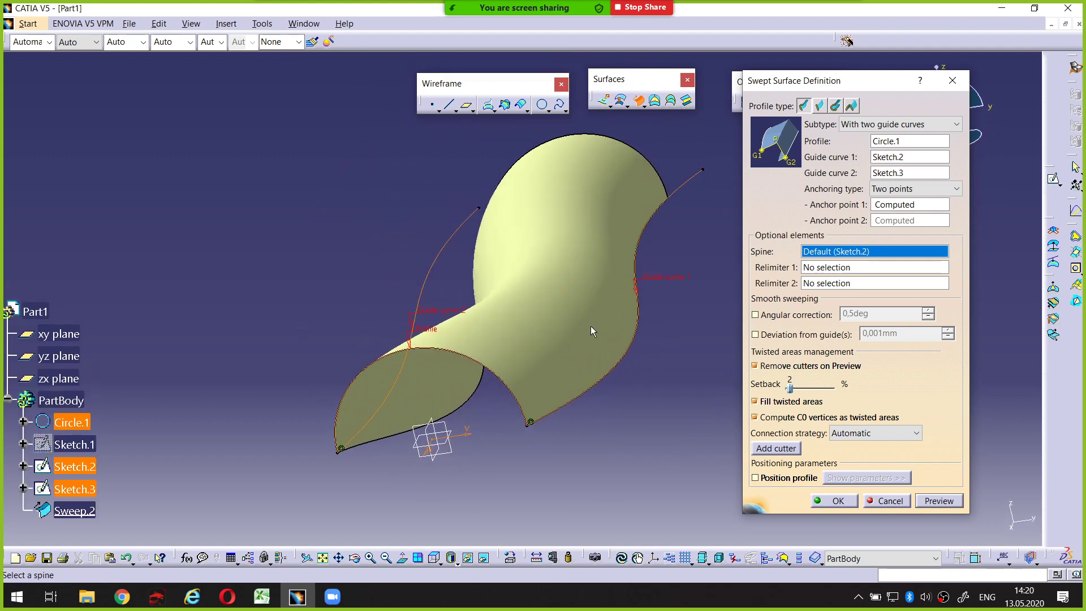
Step: Commit Sweep.2, then try a 'With pulling direction' sweep and cancel it
{"action": "left_click", "coordinate": [836, 501]}
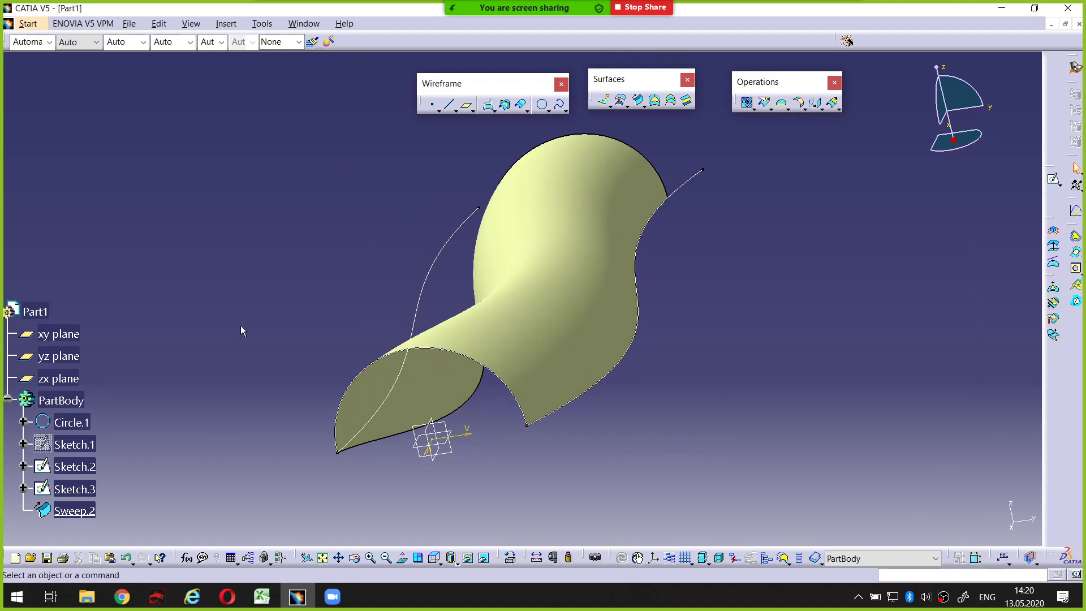
{"action": "middle_click_drag", "start_coordinate": [409, 346], "coordinate": [401, 289]}
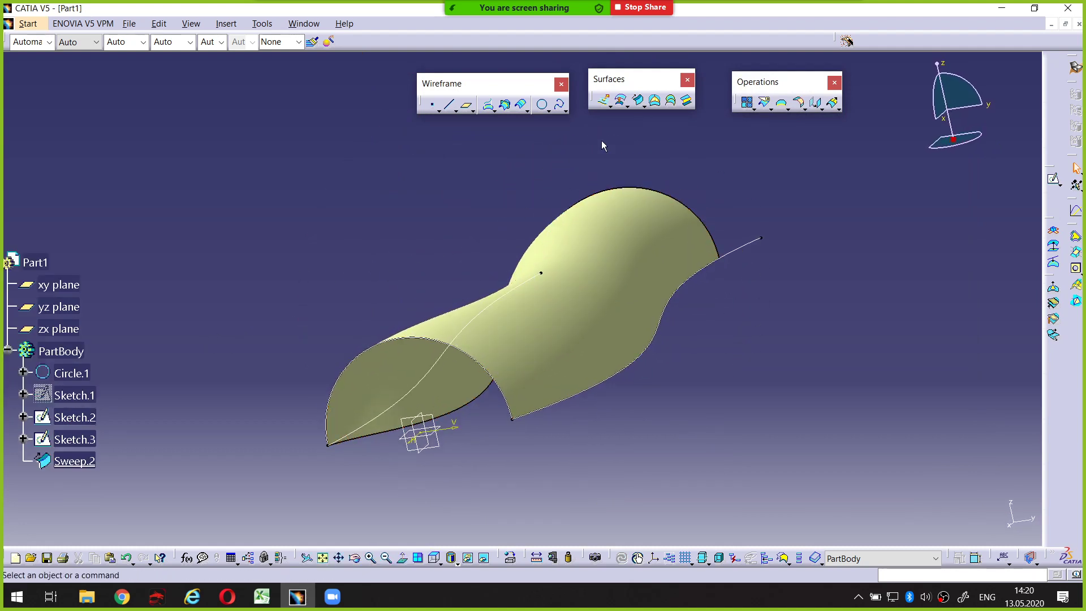
{"action": "left_click", "coordinate": [637, 101]}
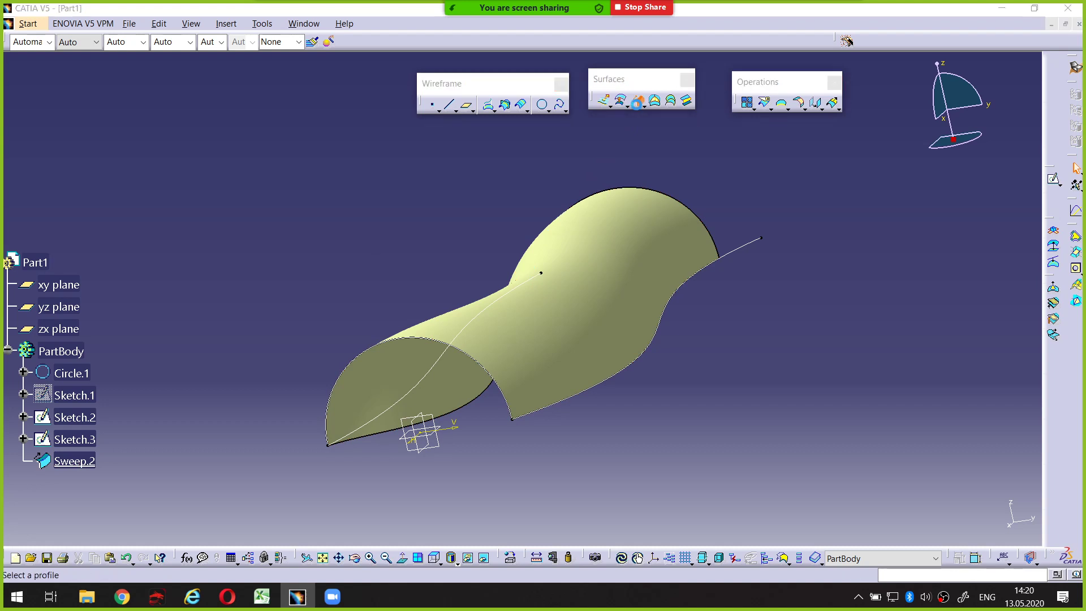
{"action": "left_click", "coordinate": [869, 125]}
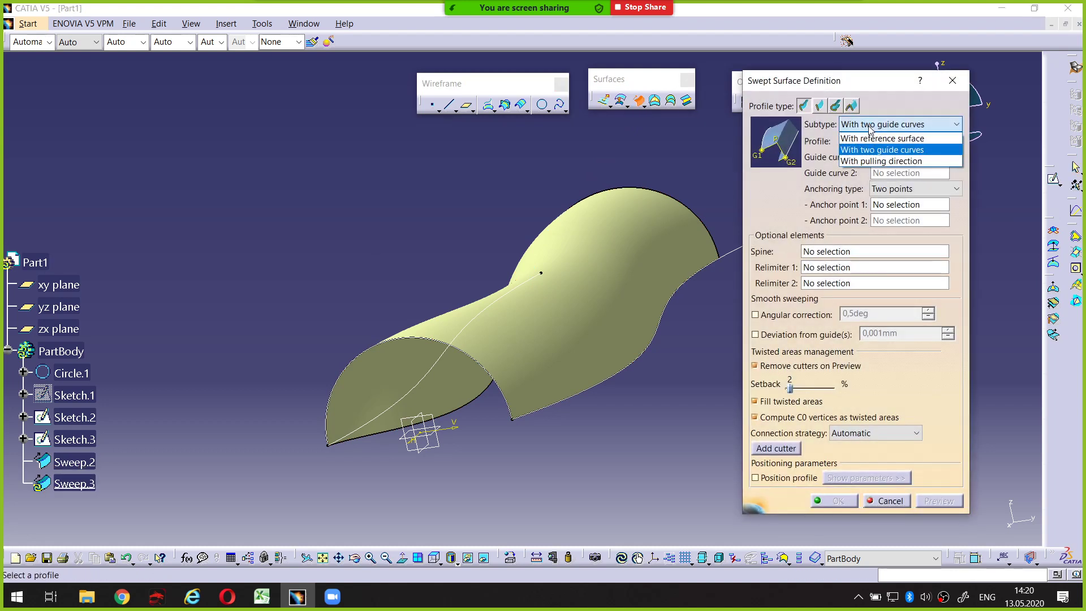
{"action": "left_click", "coordinate": [860, 162]}
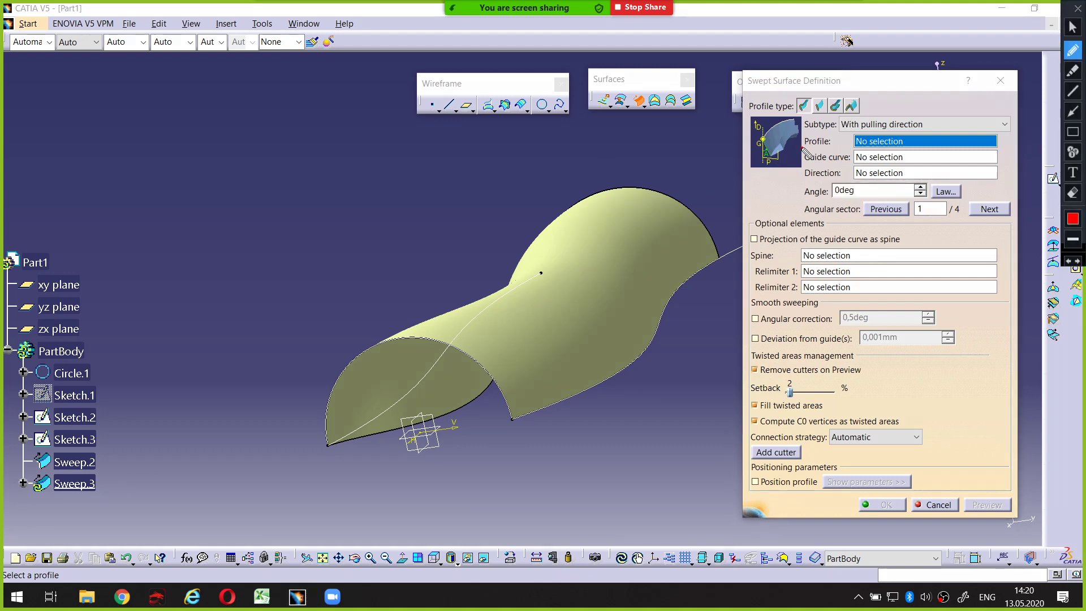
{"action": "mouse_move", "coordinate": [803, 148]}
{"action": "left_mouse_down"}
{"action": "mouse_move", "coordinate": [836, 149]}
{"action": "mouse_move", "coordinate": [841, 164]}
{"action": "mouse_move", "coordinate": [817, 182]}
{"action": "left_mouse_up"}
{"action": "key", "text": "Escape"}
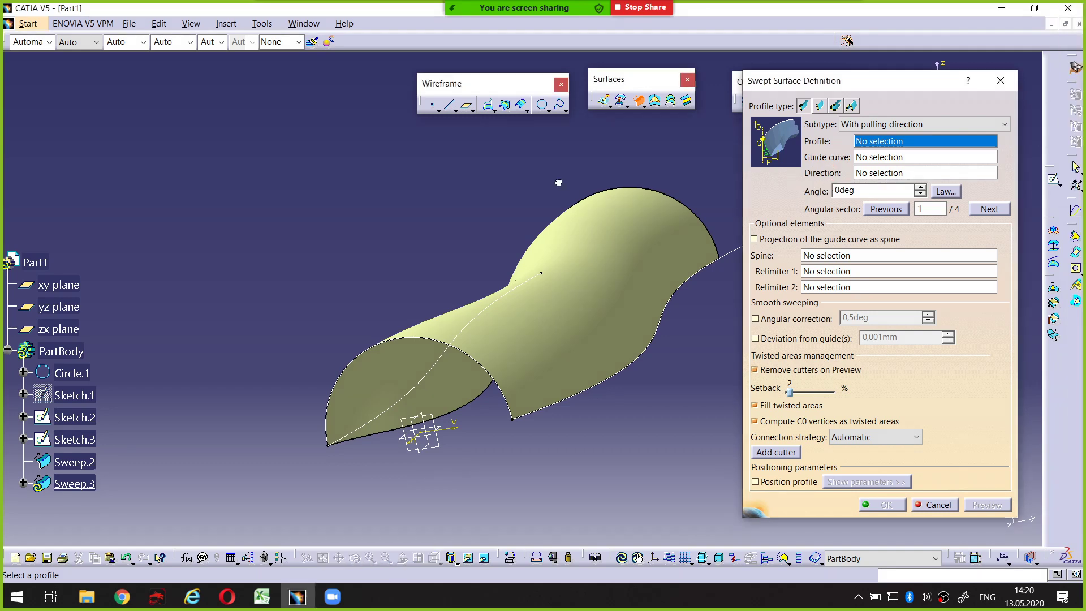
{"action": "left_click", "coordinate": [936, 504]}
Step: Delete Sweep.2 from the tree and confirm
{"action": "left_click", "coordinate": [74, 461]}
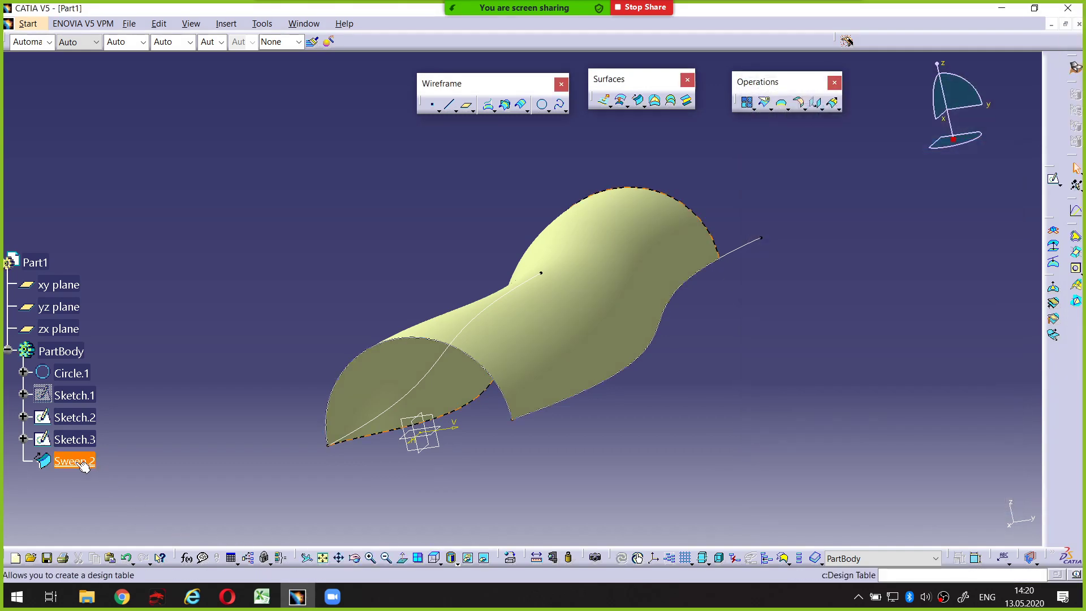
{"action": "key", "text": "Delete"}
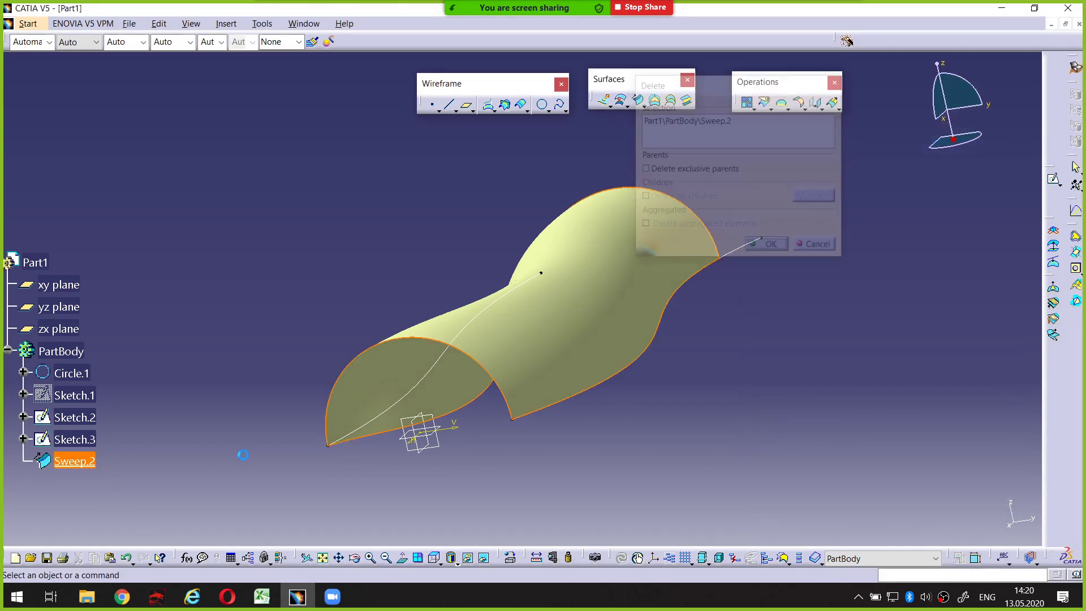
{"action": "key", "text": "Return"}
Step: Inspect the remaining wireframe by selecting Circle.1 and the Sketch.2 guide
{"action": "middle_click_drag", "start_coordinate": [501, 307], "coordinate": [496, 328]}
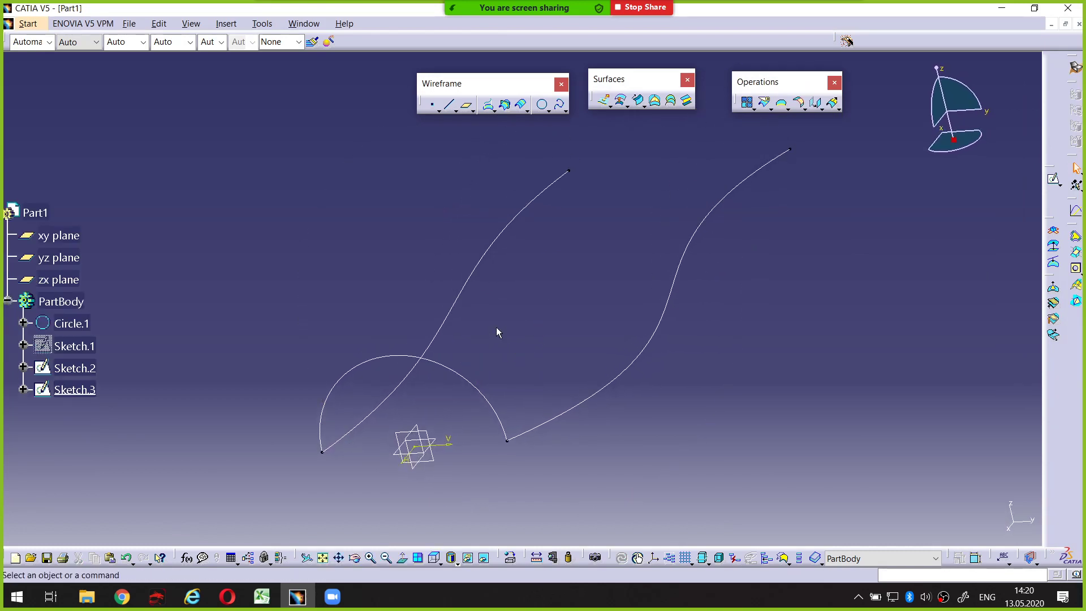
{"action": "left_click", "coordinate": [453, 366]}
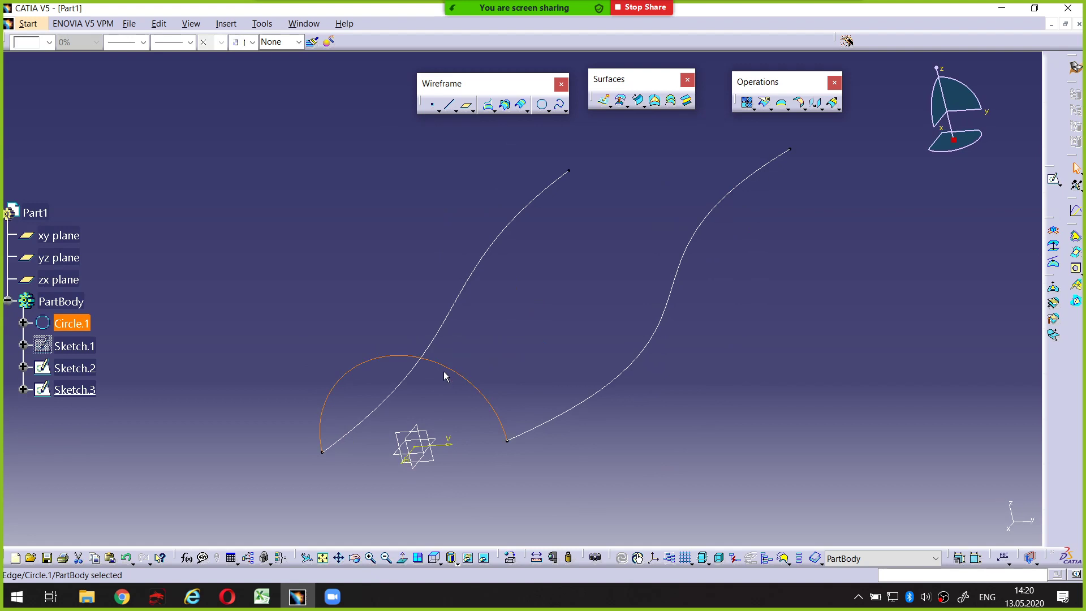
{"action": "left_click", "coordinate": [544, 435]}
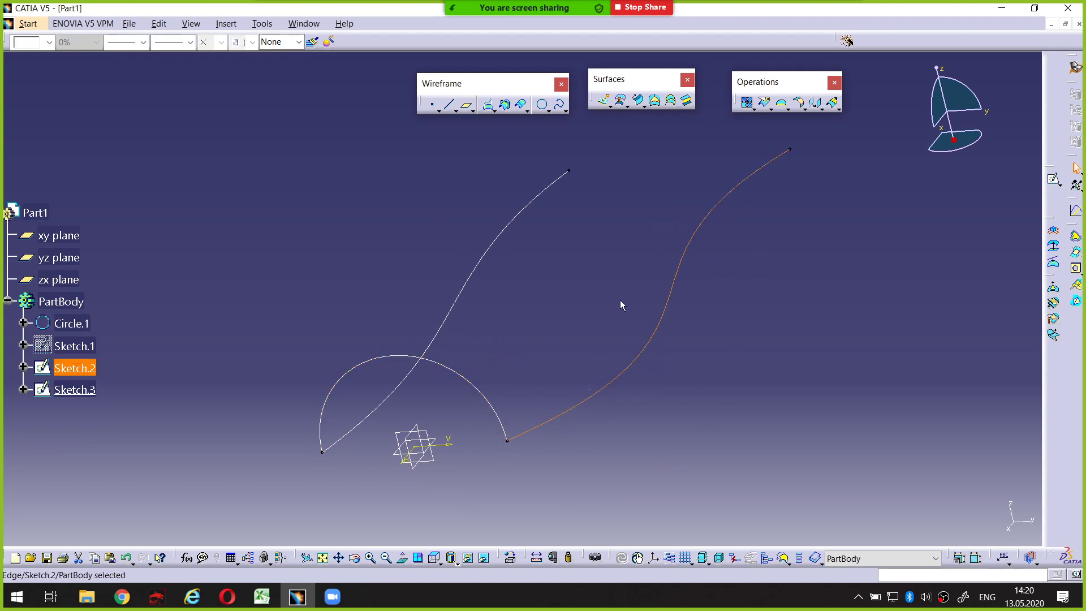
{"action": "middle_click_drag", "start_coordinate": [653, 328], "coordinate": [660, 344]}
{"action": "left_click", "coordinate": [668, 270]}
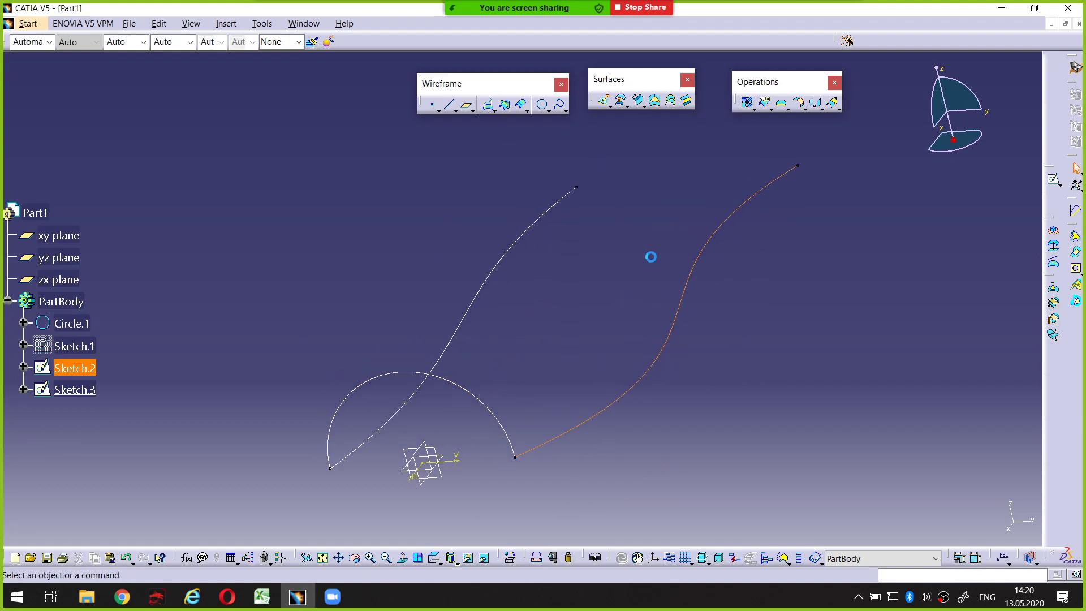
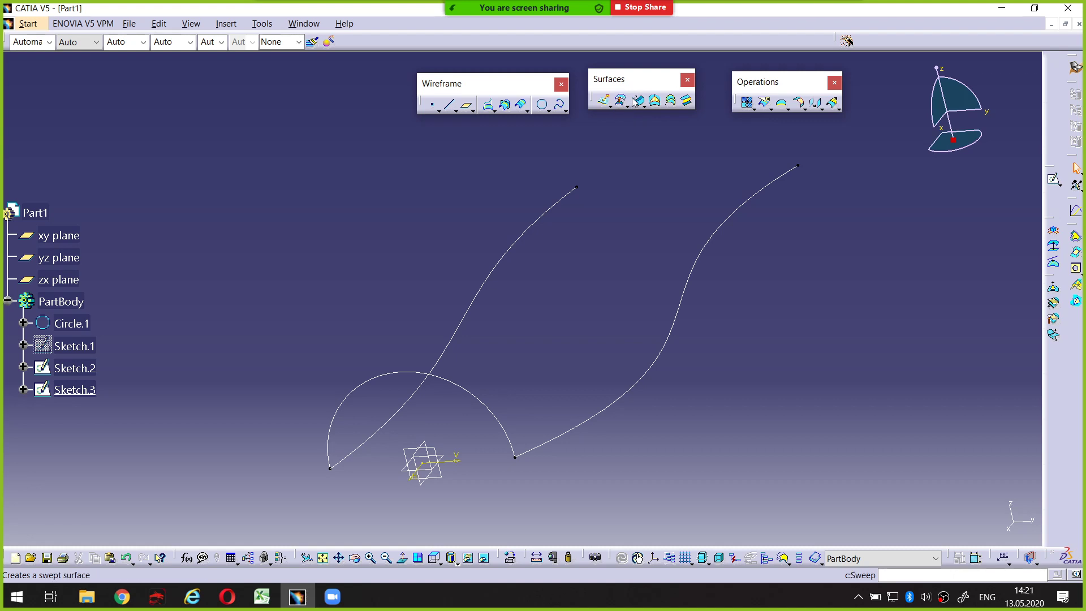
Step: Preview a sweep of Circle.1 along guide Sketch.3, pulled along the Y Component
{"action": "left_click", "coordinate": [638, 101]}
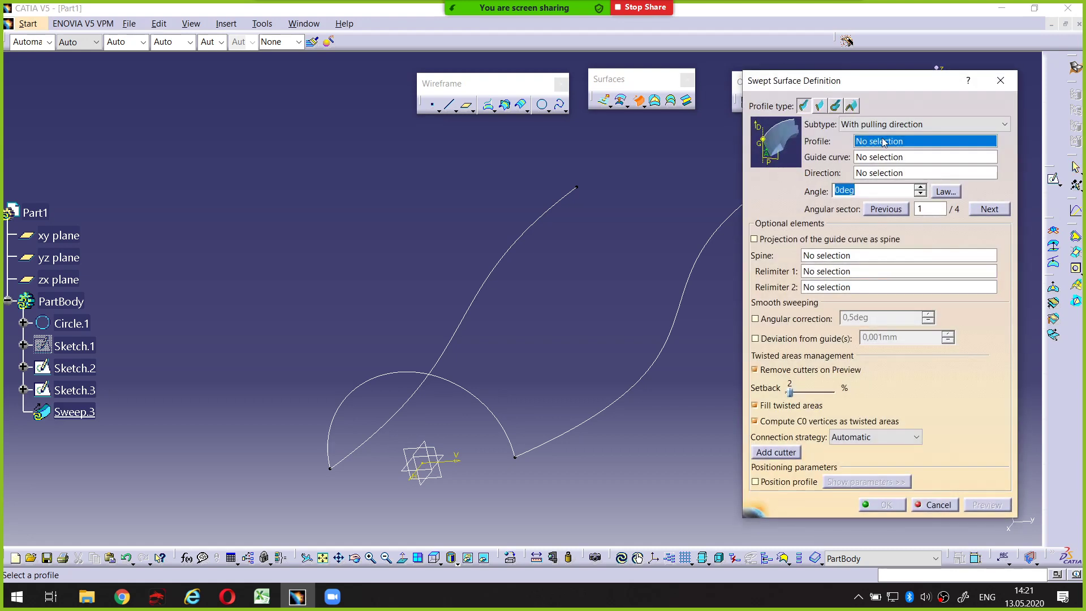
{"action": "left_click", "coordinate": [485, 390]}
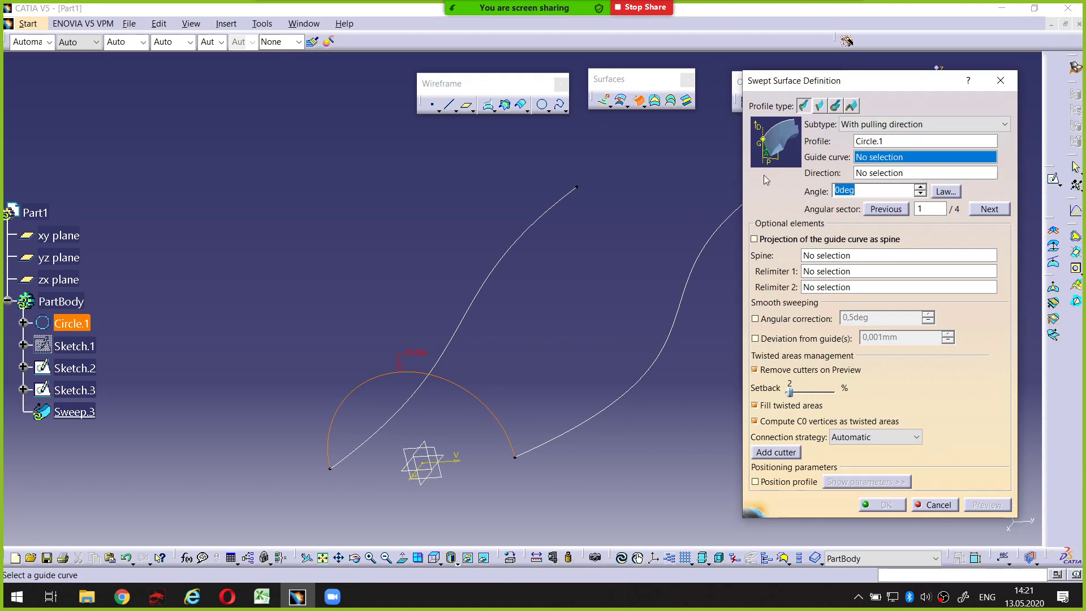
{"action": "middle_click_drag", "start_coordinate": [657, 239], "coordinate": [677, 347]}
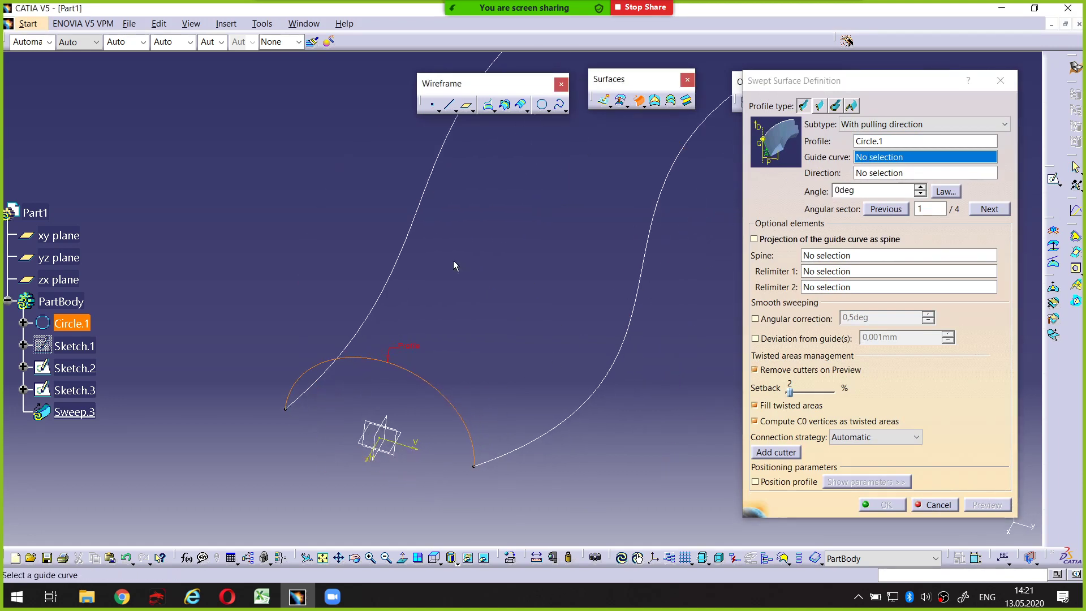
{"action": "left_click", "coordinate": [411, 240]}
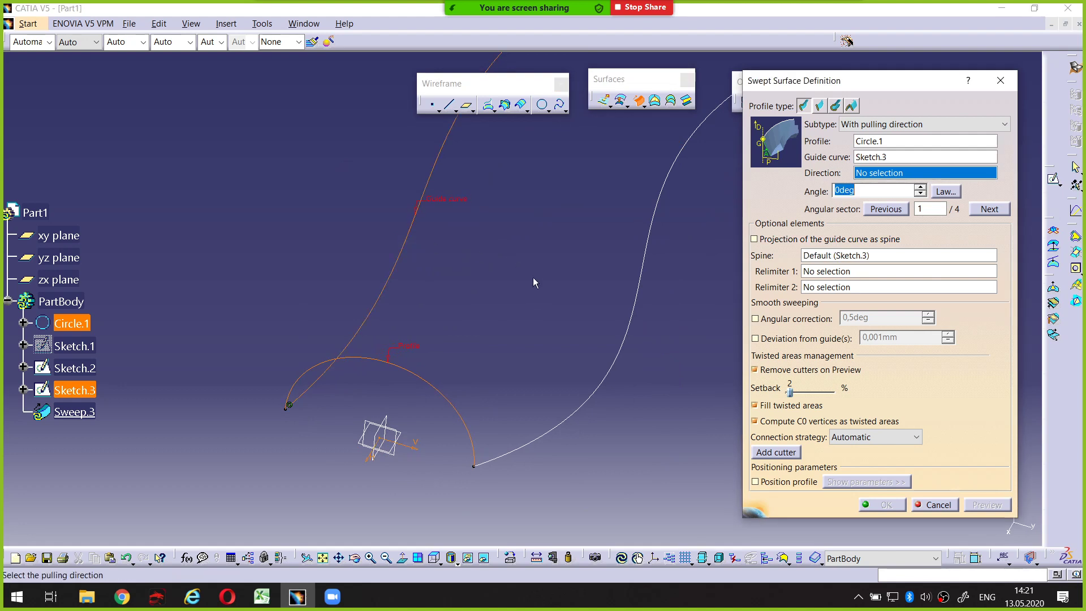
{"action": "mouse_move", "coordinate": [533, 277]}
{"action": "middle_mouse_down"}
{"action": "mouse_move", "coordinate": [529, 262]}
{"action": "mouse_move", "coordinate": [602, 188]}
{"action": "middle_mouse_up"}
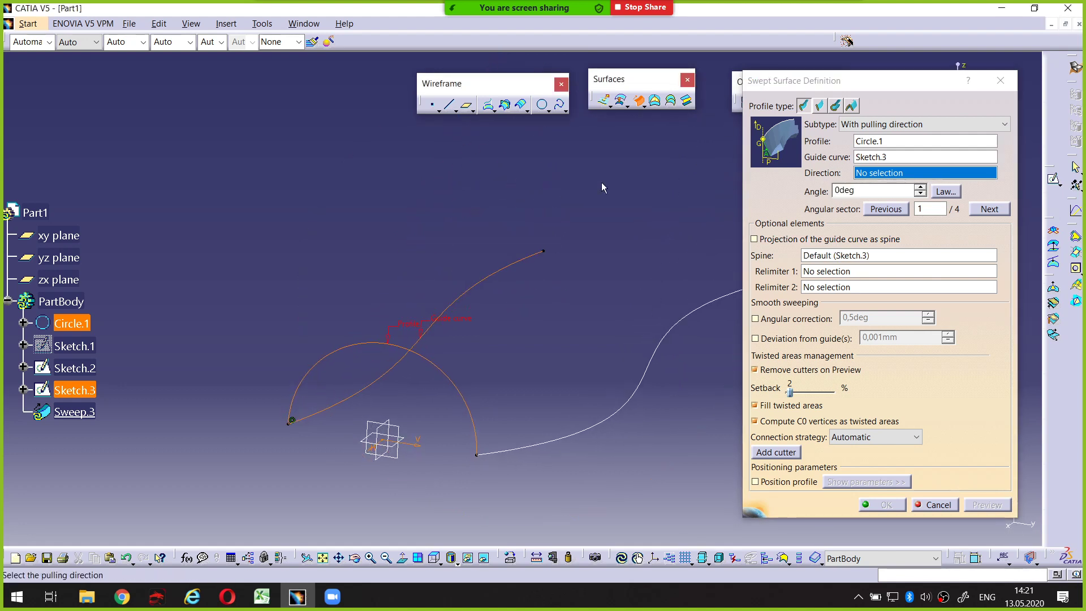
{"action": "right_click", "coordinate": [875, 174]}
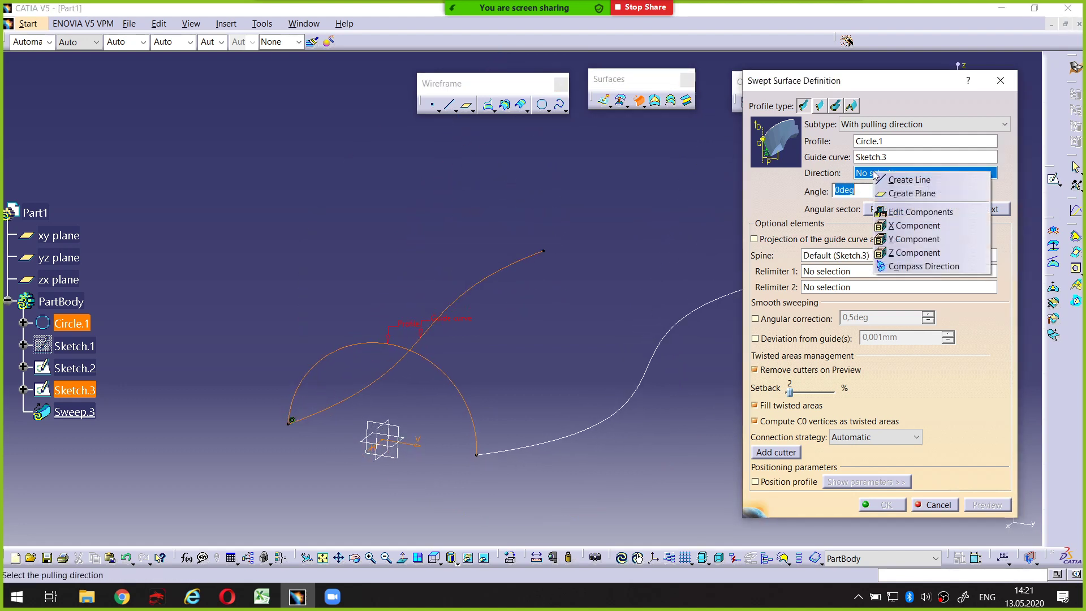
{"action": "left_click", "coordinate": [887, 242]}
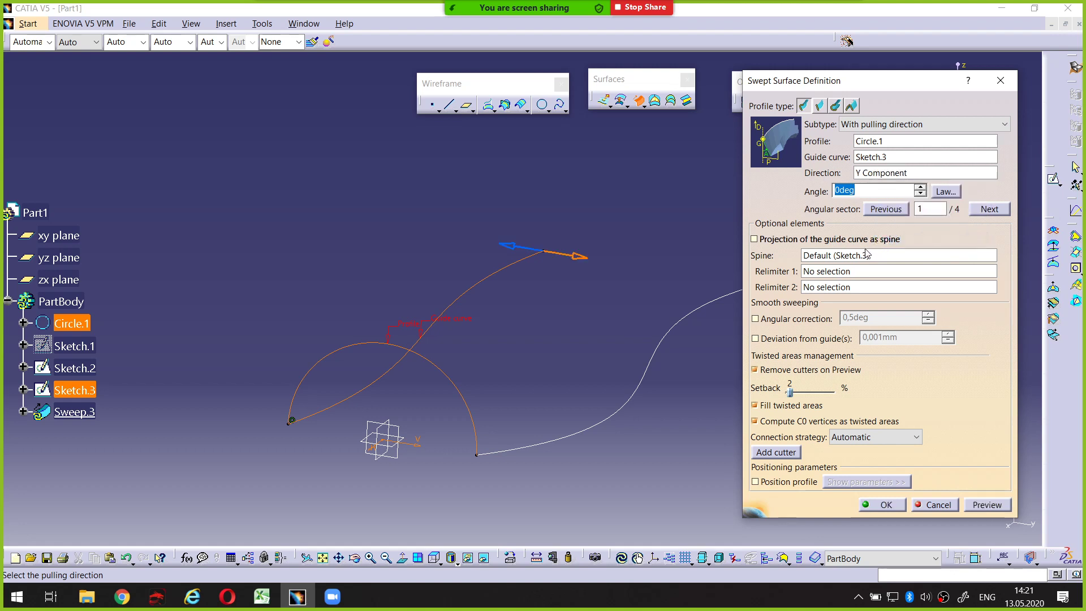
{"action": "left_click", "coordinate": [985, 505]}
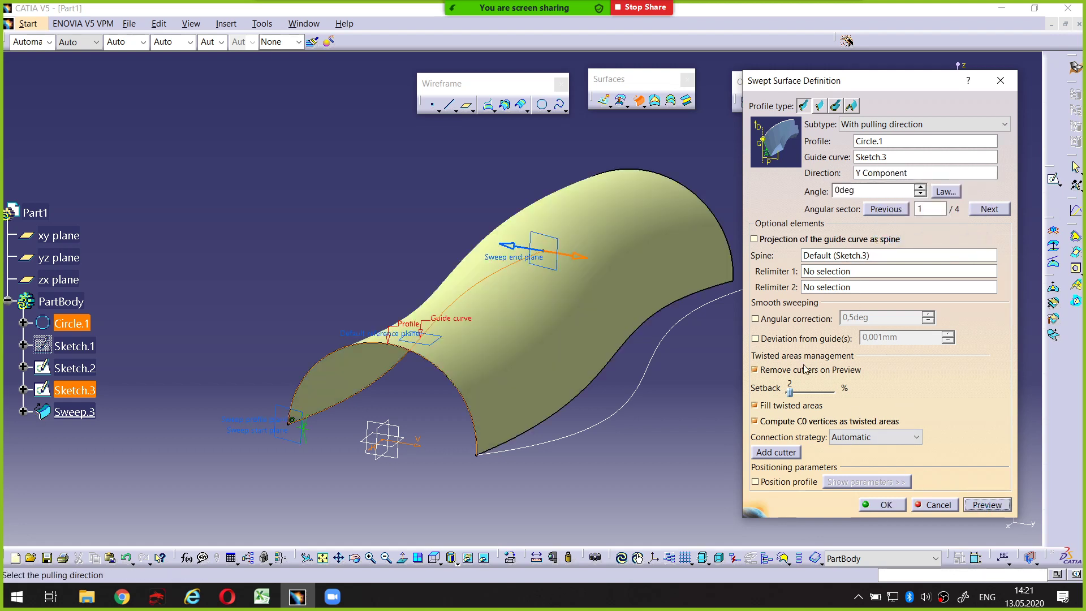
Step: Orbit, zoom and pan to inspect the end of the previewed sweep
{"action": "mouse_move", "coordinate": [579, 304]}
{"action": "middle_mouse_down"}
{"action": "mouse_move", "coordinate": [615, 385]}
{"action": "mouse_move", "coordinate": [587, 398]}
{"action": "mouse_move", "coordinate": [589, 380]}
{"action": "middle_mouse_up"}
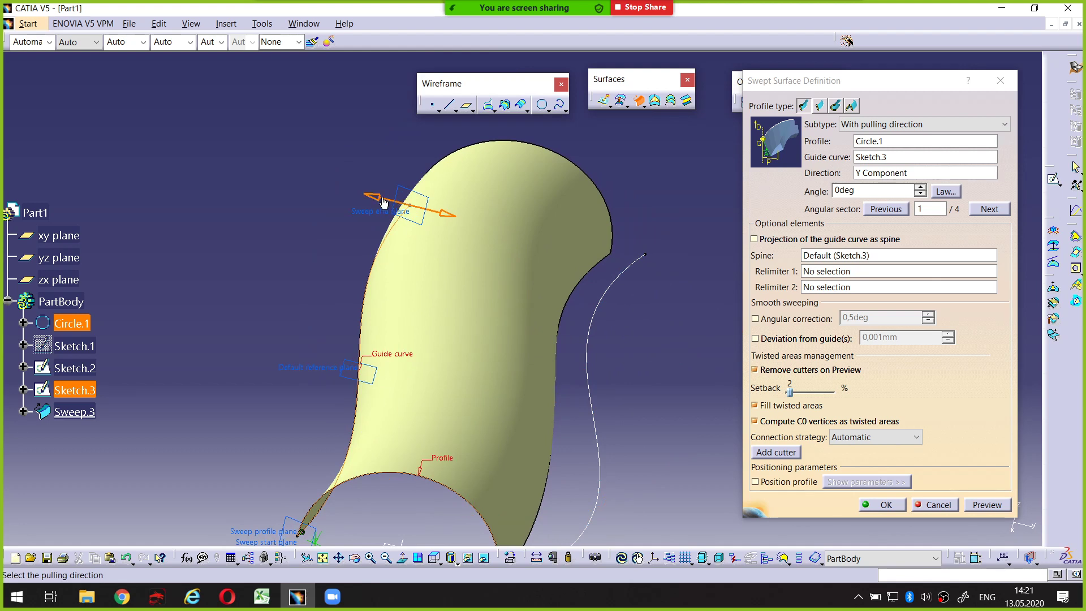
{"action": "mouse_move", "coordinate": [427, 227]}
{"action": "middle_mouse_down"}
{"action": "mouse_move", "coordinate": [516, 320]}
{"action": "mouse_move", "coordinate": [516, 407]}
{"action": "mouse_move", "coordinate": [447, 308]}
{"action": "middle_mouse_up"}
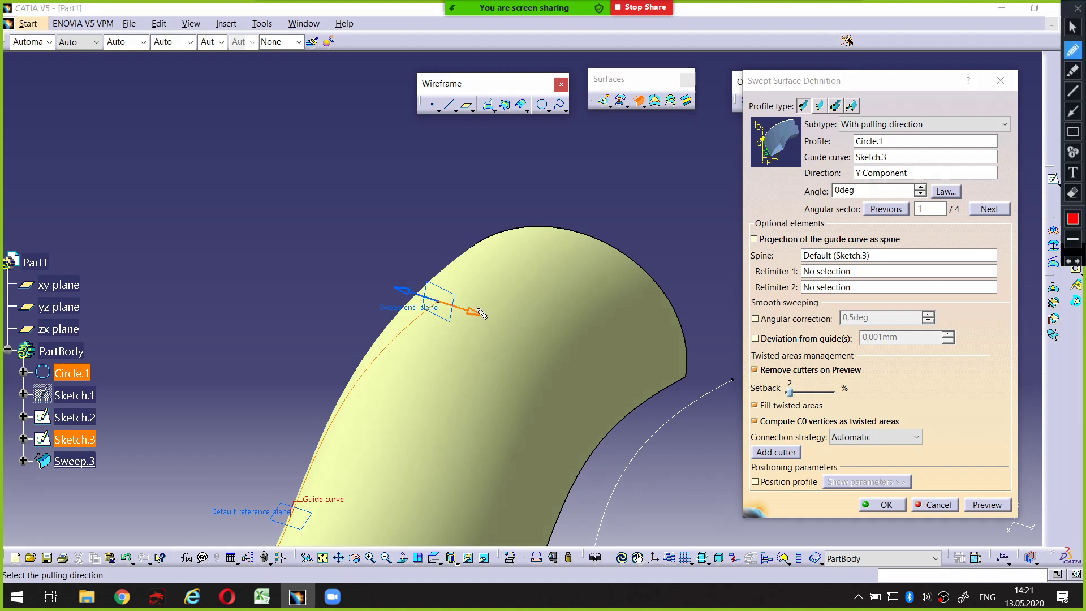
{"action": "key", "text": "ctrl+shift+1"}
{"action": "left_click_drag", "start_coordinate": [481, 314], "coordinate": [371, 294]}
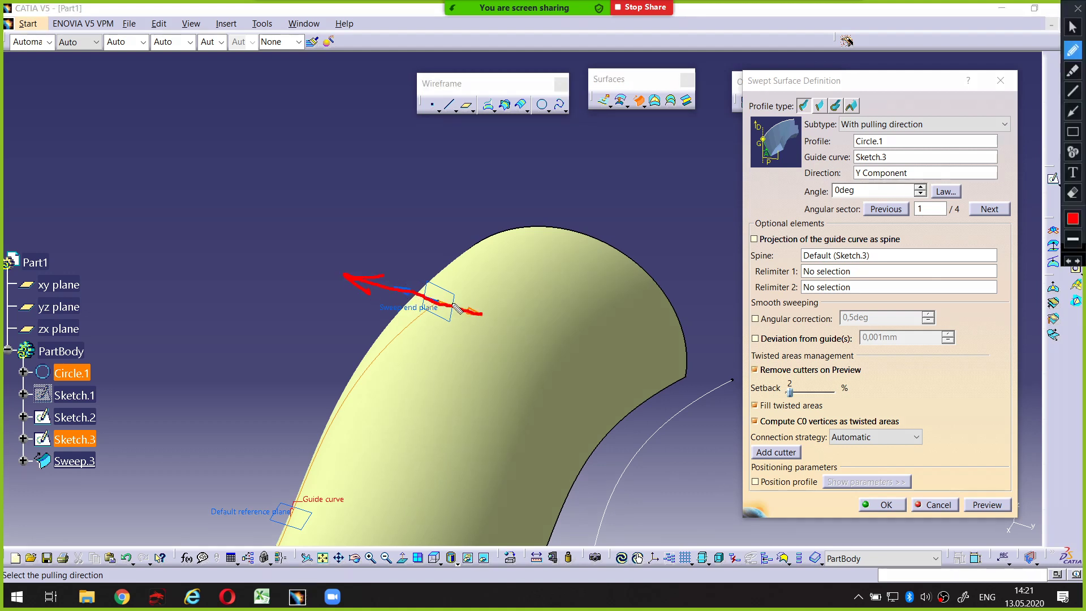
{"action": "key", "text": "ctrl+shift+1"}
{"action": "middle_click_drag", "start_coordinate": [530, 301], "coordinate": [449, 242]}
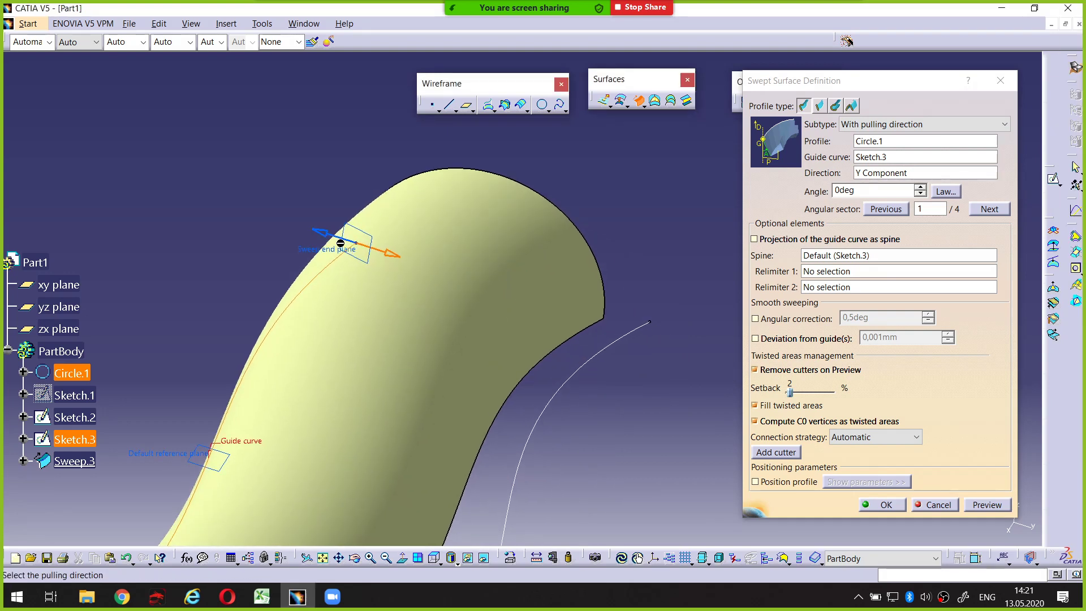
Step: Switch to angular sector 3 of 4 and preview the new solution
{"action": "left_click", "coordinate": [325, 241]}
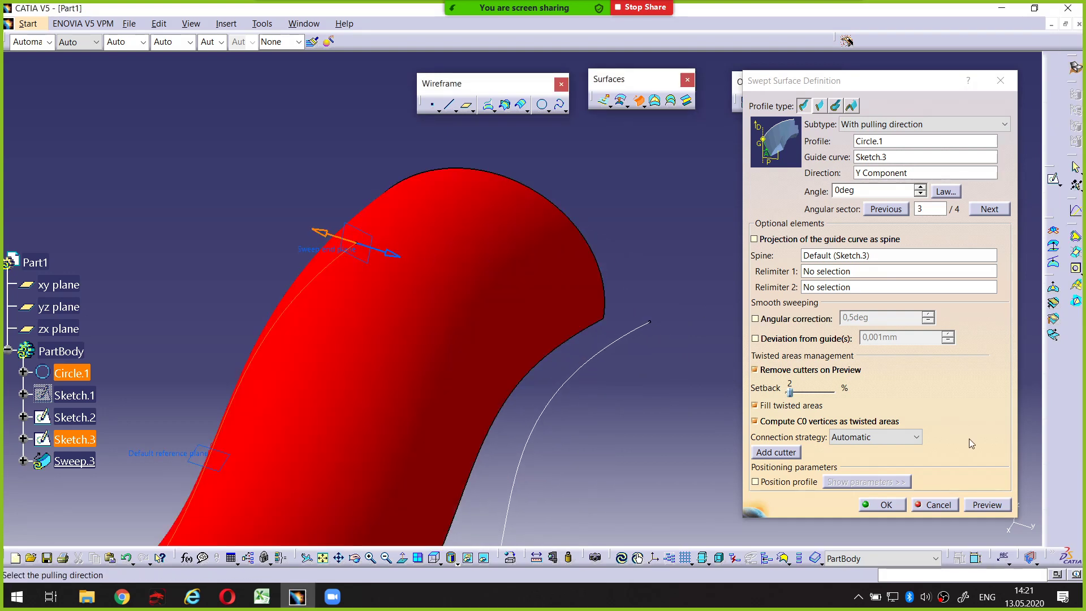
{"action": "left_click", "coordinate": [987, 504]}
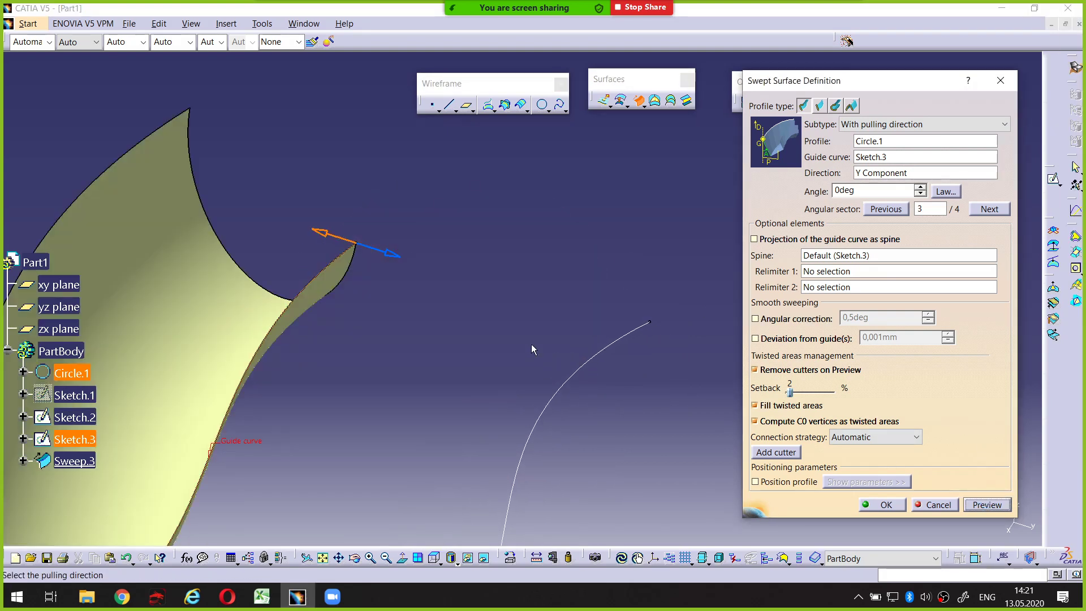
{"action": "mouse_move", "coordinate": [531, 344]}
{"action": "middle_mouse_down"}
{"action": "mouse_move", "coordinate": [471, 337]}
{"action": "mouse_move", "coordinate": [536, 260]}
{"action": "mouse_move", "coordinate": [522, 290]}
{"action": "mouse_move", "coordinate": [531, 332]}
{"action": "mouse_move", "coordinate": [521, 254]}
{"action": "mouse_move", "coordinate": [506, 262]}
{"action": "mouse_move", "coordinate": [563, 244]}
{"action": "mouse_move", "coordinate": [414, 315]}
{"action": "middle_mouse_up"}
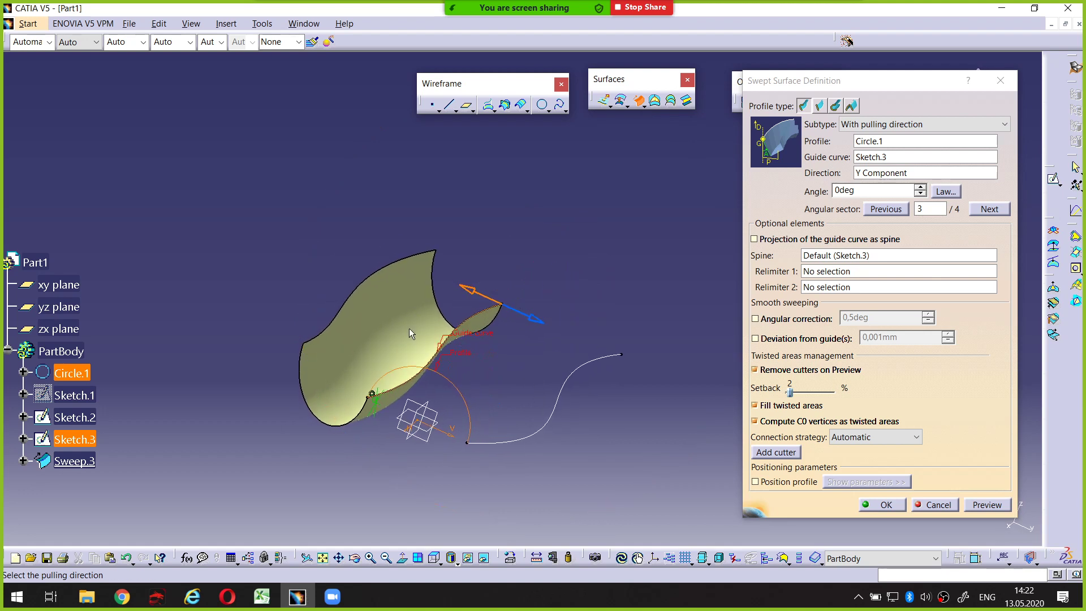
Step: Switch back to angular sector 1 and preview it
{"action": "left_click", "coordinate": [533, 319]}
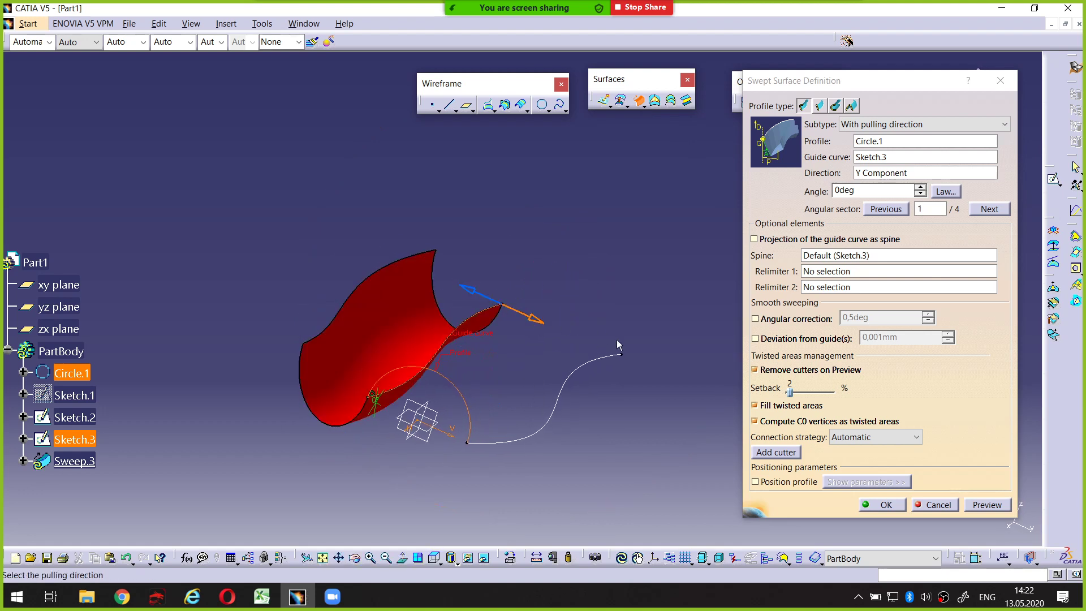
{"action": "left_click", "coordinate": [983, 503]}
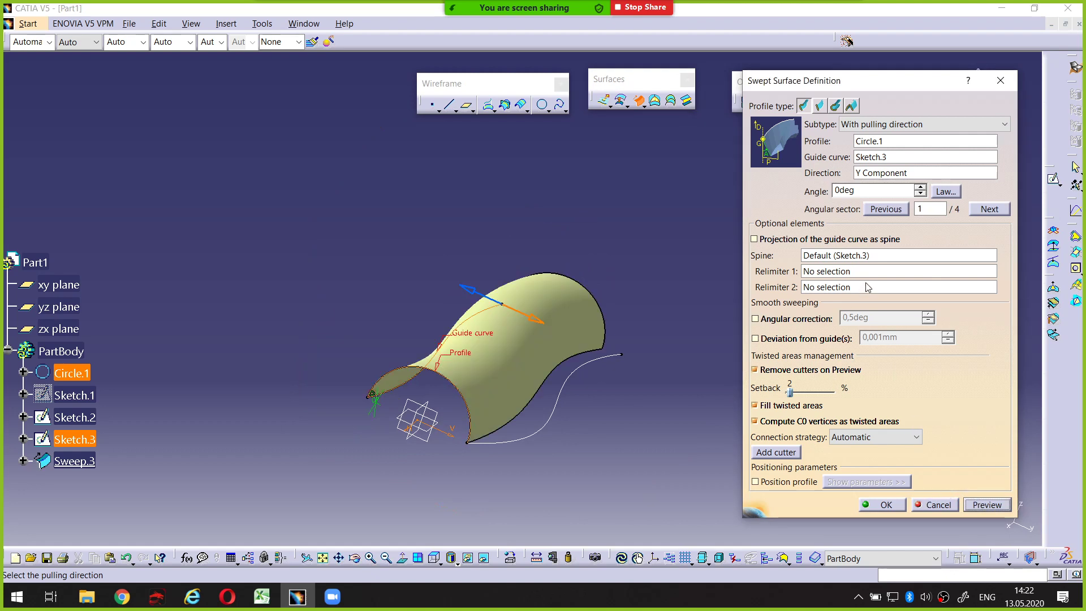
{"action": "mouse_move", "coordinate": [821, 199]}
{"action": "left_mouse_down"}
{"action": "mouse_move", "coordinate": [800, 199]}
{"action": "mouse_move", "coordinate": [788, 216]}
{"action": "mouse_move", "coordinate": [1024, 218]}
{"action": "mouse_move", "coordinate": [1018, 195]}
{"action": "mouse_move", "coordinate": [814, 205]}
{"action": "left_mouse_up"}
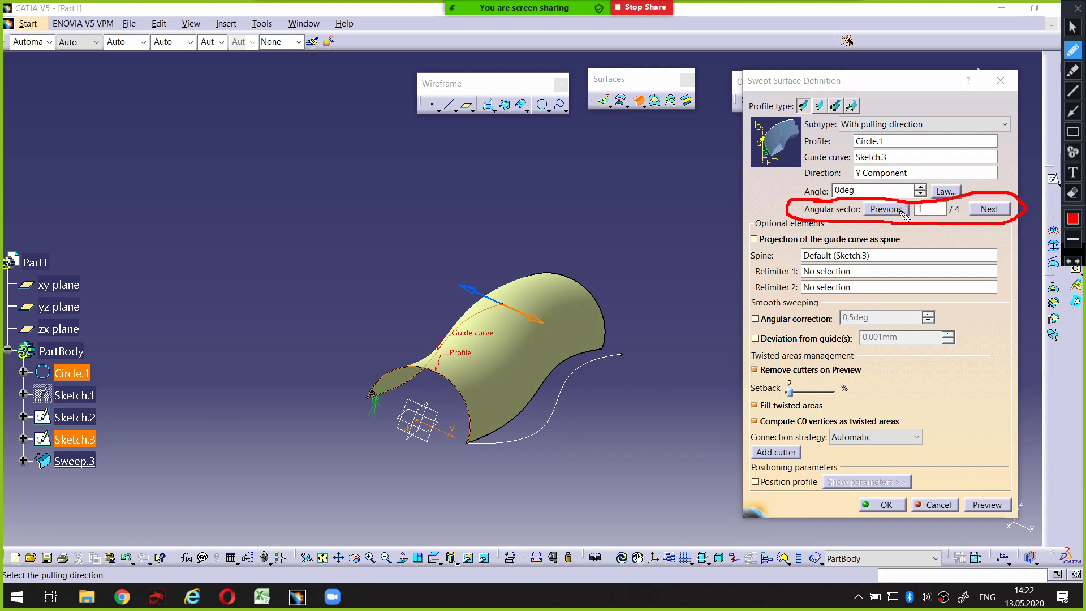
{"action": "key", "text": "Escape"}
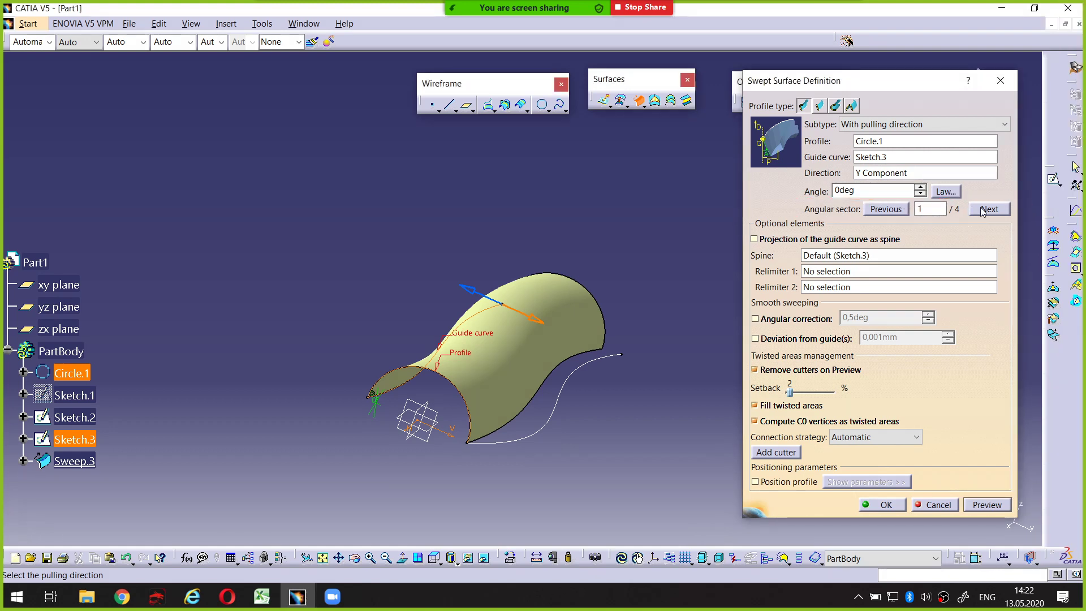
Step: Preview angular sectors 2 and 3, inspecting each surface
{"action": "left_click", "coordinate": [982, 209]}
{"action": "left_click", "coordinate": [978, 504]}
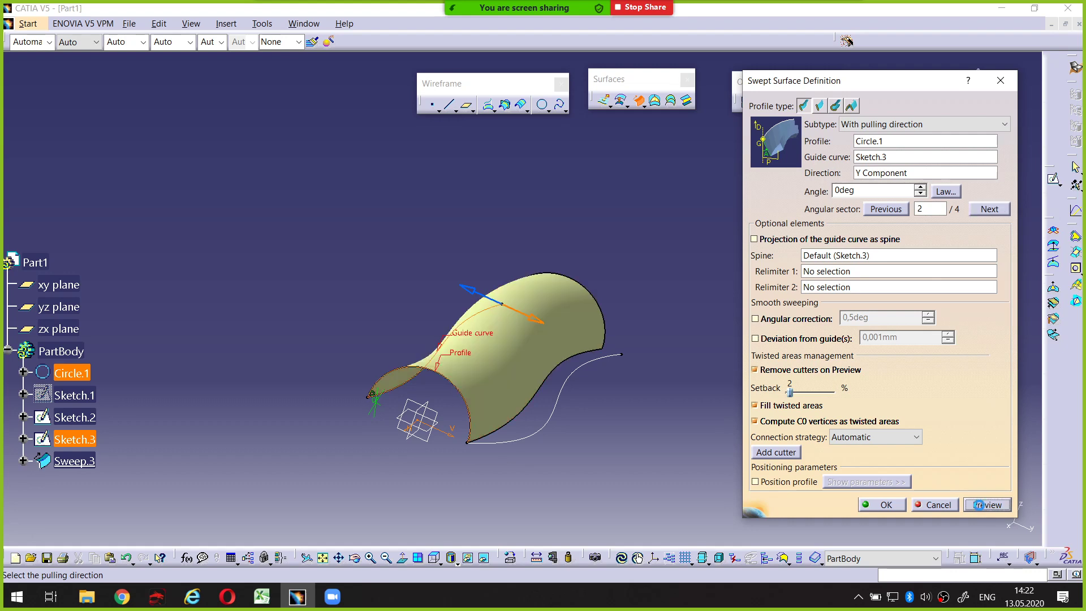
{"action": "middle_click_drag", "start_coordinate": [584, 336], "coordinate": [769, 252]}
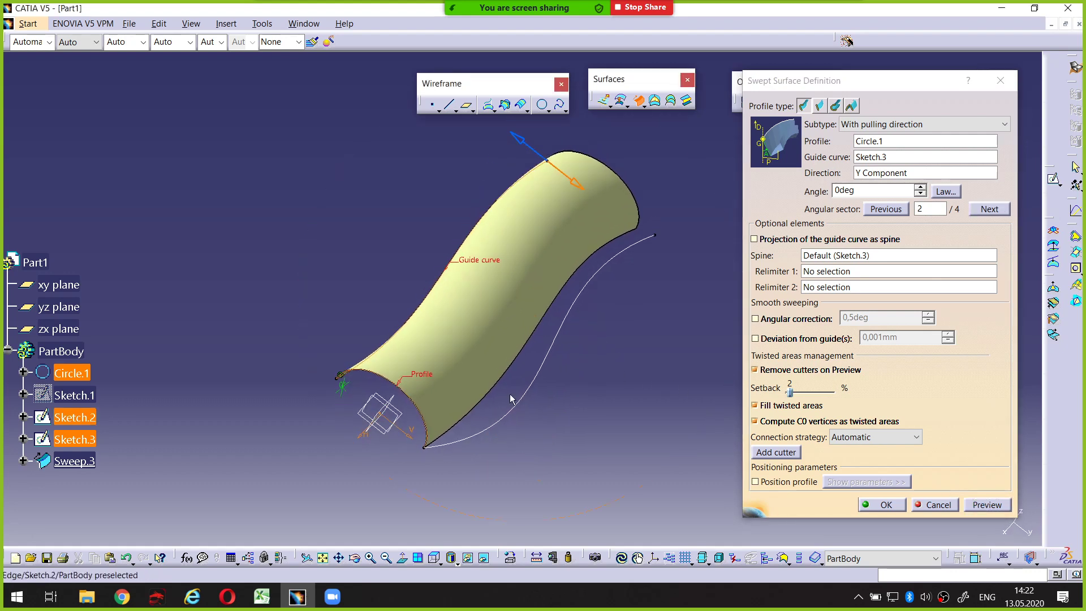
{"action": "left_click", "coordinate": [1001, 209]}
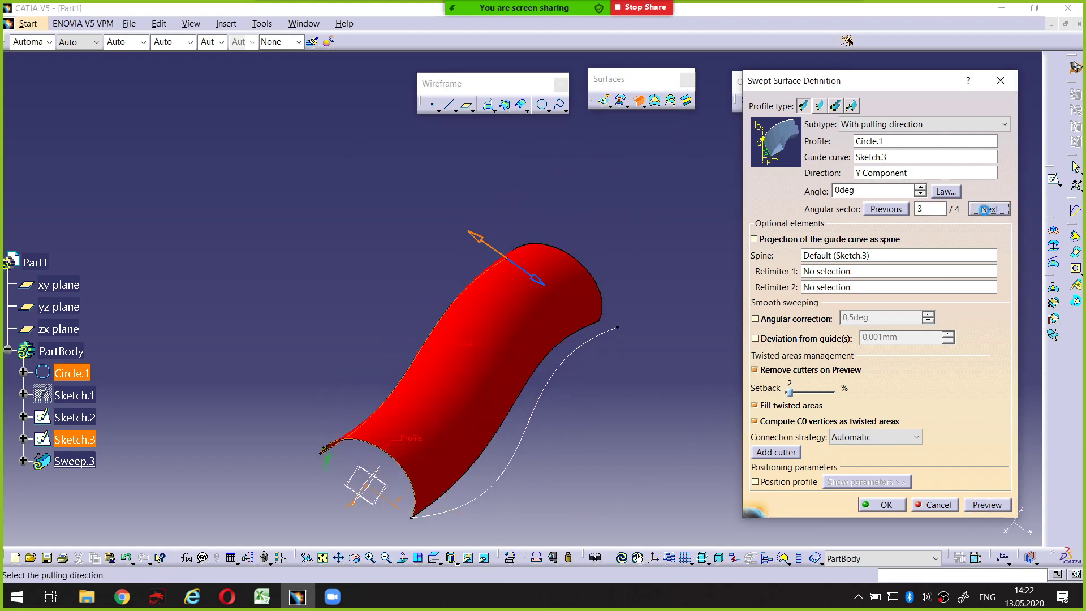
{"action": "left_click", "coordinate": [988, 505]}
{"action": "mouse_move", "coordinate": [525, 323]}
{"action": "middle_mouse_down"}
{"action": "mouse_move", "coordinate": [545, 329]}
{"action": "mouse_move", "coordinate": [714, 269]}
{"action": "middle_mouse_up"}
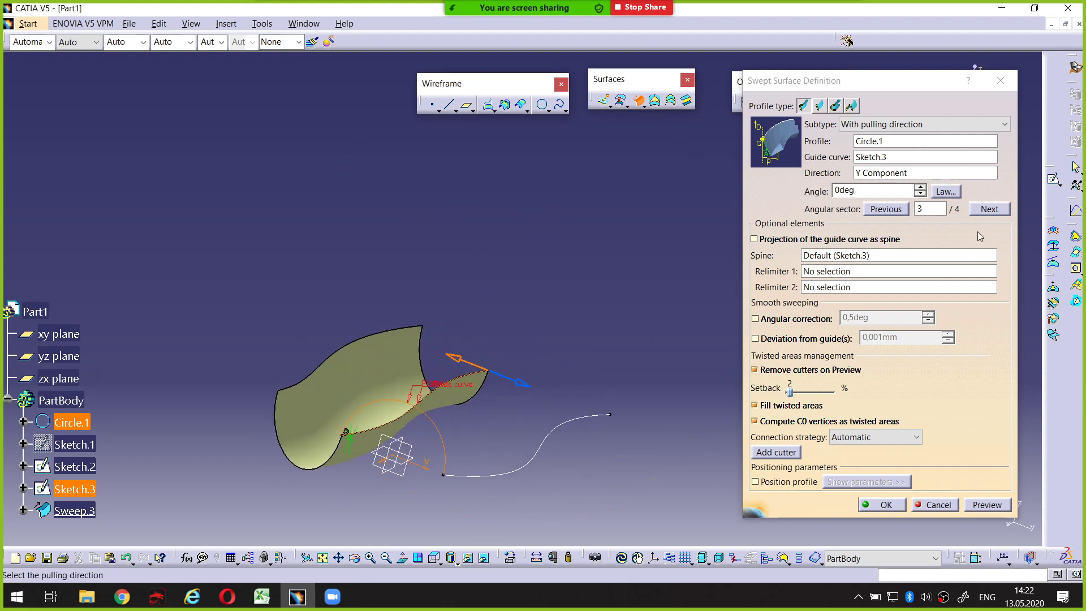
Step: Preview angular sector 4, then step back to sector 1 and preview again
{"action": "left_click", "coordinate": [988, 209]}
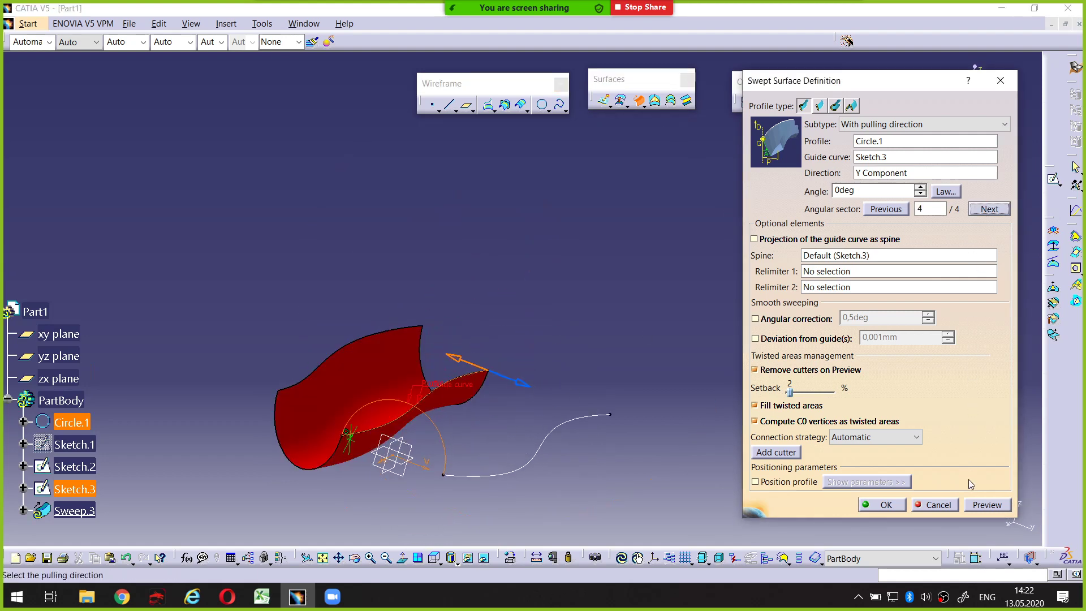
{"action": "left_click", "coordinate": [977, 505]}
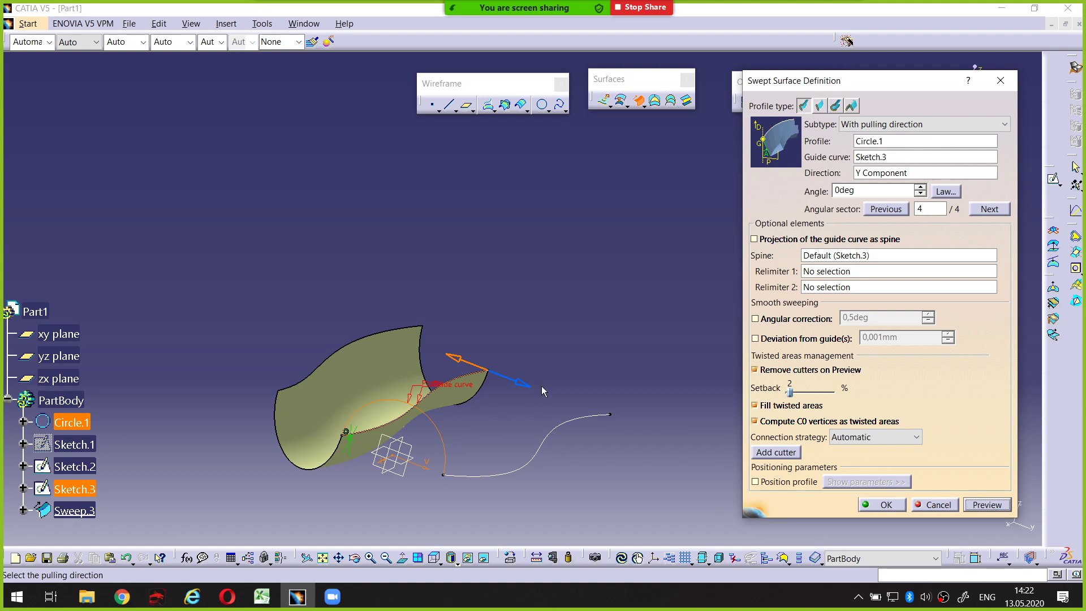
{"action": "middle_click_drag", "start_coordinate": [480, 405], "coordinate": [490, 435]}
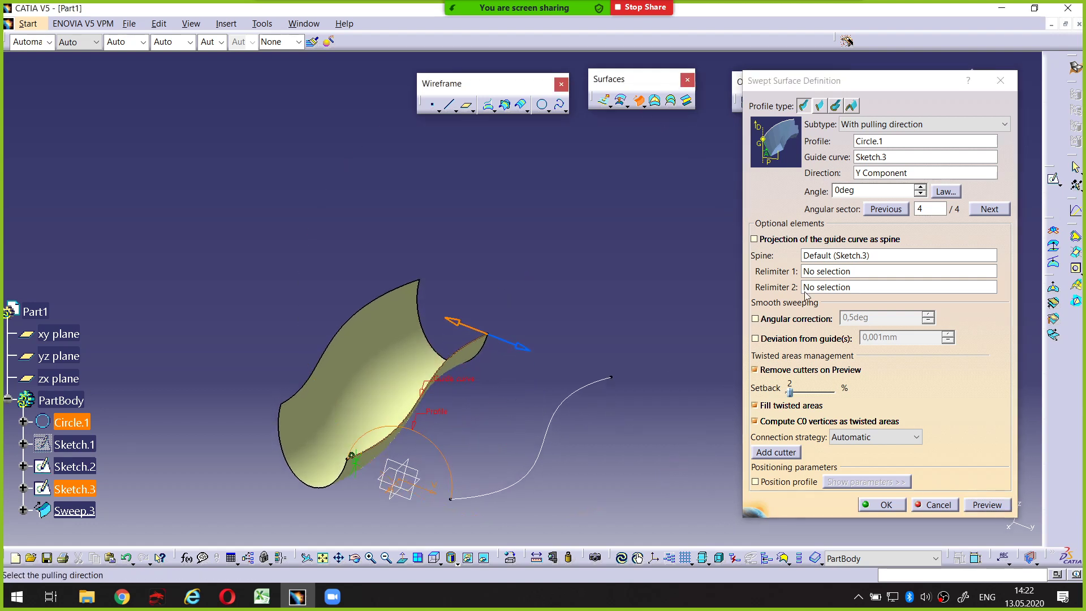
{"action": "left_click", "coordinate": [886, 209]}
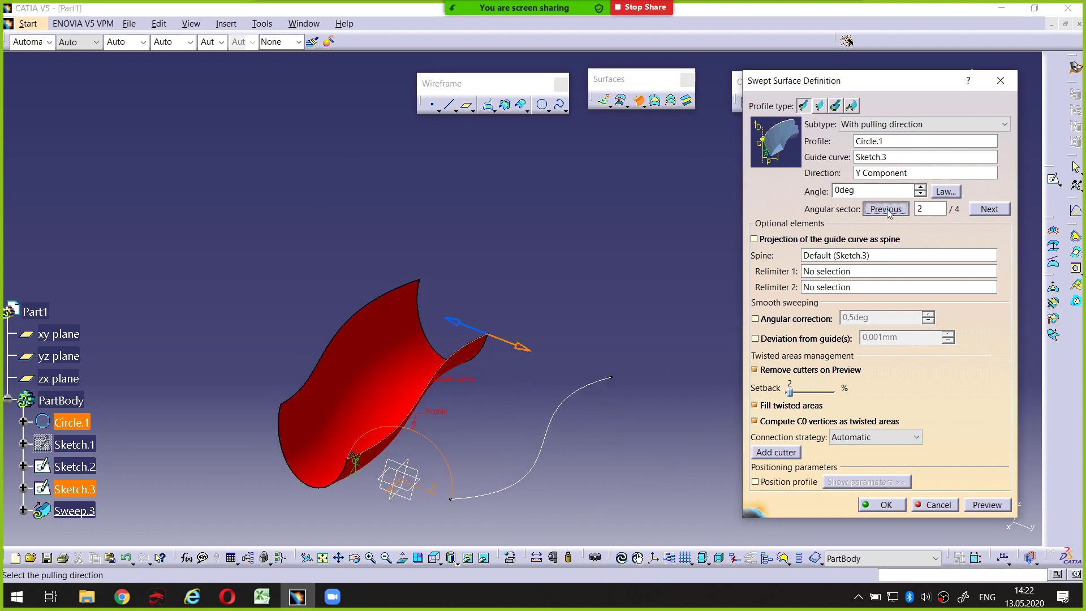
{"action": "left_click", "coordinate": [885, 209]}
{"action": "left_click", "coordinate": [985, 505]}
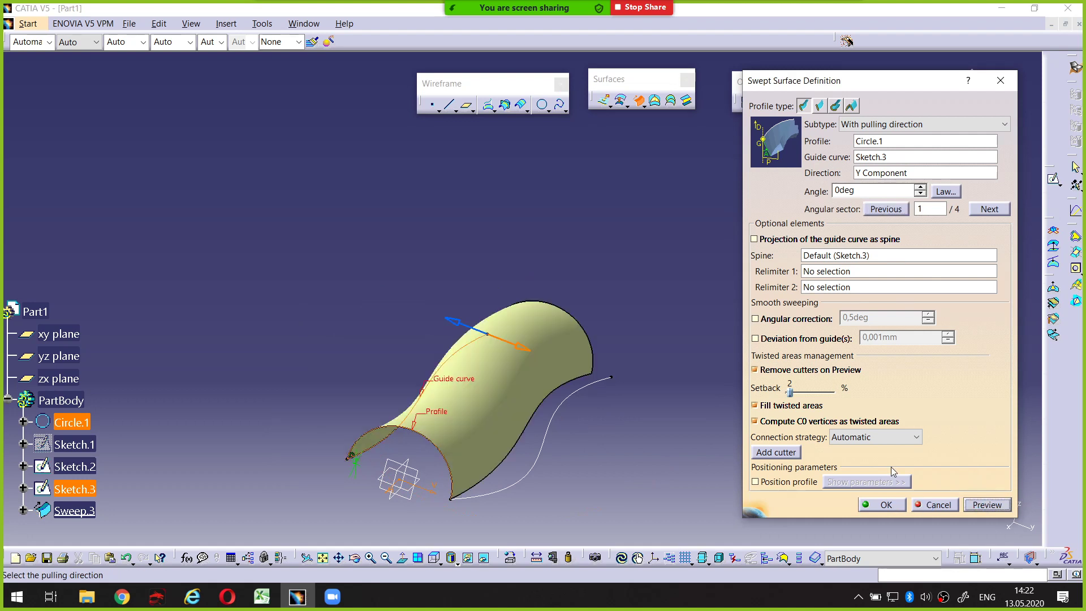
Step: Keep the pulling-direction subtype and confirm the circle sweep as Sweep.3
{"action": "left_click", "coordinate": [876, 125]}
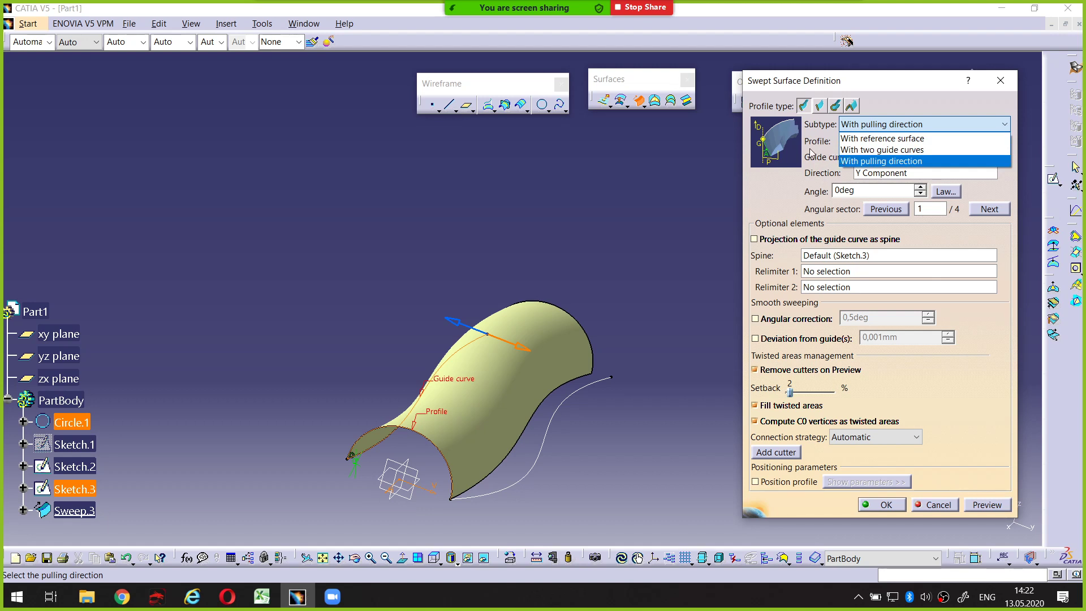
{"action": "left_click", "coordinate": [815, 155]}
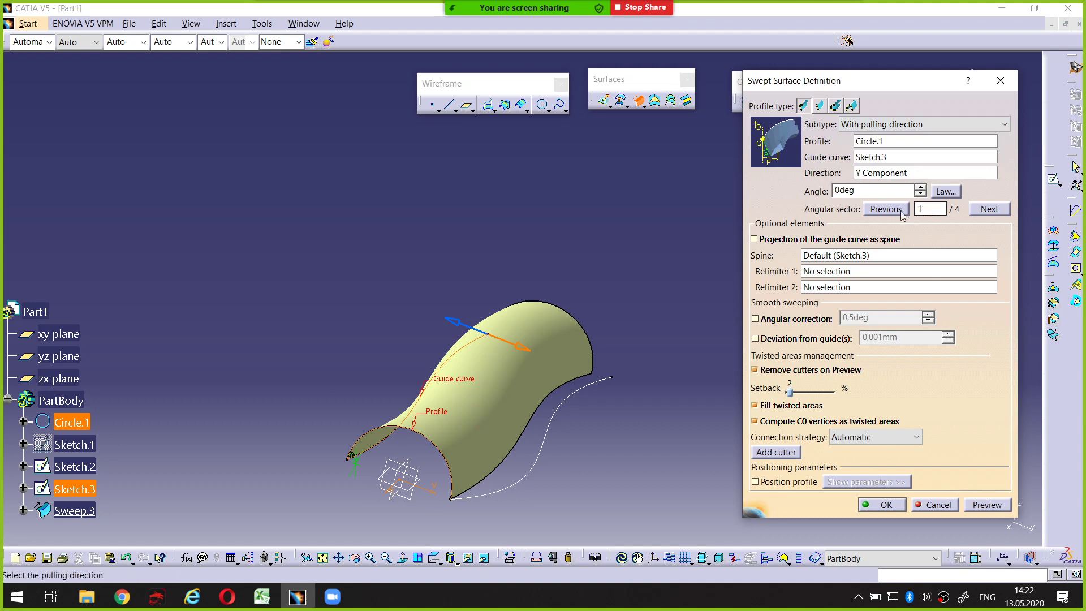
{"action": "left_click_drag", "start_coordinate": [810, 205], "coordinate": [859, 206]}
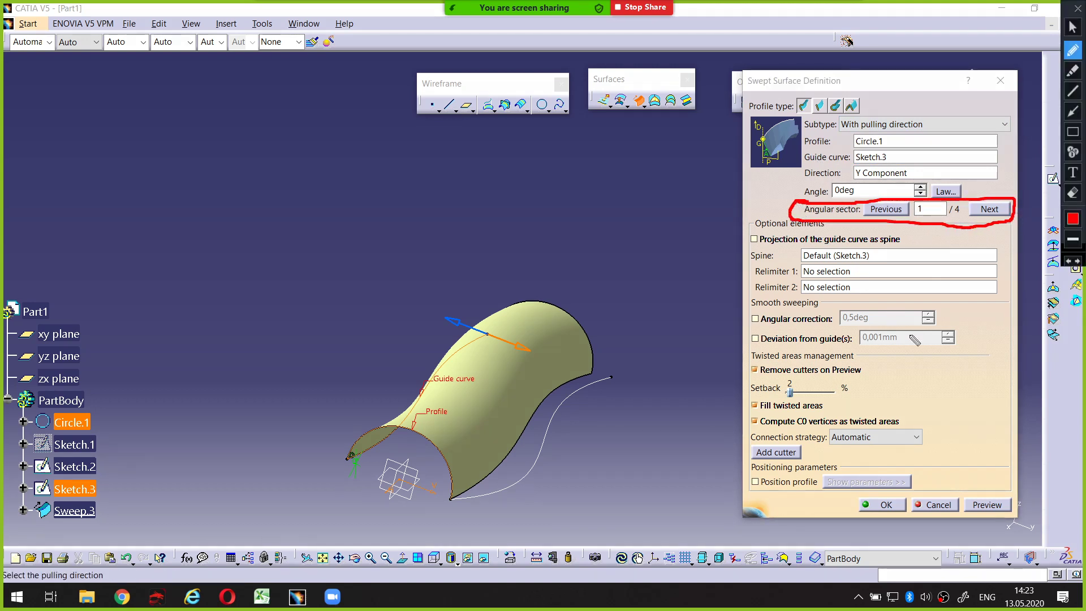
{"action": "key", "text": "Escape"}
{"action": "left_click", "coordinate": [900, 504]}
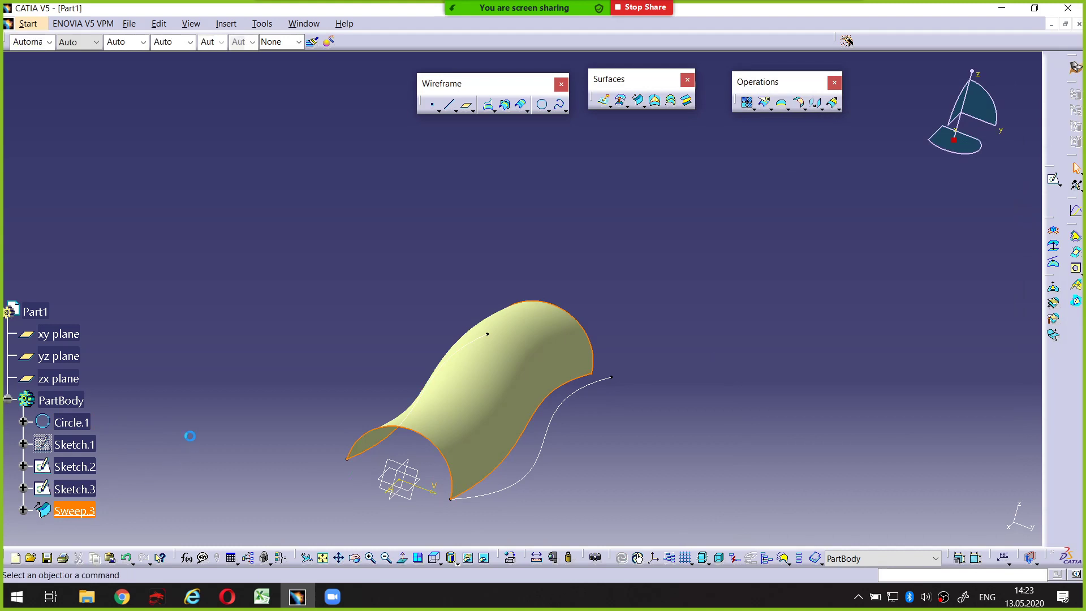
Step: Delete Sweep.3 and start a new swept surface definition
{"action": "left_click", "coordinate": [89, 519]}
{"action": "key", "text": "Delete"}
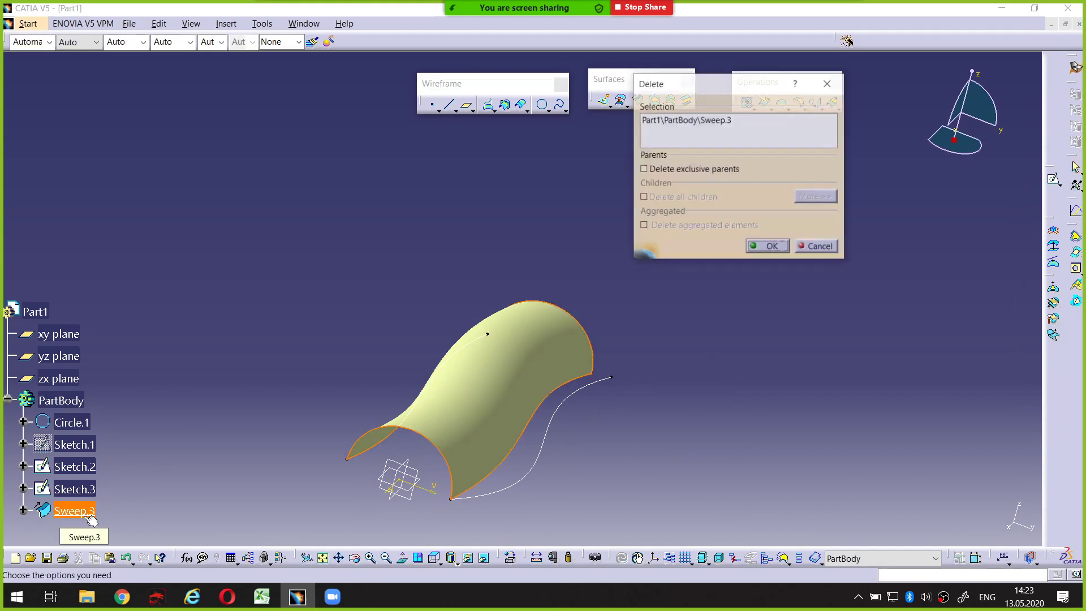
{"action": "key", "text": "Return"}
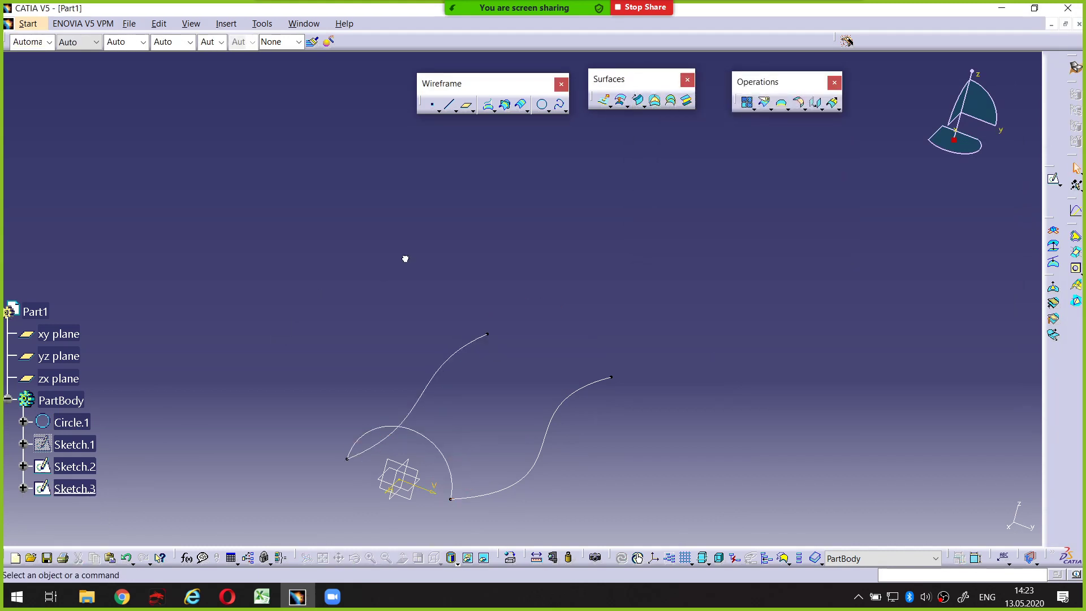
{"action": "left_click", "coordinate": [638, 101]}
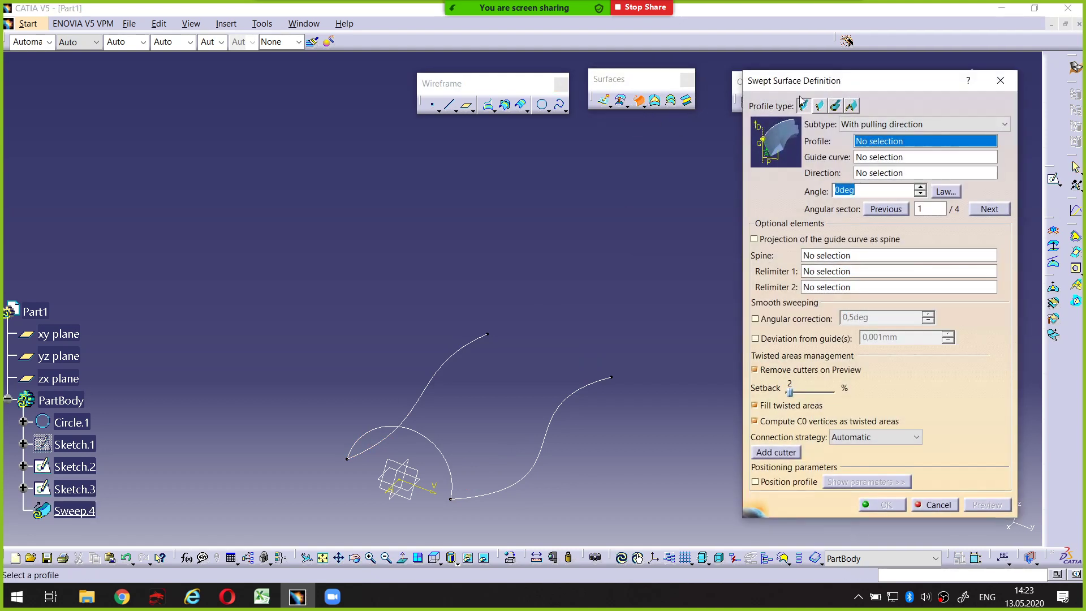
{"action": "left_click_drag", "start_coordinate": [830, 82], "coordinate": [749, 83]}
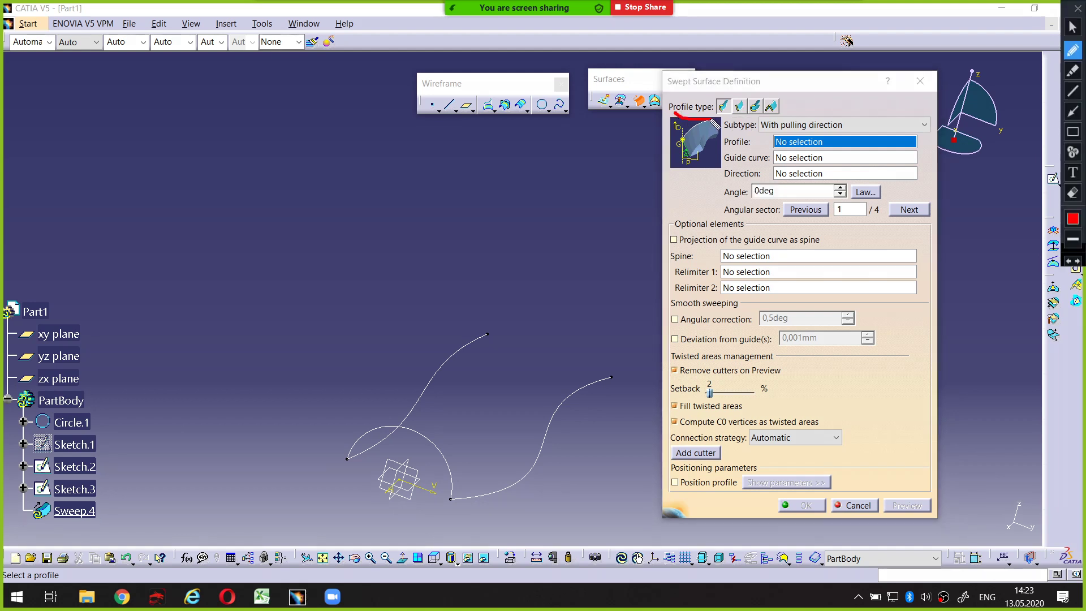
Step: Switch the sweep profile to Line with the Two limits subtype
{"action": "left_click", "coordinate": [738, 107]}
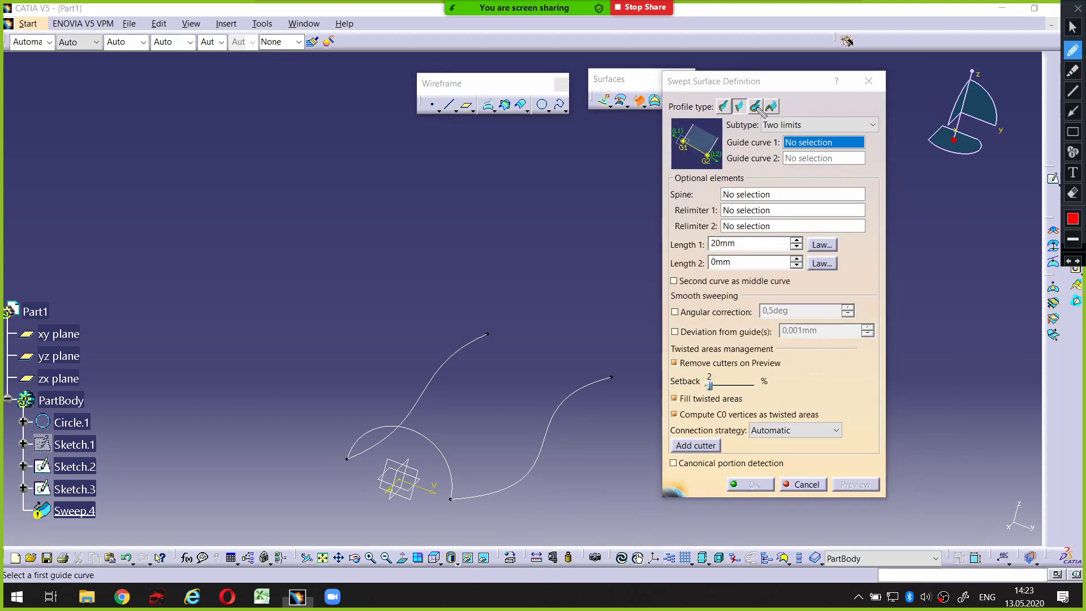
{"action": "left_click_drag", "start_coordinate": [741, 114], "coordinate": [777, 118]}
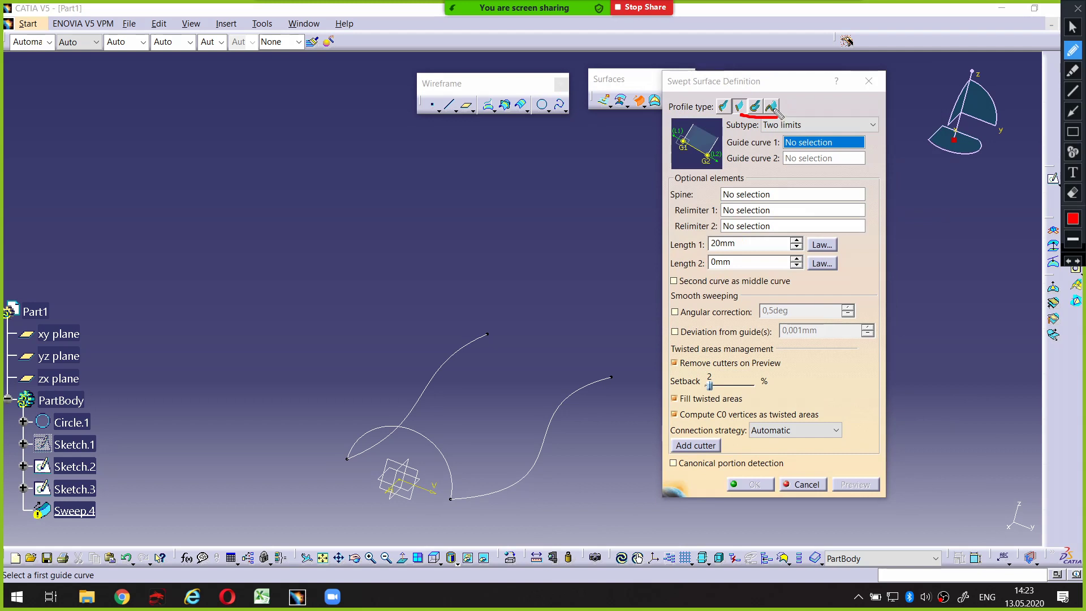
{"action": "key", "text": "Escape"}
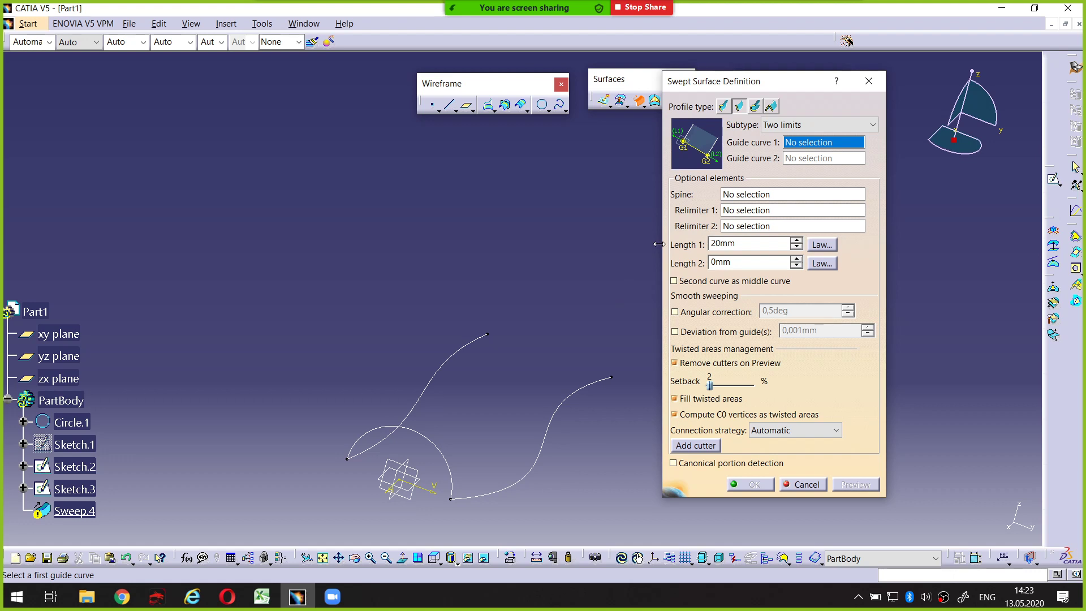
{"action": "middle_click_drag", "start_coordinate": [638, 234], "coordinate": [634, 212]}
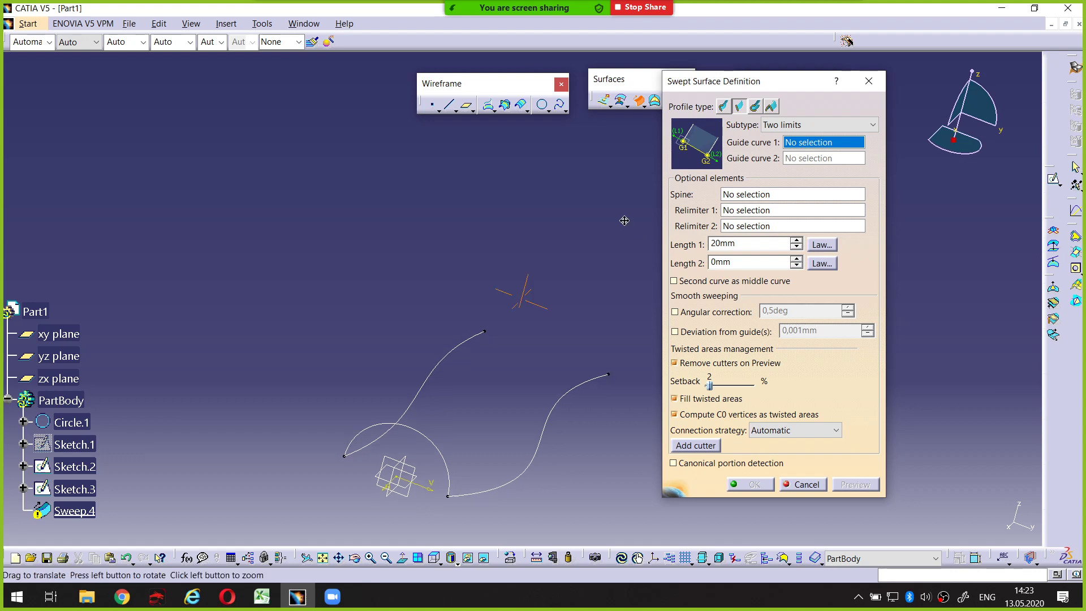
{"action": "left_click", "coordinate": [795, 125]}
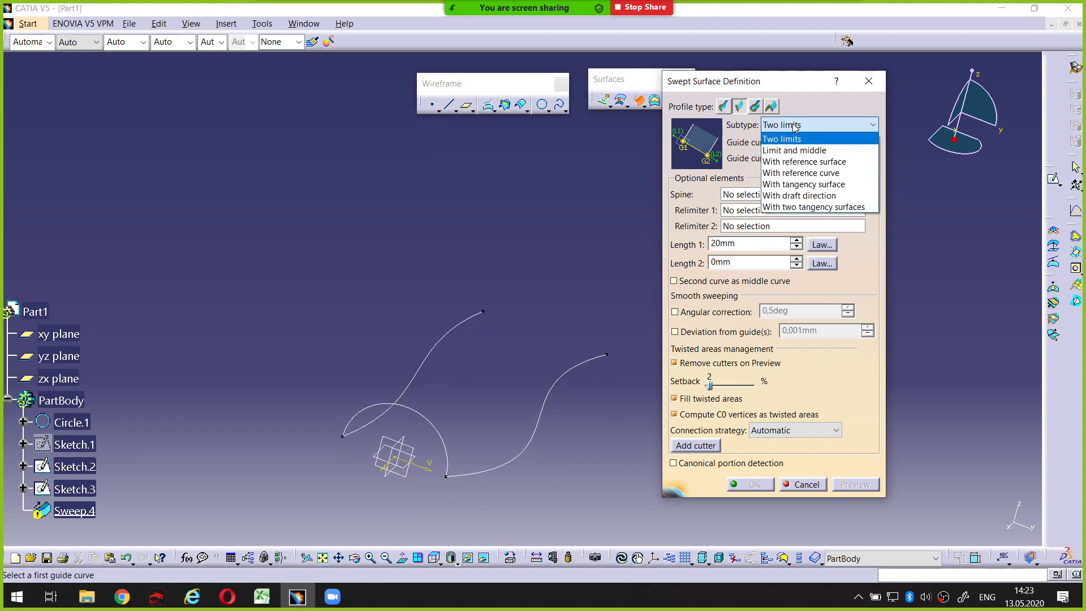
{"action": "left_click", "coordinate": [795, 125]}
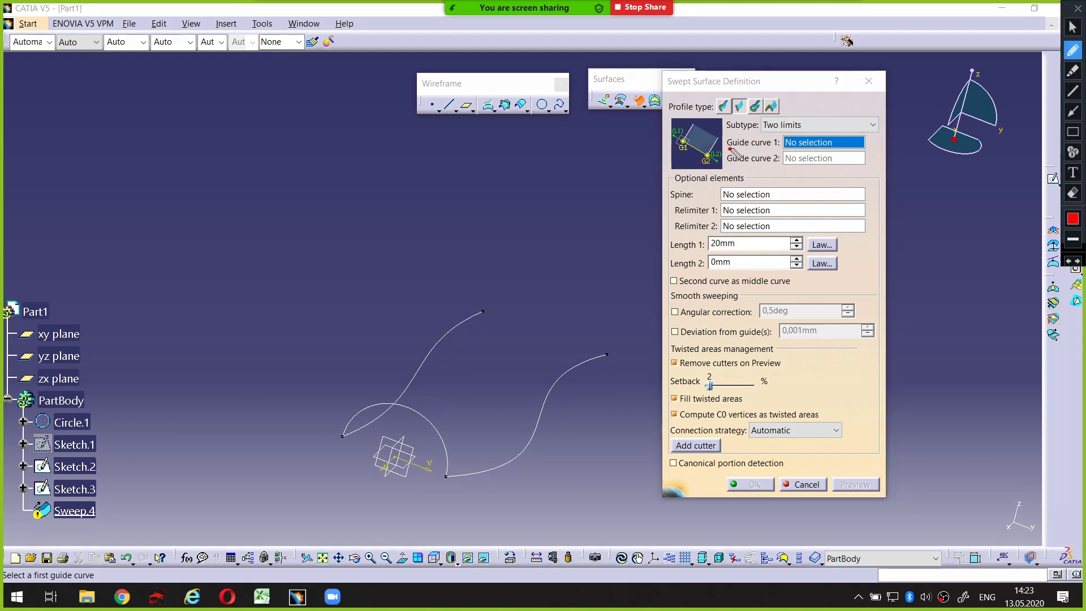
{"action": "left_click_drag", "start_coordinate": [728, 148], "coordinate": [775, 148]}
{"action": "key", "text": "Escape"}
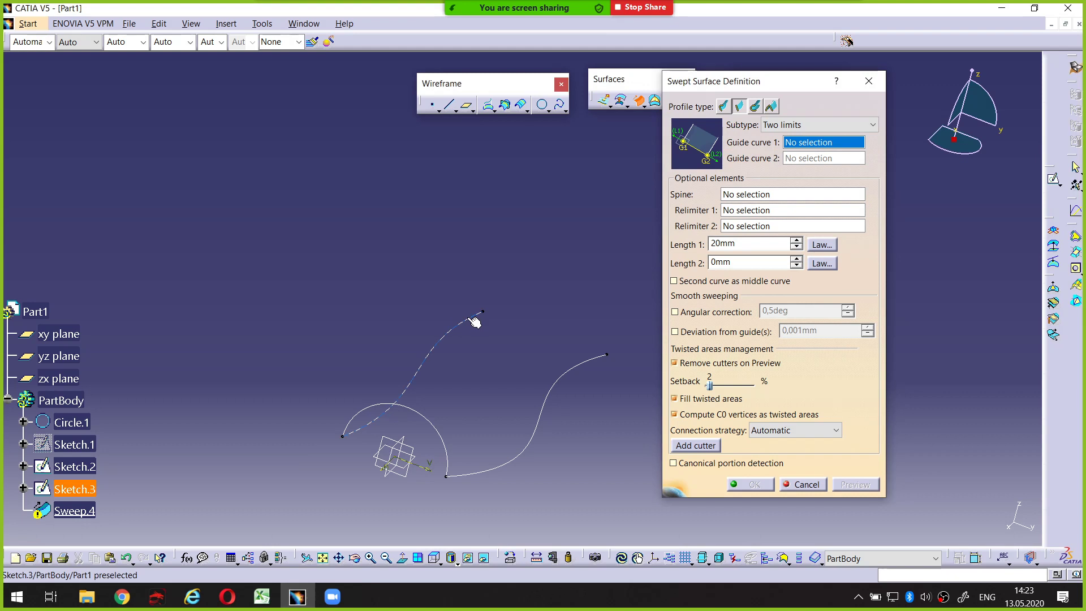
Step: Use Sketch.3 and Sketch.2 as guide curves, preview, and dismiss the warning
{"action": "left_click", "coordinate": [473, 321]}
{"action": "left_click", "coordinate": [591, 358]}
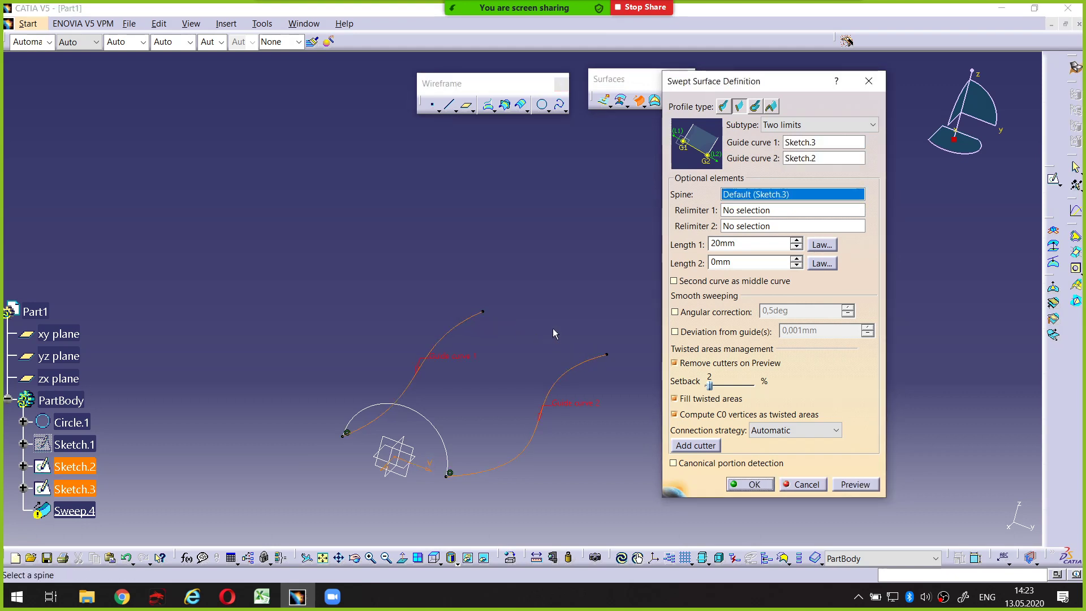
{"action": "left_click", "coordinate": [855, 484]}
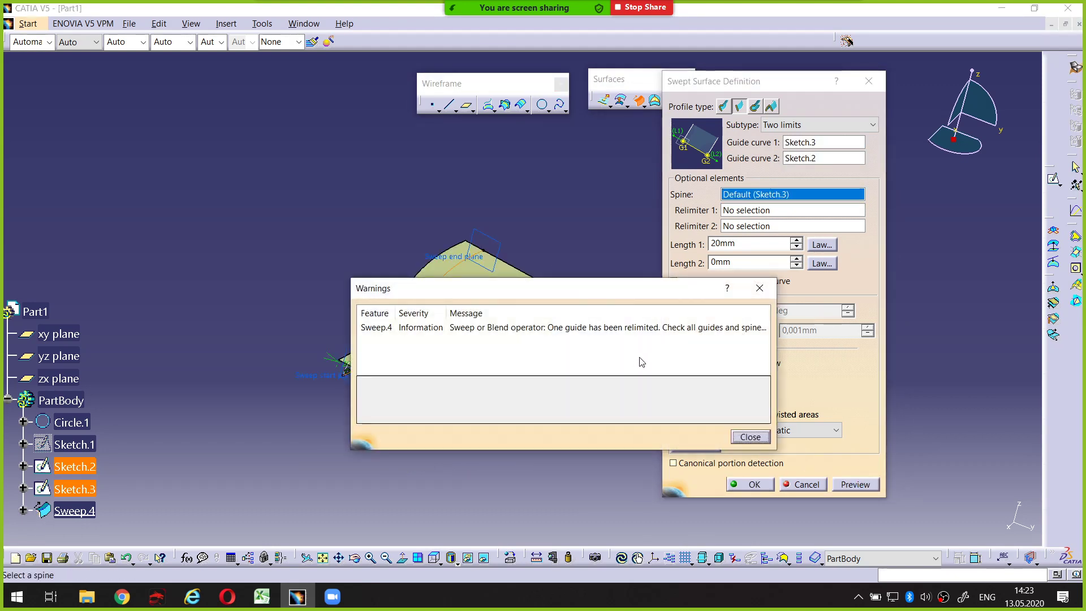
{"action": "left_click_drag", "start_coordinate": [639, 288], "coordinate": [552, 294]}
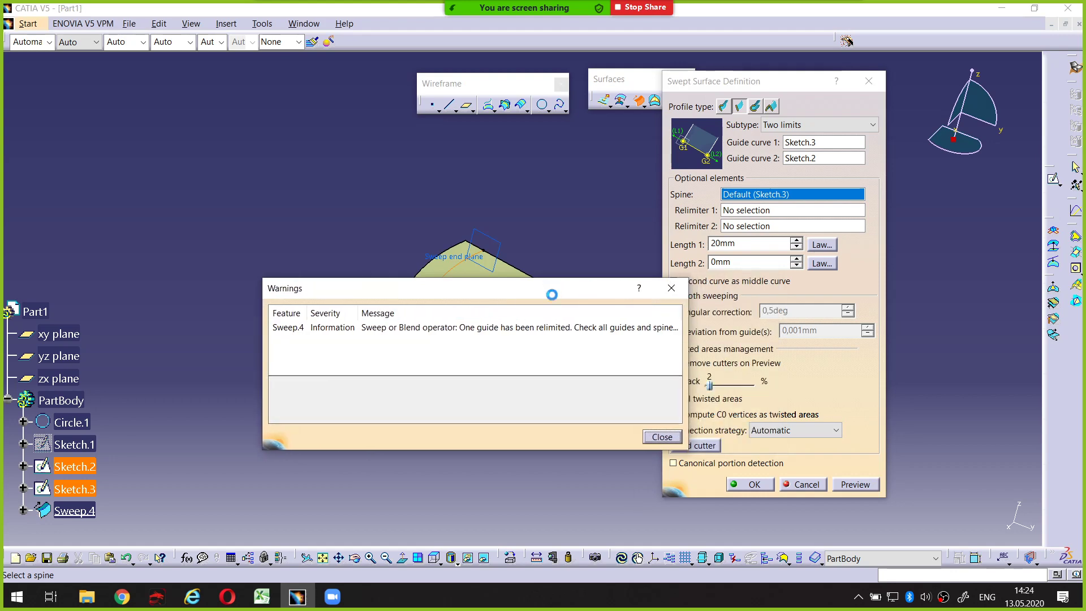
{"action": "left_click", "coordinate": [662, 436]}
{"action": "mouse_move", "coordinate": [543, 375]}
{"action": "middle_mouse_down"}
{"action": "mouse_move", "coordinate": [415, 397]}
{"action": "mouse_move", "coordinate": [484, 364]}
{"action": "mouse_move", "coordinate": [395, 362]}
{"action": "mouse_move", "coordinate": [510, 351]}
{"action": "mouse_move", "coordinate": [460, 379]}
{"action": "mouse_move", "coordinate": [549, 237]}
{"action": "mouse_move", "coordinate": [521, 310]}
{"action": "middle_mouse_up"}
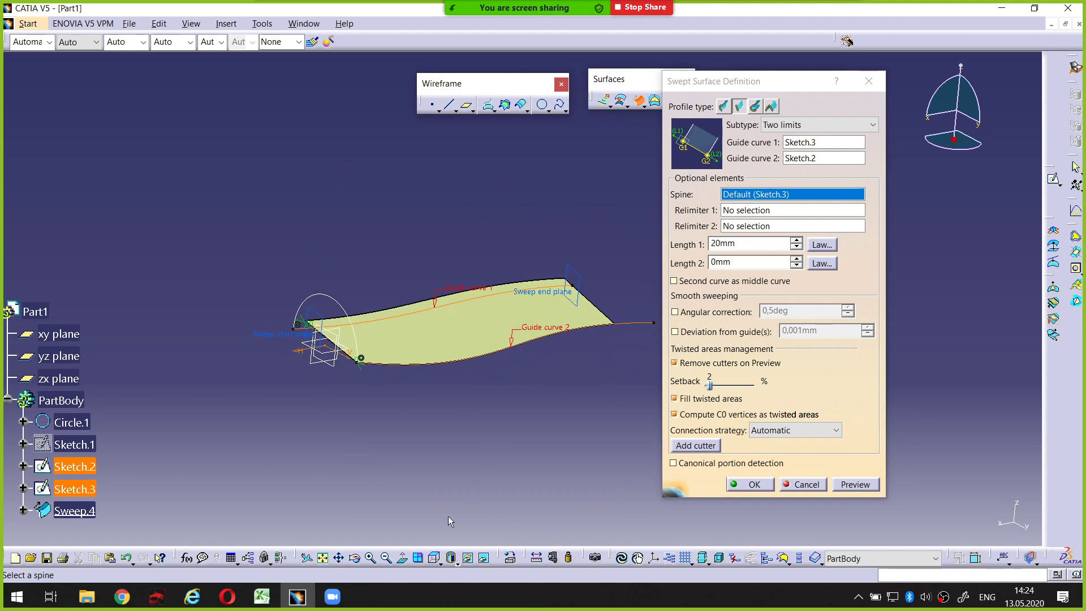
{"action": "left_click", "coordinate": [441, 565]}
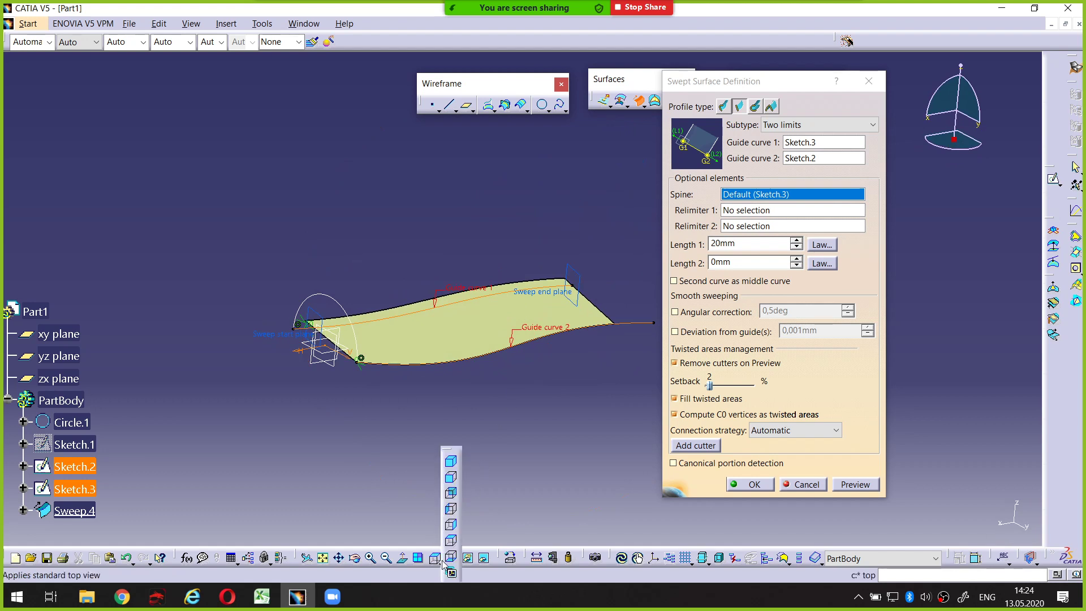
{"action": "left_click", "coordinate": [451, 479]}
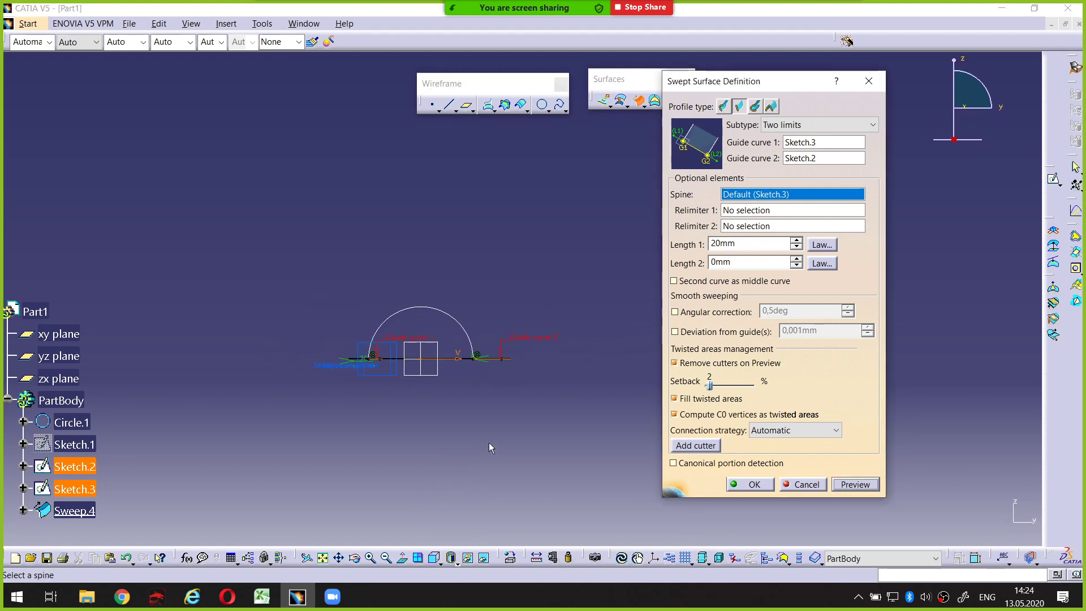
{"action": "middle_click_drag", "start_coordinate": [488, 442], "coordinate": [431, 371]}
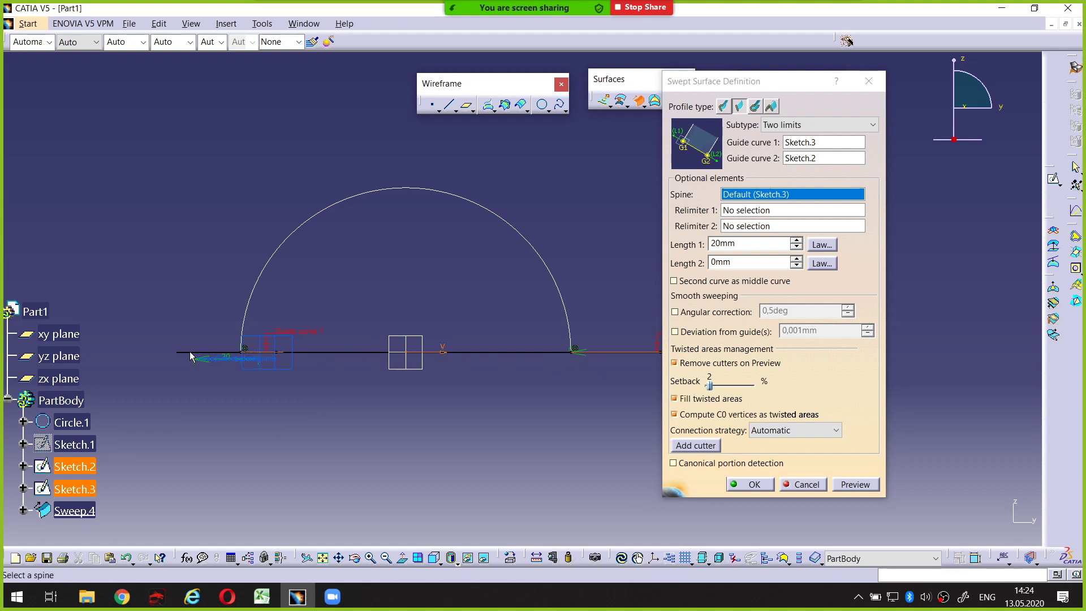
{"action": "mouse_move", "coordinate": [620, 374]}
{"action": "middle_mouse_down"}
{"action": "mouse_move", "coordinate": [477, 377]}
{"action": "mouse_move", "coordinate": [497, 340]}
{"action": "middle_mouse_up"}
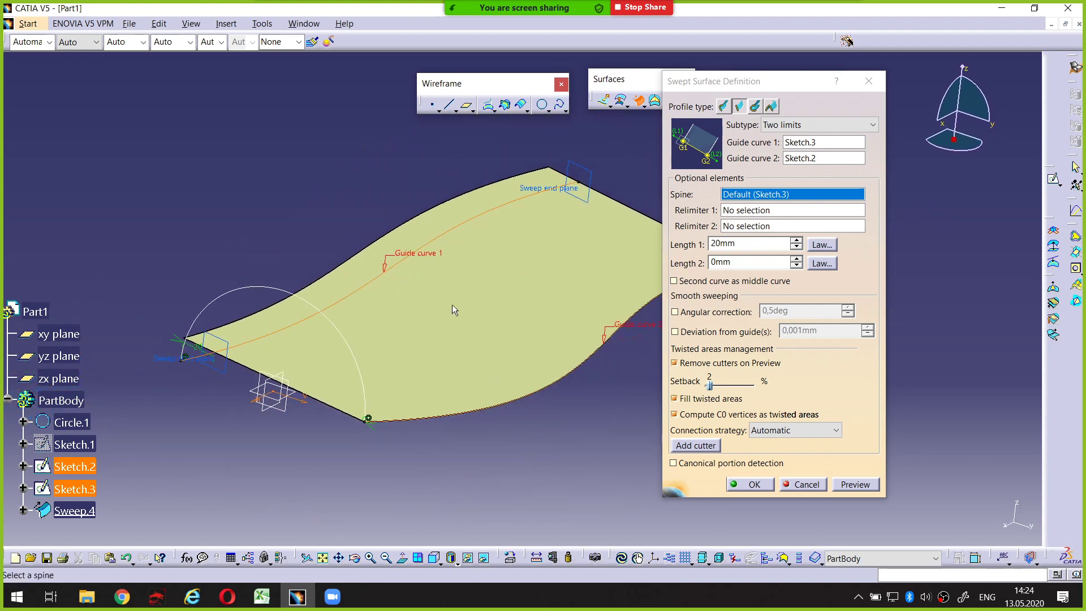
{"action": "mouse_move", "coordinate": [452, 309]}
{"action": "middle_mouse_down"}
{"action": "mouse_move", "coordinate": [405, 344]}
{"action": "mouse_move", "coordinate": [413, 351]}
{"action": "middle_mouse_up"}
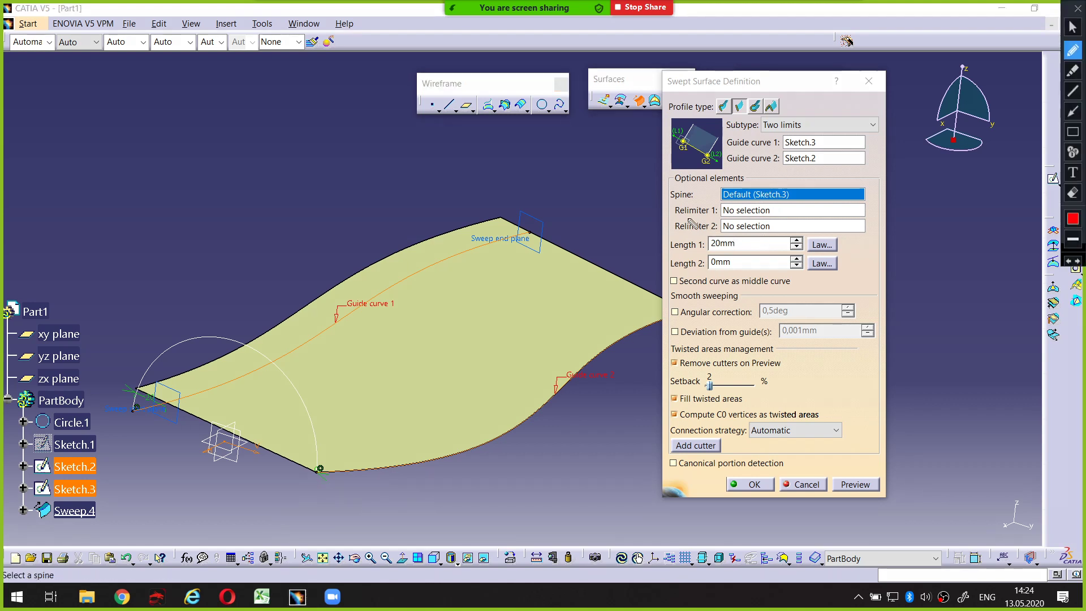
{"action": "mouse_move", "coordinate": [674, 216]}
{"action": "left_mouse_down"}
{"action": "mouse_move", "coordinate": [715, 216]}
{"action": "mouse_move", "coordinate": [717, 233]}
{"action": "left_mouse_up"}
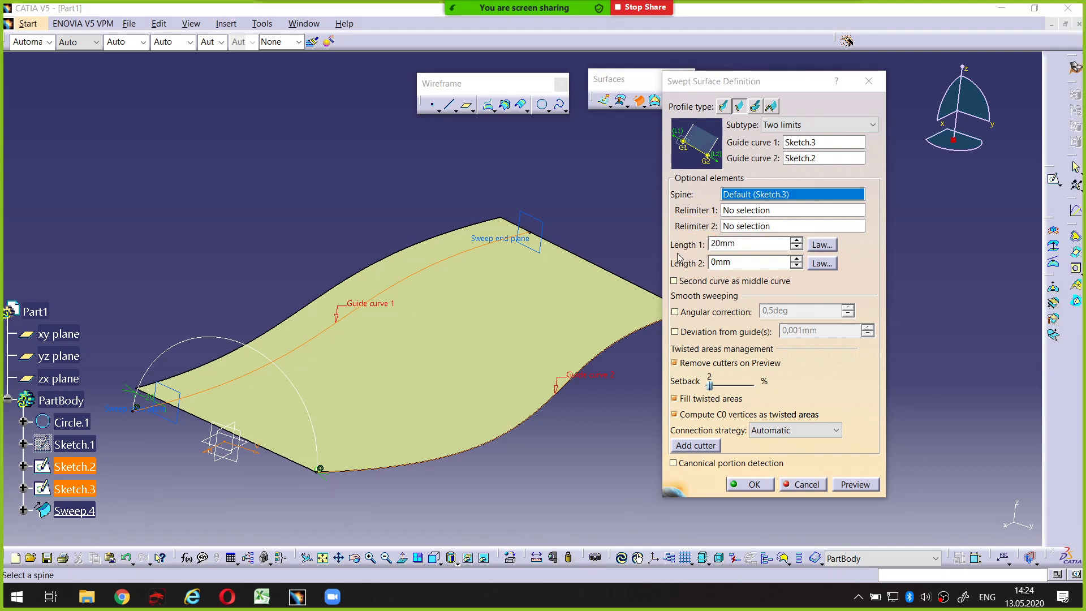
{"action": "mouse_move", "coordinate": [667, 256]}
{"action": "left_mouse_down"}
{"action": "mouse_move", "coordinate": [702, 255]}
{"action": "mouse_move", "coordinate": [707, 271]}
{"action": "left_mouse_up"}
{"action": "key", "text": "Escape"}
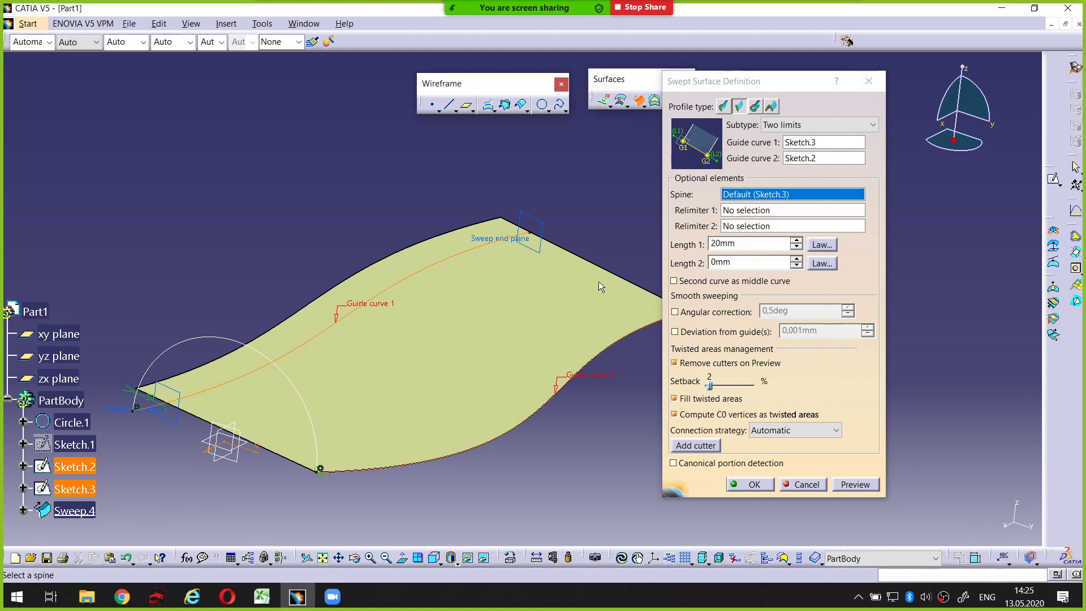
{"action": "key", "text": "ctrl+shift+1"}
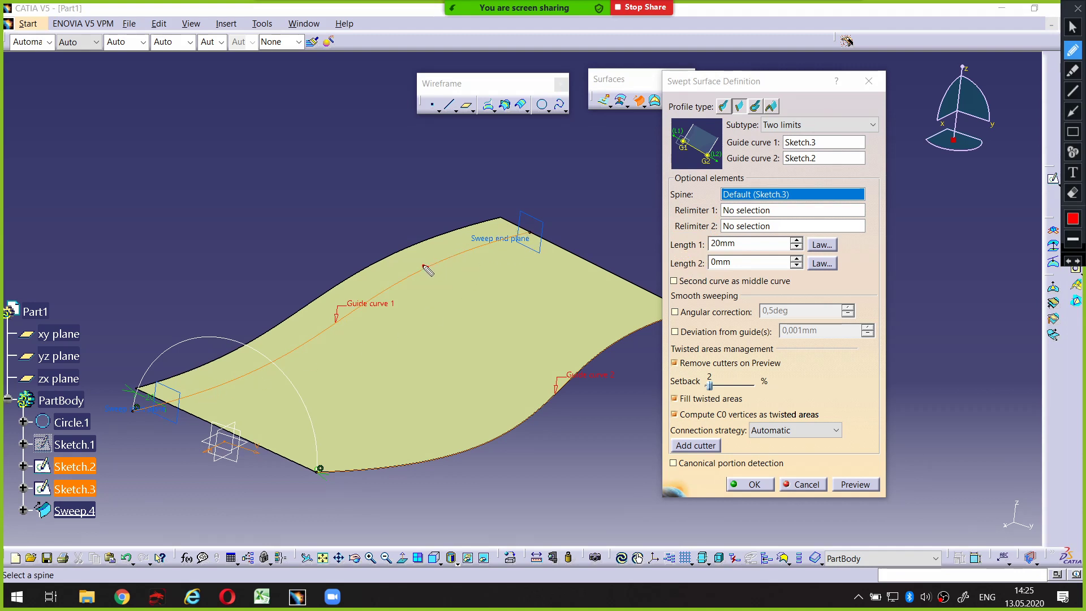
{"action": "mouse_move", "coordinate": [425, 267]}
{"action": "left_mouse_down"}
{"action": "mouse_move", "coordinate": [402, 250]}
{"action": "mouse_move", "coordinate": [399, 283]}
{"action": "mouse_move", "coordinate": [439, 265]}
{"action": "mouse_move", "coordinate": [413, 249]}
{"action": "left_mouse_up"}
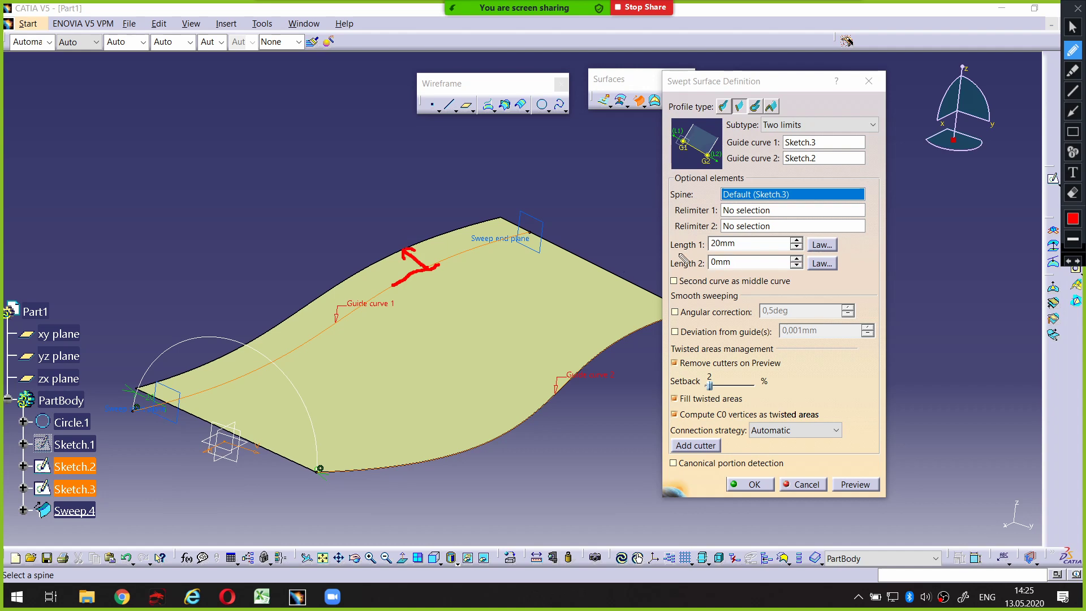
{"action": "left_click_drag", "start_coordinate": [674, 252], "coordinate": [763, 255]}
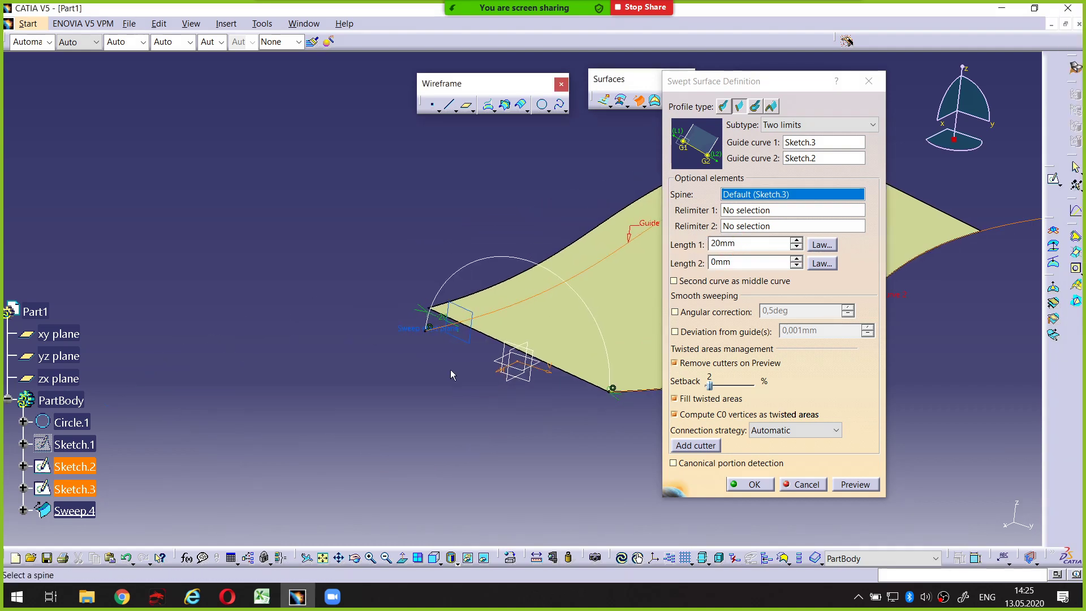
{"action": "mouse_move", "coordinate": [451, 368]}
{"action": "middle_mouse_down"}
{"action": "mouse_move", "coordinate": [383, 333]}
{"action": "mouse_move", "coordinate": [452, 371]}
{"action": "mouse_move", "coordinate": [364, 362]}
{"action": "mouse_move", "coordinate": [600, 297]}
{"action": "middle_mouse_up"}
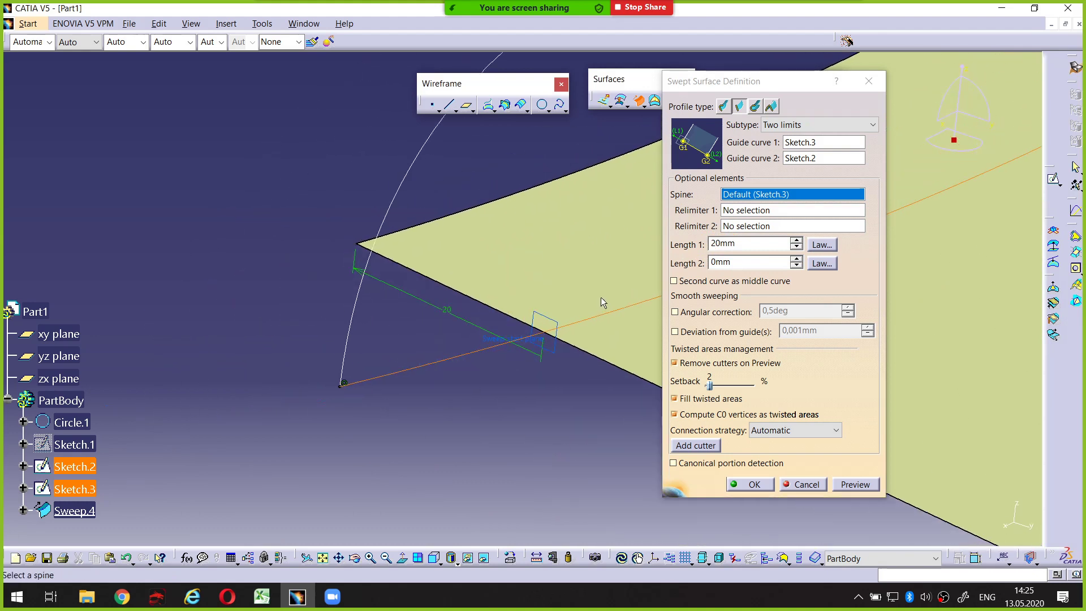
{"action": "left_click_drag", "start_coordinate": [474, 301], "coordinate": [447, 294]}
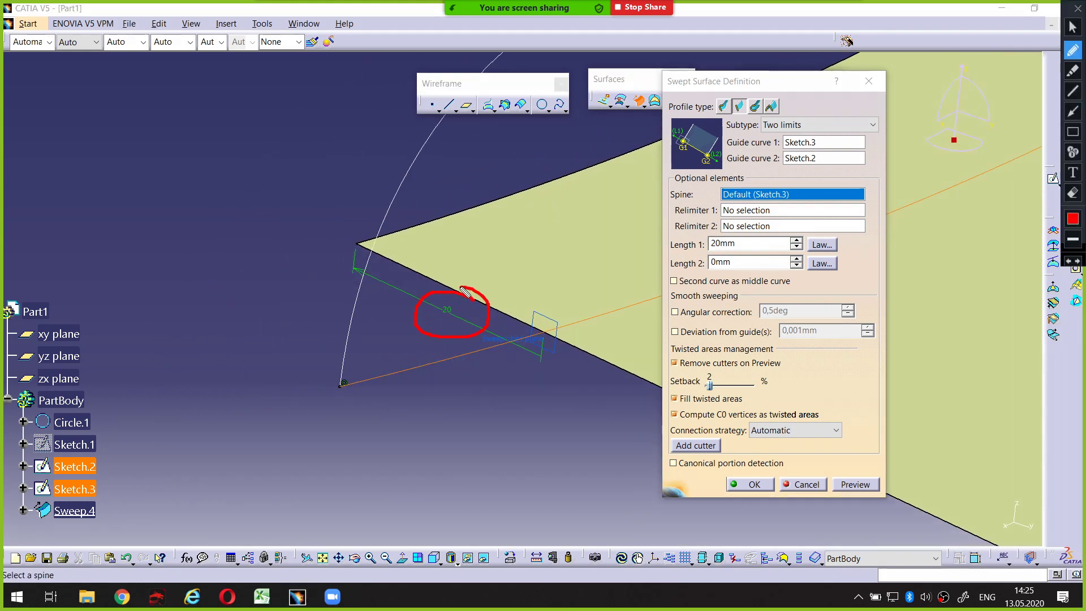
Step: Set Length 1 to 0mm and preview the two-limits sweep
{"action": "double_click", "coordinate": [723, 243]}
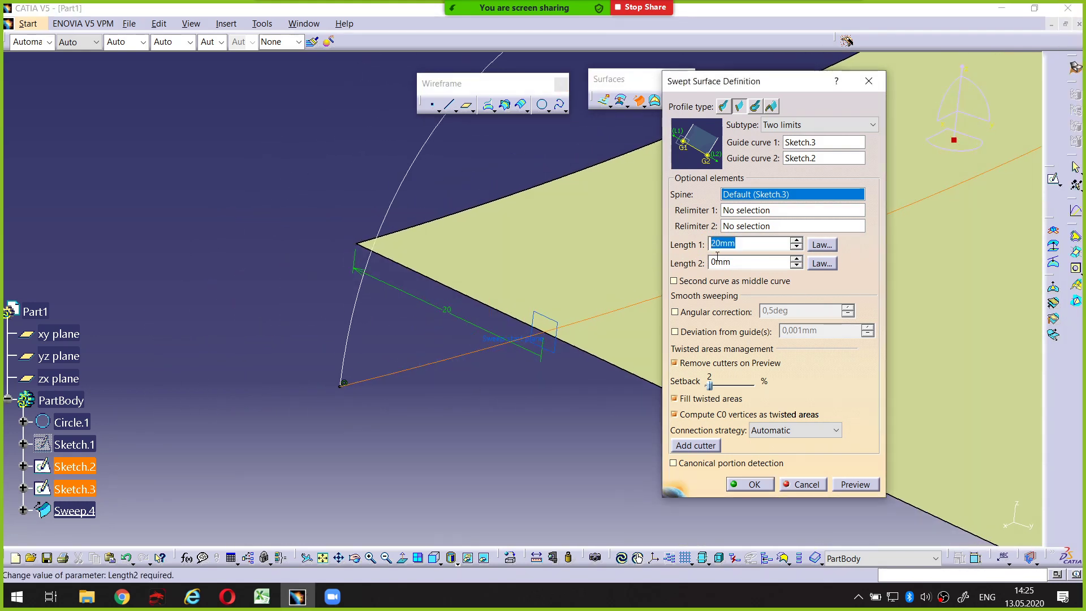
{"action": "type", "text": "0"}
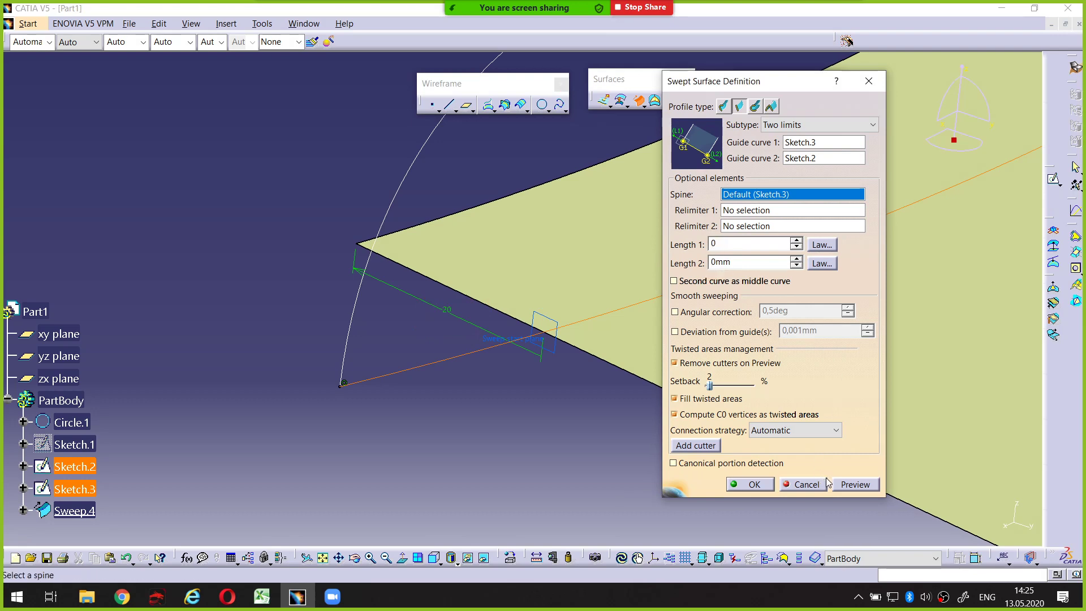
{"action": "left_click", "coordinate": [842, 484]}
{"action": "left_click", "coordinate": [655, 434]}
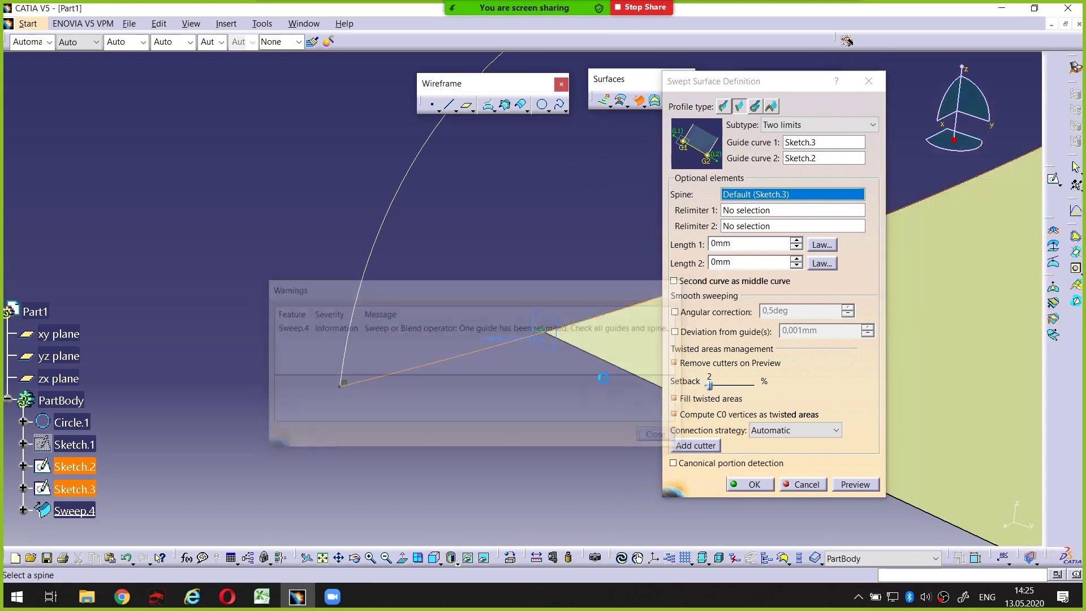
{"action": "mouse_move", "coordinate": [602, 378]}
{"action": "middle_mouse_down"}
{"action": "mouse_move", "coordinate": [565, 405]}
{"action": "mouse_move", "coordinate": [237, 328]}
{"action": "mouse_move", "coordinate": [437, 381]}
{"action": "mouse_move", "coordinate": [469, 406]}
{"action": "mouse_move", "coordinate": [324, 432]}
{"action": "mouse_move", "coordinate": [351, 443]}
{"action": "mouse_move", "coordinate": [371, 431]}
{"action": "mouse_move", "coordinate": [351, 486]}
{"action": "mouse_move", "coordinate": [396, 523]}
{"action": "middle_mouse_up"}
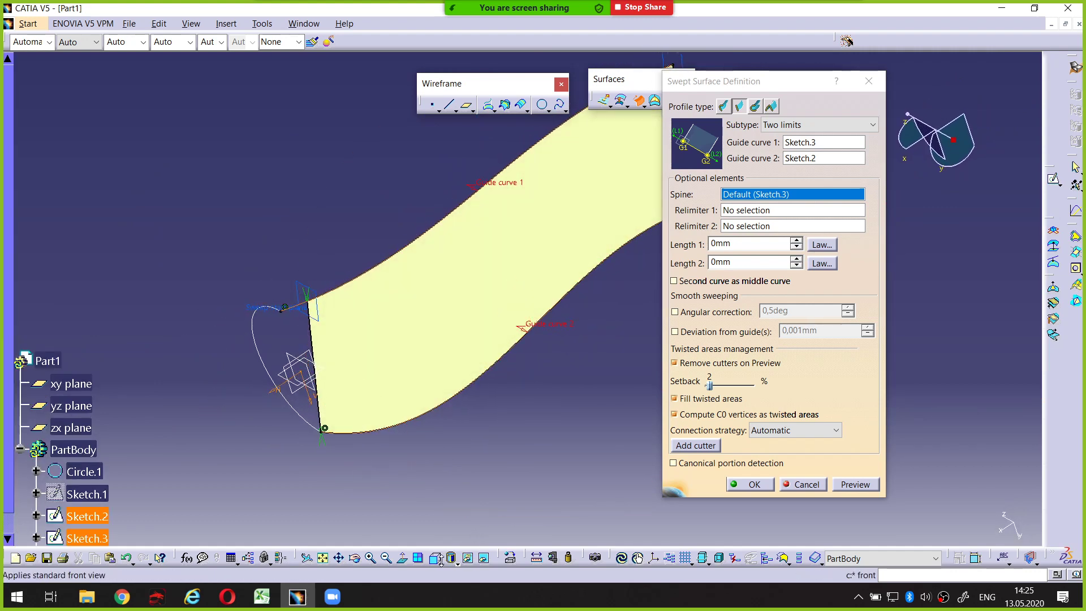
Step: Switch to Top View and mark the surface's top corner
{"action": "left_click", "coordinate": [441, 562]}
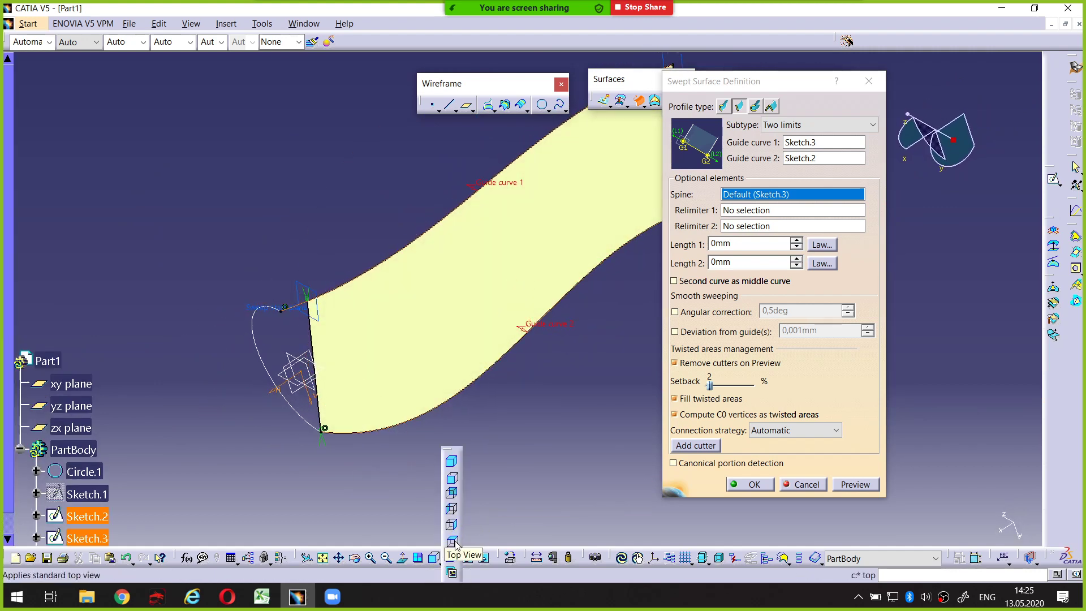
{"action": "left_click", "coordinate": [455, 542]}
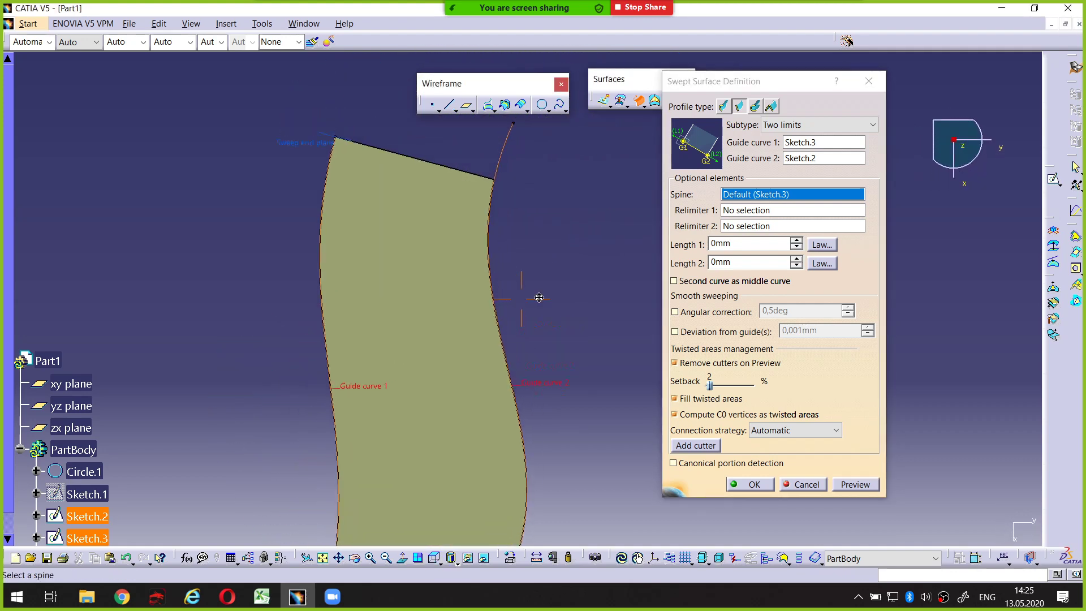
{"action": "middle_click_drag", "start_coordinate": [538, 297], "coordinate": [526, 349]}
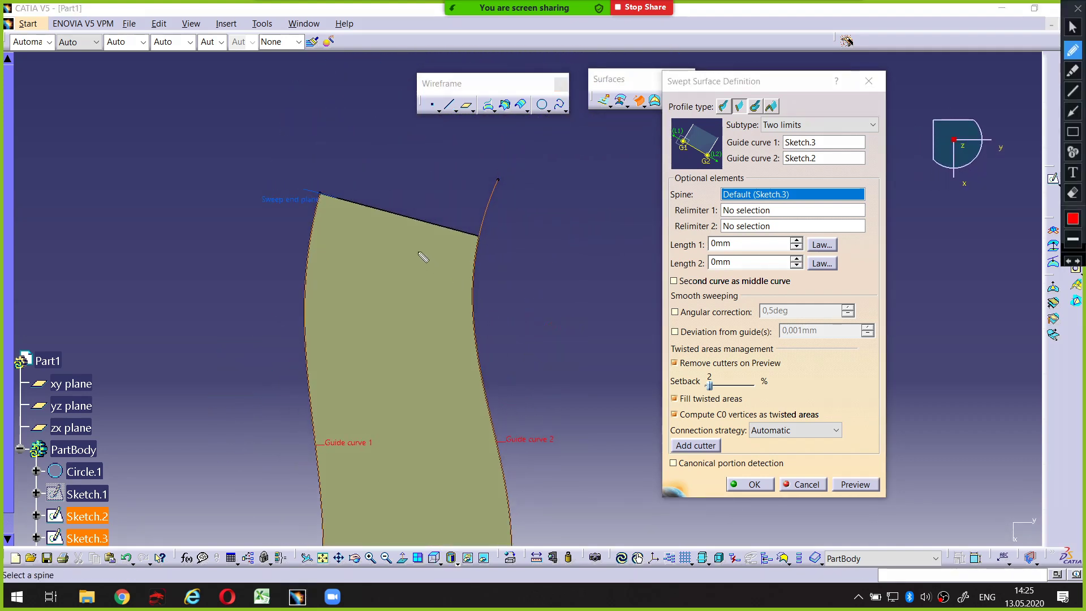
{"action": "key", "text": "ctrl+shift+1"}
{"action": "key", "text": "ctrl+shift+1"}
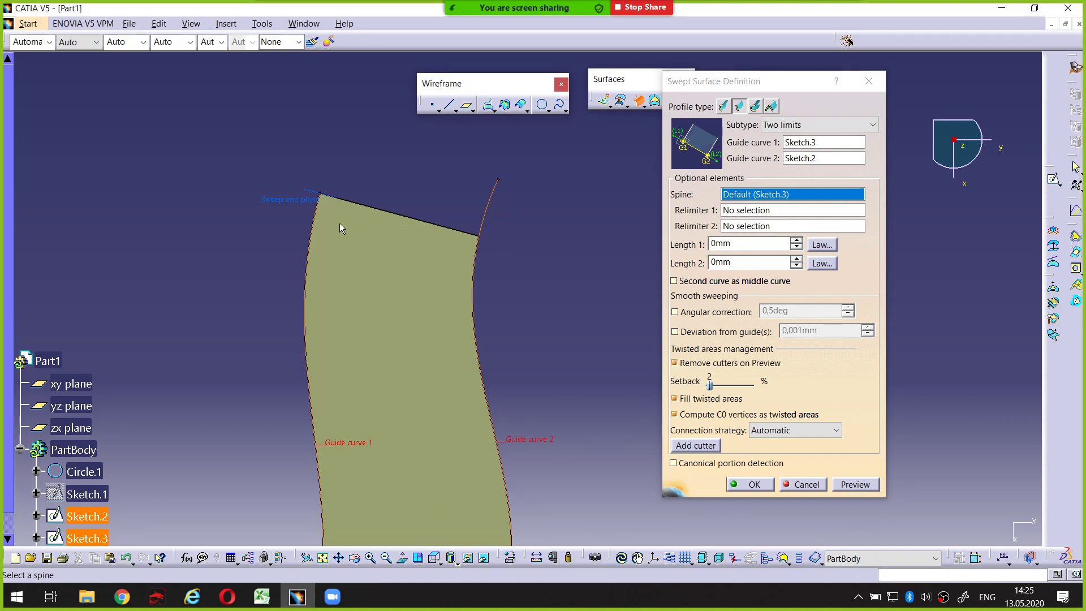
{"action": "mouse_move", "coordinate": [339, 223]}
{"action": "middle_mouse_down"}
{"action": "mouse_move", "coordinate": [434, 314]}
{"action": "mouse_move", "coordinate": [521, 311]}
{"action": "middle_mouse_up"}
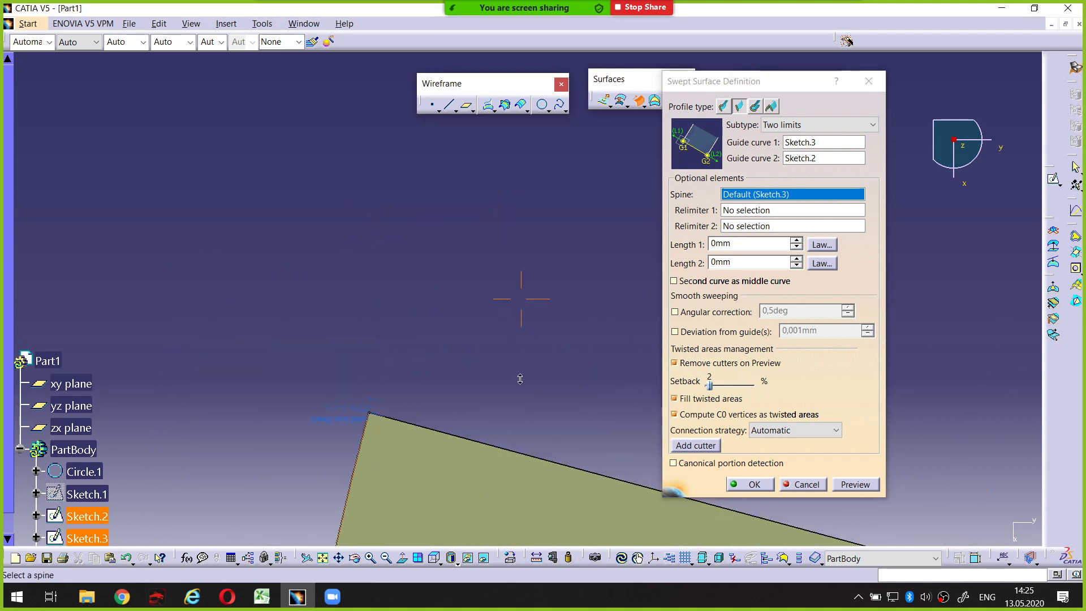
{"action": "key", "text": "ctrl+shift+1"}
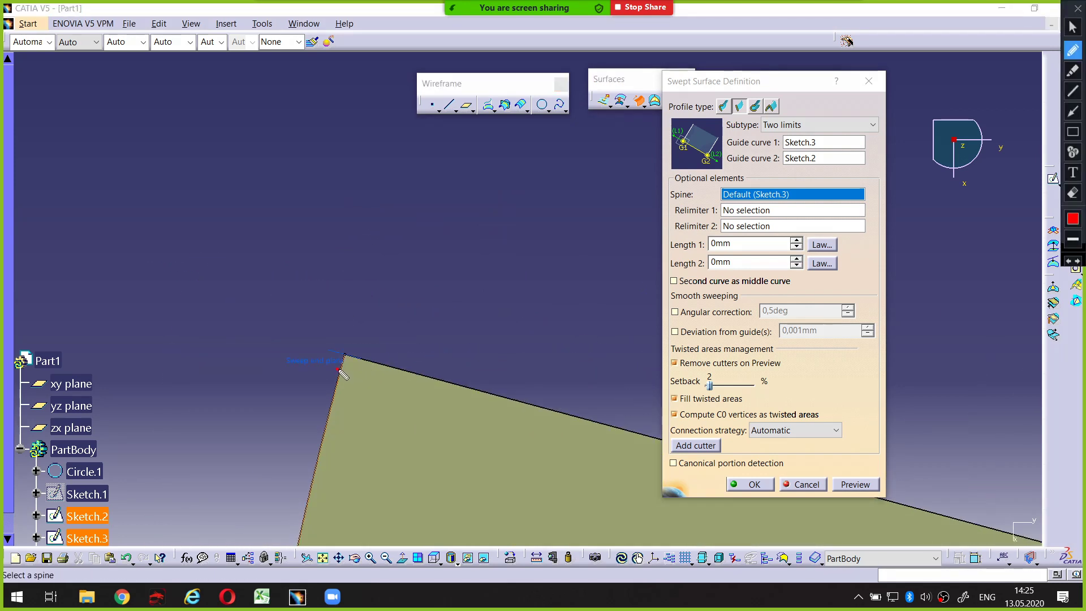
{"action": "left_click_drag", "start_coordinate": [337, 370], "coordinate": [360, 381]}
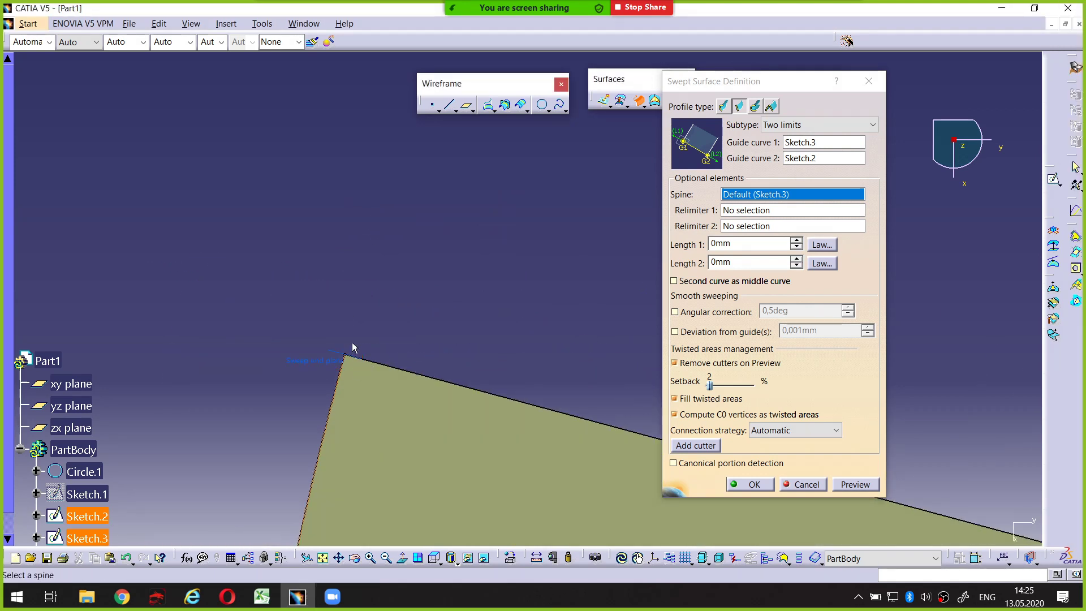
{"action": "middle_click_drag", "start_coordinate": [499, 419], "coordinate": [338, 358]}
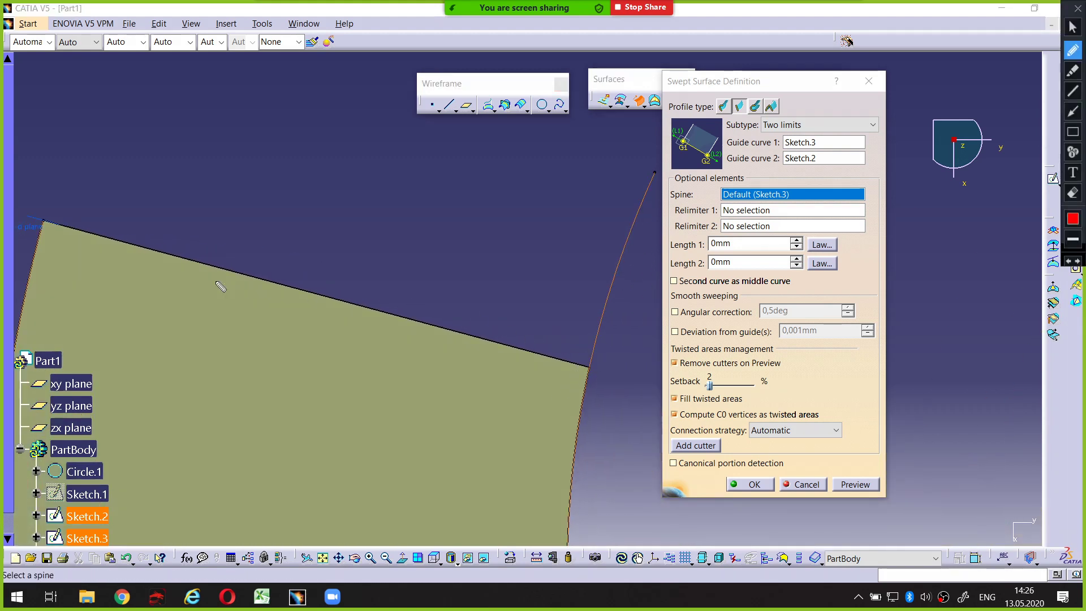
{"action": "left_click_drag", "start_coordinate": [40, 234], "coordinate": [56, 222]}
Step: Zoom in to mark the corner edge at the sweep start plane, then recompute the preview
{"action": "mouse_move", "coordinate": [575, 286]}
{"action": "middle_mouse_down", "text": "ctrl"}
{"action": "mouse_move", "coordinate": [474, 378]}
{"action": "mouse_move", "coordinate": [521, 259]}
{"action": "middle_mouse_up", "text": "ctrl"}
{"action": "mouse_move", "coordinate": [450, 396]}
{"action": "middle_mouse_down", "text": "ctrl"}
{"action": "mouse_move", "coordinate": [407, 357]}
{"action": "mouse_move", "coordinate": [422, 339]}
{"action": "middle_mouse_up", "text": "ctrl"}
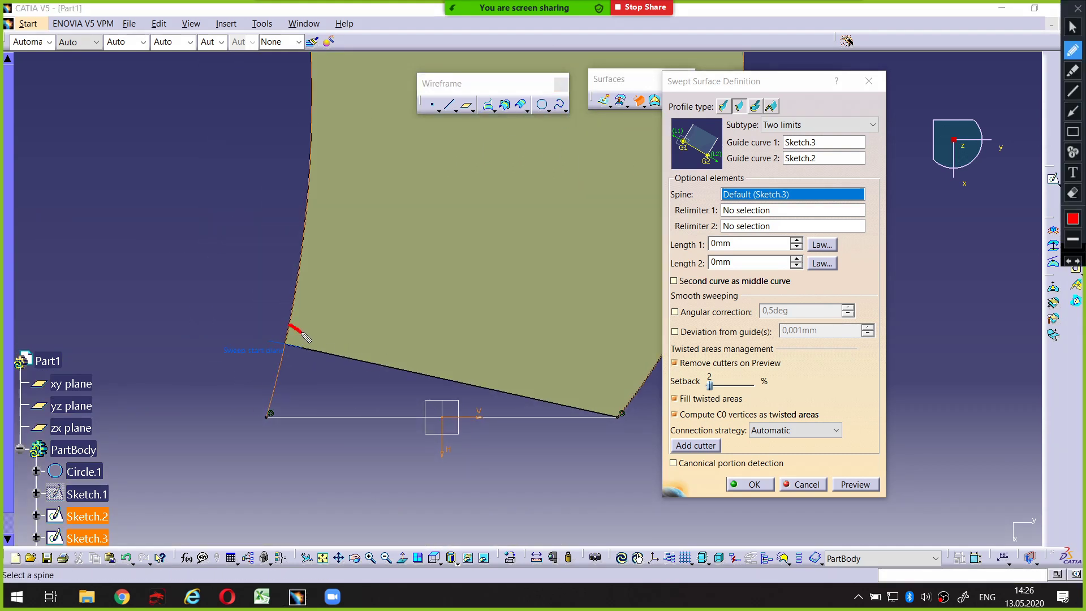
{"action": "mouse_move", "coordinate": [303, 334]}
{"action": "left_mouse_down"}
{"action": "mouse_move", "coordinate": [302, 345]}
{"action": "mouse_move", "coordinate": [304, 336]}
{"action": "left_mouse_up"}
{"action": "key", "text": "Escape"}
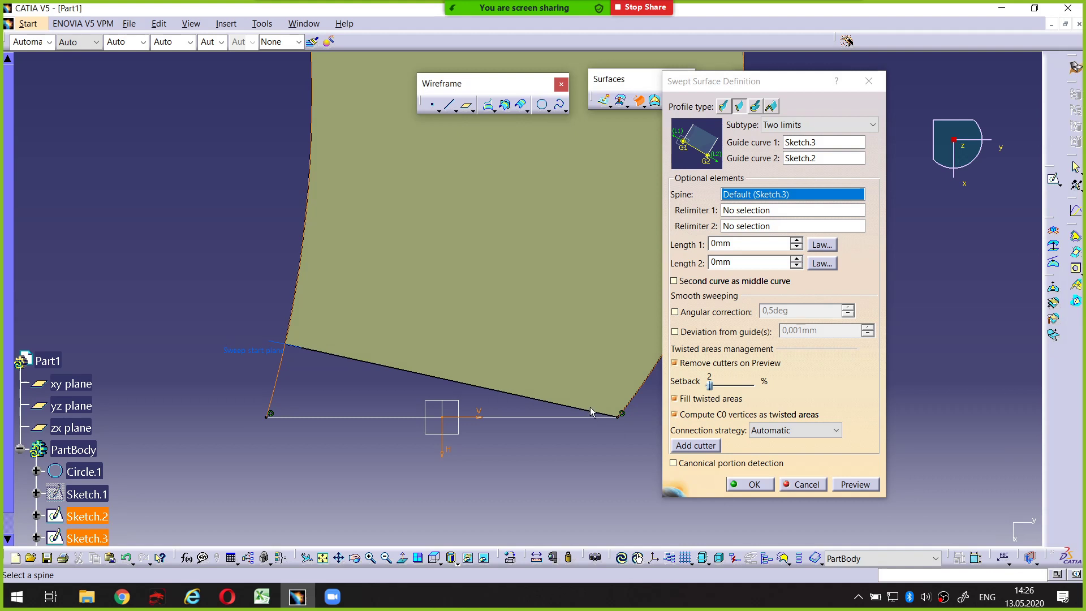
{"action": "middle_click_drag", "start_coordinate": [589, 406], "coordinate": [472, 336], "text": "ctrl"}
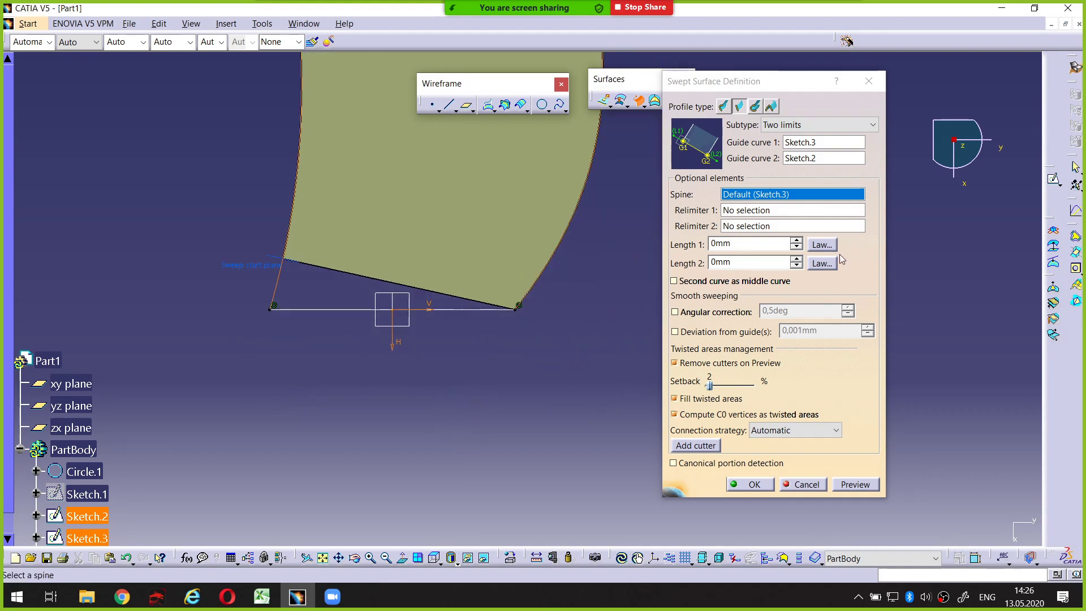
{"action": "left_click", "coordinate": [845, 485]}
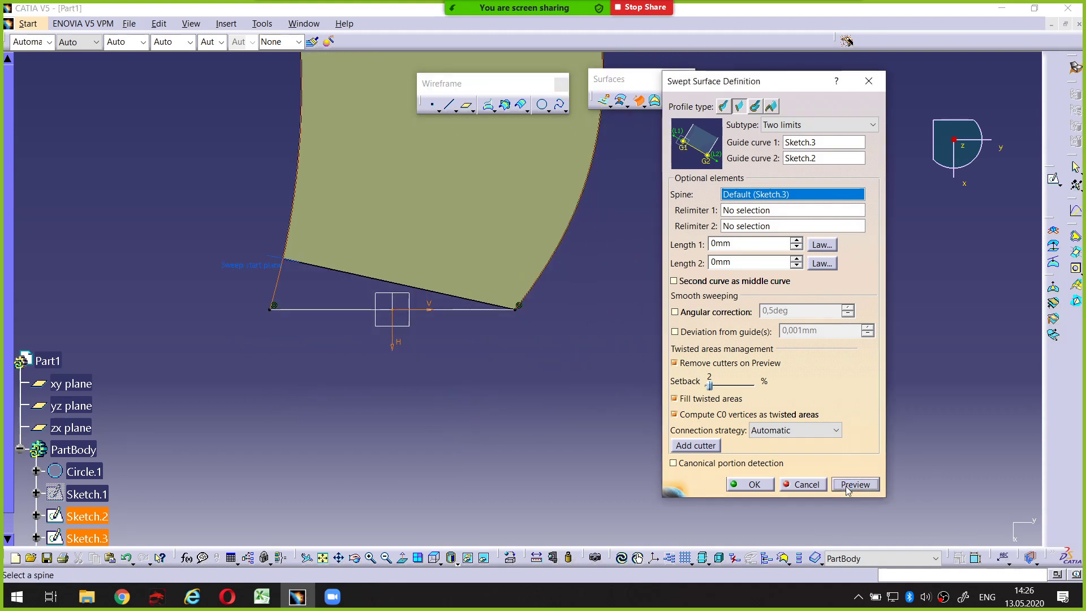
Step: Set Length 1 to 2mm, preview, and dismiss the relimited-guide warning
{"action": "double_click", "coordinate": [734, 247]}
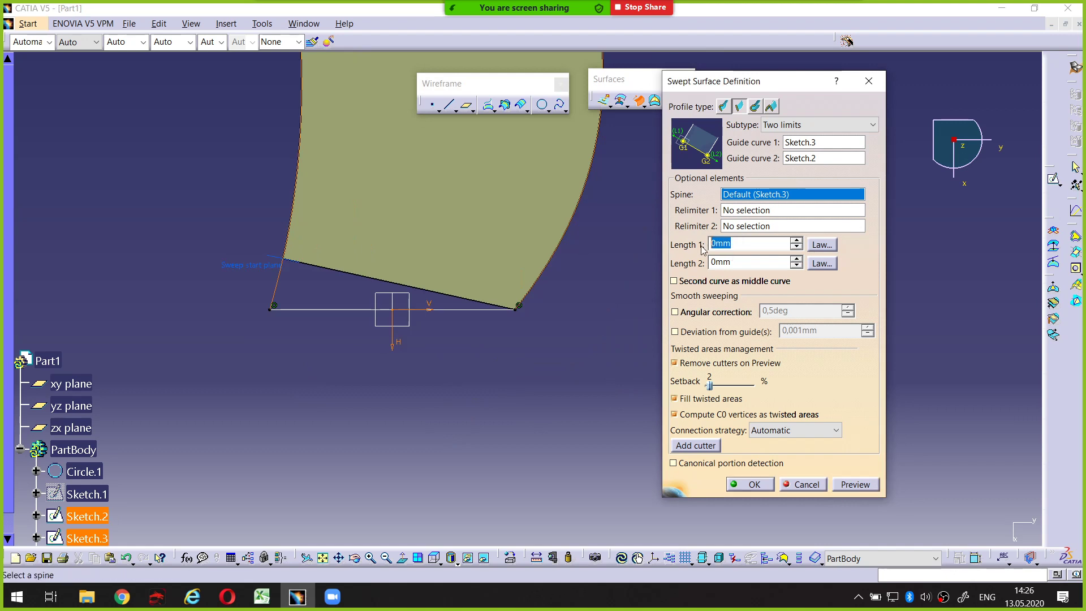
{"action": "type", "text": "2"}
{"action": "left_click", "coordinate": [846, 485]}
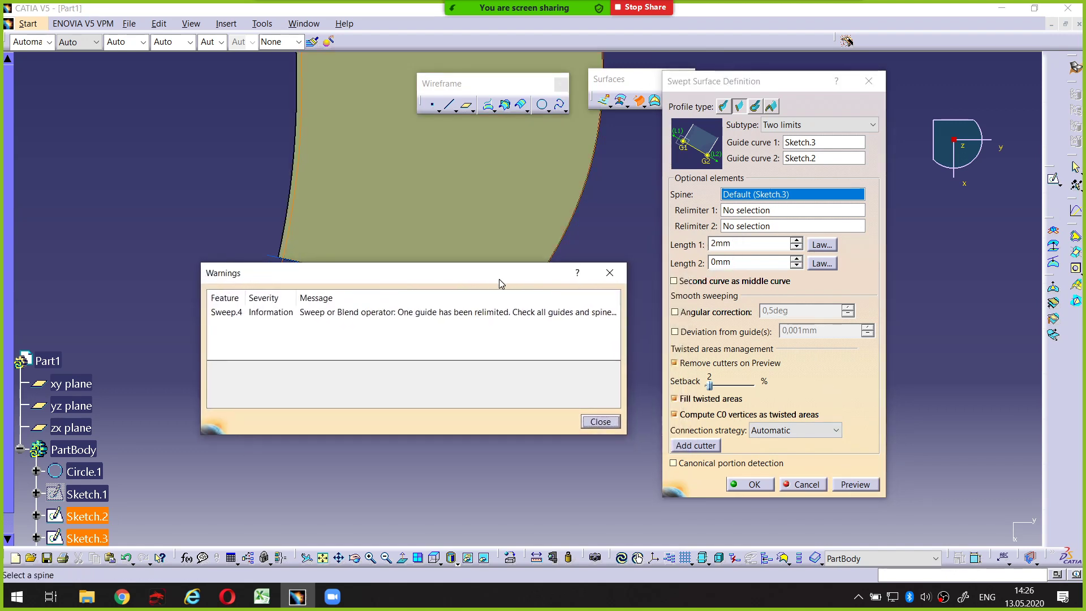
{"action": "left_click_drag", "start_coordinate": [500, 282], "coordinate": [470, 400]}
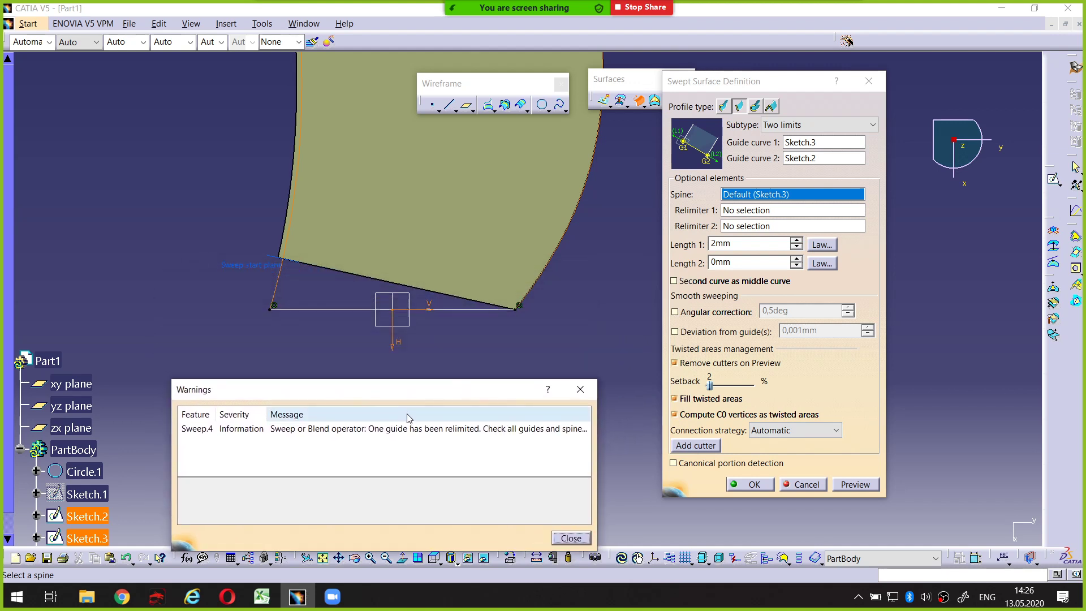
{"action": "left_click_drag", "start_coordinate": [277, 439], "coordinate": [455, 440]}
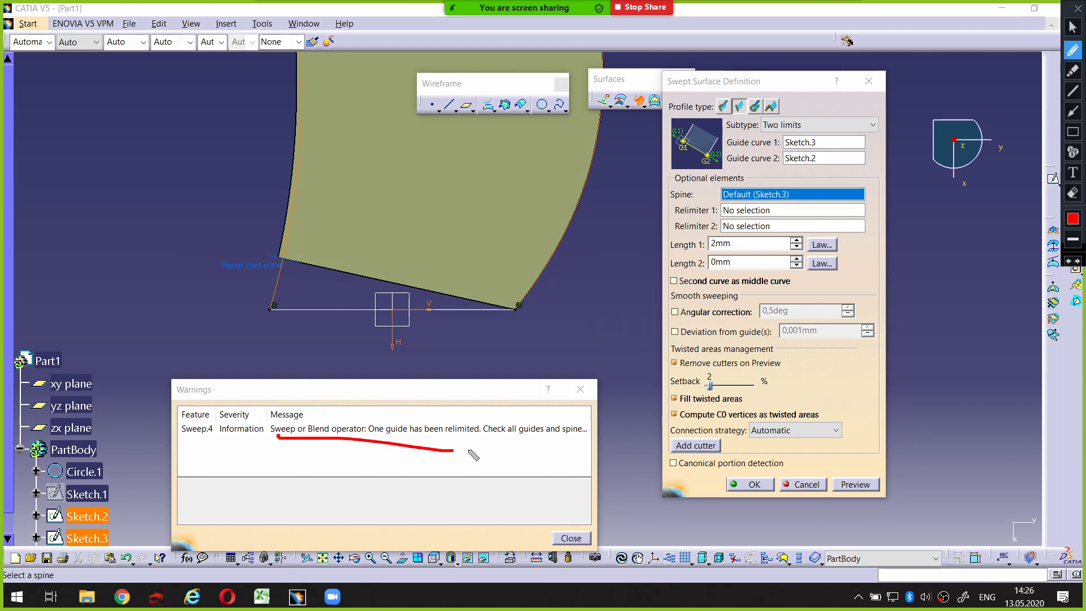
{"action": "left_click", "coordinate": [580, 388]}
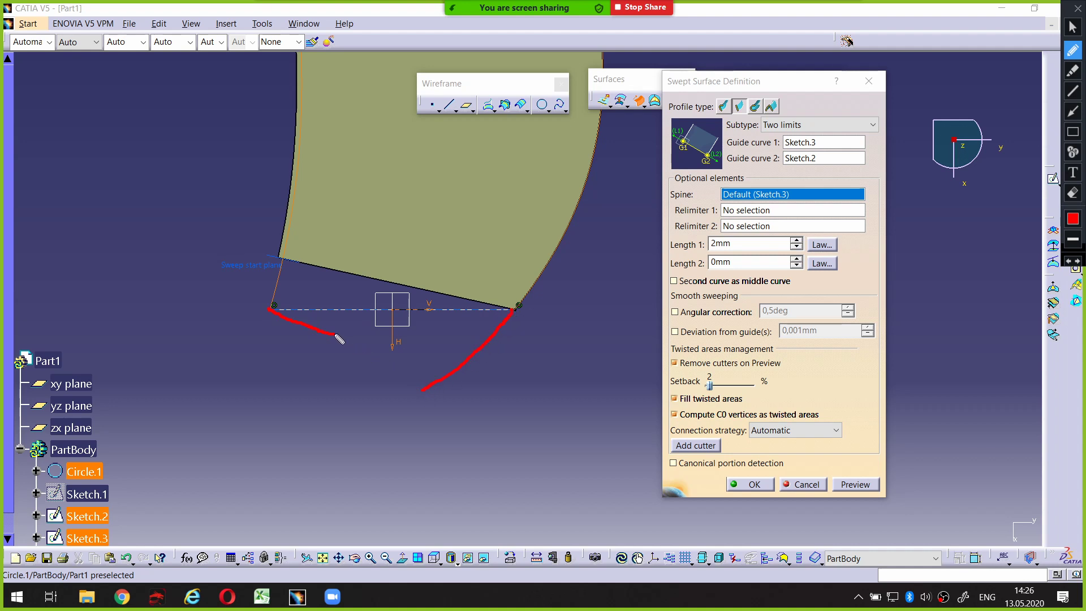
Step: Mark the extended edges and bottom edge, then zoom out to the whole surface
{"action": "left_click_drag", "start_coordinate": [335, 334], "coordinate": [376, 353]}
{"action": "key", "text": "Delete"}
{"action": "left_click_drag", "start_coordinate": [516, 309], "coordinate": [280, 254]}
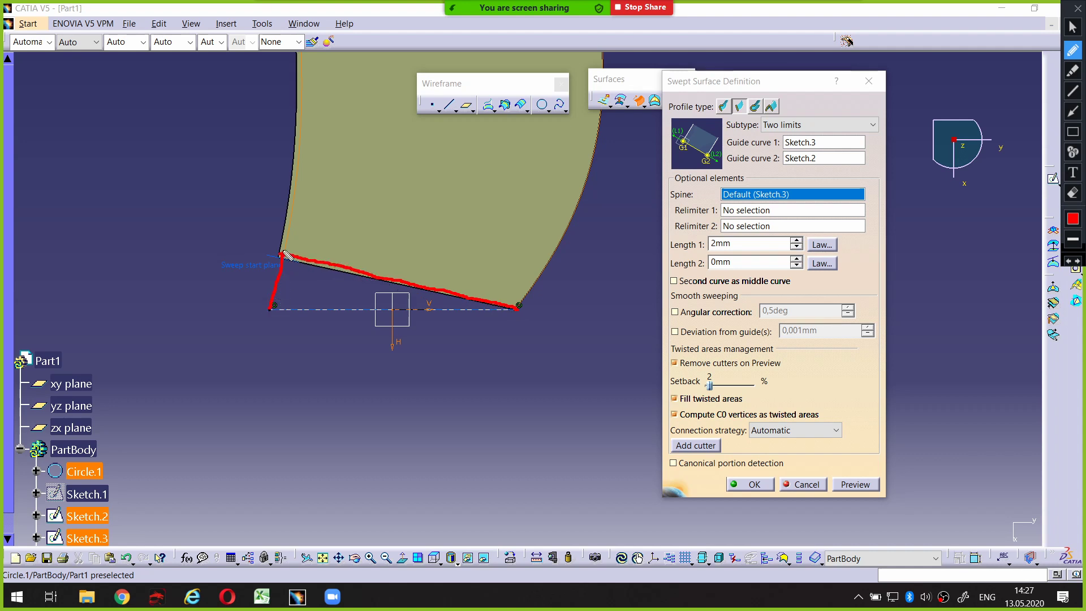
{"action": "key", "text": "Escape"}
{"action": "middle_click_drag", "start_coordinate": [487, 239], "coordinate": [186, 348]}
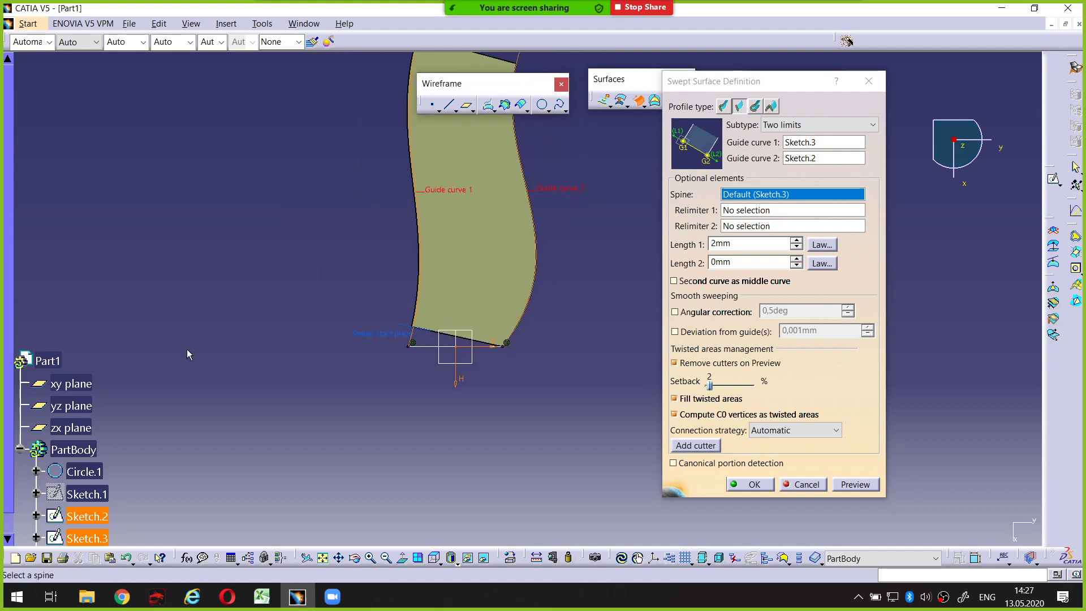
Step: Swap the guides to Sketch.2 then Sketch.3, confirm Sweep.4, and return to Top View
{"action": "left_click", "coordinate": [818, 146]}
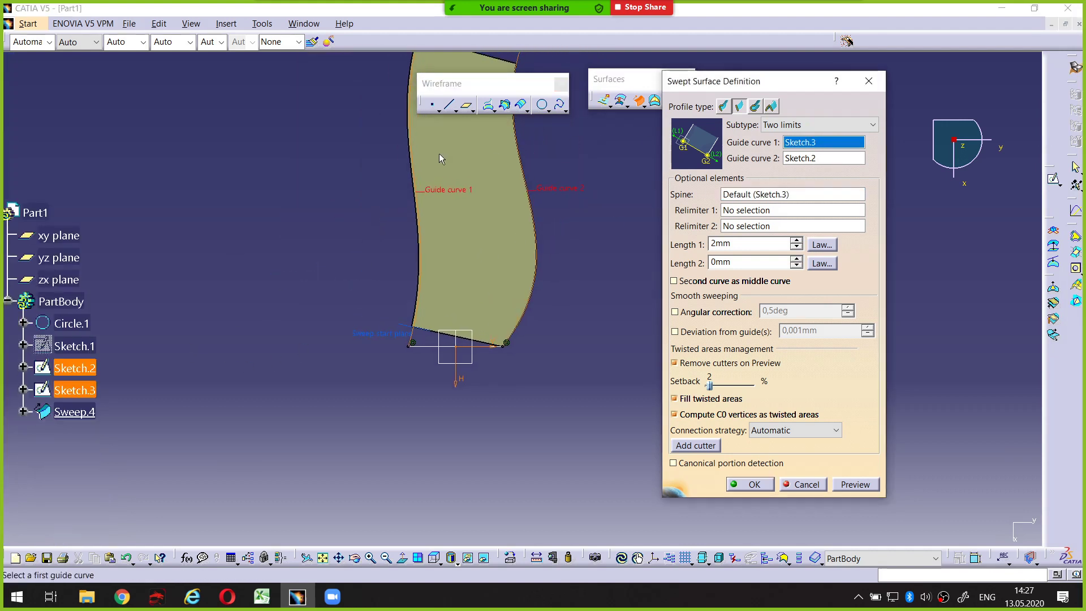
{"action": "left_click", "coordinate": [91, 369]}
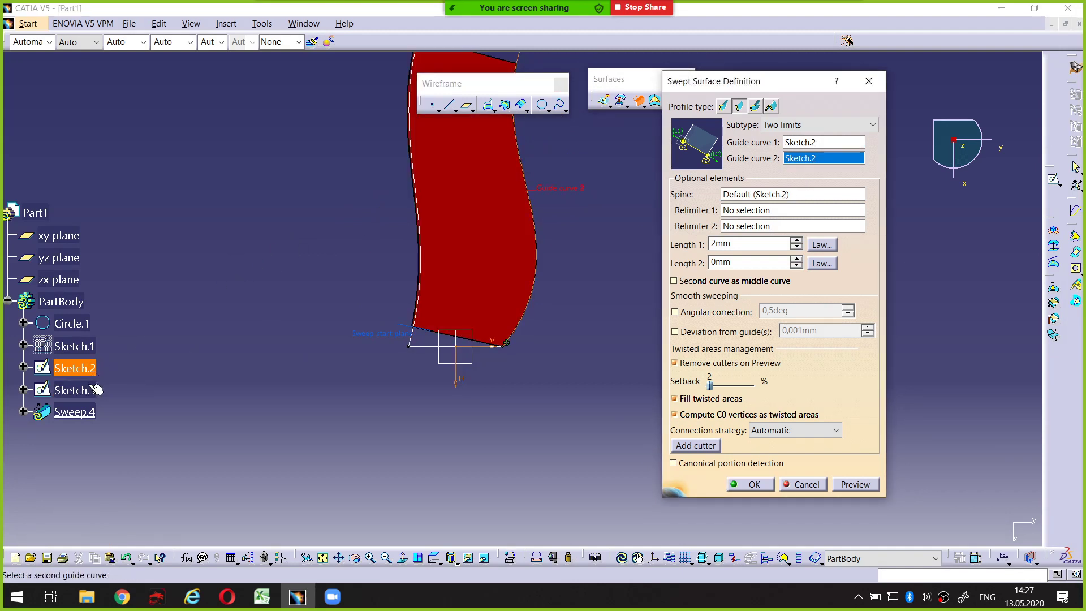
{"action": "left_click", "coordinate": [83, 390]}
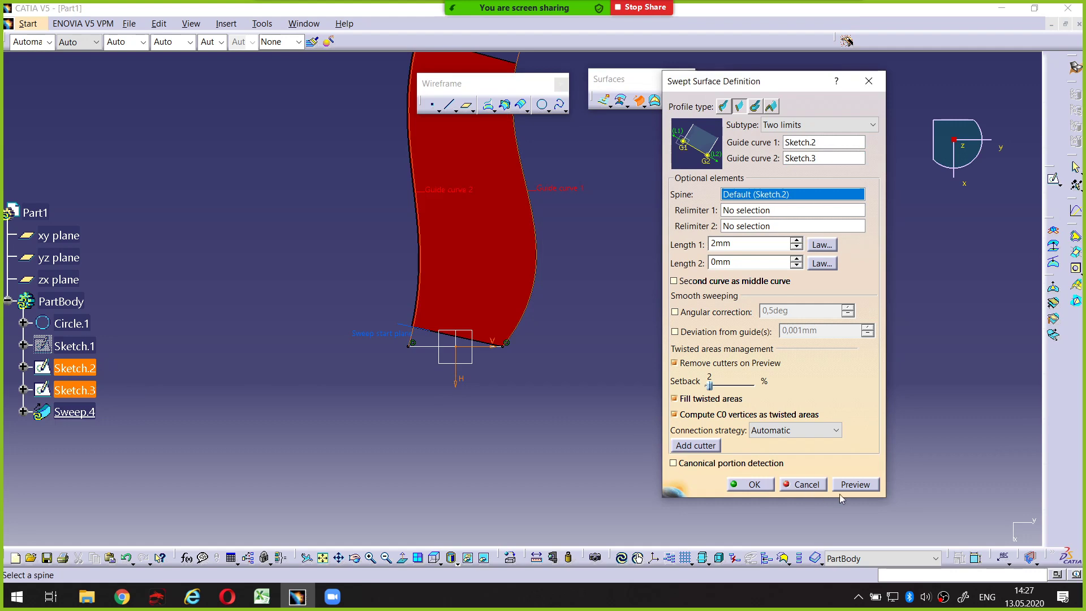
{"action": "left_click", "coordinate": [752, 484]}
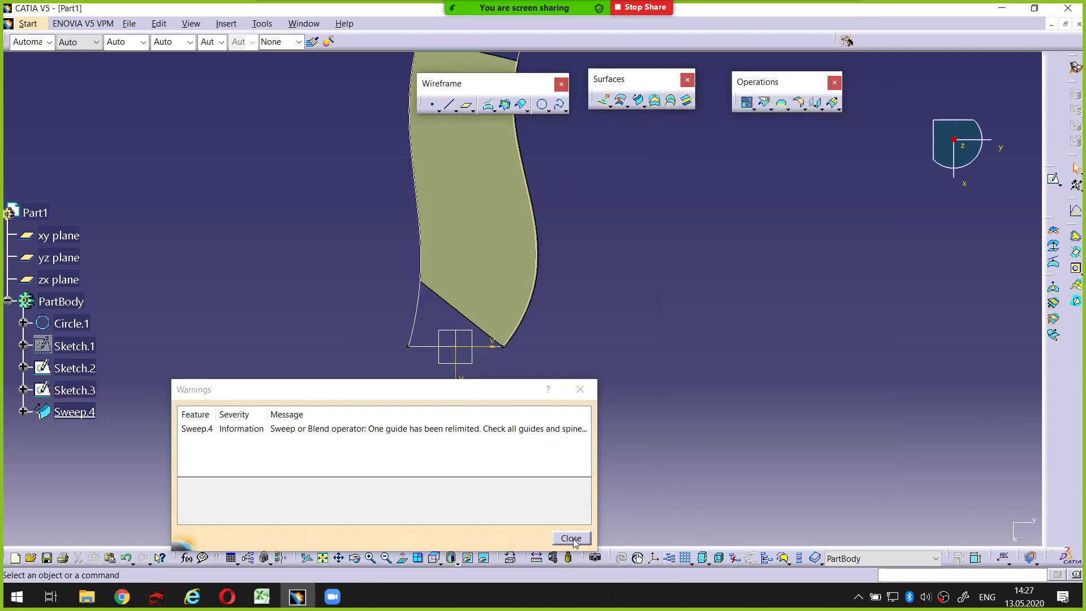
{"action": "left_click", "coordinate": [571, 538]}
{"action": "mouse_move", "coordinate": [559, 328]}
{"action": "middle_mouse_down"}
{"action": "mouse_move", "coordinate": [528, 461]}
{"action": "mouse_move", "coordinate": [520, 449]}
{"action": "middle_mouse_up"}
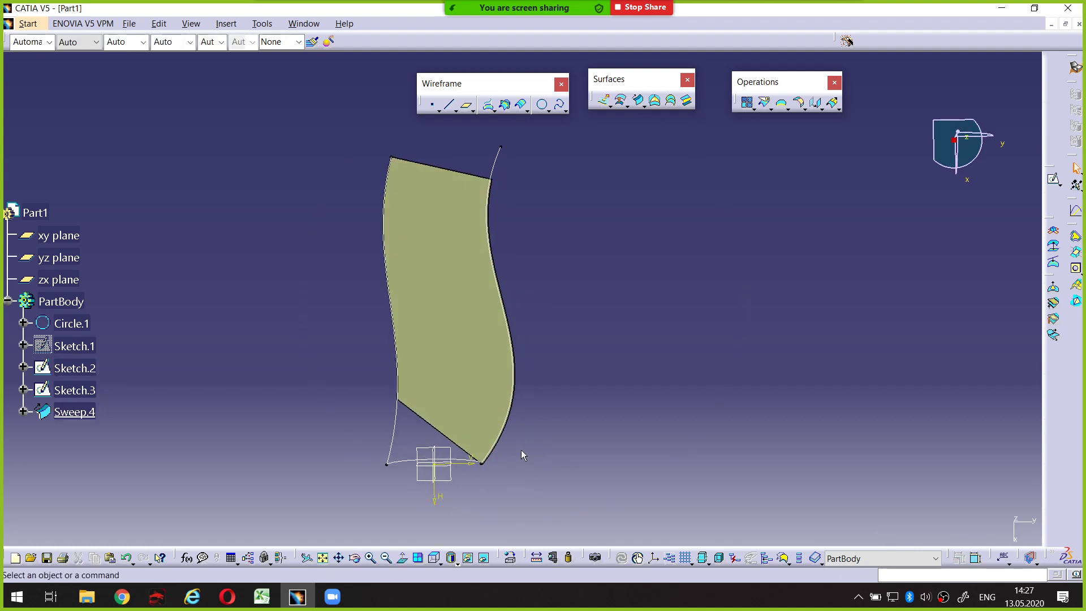
{"action": "left_click", "coordinate": [441, 564]}
Step: Reopen Sweep.4, set Length 1 to 0mm, preview, and mark the end-plane edge
{"action": "mouse_move", "coordinate": [509, 462]}
{"action": "middle_mouse_down", "text": "ctrl"}
{"action": "mouse_move", "coordinate": [524, 432]}
{"action": "mouse_move", "coordinate": [640, 355]}
{"action": "middle_mouse_up", "text": "ctrl"}
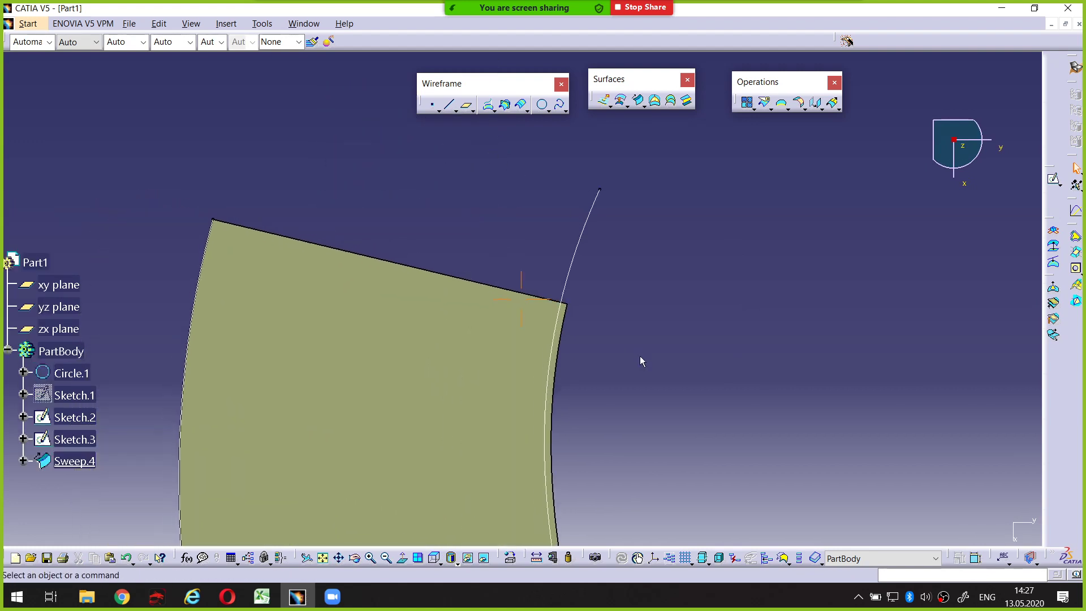
{"action": "double_click", "coordinate": [514, 320]}
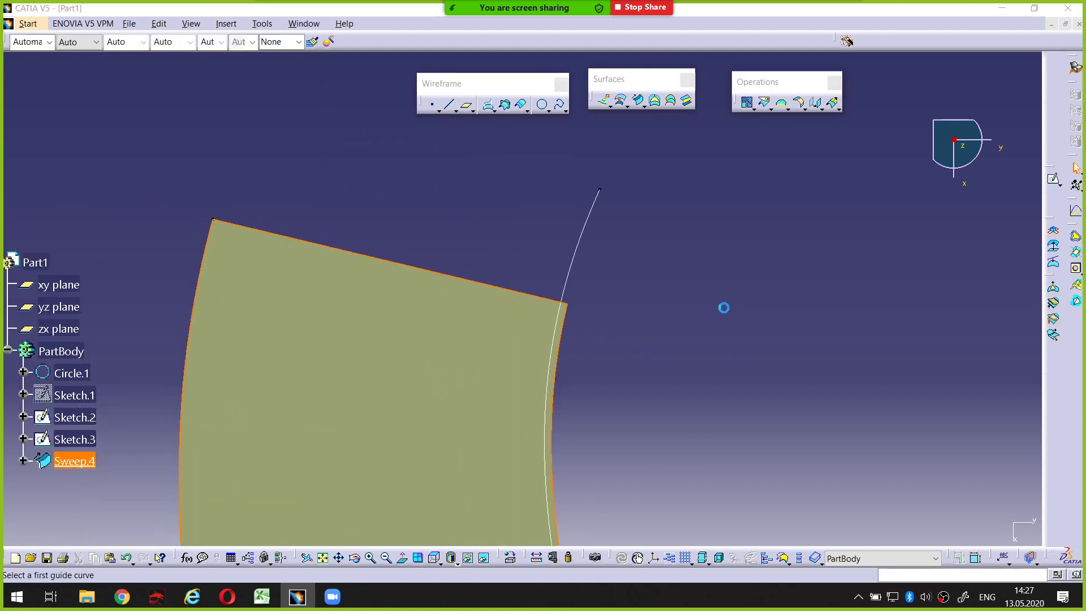
{"action": "type", "text": "0"}
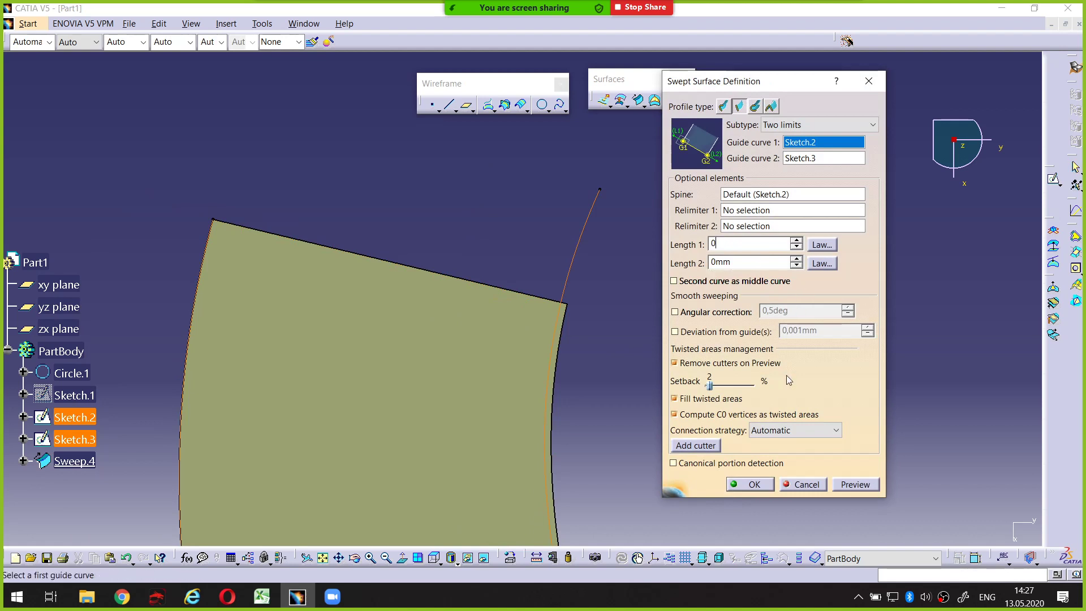
{"action": "left_click", "coordinate": [854, 484]}
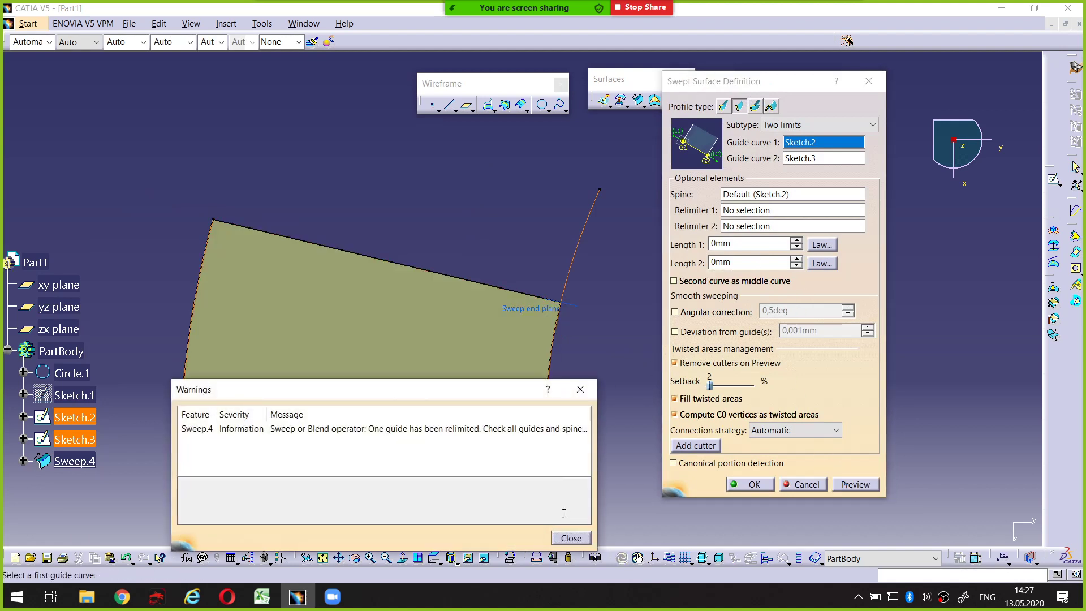
{"action": "left_click", "coordinate": [569, 537]}
{"action": "scroll", "coordinate": [566, 356], "scroll_direction": "up", "scroll_amount": 3}
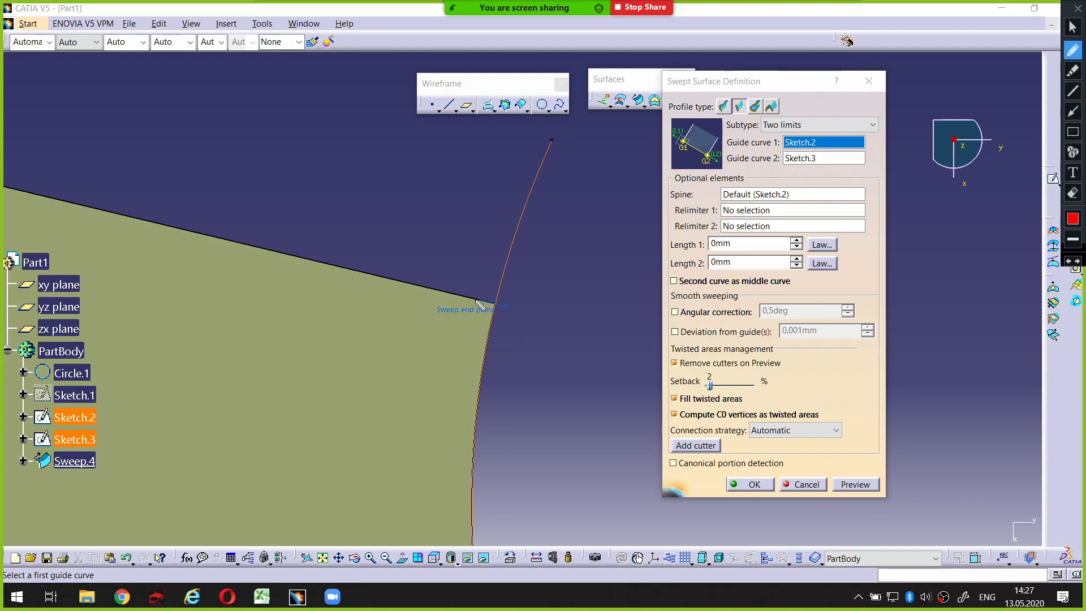
{"action": "left_click_drag", "start_coordinate": [476, 300], "coordinate": [474, 311]}
{"action": "key", "text": "Escape"}
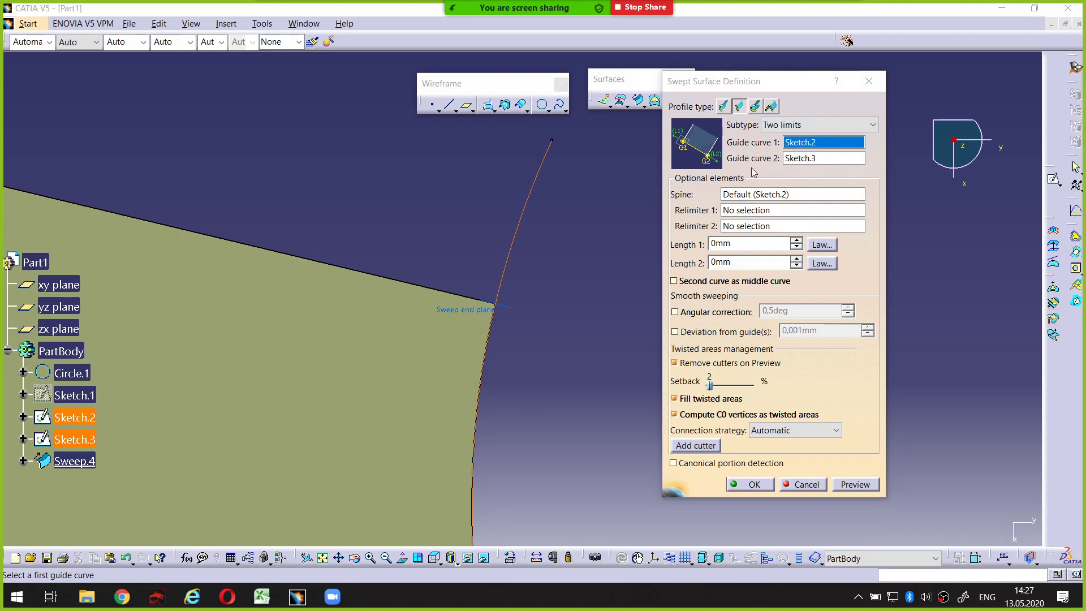
Step: Highlight the first guide curve setting in the Swept Surface dialog
{"action": "key", "text": "ctrl+shift+p"}
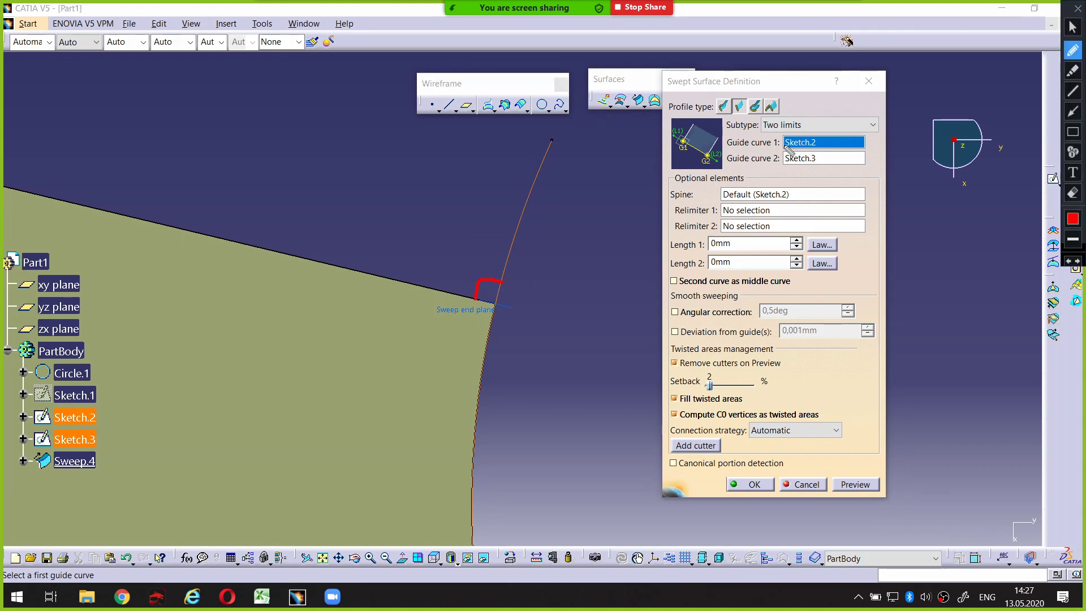
{"action": "mouse_move", "coordinate": [768, 146]}
{"action": "left_mouse_down"}
{"action": "mouse_move", "coordinate": [830, 142]}
{"action": "mouse_move", "coordinate": [794, 136]}
{"action": "mouse_move", "coordinate": [771, 148]}
{"action": "left_mouse_up"}
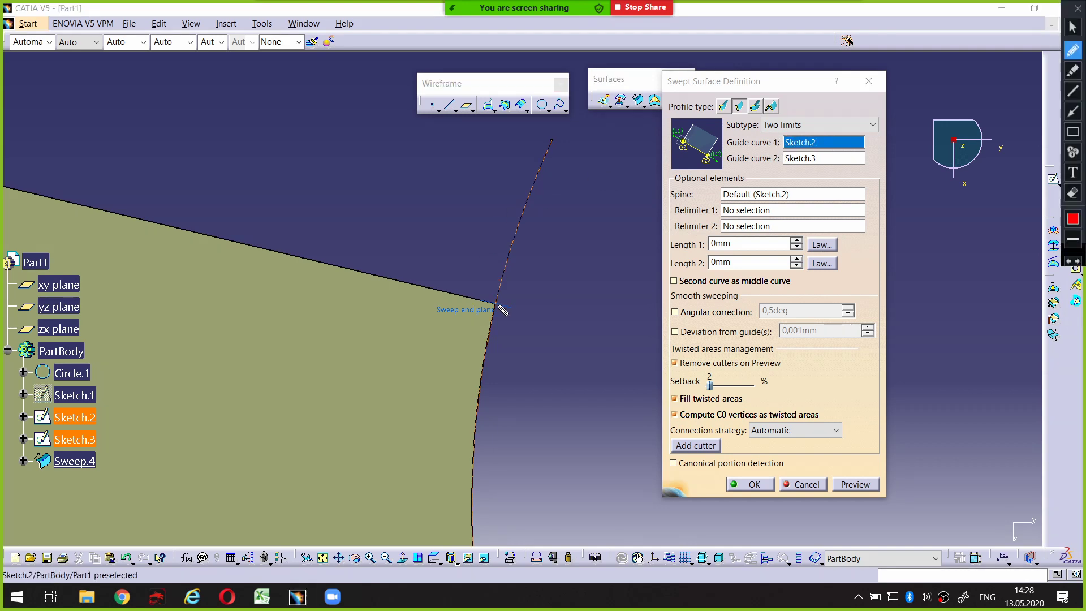
{"action": "scroll", "coordinate": [473, 238], "scroll_direction": "up", "scroll_amount": 3}
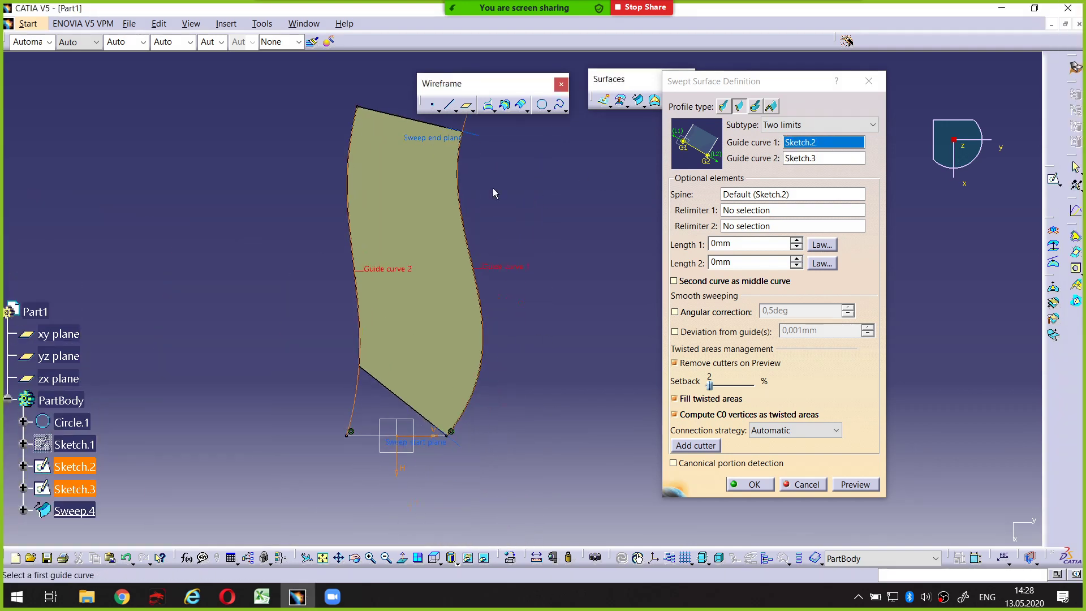
{"action": "scroll", "coordinate": [484, 445], "scroll_direction": "down", "scroll_amount": 2}
{"action": "scroll", "coordinate": [563, 313], "scroll_direction": "down", "scroll_amount": 2}
{"action": "scroll", "coordinate": [517, 314], "scroll_direction": "down", "scroll_amount": 2}
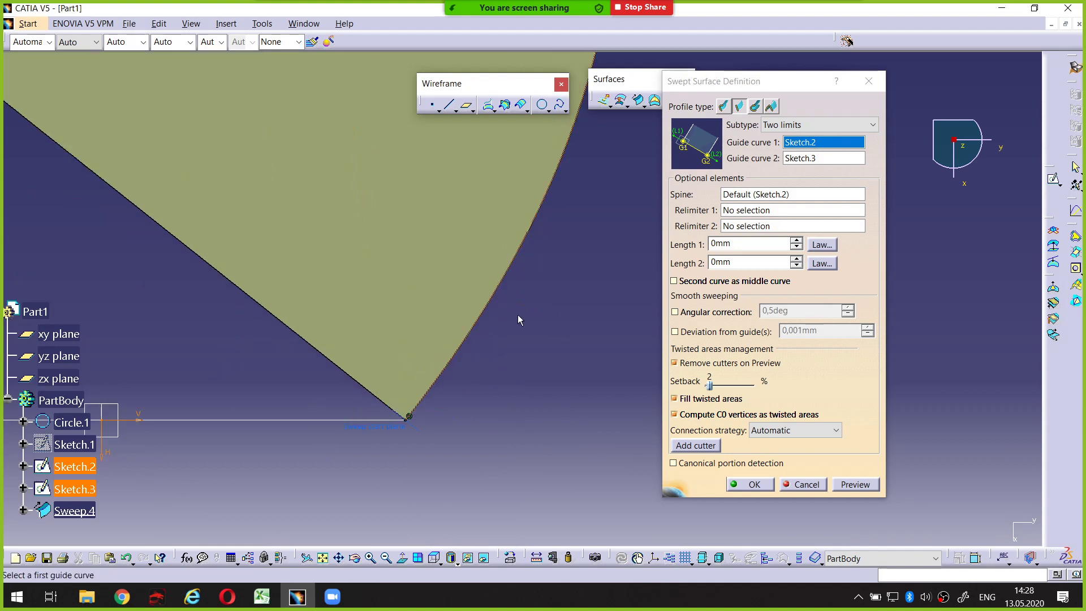
{"action": "scroll", "coordinate": [534, 331], "scroll_direction": "down", "scroll_amount": 2}
Step: Mark the bottom corner and both relimiter settings, then confirm the two-limits Sweep.4
{"action": "key", "text": "ctrl+shift+p"}
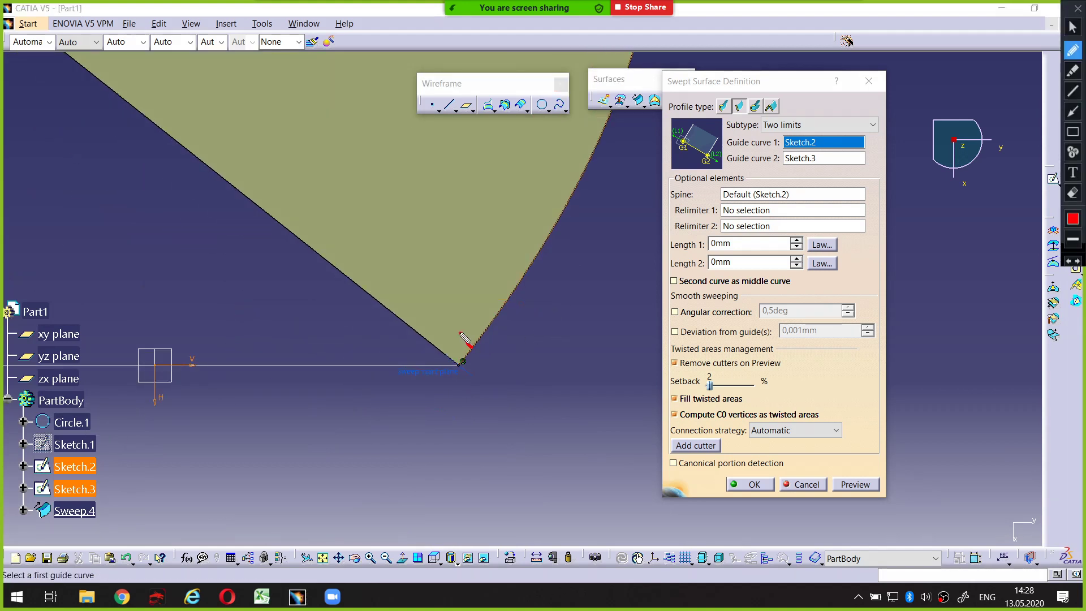
{"action": "left_click_drag", "start_coordinate": [464, 338], "coordinate": [441, 355]}
{"action": "key", "text": "ctrl+shift+p"}
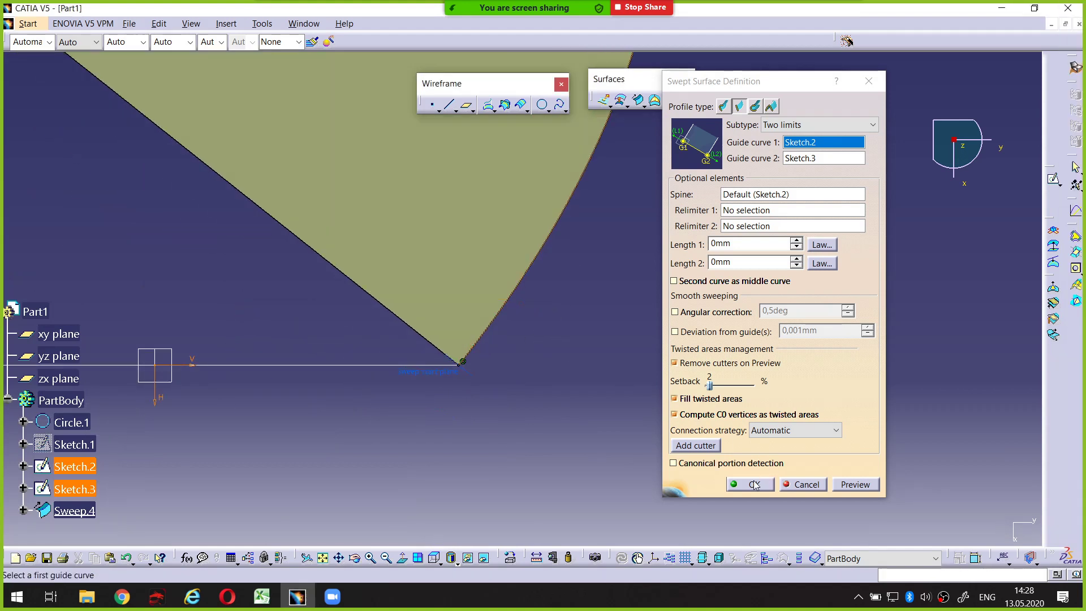
{"action": "key", "text": "ctrl+shift+p"}
{"action": "mouse_move", "coordinate": [670, 217]}
{"action": "left_mouse_down"}
{"action": "mouse_move", "coordinate": [714, 218]}
{"action": "mouse_move", "coordinate": [716, 234]}
{"action": "left_mouse_up"}
{"action": "key", "text": "ctrl+shift+p"}
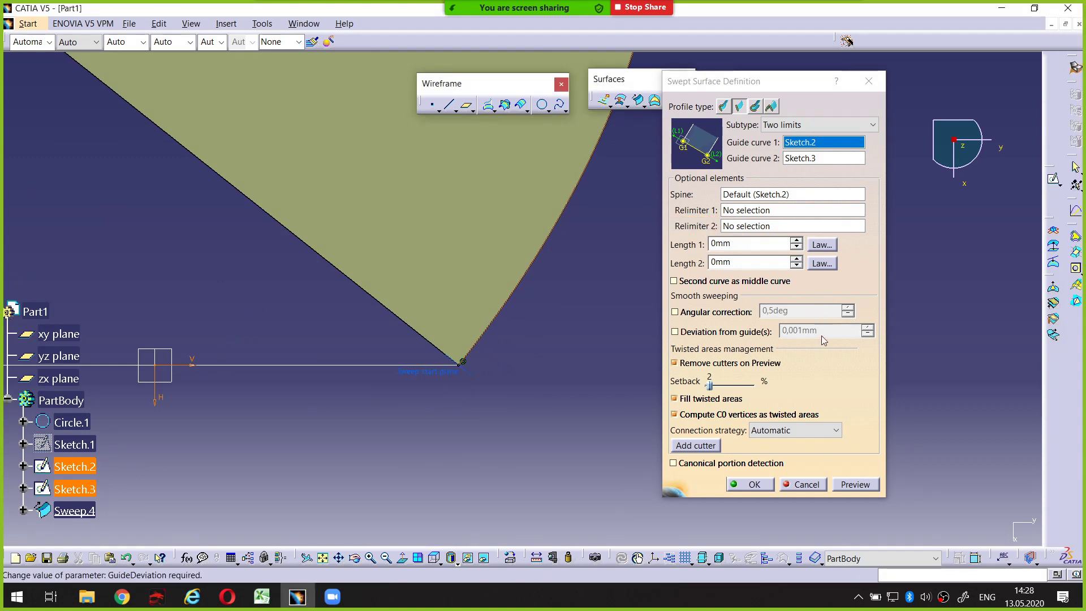
{"action": "left_click", "coordinate": [752, 484]}
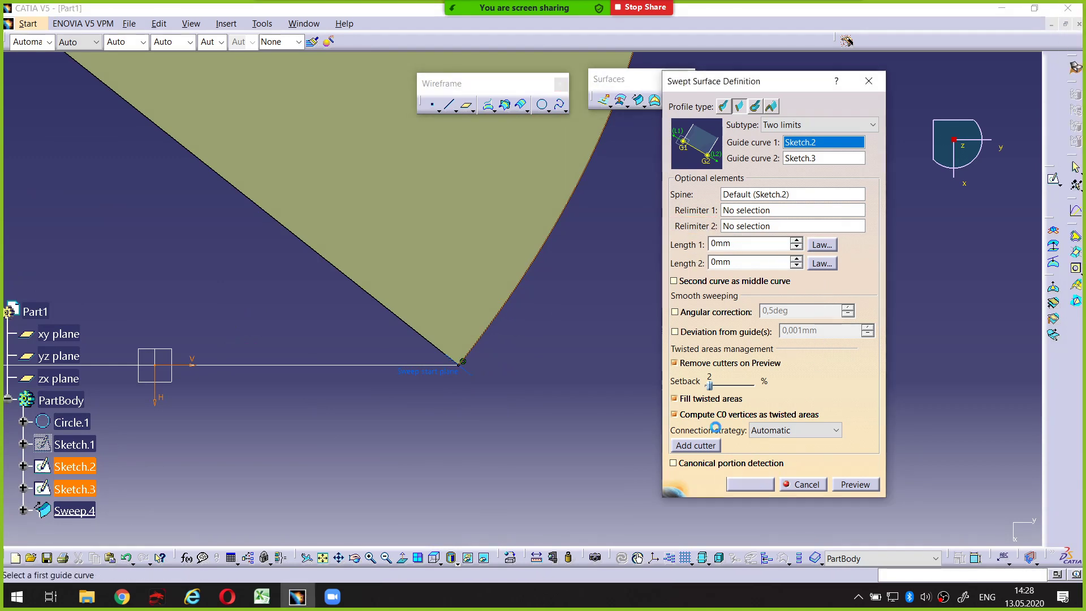
{"action": "mouse_move", "coordinate": [606, 252]}
{"action": "middle_mouse_down"}
{"action": "mouse_move", "coordinate": [565, 352]}
{"action": "mouse_move", "coordinate": [571, 233]}
{"action": "mouse_move", "coordinate": [562, 342]}
{"action": "mouse_move", "coordinate": [497, 326]}
{"action": "middle_mouse_up"}
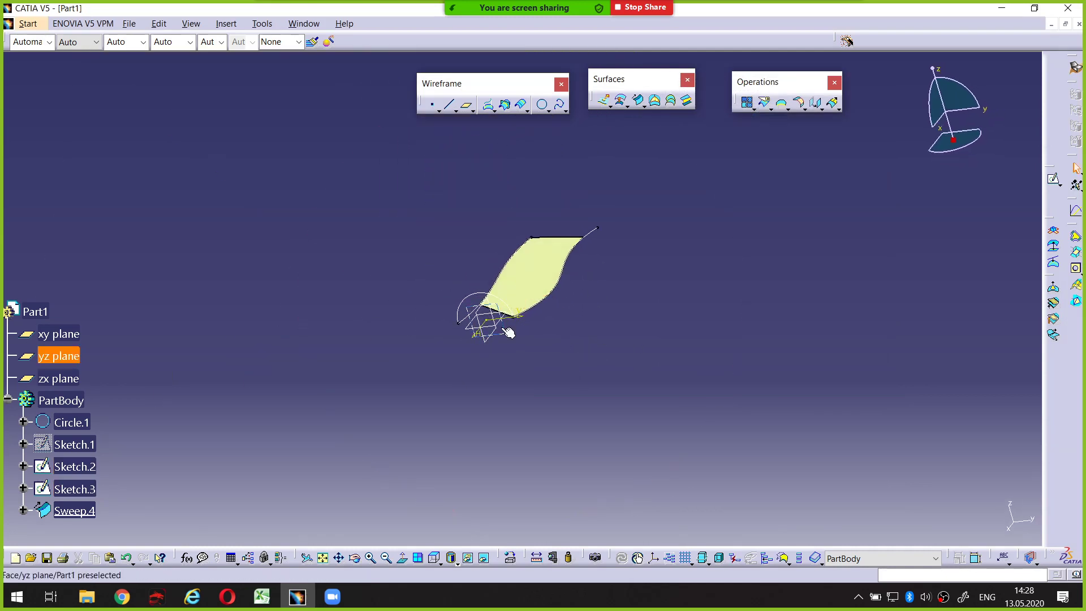
Step: Try a new sweep with the Limit and middle subtype, then abandon it
{"action": "left_click", "coordinate": [638, 100]}
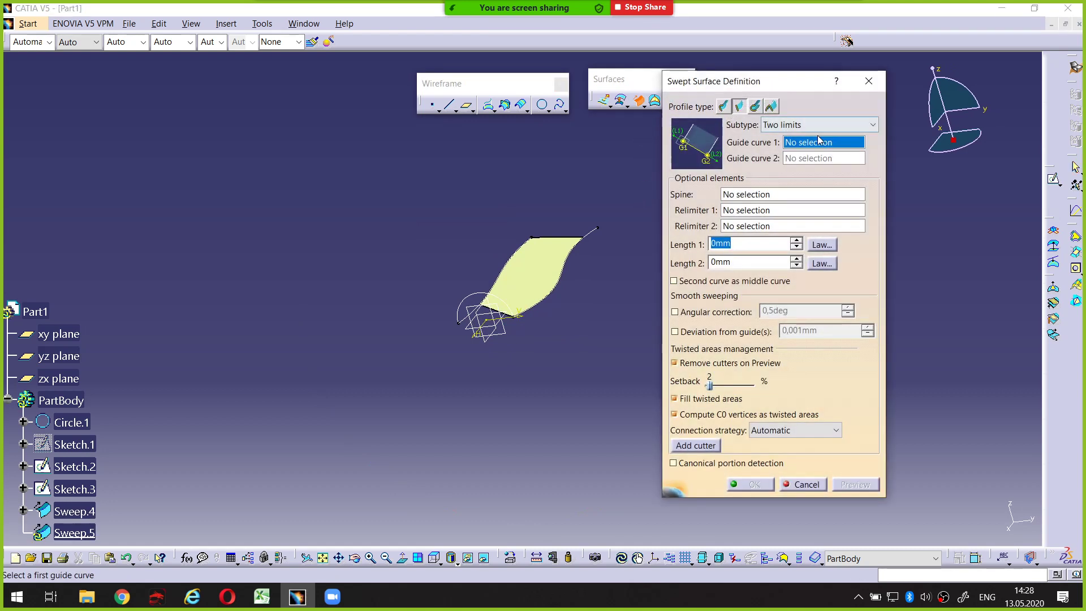
{"action": "left_click", "coordinate": [830, 127]}
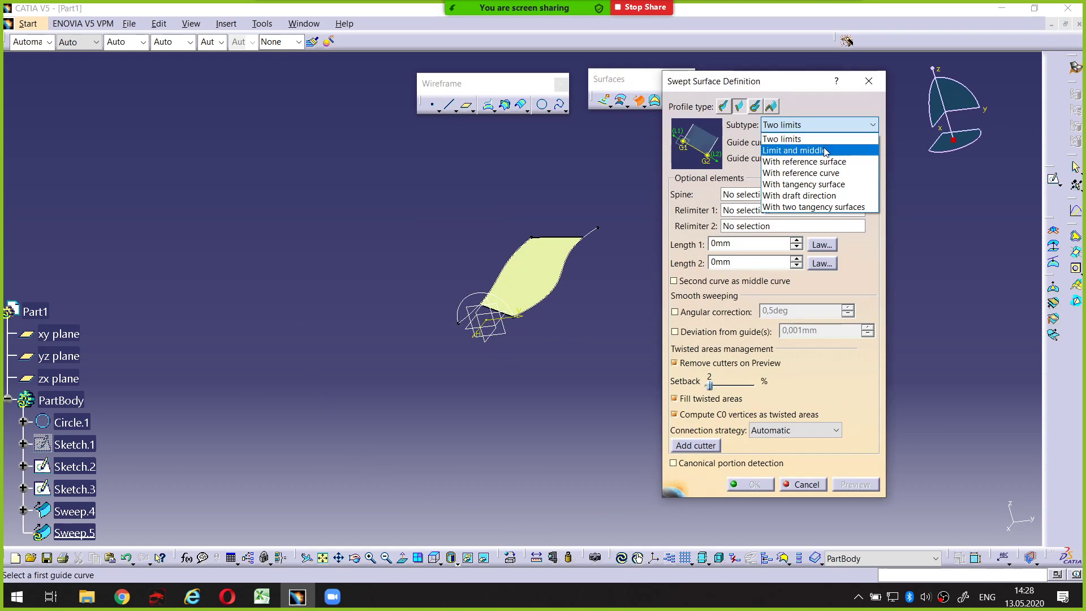
{"action": "left_click", "coordinate": [826, 152]}
{"action": "scroll", "coordinate": [579, 254], "scroll_direction": "up", "scroll_amount": 5}
{"action": "scroll", "coordinate": [579, 254], "scroll_direction": "up", "scroll_amount": 3}
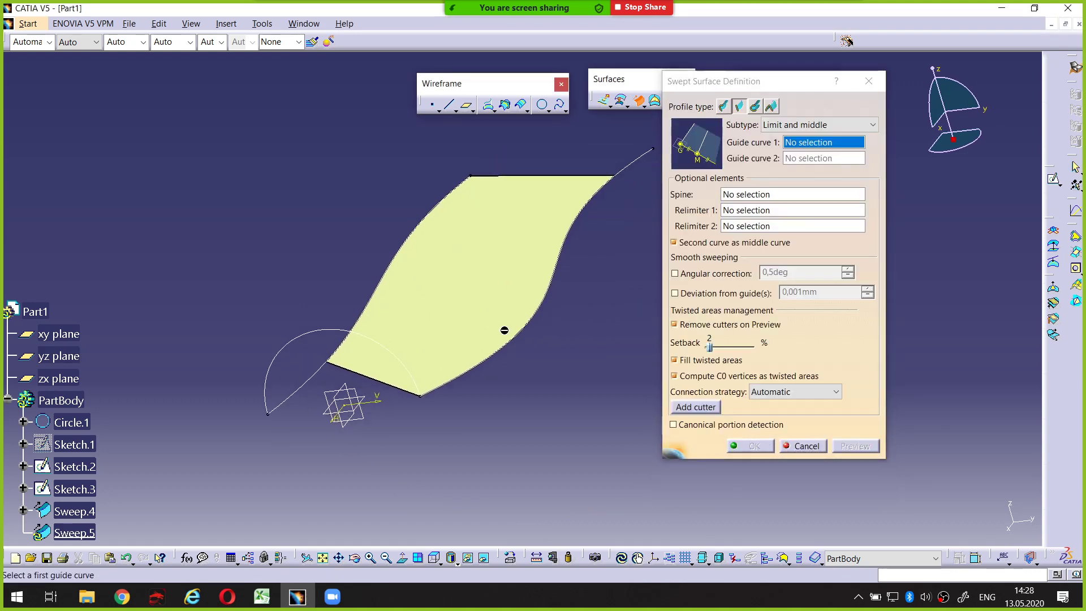
{"action": "middle_click_drag", "start_coordinate": [505, 330], "coordinate": [501, 303]}
{"action": "key", "text": "Escape"}
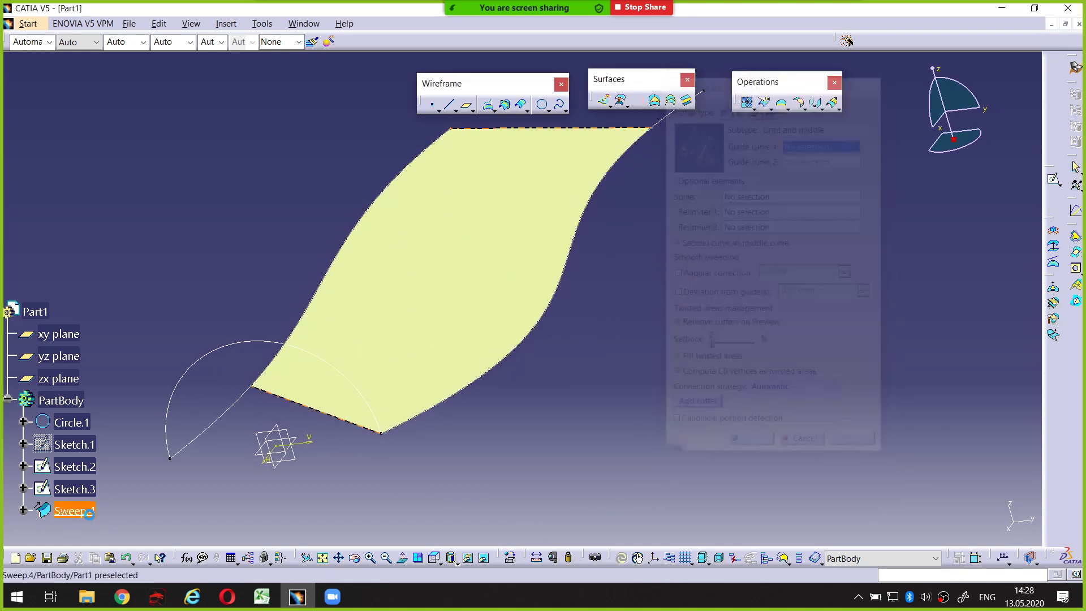
Step: Delete Sweep.4 and restart the sweep with Sketch.3 and Sketch.2 as guides
{"action": "key", "text": "Delete"}
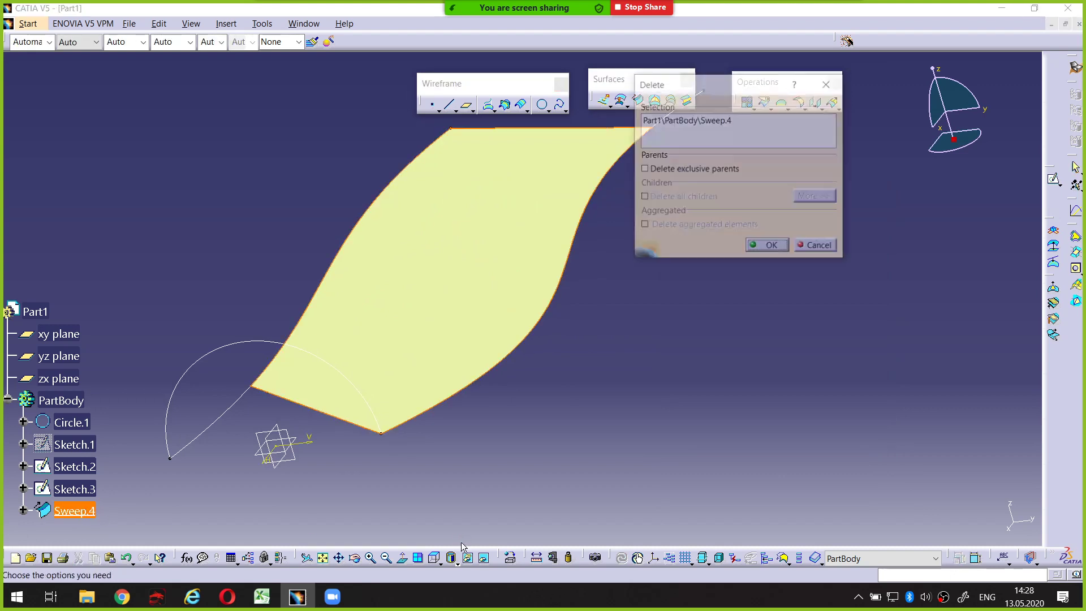
{"action": "key", "text": "Return"}
{"action": "middle_click_drag", "start_coordinate": [824, 206], "coordinate": [852, 230]}
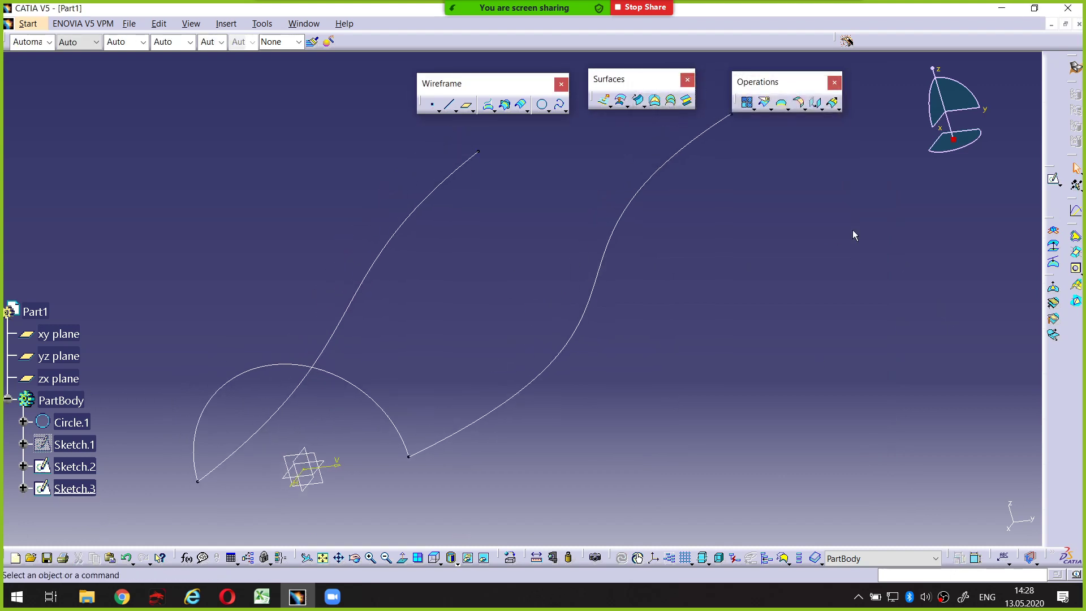
{"action": "left_click", "coordinate": [636, 105]}
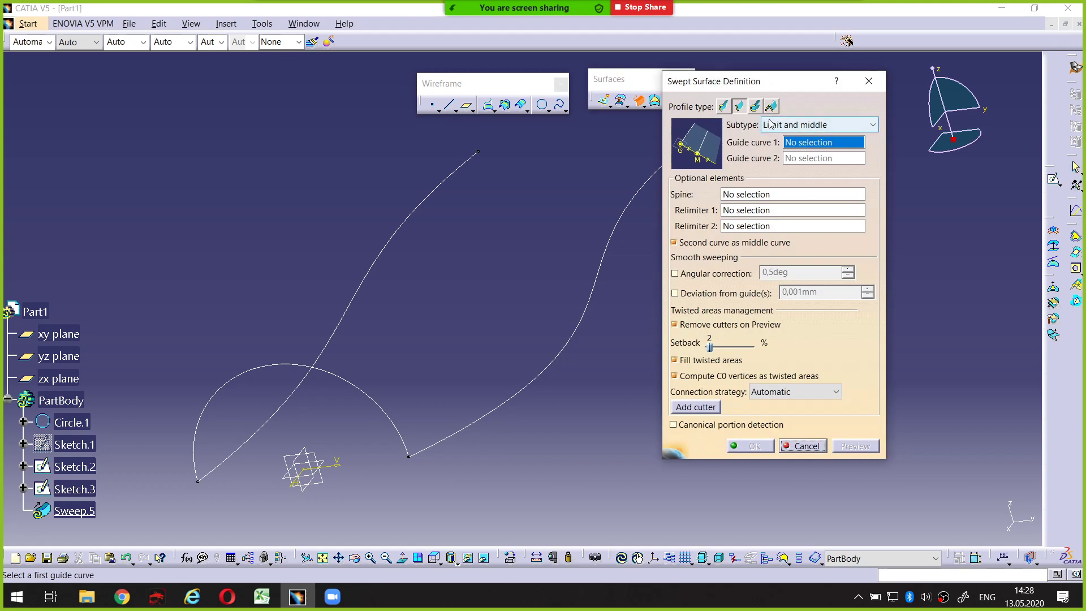
{"action": "mouse_move", "coordinate": [652, 150]}
{"action": "middle_mouse_down"}
{"action": "mouse_move", "coordinate": [444, 216]}
{"action": "mouse_move", "coordinate": [443, 271]}
{"action": "mouse_move", "coordinate": [457, 280]}
{"action": "middle_mouse_up"}
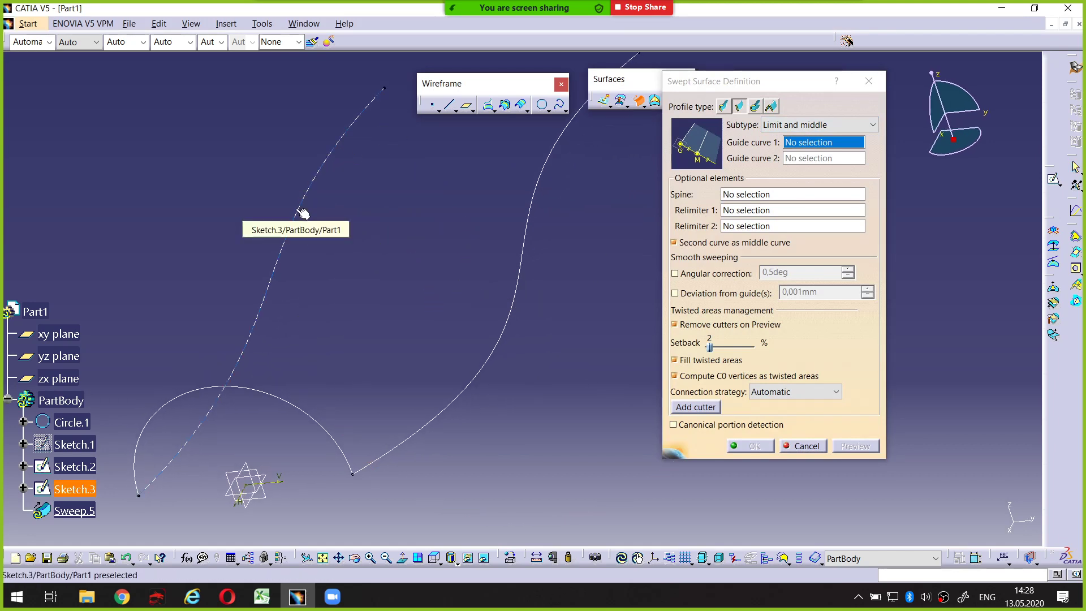
{"action": "mouse_move", "coordinate": [304, 215]}
{"action": "middle_mouse_down"}
{"action": "mouse_move", "coordinate": [414, 263]}
{"action": "mouse_move", "coordinate": [598, 306]}
{"action": "mouse_move", "coordinate": [484, 287]}
{"action": "mouse_move", "coordinate": [526, 287]}
{"action": "mouse_move", "coordinate": [519, 357]}
{"action": "middle_mouse_up"}
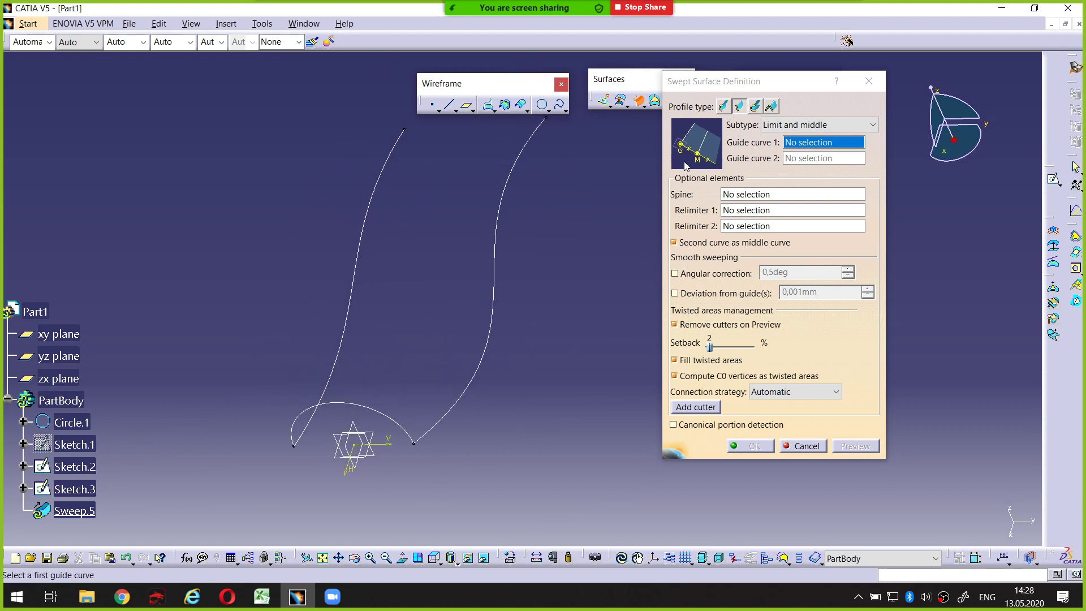
{"action": "left_click", "coordinate": [376, 185]}
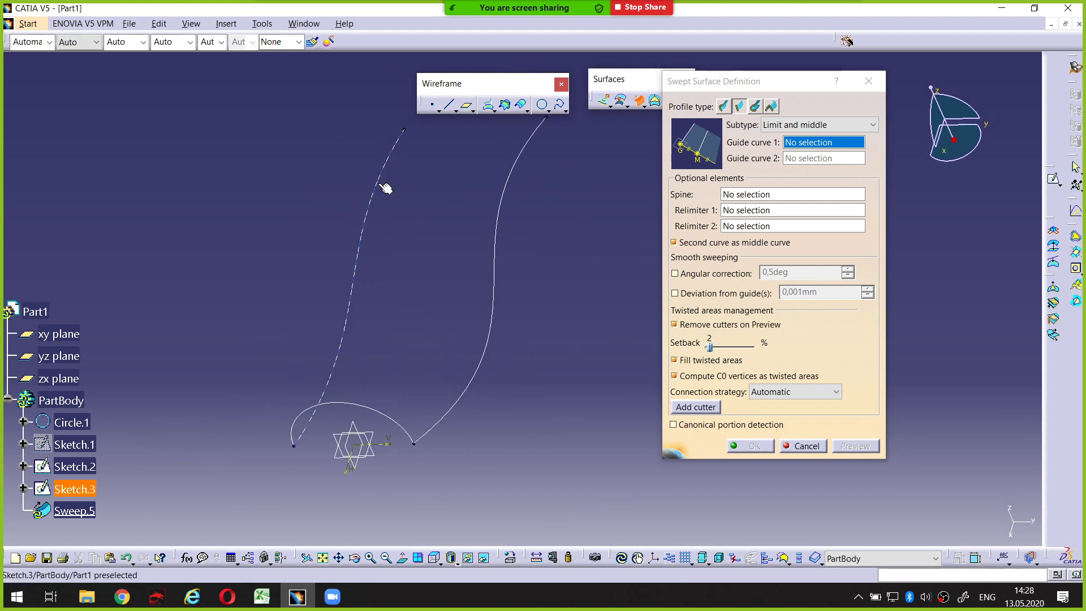
{"action": "left_click", "coordinate": [502, 195]}
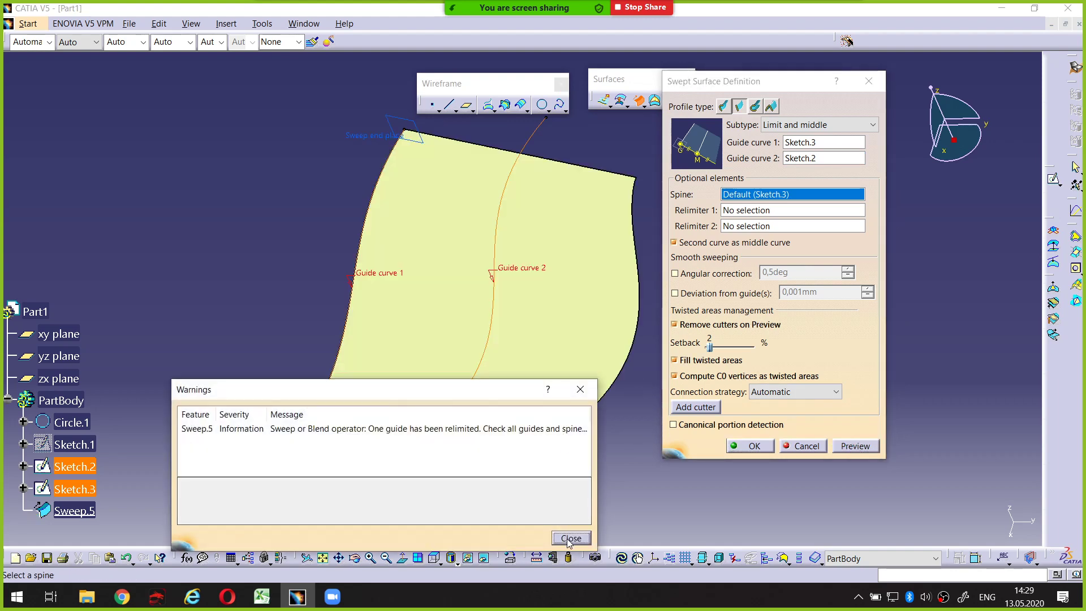
Step: Dismiss the relimited-guide warning and trace Guide curve 1 (Sketch.3) on the surface
{"action": "left_click", "coordinate": [570, 538]}
{"action": "mouse_move", "coordinate": [560, 434]}
{"action": "middle_mouse_down"}
{"action": "mouse_move", "coordinate": [541, 334]}
{"action": "mouse_move", "coordinate": [522, 395]}
{"action": "mouse_move", "coordinate": [475, 385]}
{"action": "mouse_move", "coordinate": [497, 326]}
{"action": "middle_mouse_up"}
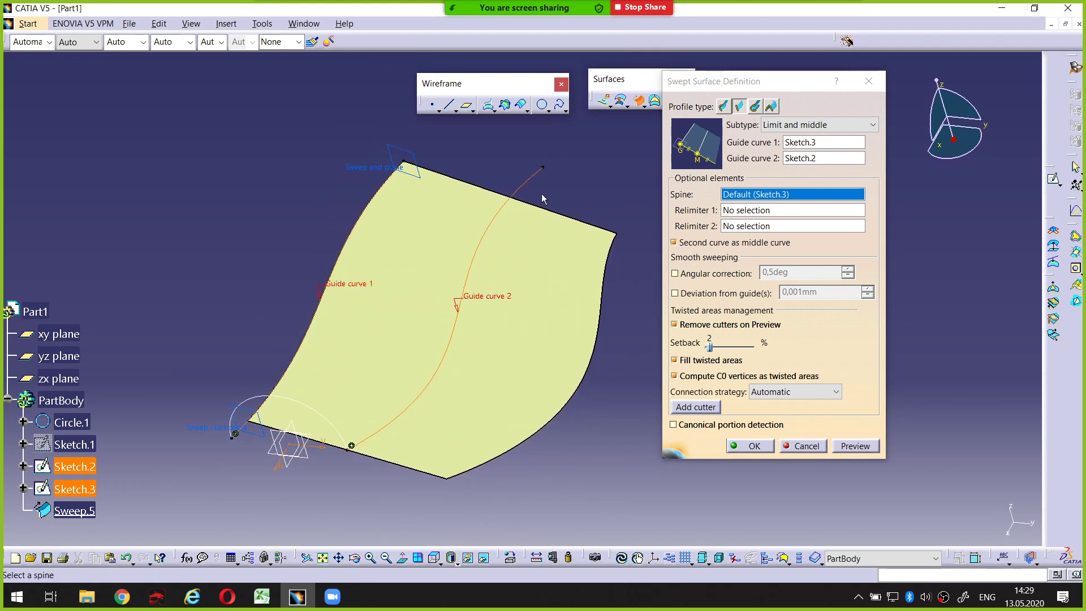
{"action": "mouse_move", "coordinate": [725, 150]}
{"action": "left_mouse_down"}
{"action": "mouse_move", "coordinate": [825, 147]}
{"action": "mouse_move", "coordinate": [787, 142]}
{"action": "left_mouse_up"}
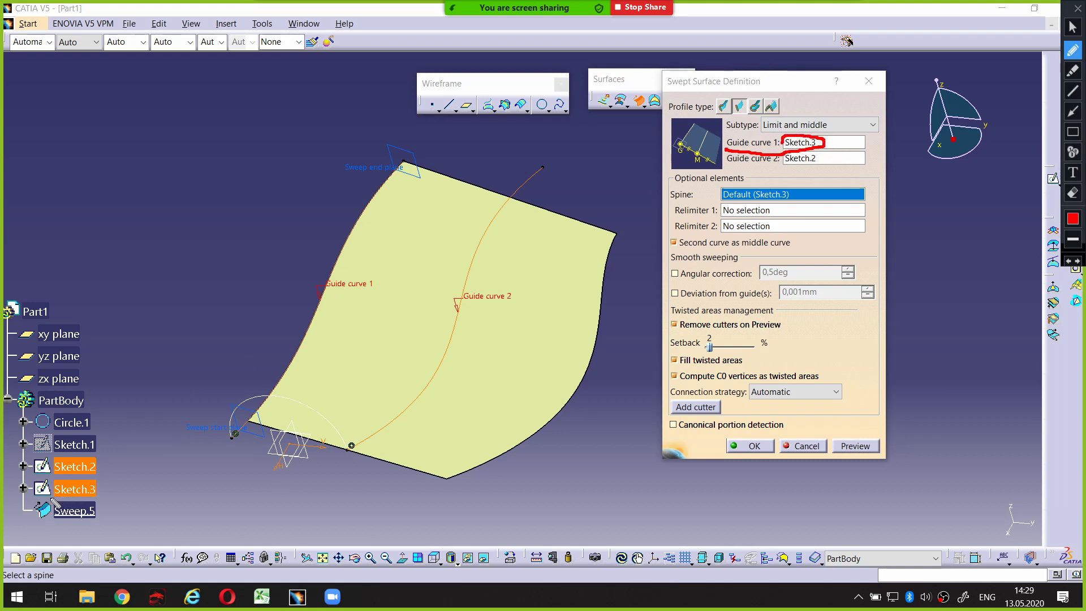
{"action": "left_click_drag", "start_coordinate": [51, 500], "coordinate": [122, 499]}
{"action": "left_click_drag", "start_coordinate": [268, 401], "coordinate": [356, 222]}
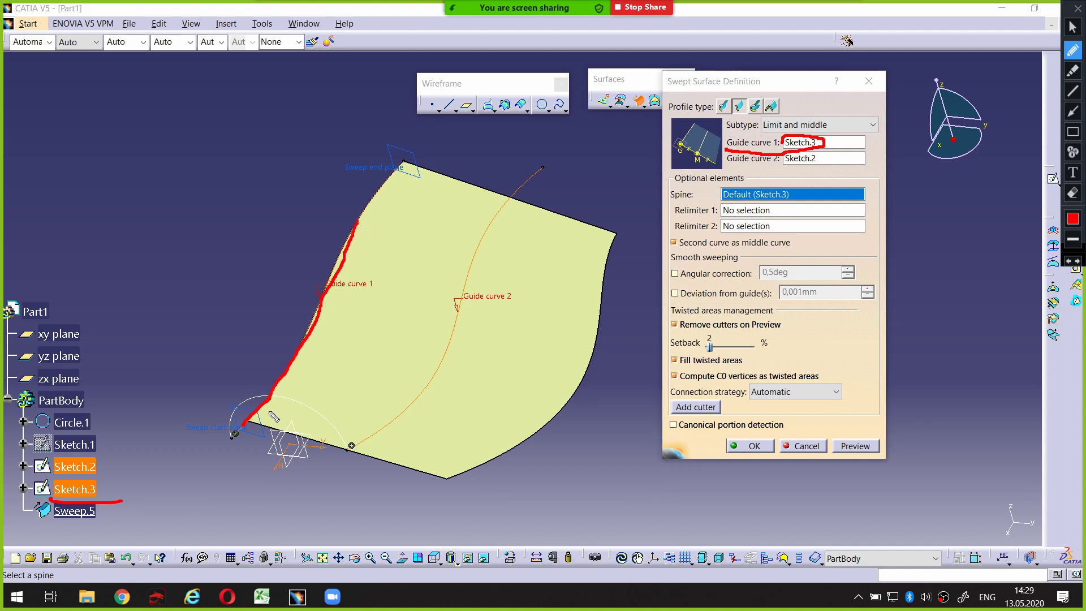
{"action": "left_click_drag", "start_coordinate": [280, 382], "coordinate": [398, 416]}
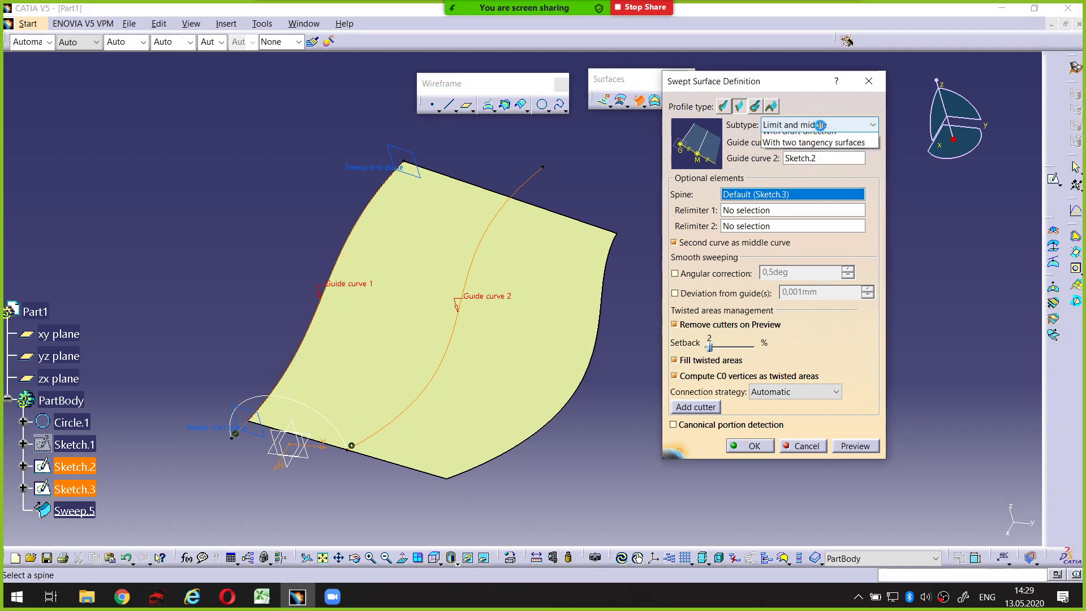
Step: Keep Limit and middle as the subtype, inspect the surface from above, and confirm Sweep.5
{"action": "left_click", "coordinate": [814, 125]}
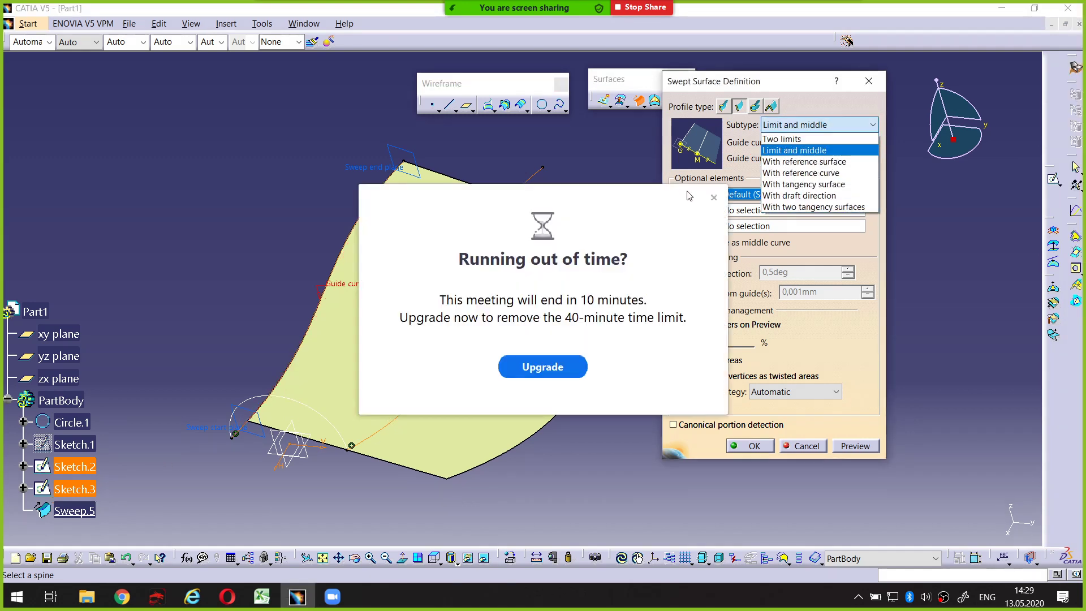
{"action": "left_click", "coordinate": [802, 125]}
{"action": "left_click", "coordinate": [804, 127]}
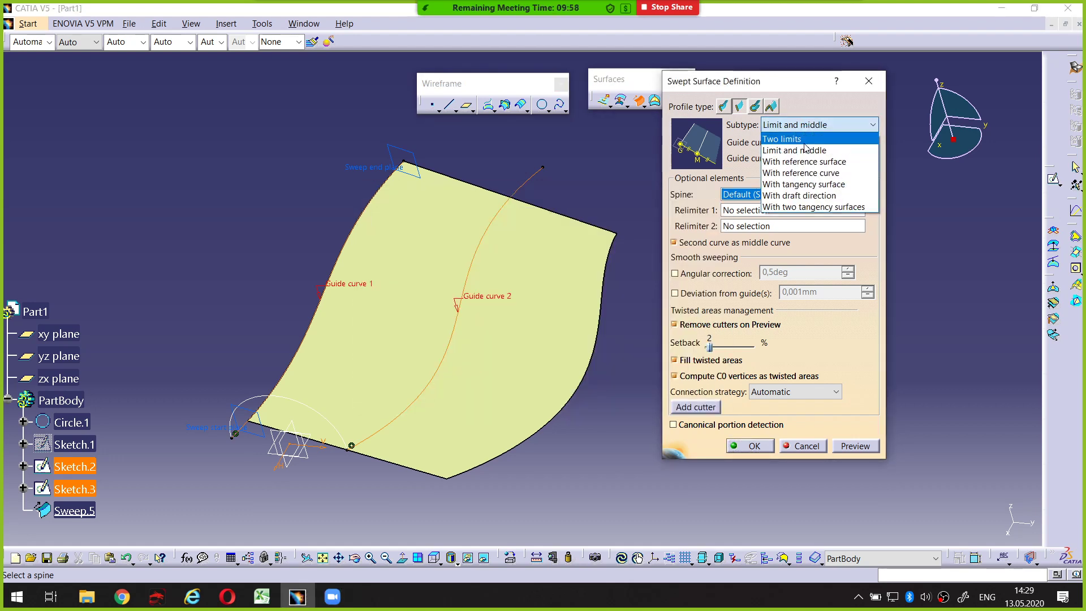
{"action": "left_click", "coordinate": [817, 104]}
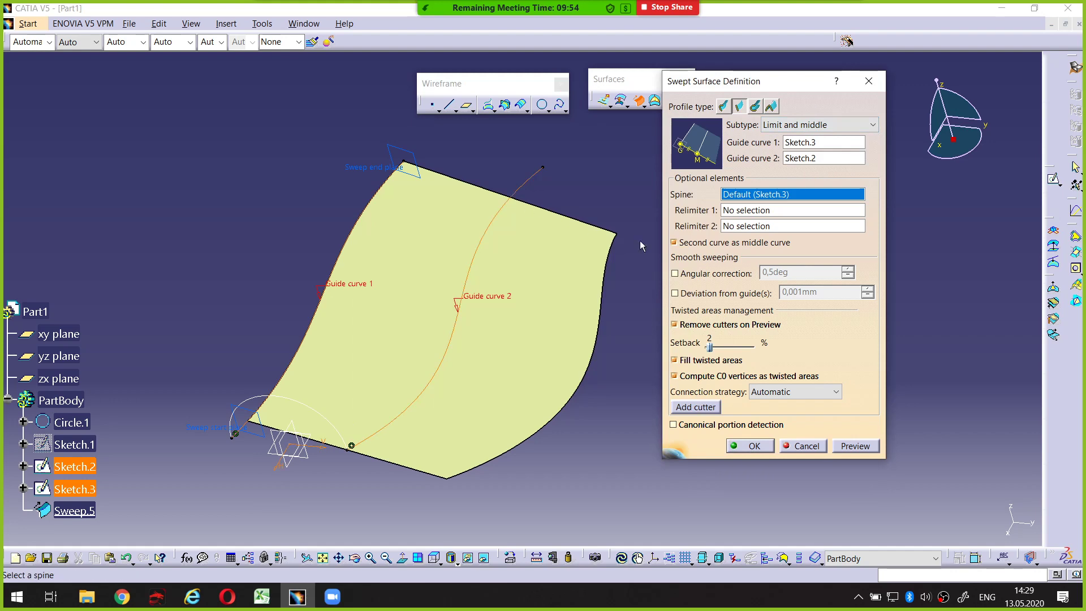
{"action": "middle_click", "coordinate": [526, 351]}
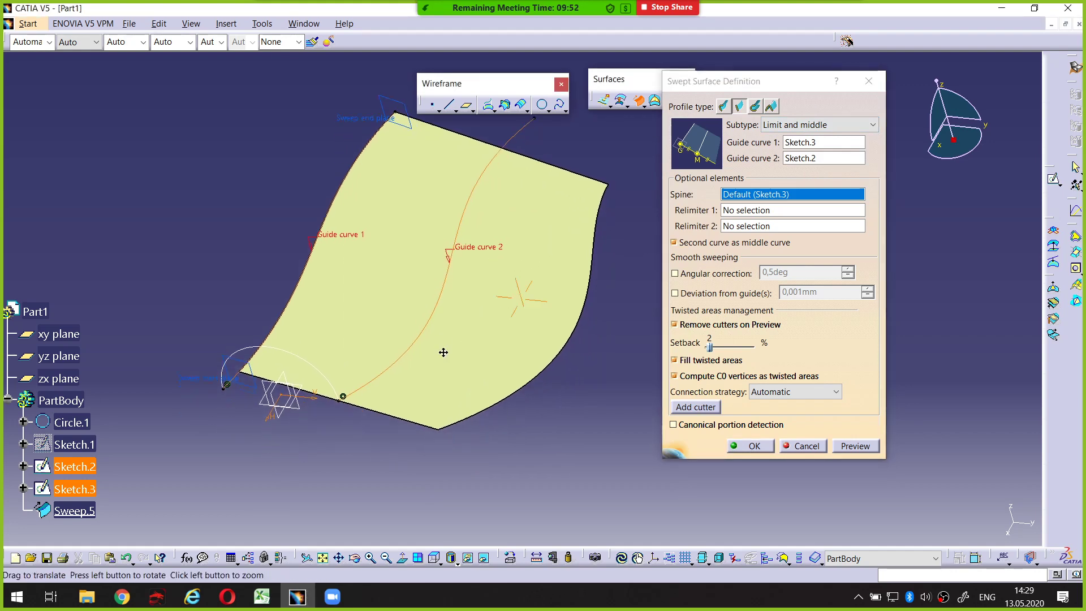
{"action": "mouse_move", "coordinate": [446, 441]}
{"action": "middle_mouse_down"}
{"action": "mouse_move", "coordinate": [328, 334]}
{"action": "mouse_move", "coordinate": [365, 457]}
{"action": "middle_mouse_up"}
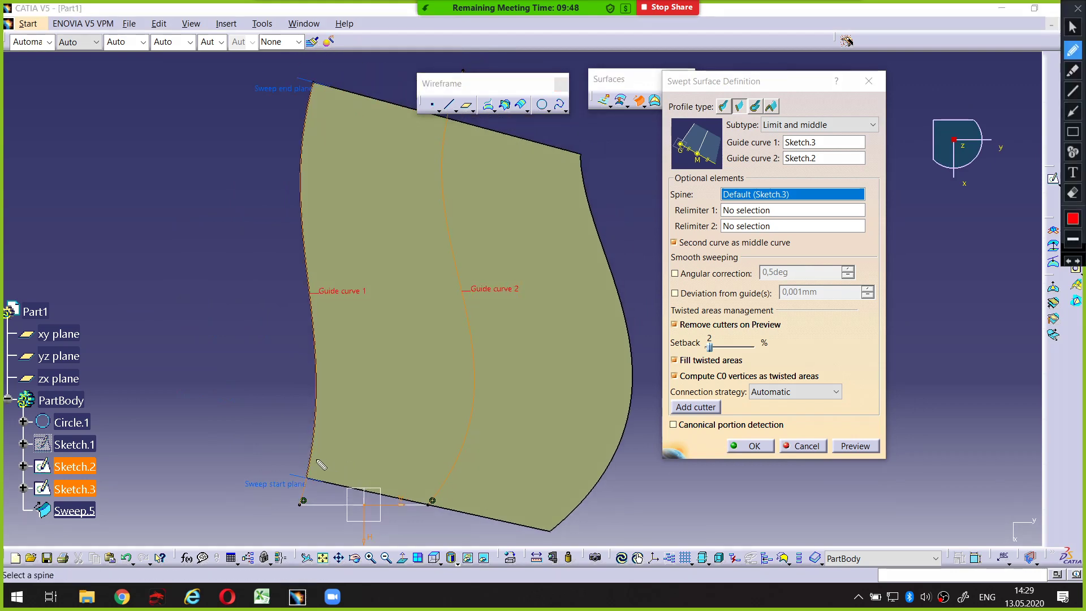
{"action": "left_click_drag", "start_coordinate": [310, 459], "coordinate": [334, 465]}
{"action": "left_click_drag", "start_coordinate": [311, 106], "coordinate": [335, 90]}
{"action": "middle_click_drag", "start_coordinate": [480, 347], "coordinate": [436, 259]}
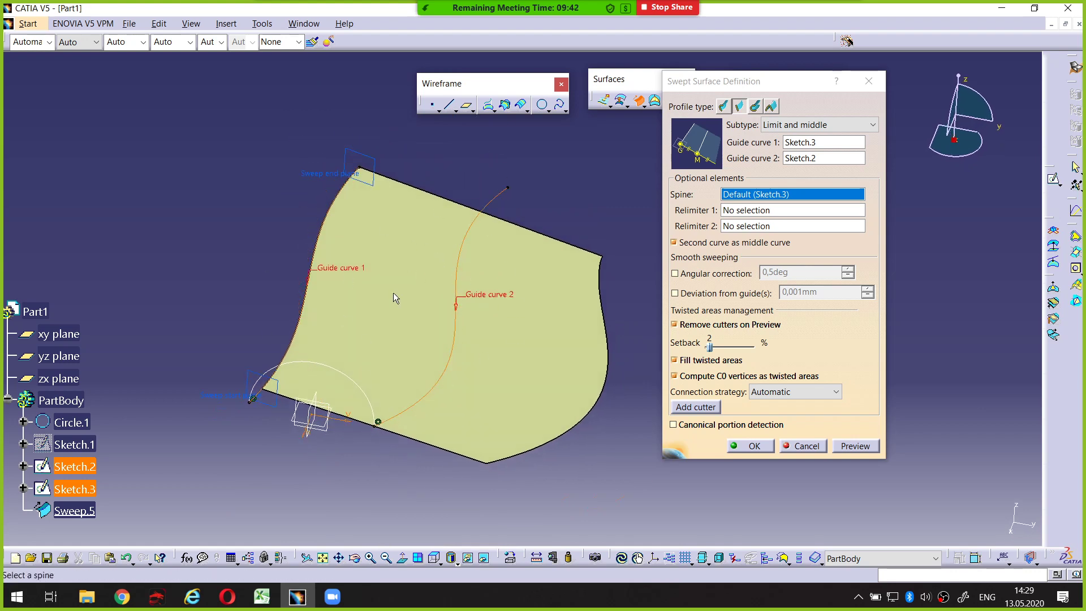
{"action": "left_click", "coordinate": [771, 449]}
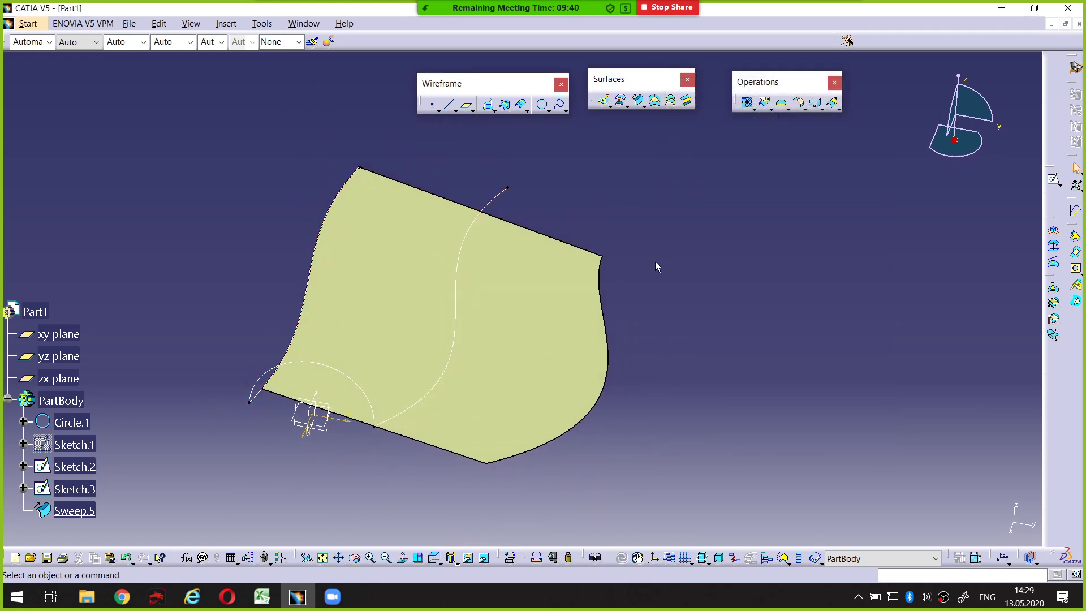
{"action": "left_click", "coordinate": [638, 100]}
Step: Set the With reference surface subtype, with Sketch.2 as guide and Sweep.5 as reference
{"action": "left_click", "coordinate": [807, 125]}
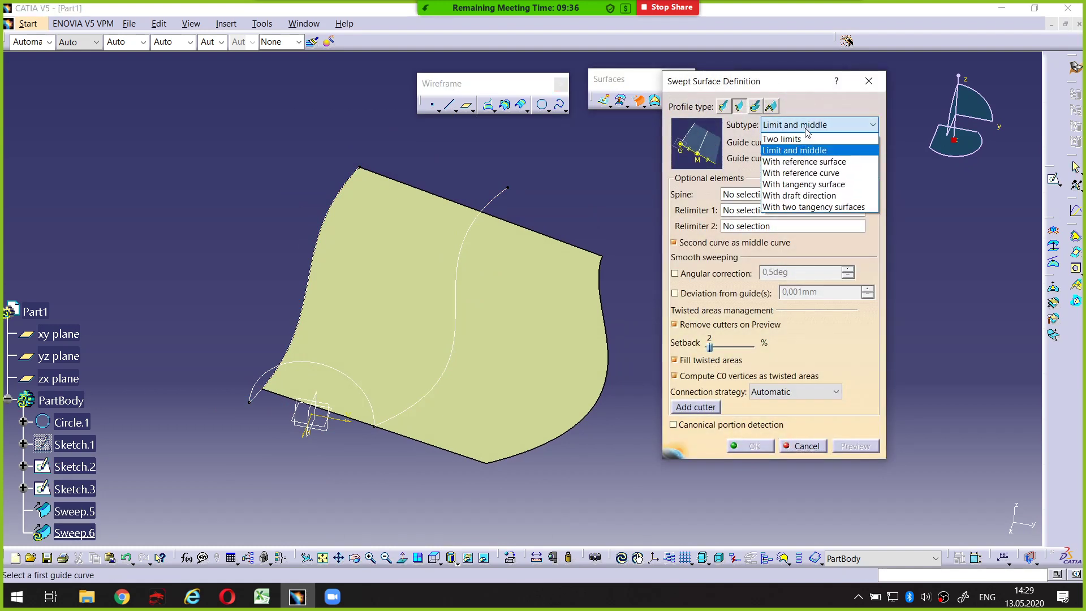
{"action": "left_click", "coordinate": [807, 162]}
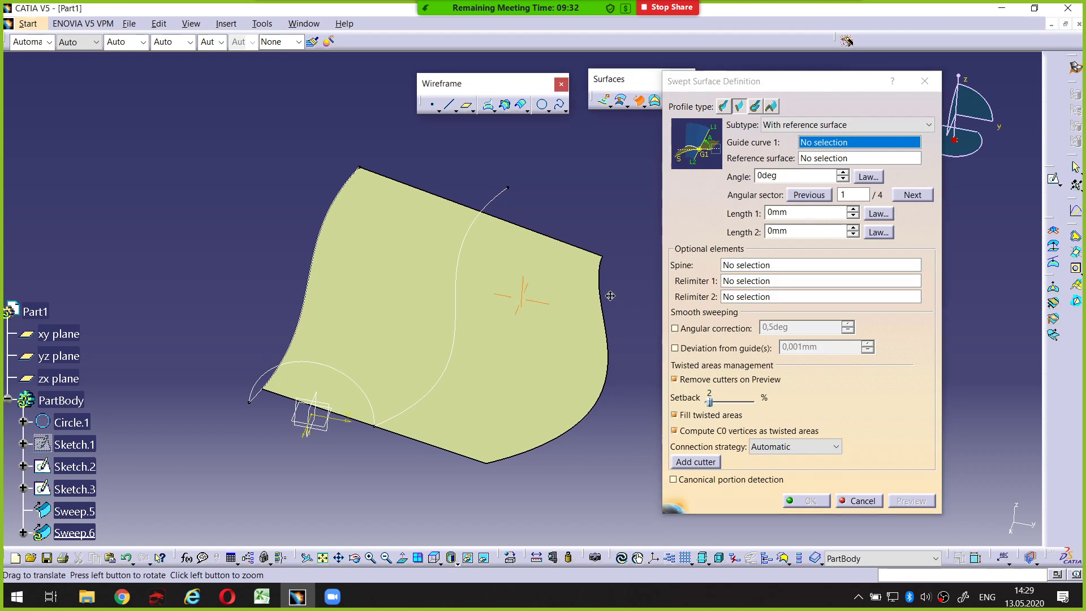
{"action": "middle_click_drag", "start_coordinate": [610, 295], "coordinate": [605, 271]}
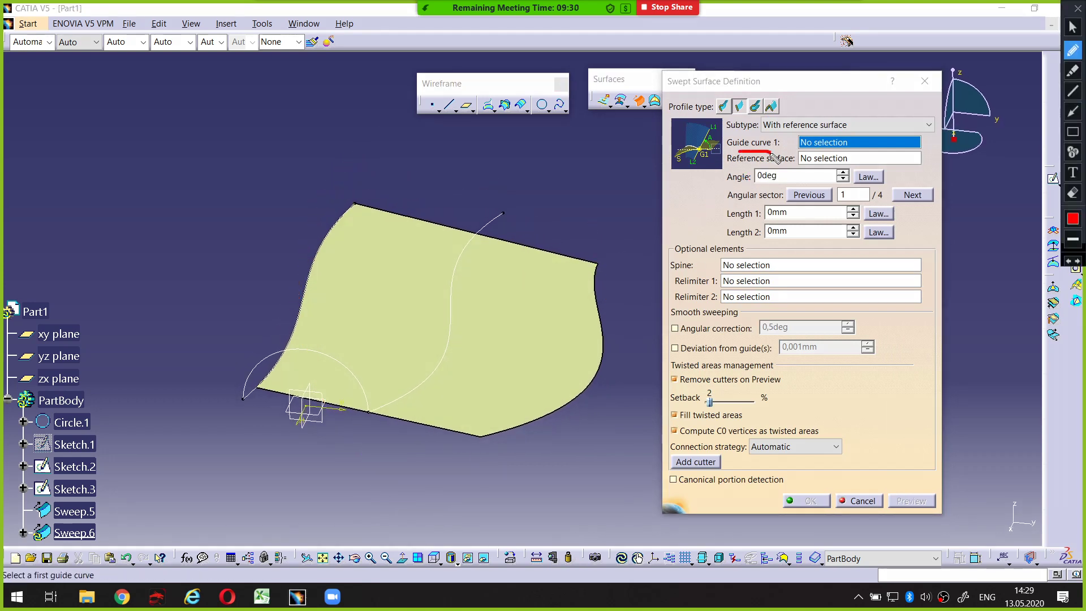
{"action": "left_click", "coordinate": [498, 220]}
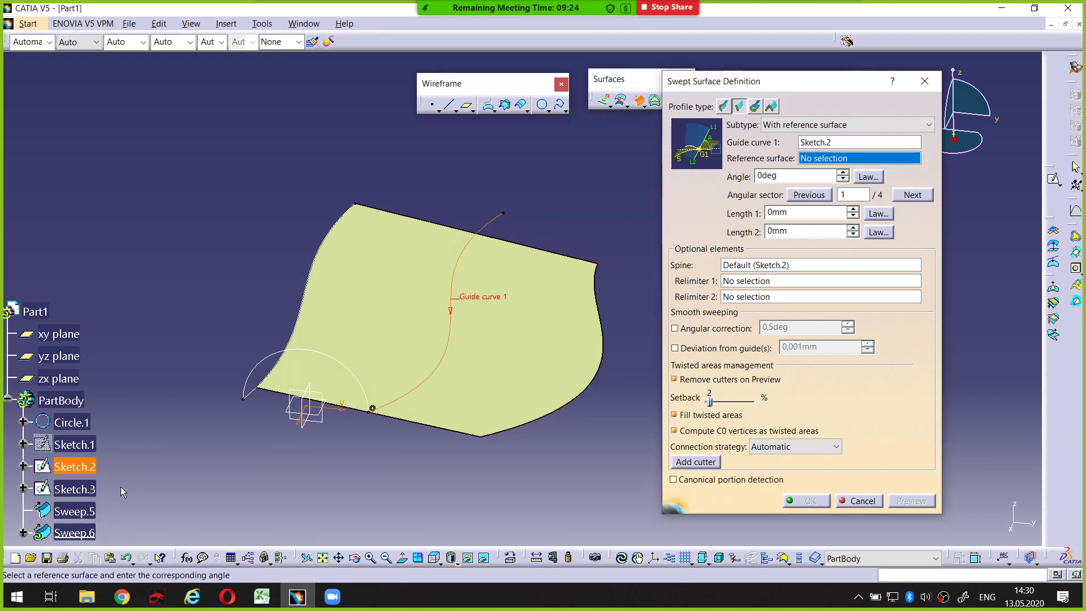
{"action": "left_click", "coordinate": [87, 516]}
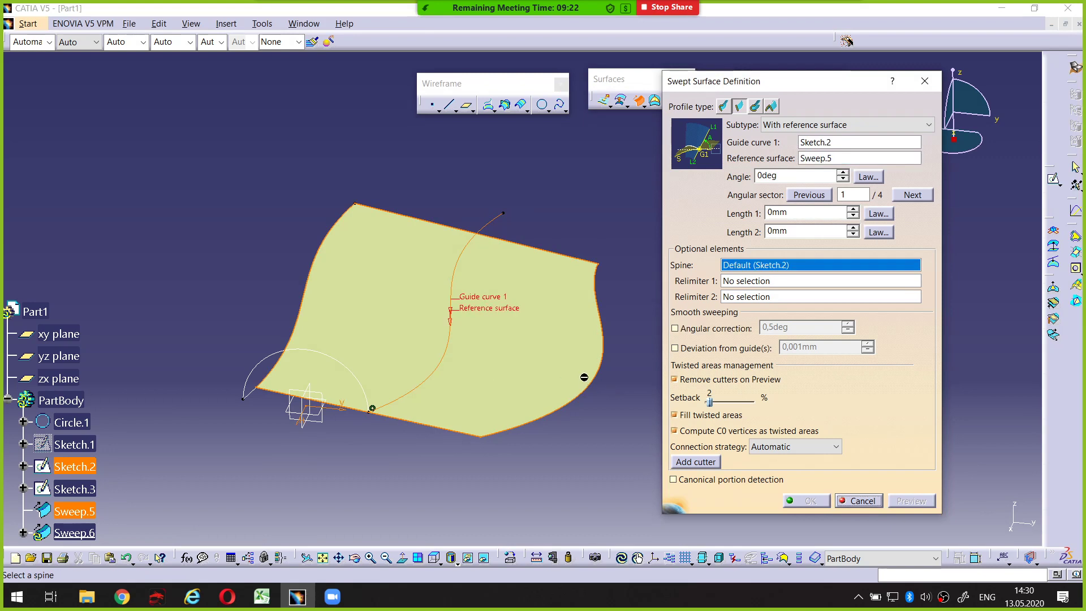
{"action": "middle_click_drag", "start_coordinate": [551, 382], "coordinate": [549, 362]}
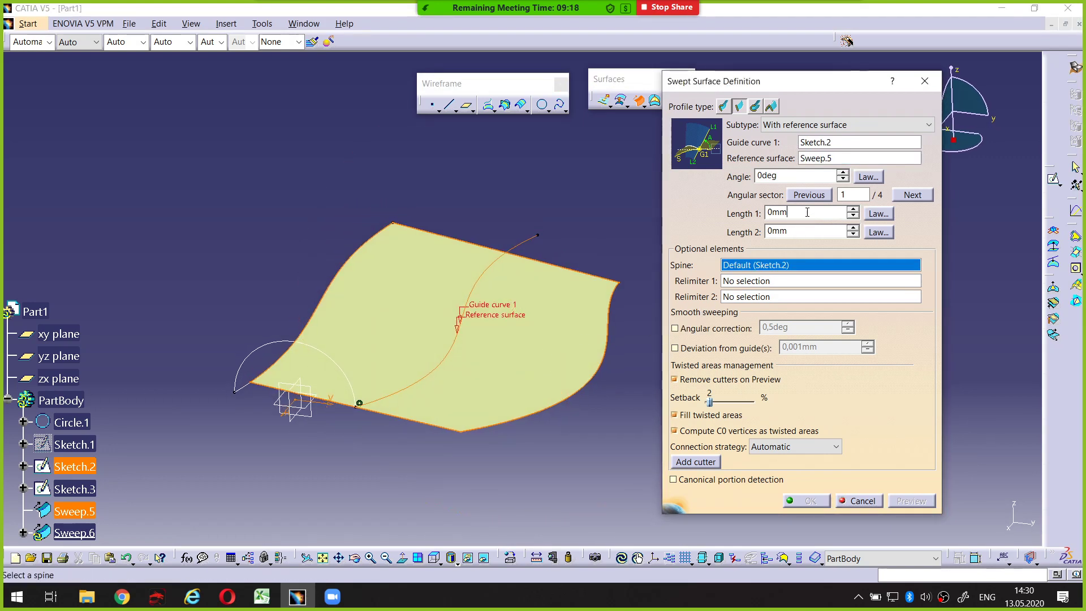
Step: Preview with both lengths at 50mm, dismissing the update errors for both angular sectors
{"action": "mouse_move", "coordinate": [724, 224]}
{"action": "left_mouse_down"}
{"action": "mouse_move", "coordinate": [754, 225]}
{"action": "mouse_move", "coordinate": [768, 242]}
{"action": "left_mouse_up"}
{"action": "type", "text": "50"}
{"action": "key", "text": "Tab"}
{"action": "type", "text": "50"}
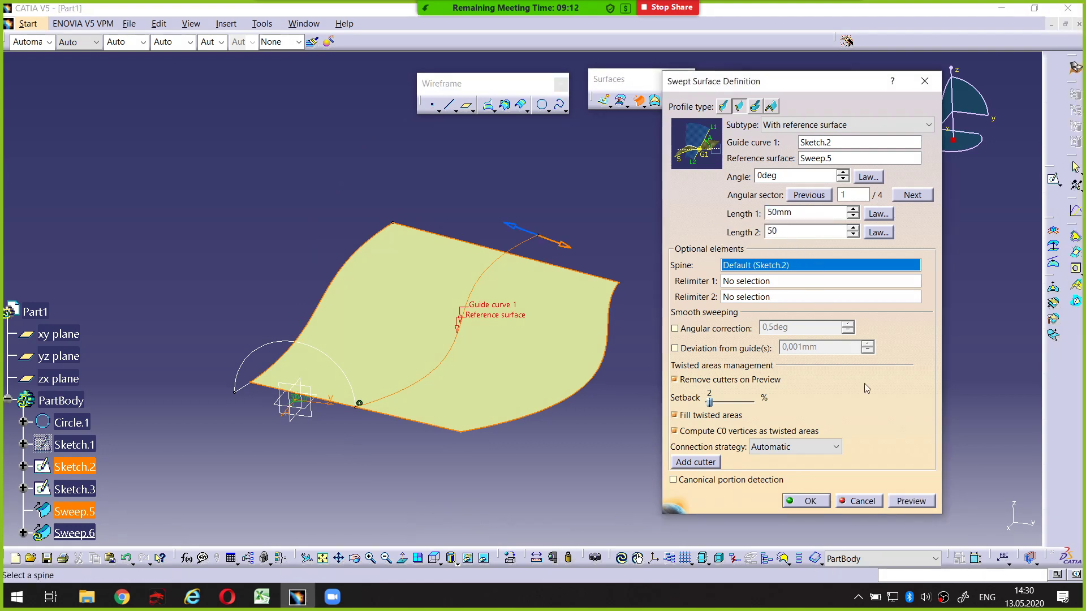
{"action": "left_click", "coordinate": [806, 500]}
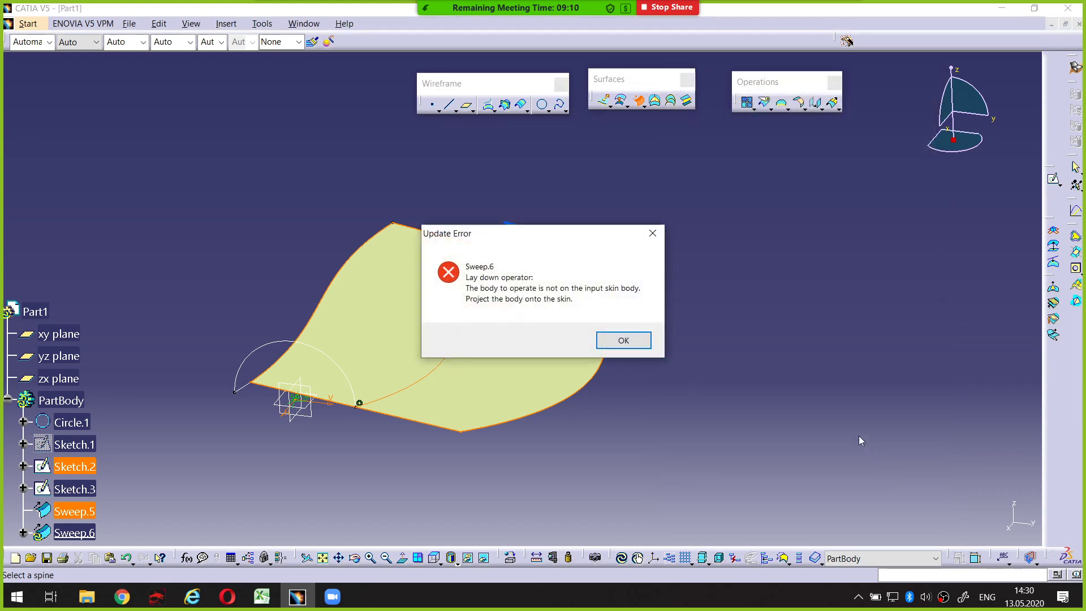
{"action": "left_click", "coordinate": [636, 339]}
{"action": "mouse_move", "coordinate": [636, 341]}
{"action": "middle_mouse_down"}
{"action": "mouse_move", "coordinate": [557, 377]}
{"action": "mouse_move", "coordinate": [565, 362]}
{"action": "middle_mouse_up"}
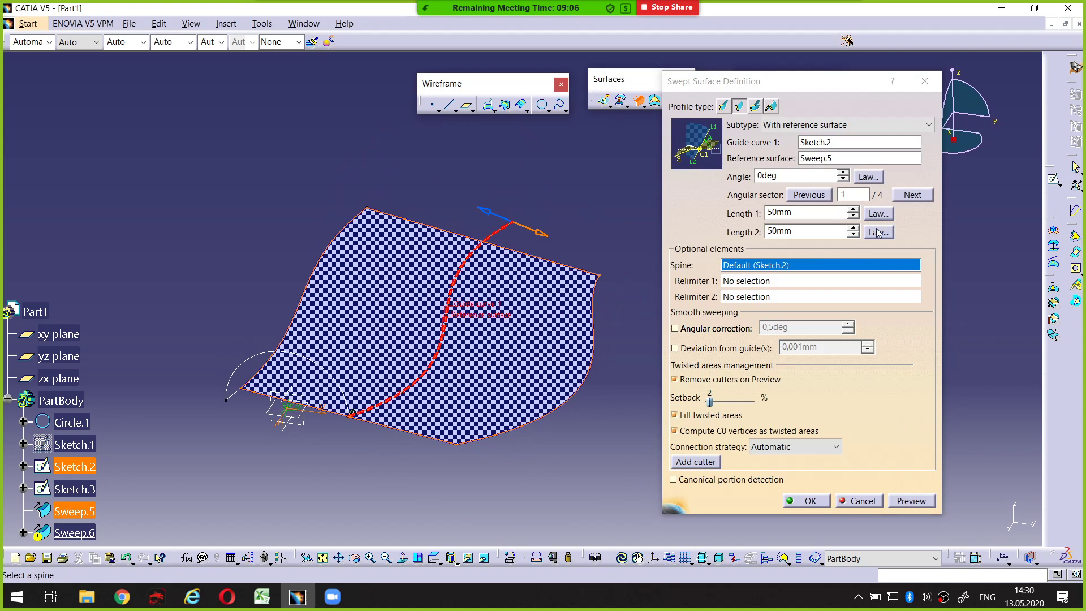
{"action": "left_click", "coordinate": [908, 198]}
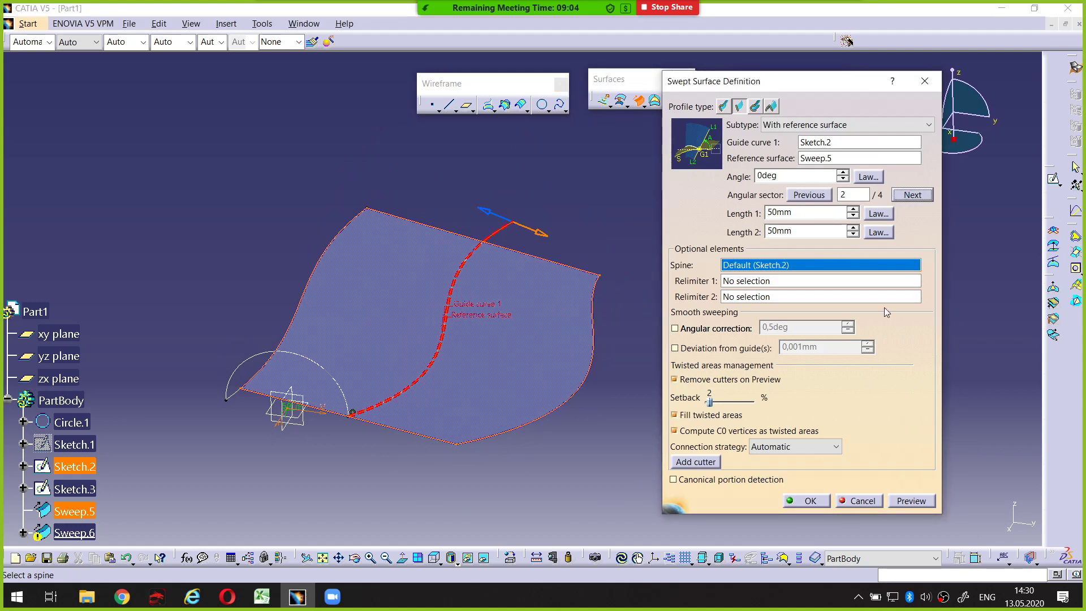
{"action": "left_click", "coordinate": [908, 500]}
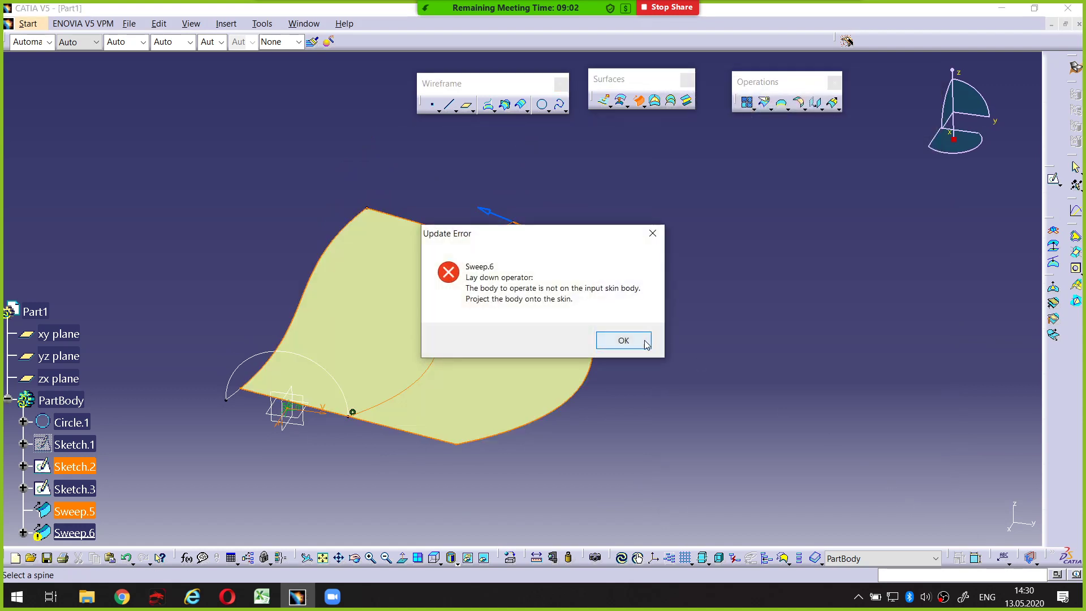
{"action": "left_click", "coordinate": [645, 339]}
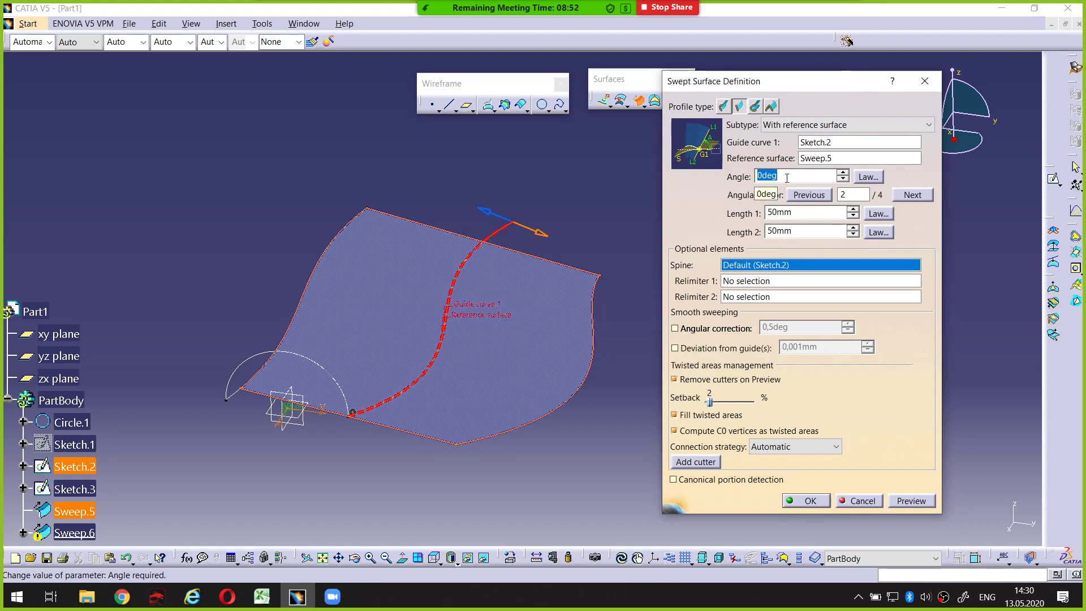
Step: Reframe the part and adjust the Swept Surface Definition length settings
{"action": "middle_click_drag", "start_coordinate": [392, 284], "coordinate": [450, 194]}
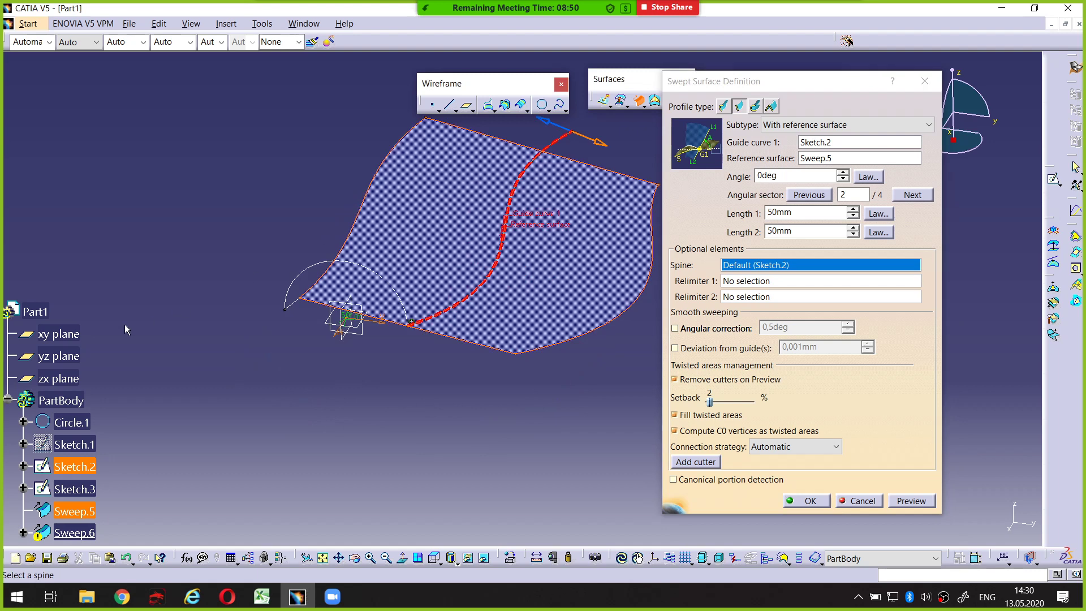
{"action": "scroll", "coordinate": [125, 324], "scroll_direction": "down", "scroll_amount": 2}
{"action": "scroll", "coordinate": [117, 354], "scroll_direction": "down", "scroll_amount": 2}
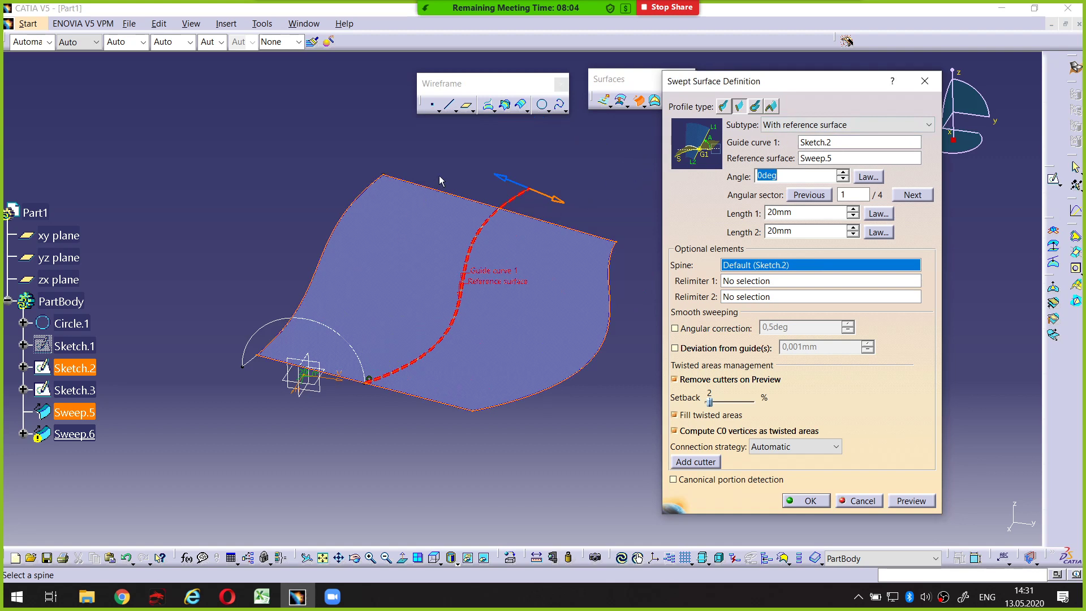
{"action": "left_click_drag", "start_coordinate": [453, 150], "coordinate": [402, 125]}
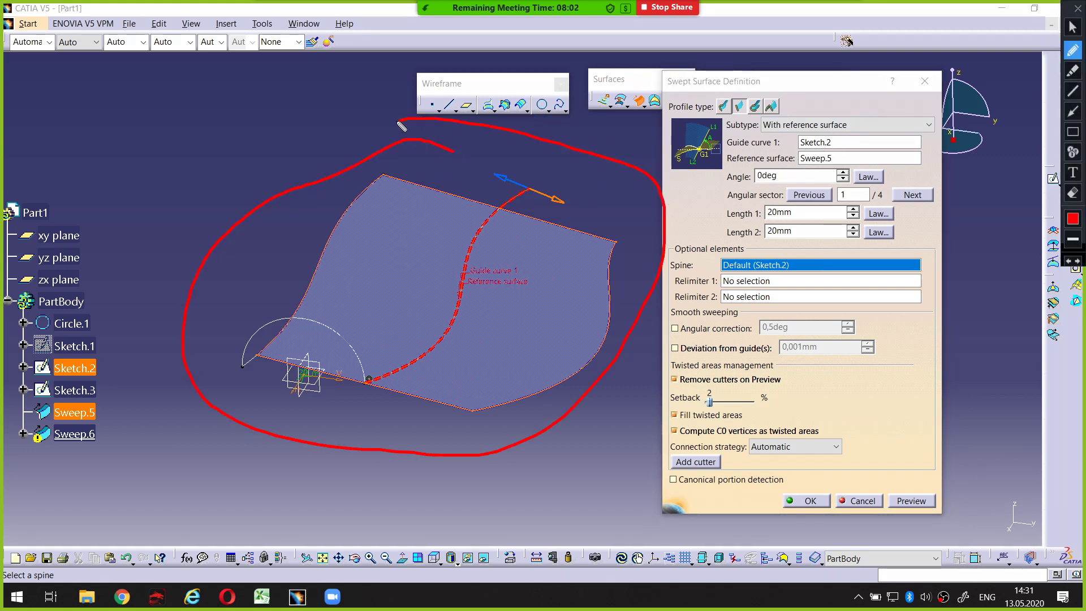
{"action": "left_click", "coordinate": [1072, 261]}
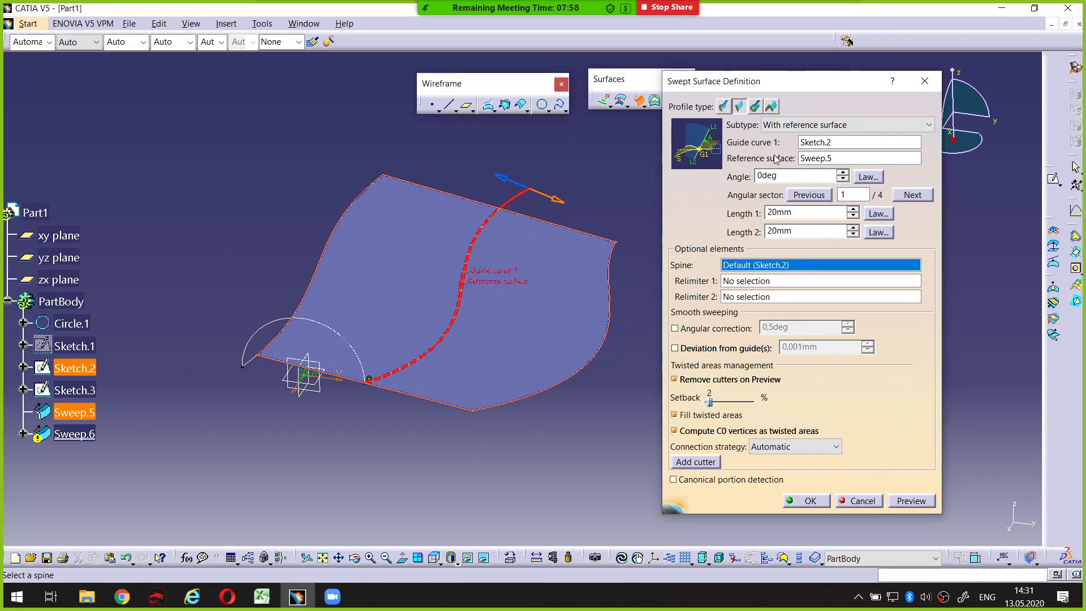
{"action": "mouse_move", "coordinate": [760, 126]}
{"action": "left_mouse_down"}
{"action": "mouse_move", "coordinate": [933, 134]}
{"action": "mouse_move", "coordinate": [936, 113]}
{"action": "mouse_move", "coordinate": [758, 120]}
{"action": "left_mouse_up"}
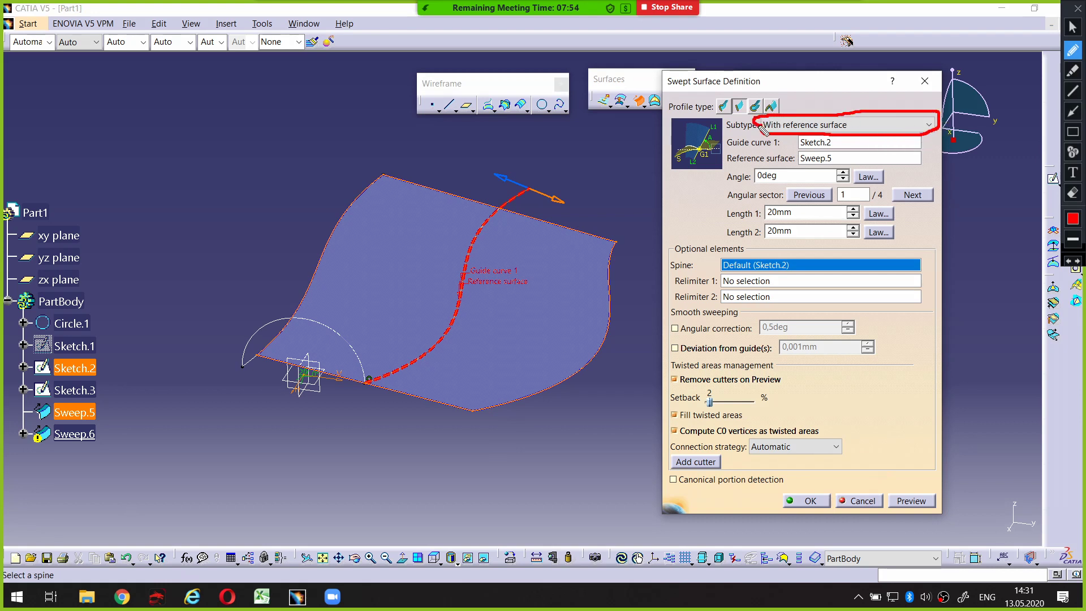
Step: Preview a With reference curve sweep using Sketch.2 and Circle.1, dismissing the update error
{"action": "left_click", "coordinate": [806, 125]}
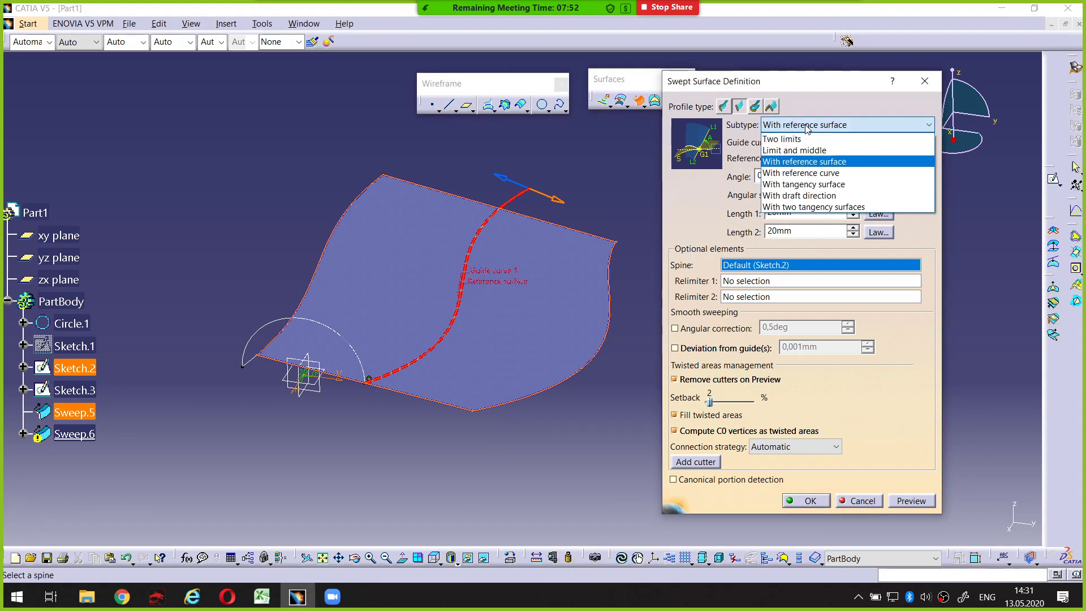
{"action": "left_click", "coordinate": [807, 173]}
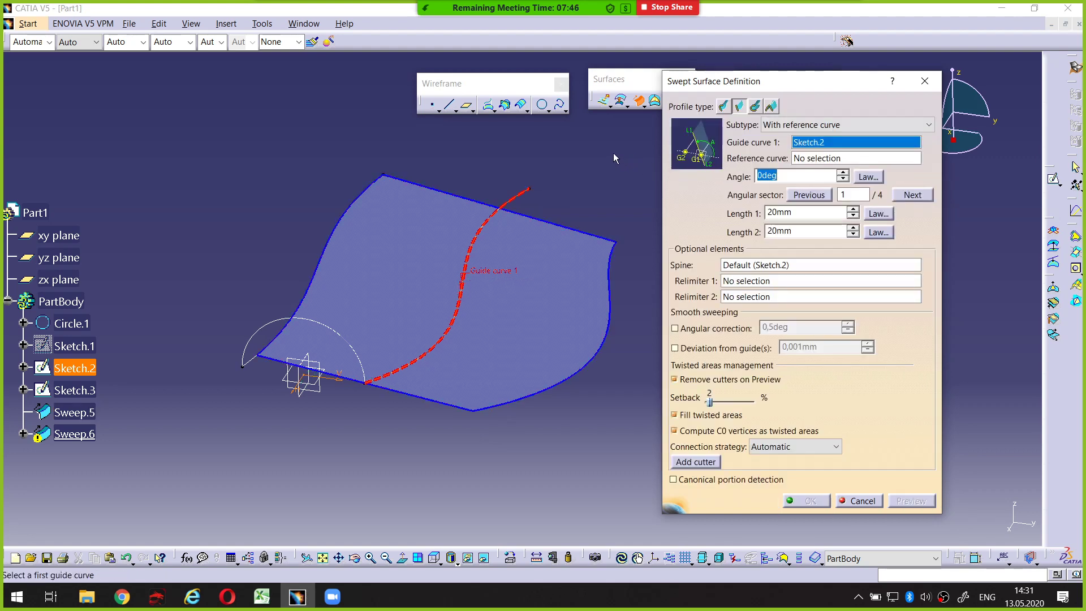
{"action": "left_click_drag", "start_coordinate": [727, 148], "coordinate": [773, 148]}
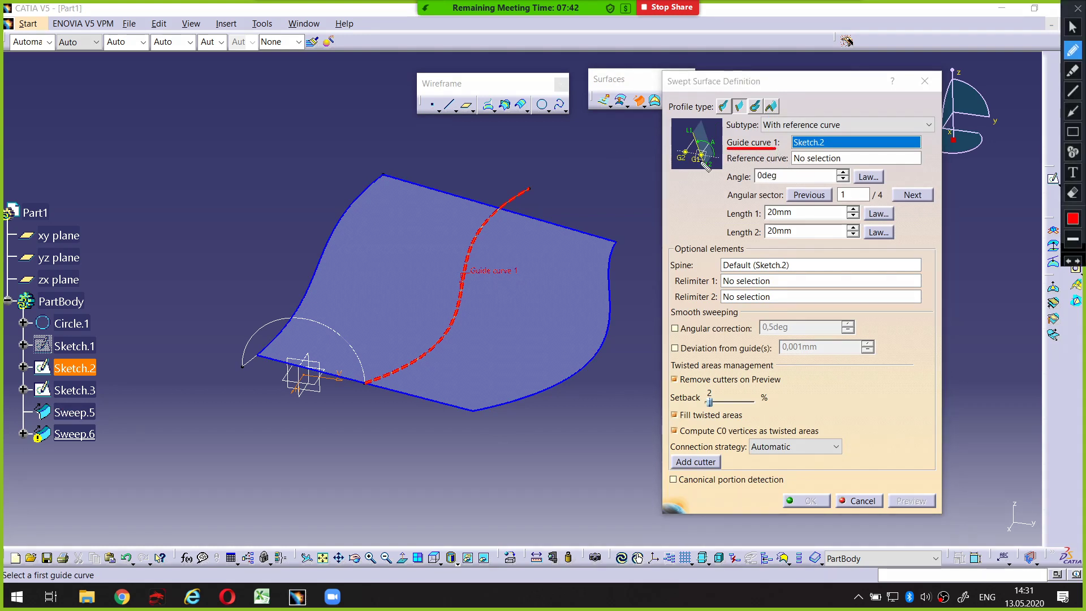
{"action": "left_click", "coordinate": [518, 201]}
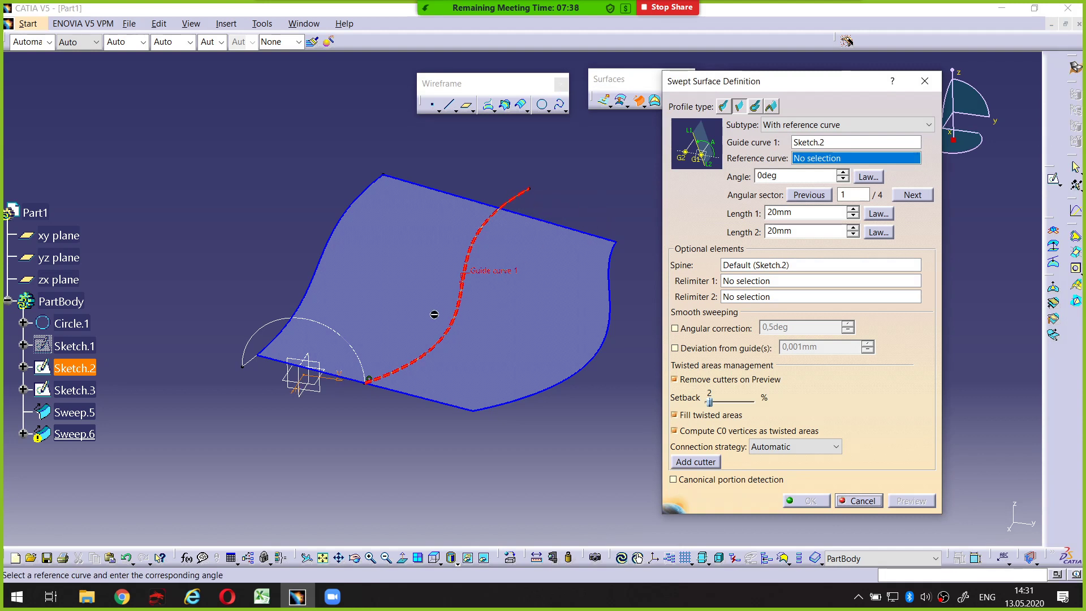
{"action": "left_click", "coordinate": [356, 350]}
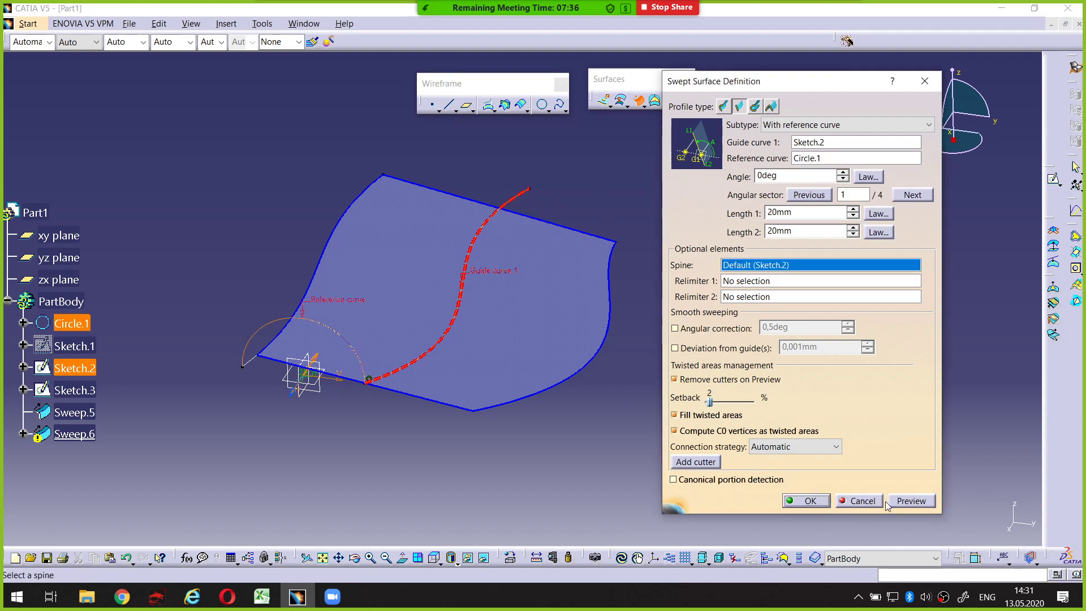
{"action": "left_click", "coordinate": [909, 500]}
{"action": "left_click", "coordinate": [605, 351]}
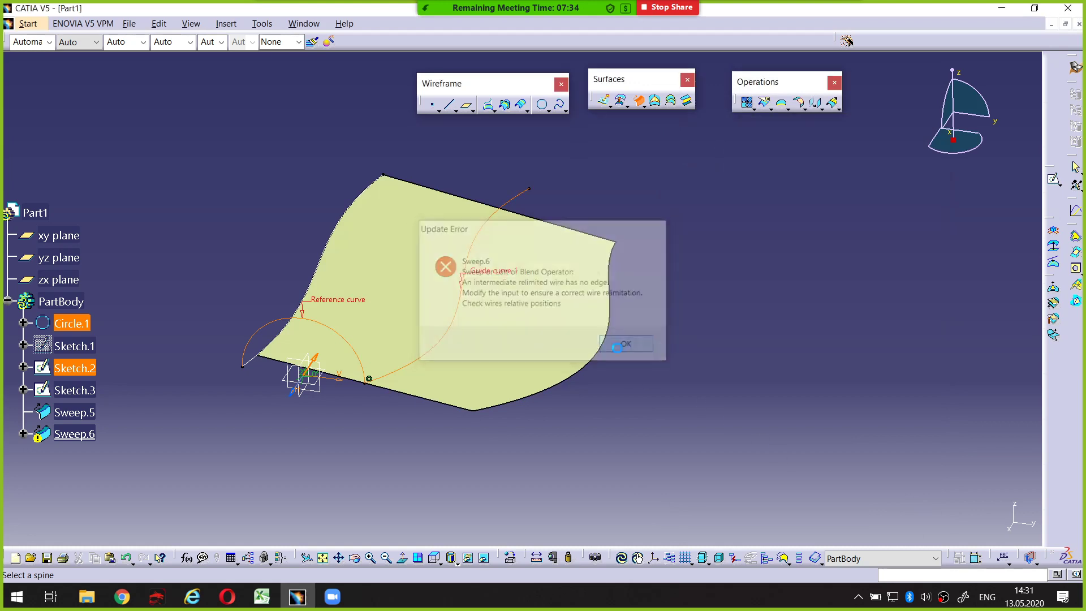
Step: Orbit to inspect the failed preview and return to the subtype list
{"action": "mouse_move", "coordinate": [526, 235]}
{"action": "middle_mouse_down"}
{"action": "mouse_move", "coordinate": [564, 224]}
{"action": "mouse_move", "coordinate": [532, 208]}
{"action": "middle_mouse_up"}
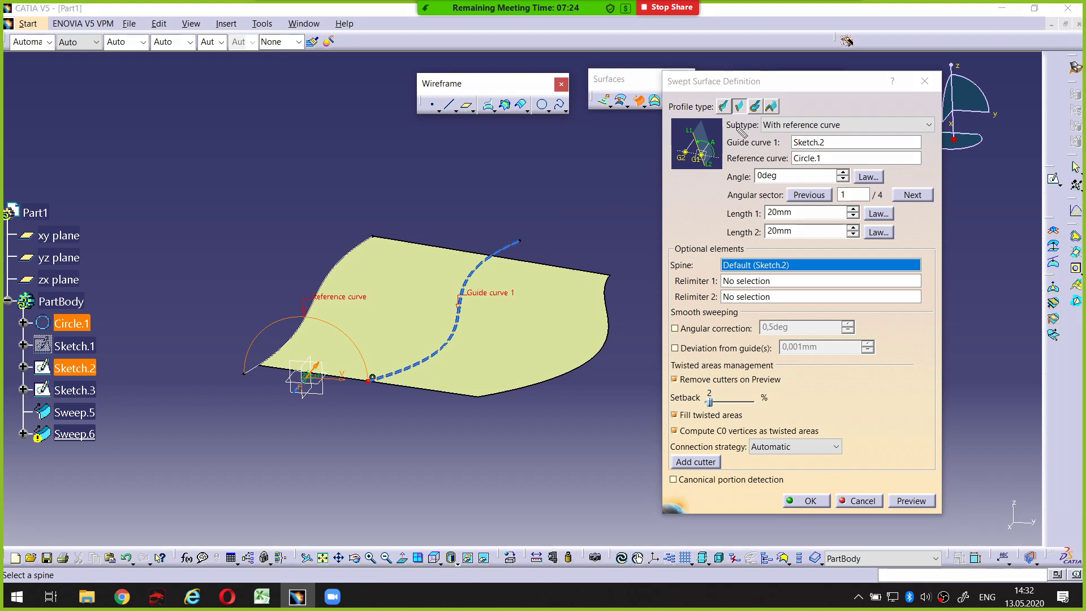
{"action": "mouse_move", "coordinate": [741, 92]}
{"action": "left_mouse_down"}
{"action": "mouse_move", "coordinate": [747, 164]}
{"action": "mouse_move", "coordinate": [697, 314]}
{"action": "mouse_move", "coordinate": [683, 491]}
{"action": "mouse_move", "coordinate": [954, 497]}
{"action": "mouse_move", "coordinate": [968, 182]}
{"action": "mouse_move", "coordinate": [892, 103]}
{"action": "mouse_move", "coordinate": [782, 125]}
{"action": "mouse_move", "coordinate": [761, 123]}
{"action": "mouse_move", "coordinate": [746, 100]}
{"action": "left_mouse_up"}
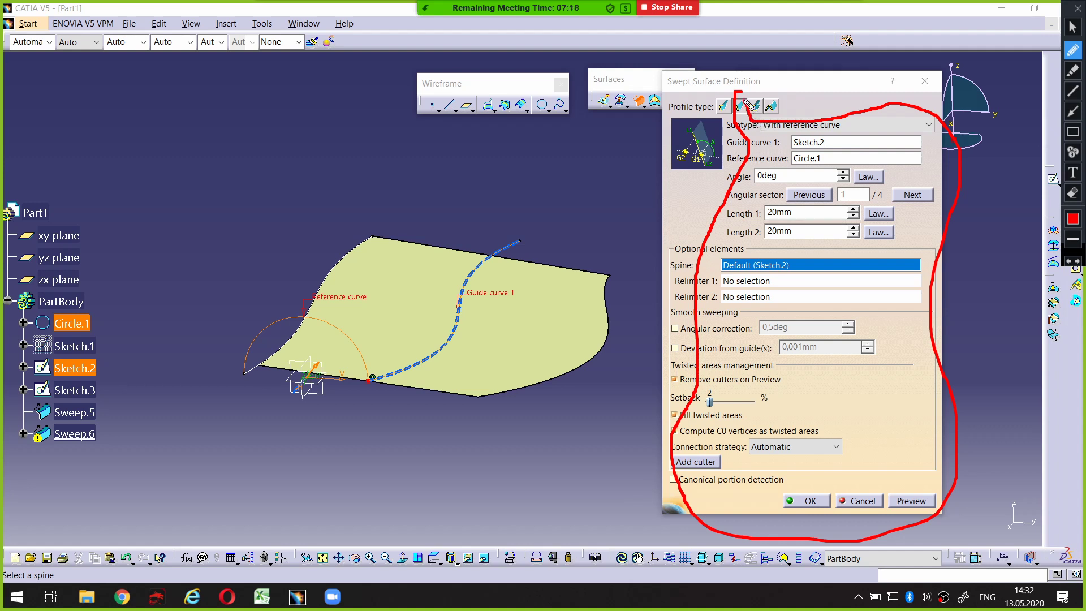
{"action": "key", "text": "Escape"}
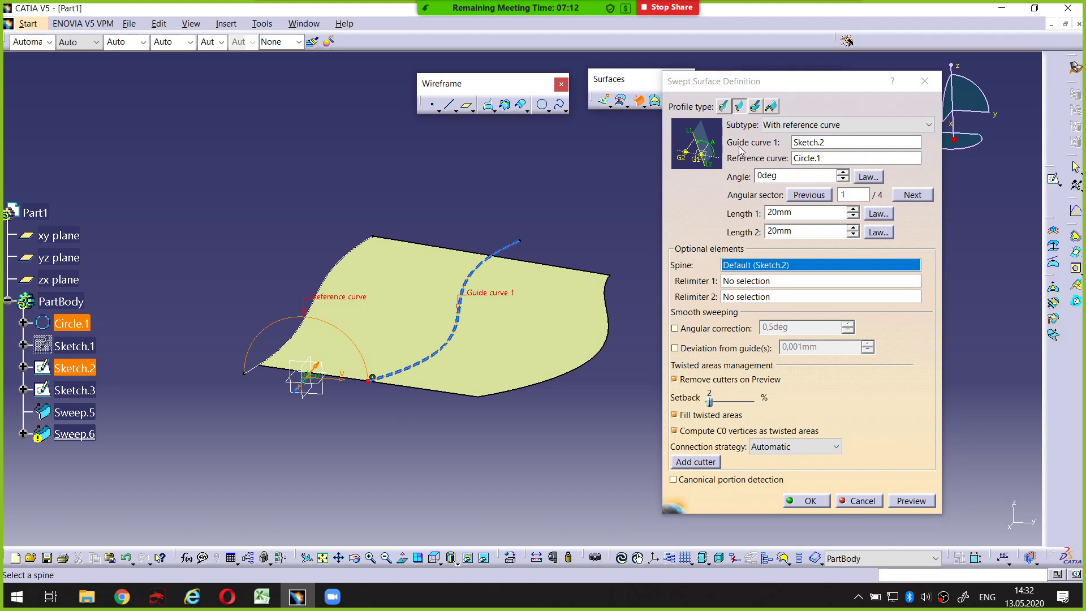
{"action": "left_click", "coordinate": [815, 125]}
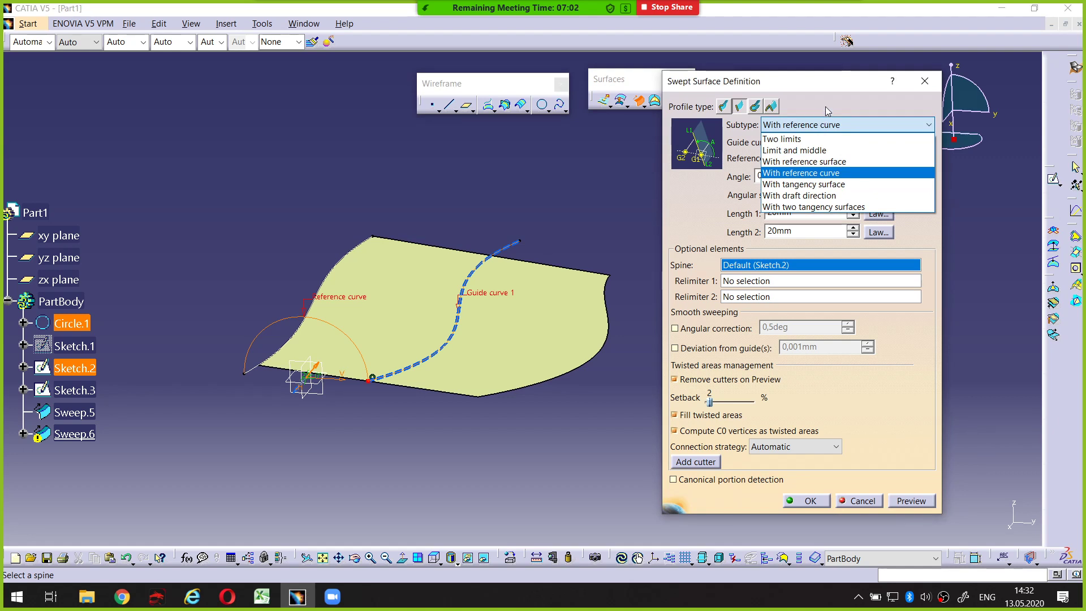
Step: Try the With tangency surface subtype, cancel Sweep.6, and request deletion of Sweep.5
{"action": "left_click", "coordinate": [806, 190]}
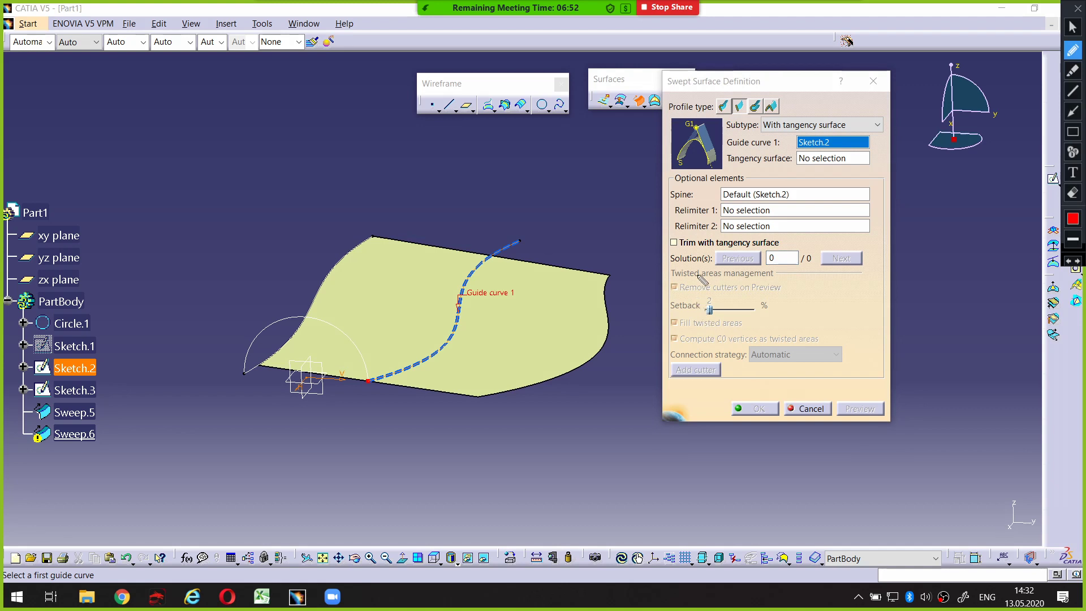
{"action": "mouse_move", "coordinate": [707, 120]}
{"action": "left_mouse_down"}
{"action": "mouse_move", "coordinate": [689, 121]}
{"action": "mouse_move", "coordinate": [682, 161]}
{"action": "mouse_move", "coordinate": [709, 160]}
{"action": "left_mouse_up"}
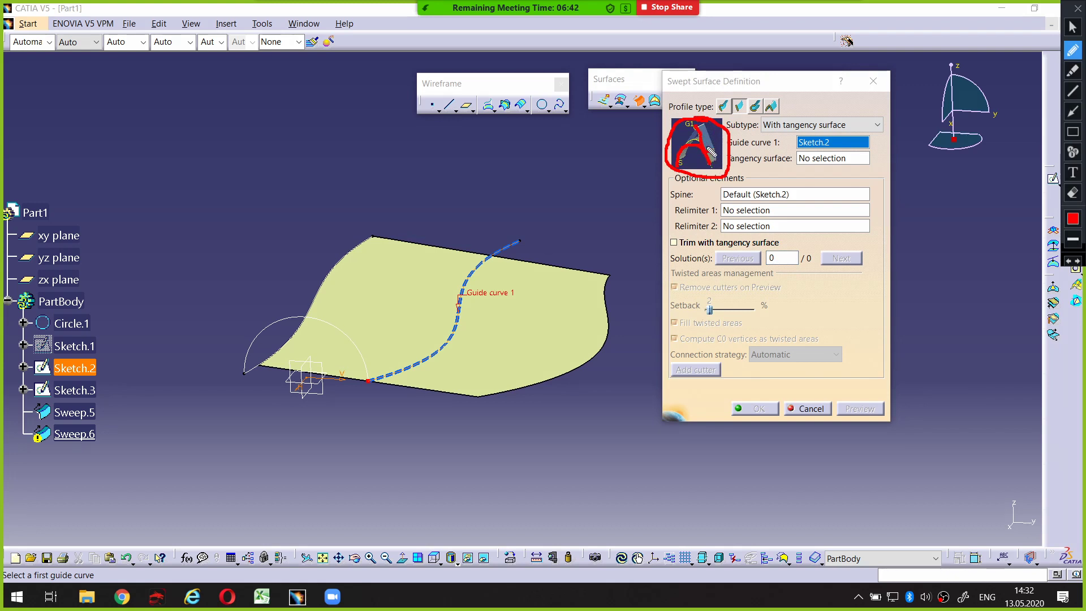
{"action": "left_click", "coordinate": [814, 408]}
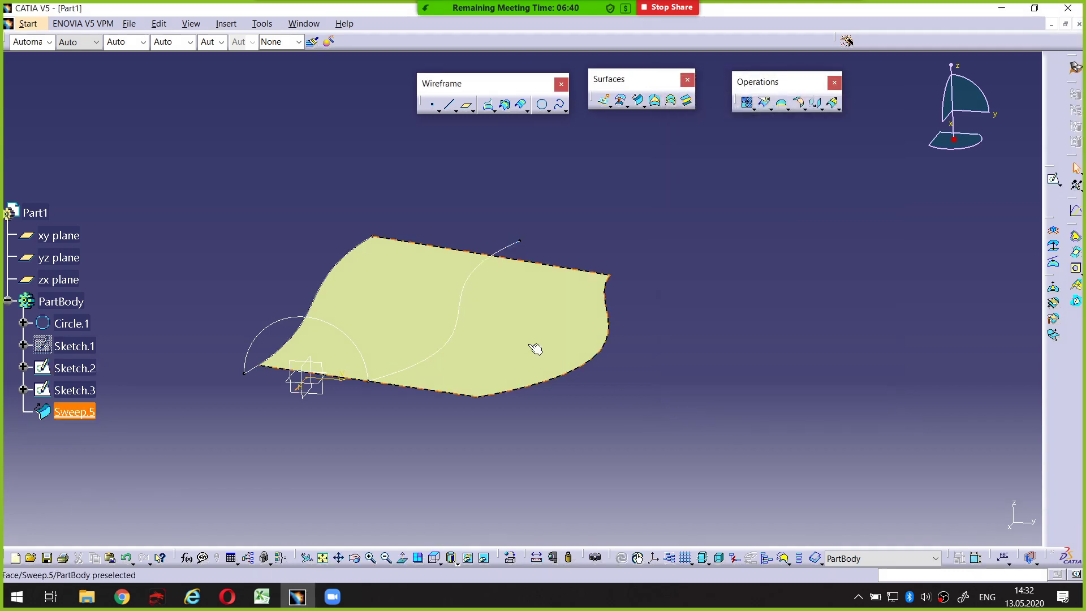
{"action": "left_click", "coordinate": [74, 411]}
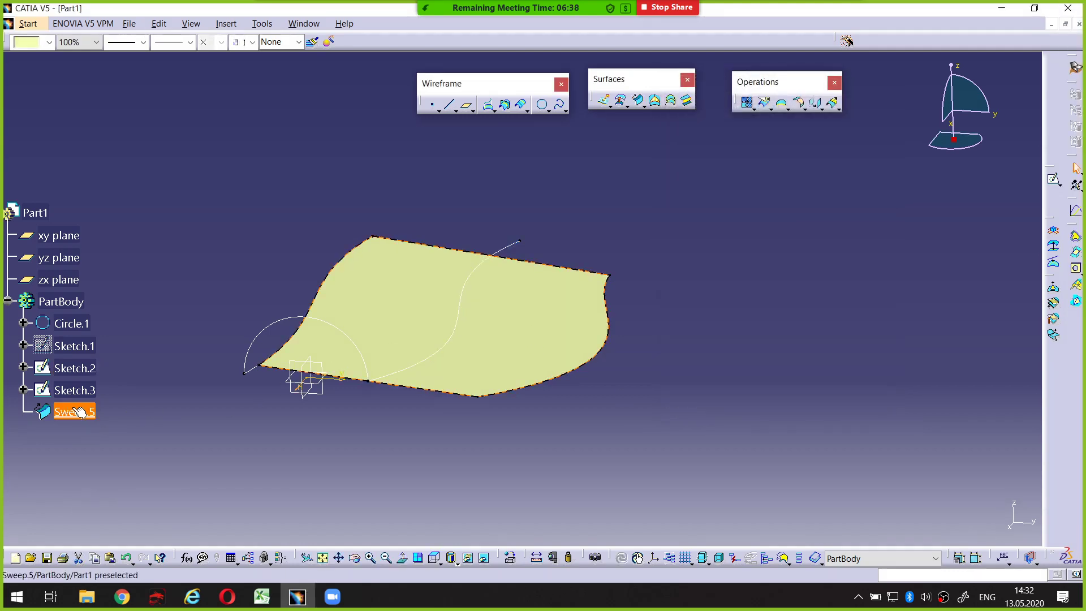
{"action": "key", "text": "Delete"}
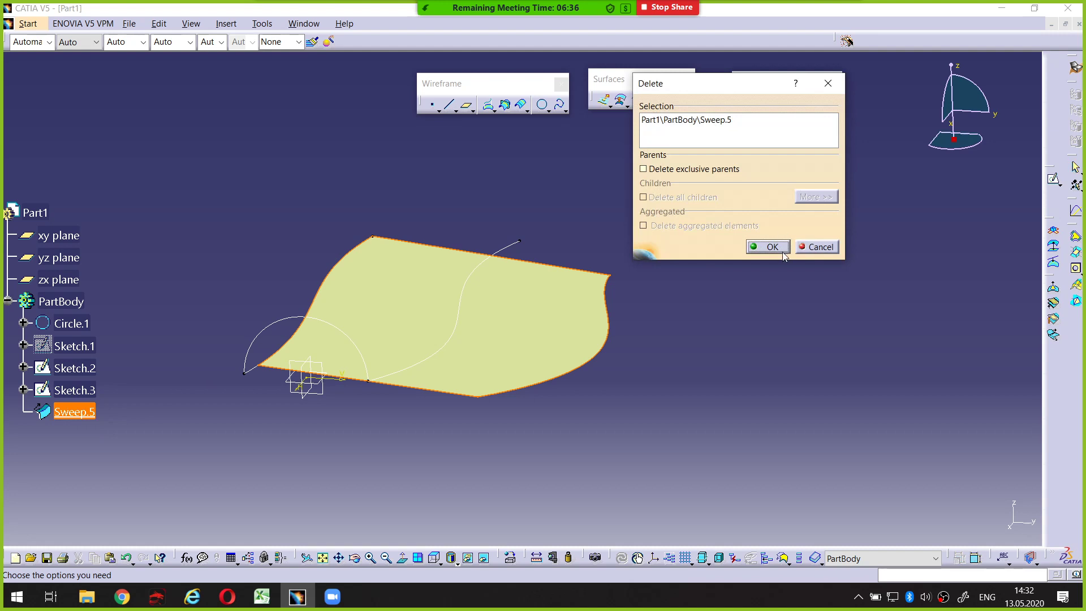
Step: Confirm deleting Sweep.5 and reorient the view of the remaining curves
{"action": "left_click", "coordinate": [783, 253]}
{"action": "mouse_move", "coordinate": [607, 303]}
{"action": "middle_mouse_down"}
{"action": "mouse_move", "coordinate": [520, 381]}
{"action": "mouse_move", "coordinate": [375, 409]}
{"action": "middle_mouse_up"}
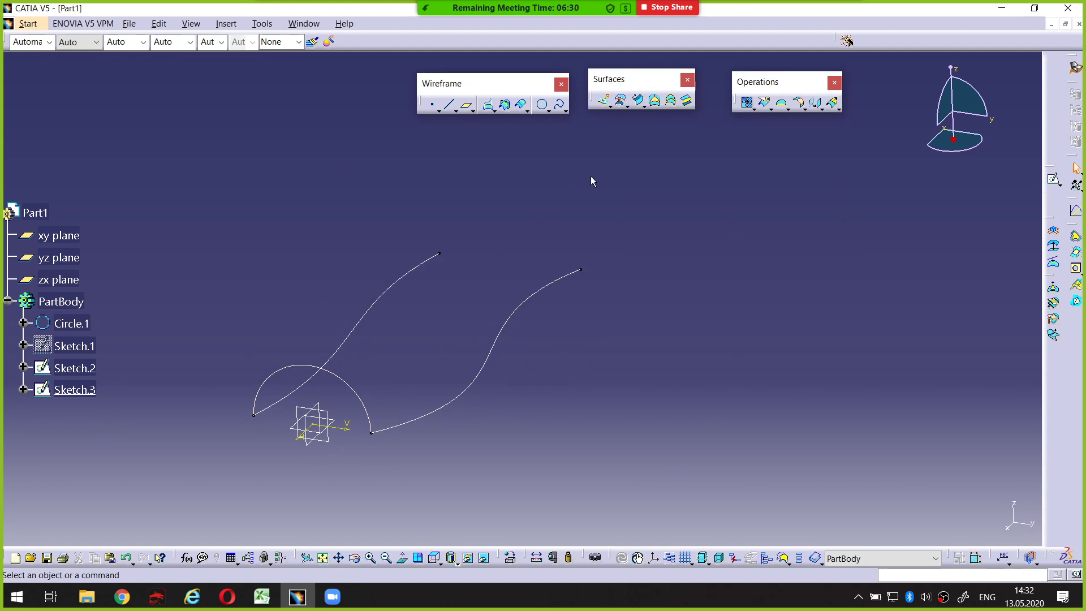
{"action": "middle_click_drag", "start_coordinate": [596, 167], "coordinate": [614, 129]}
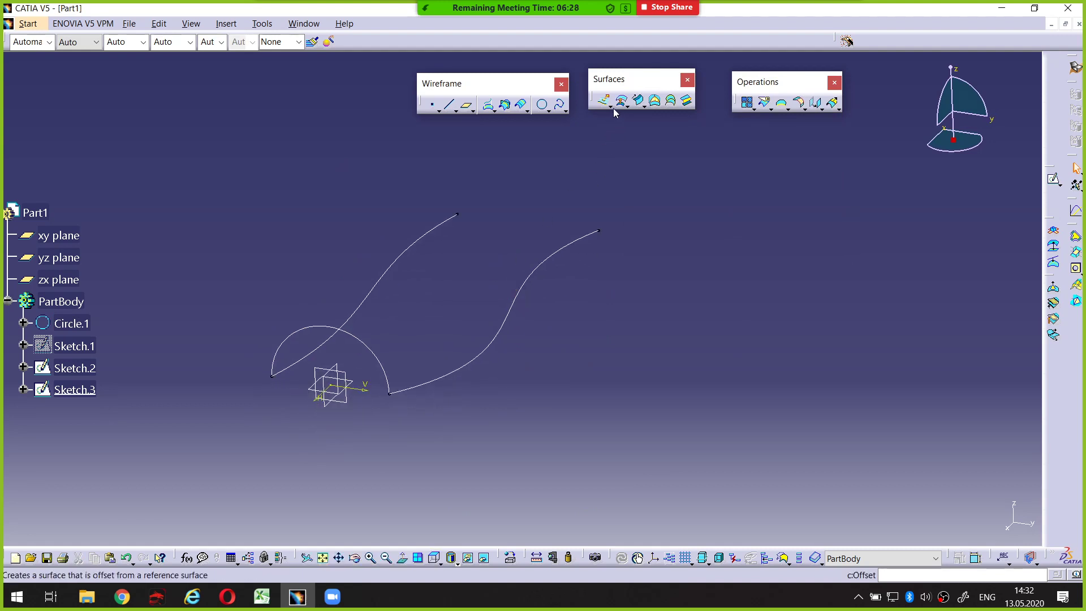
Step: Extrude Circle.1 reversed along the X Component, length 150mm then changed to 300mm
{"action": "left_click", "coordinate": [605, 104]}
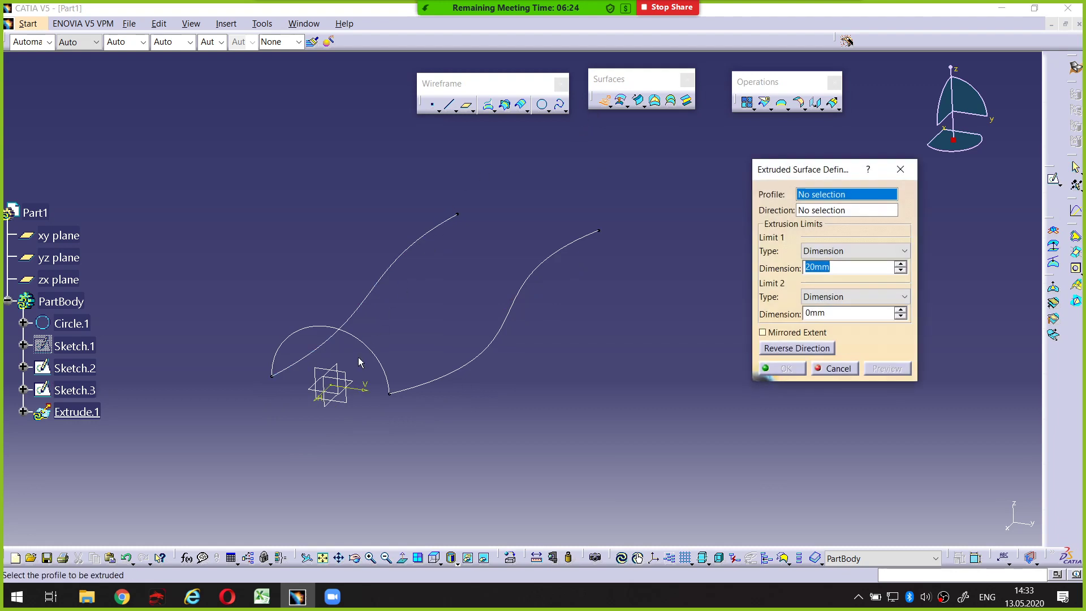
{"action": "left_click", "coordinate": [380, 343]}
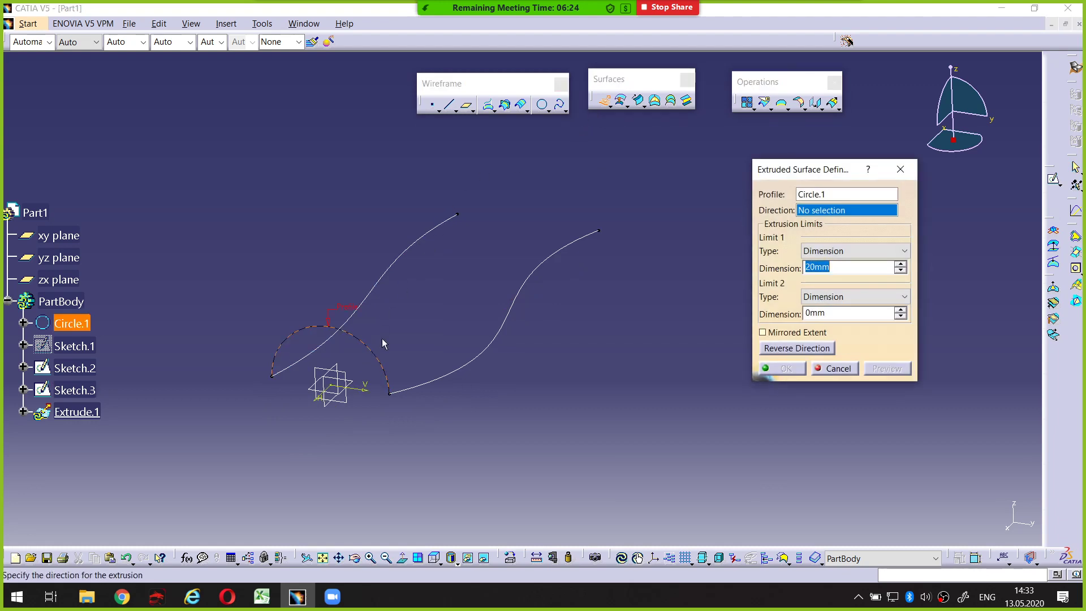
{"action": "right_click", "coordinate": [812, 213]}
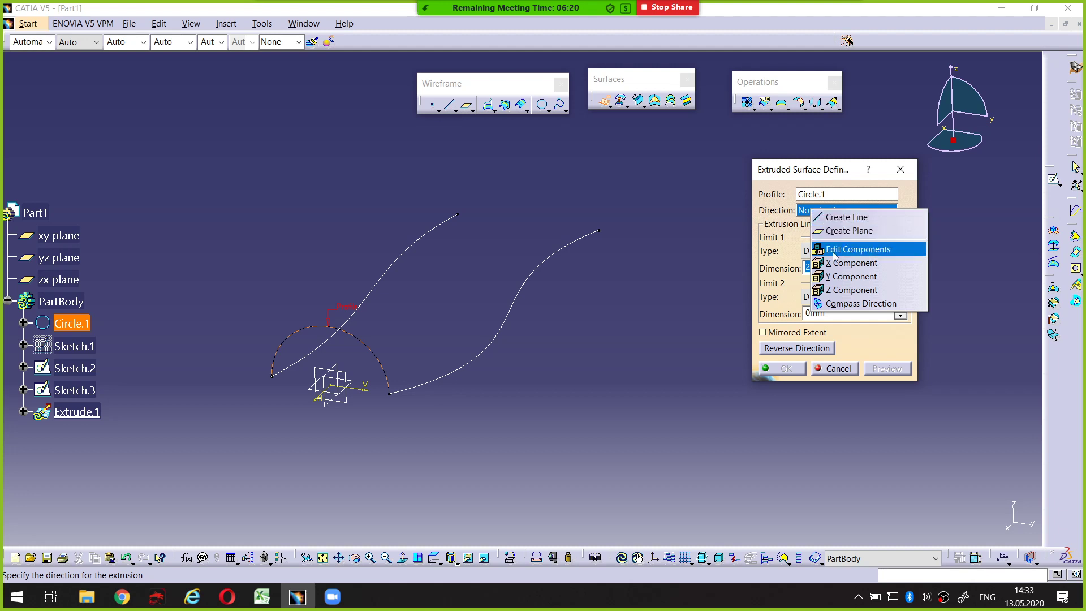
{"action": "left_click", "coordinate": [848, 263]}
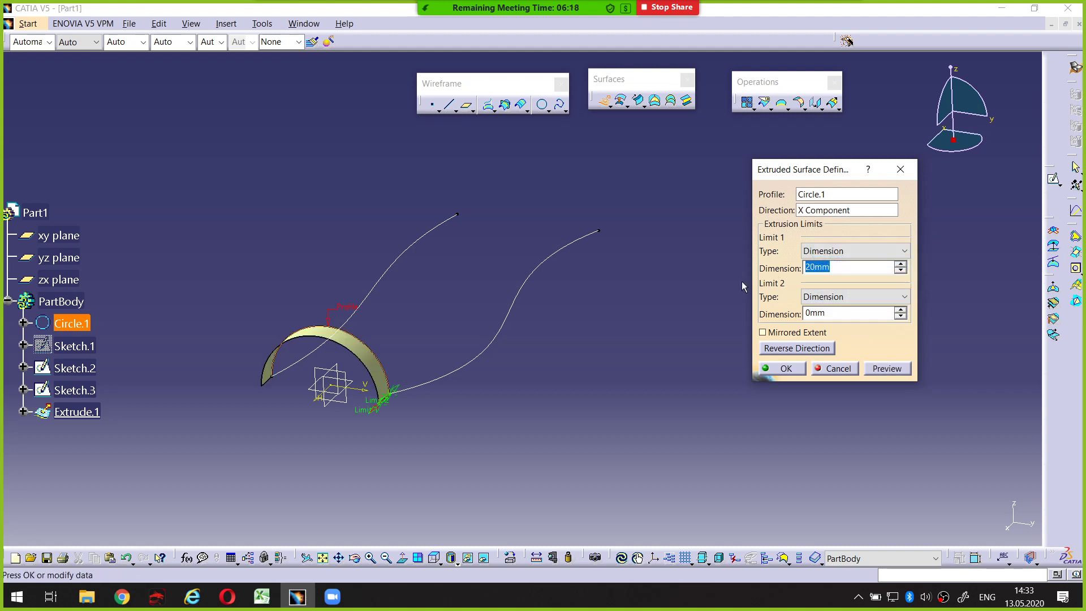
{"action": "left_click", "coordinate": [793, 348]}
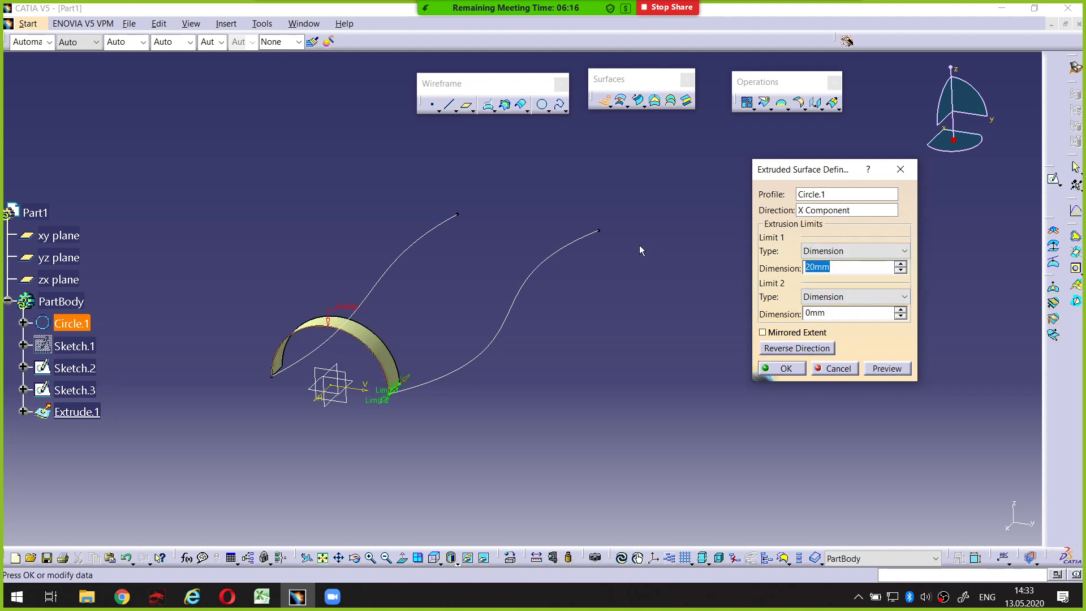
{"action": "type", "text": "150"}
{"action": "left_click", "coordinate": [868, 370]}
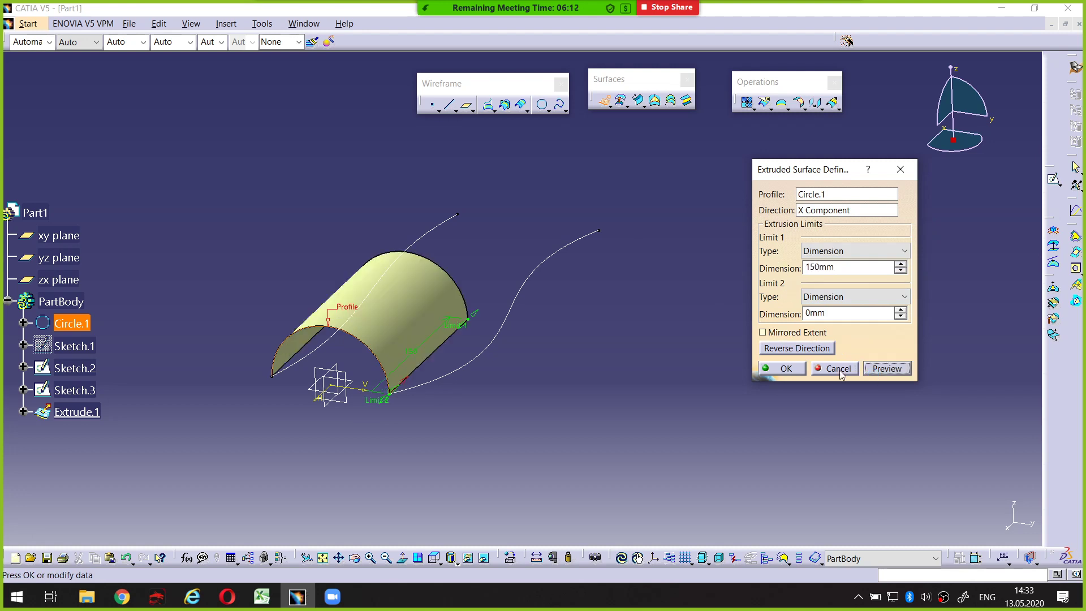
{"action": "middle_click_drag", "start_coordinate": [556, 300], "coordinate": [688, 242]}
{"action": "double_click", "coordinate": [838, 271]}
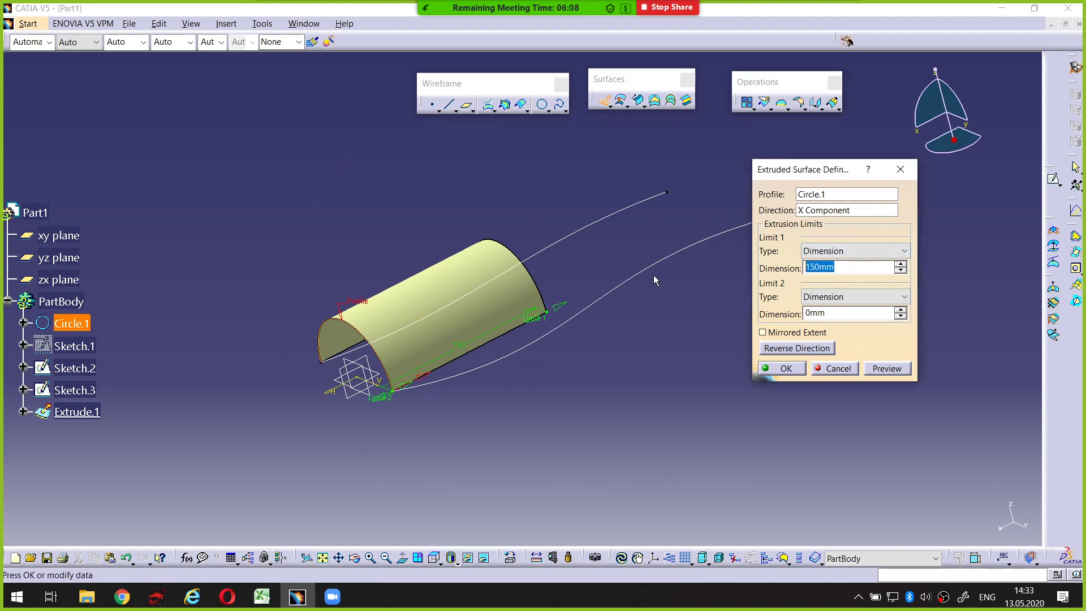
{"action": "type", "text": "300"}
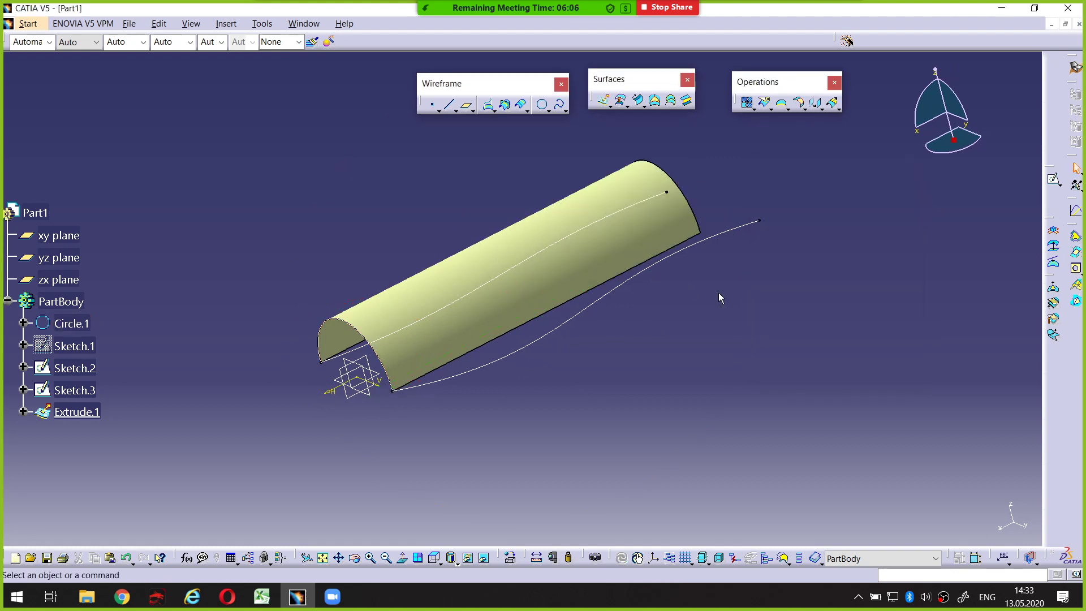
{"action": "mouse_move", "coordinate": [672, 316]}
{"action": "middle_mouse_down"}
{"action": "mouse_move", "coordinate": [620, 380]}
{"action": "mouse_move", "coordinate": [593, 337]}
{"action": "mouse_move", "coordinate": [612, 346]}
{"action": "mouse_move", "coordinate": [618, 389]}
{"action": "middle_mouse_up"}
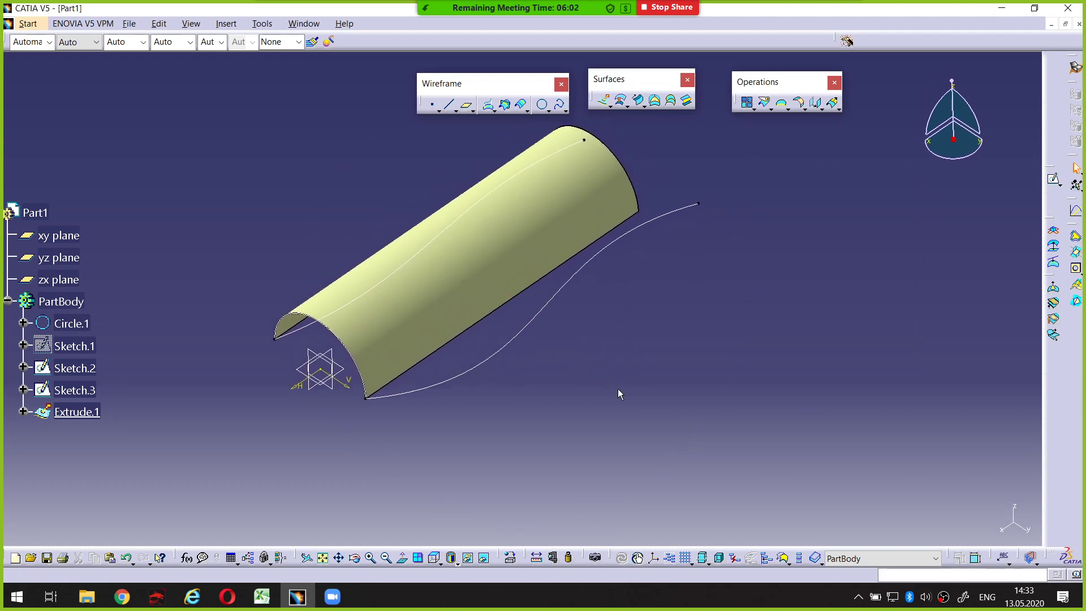
Step: Create Sketch.4 on the xy plane with one straight line beside Extrude.1
{"action": "left_click", "coordinate": [1055, 181]}
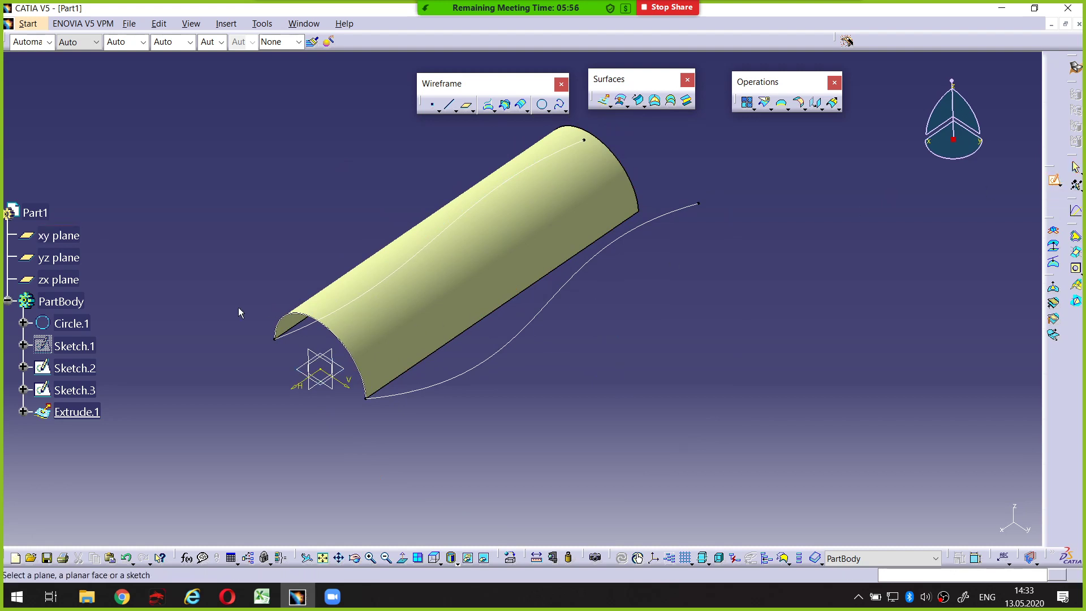
{"action": "left_click", "coordinate": [85, 236]}
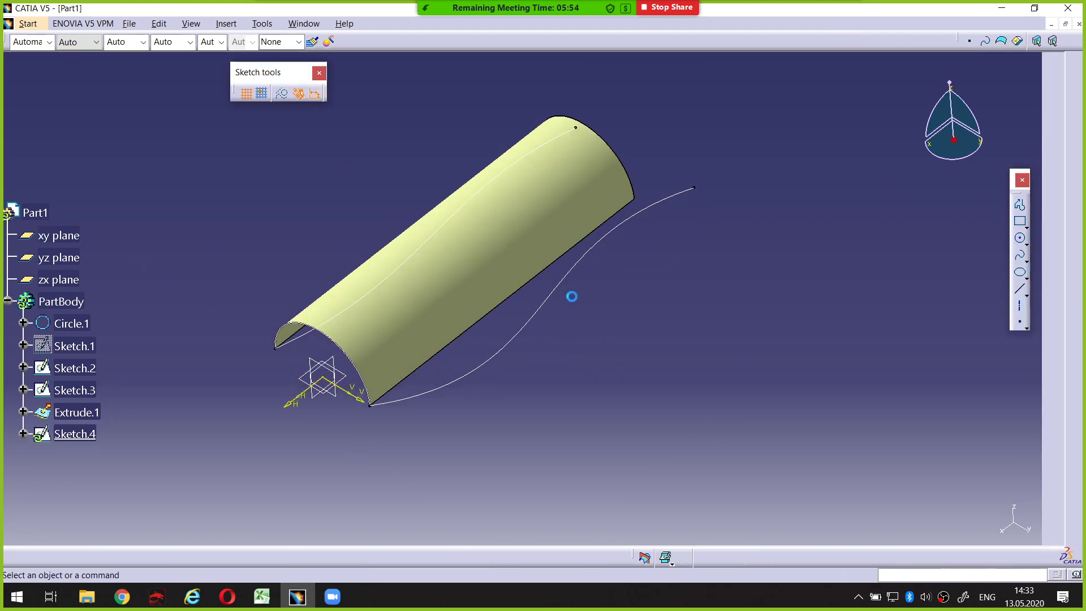
{"action": "left_click", "coordinate": [1019, 205]}
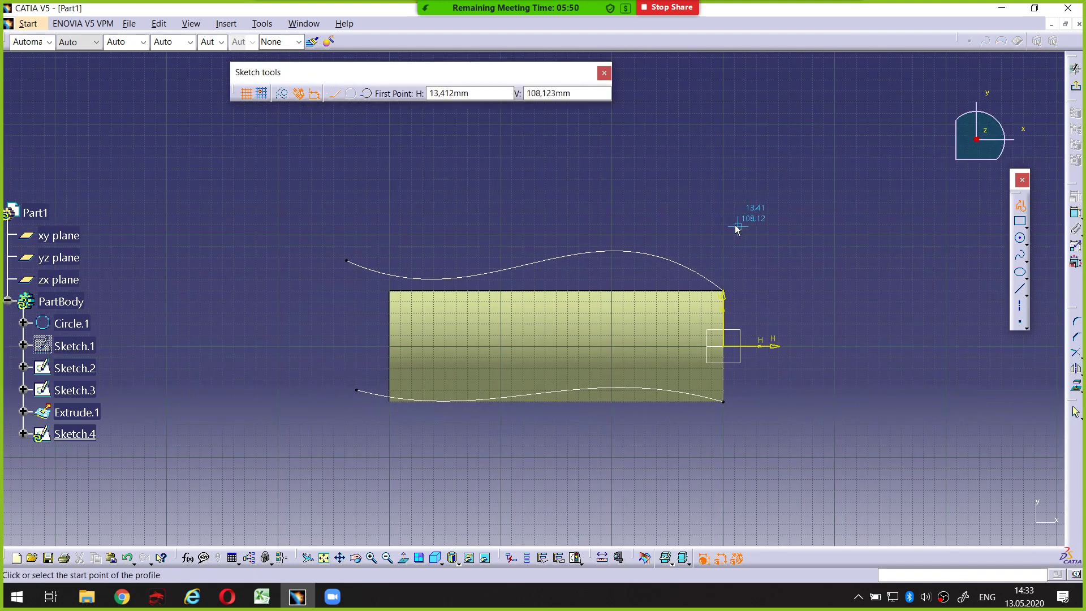
{"action": "left_click", "coordinate": [711, 221]}
{"action": "left_click", "coordinate": [455, 200]}
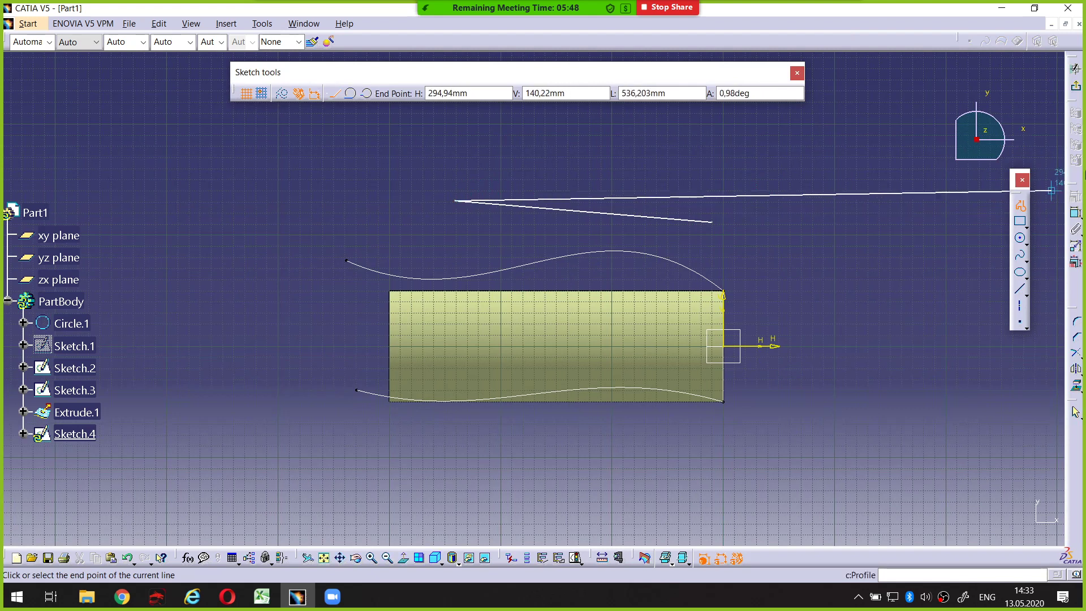
{"action": "left_click", "coordinate": [1019, 205]}
{"action": "left_click", "coordinate": [1075, 69]}
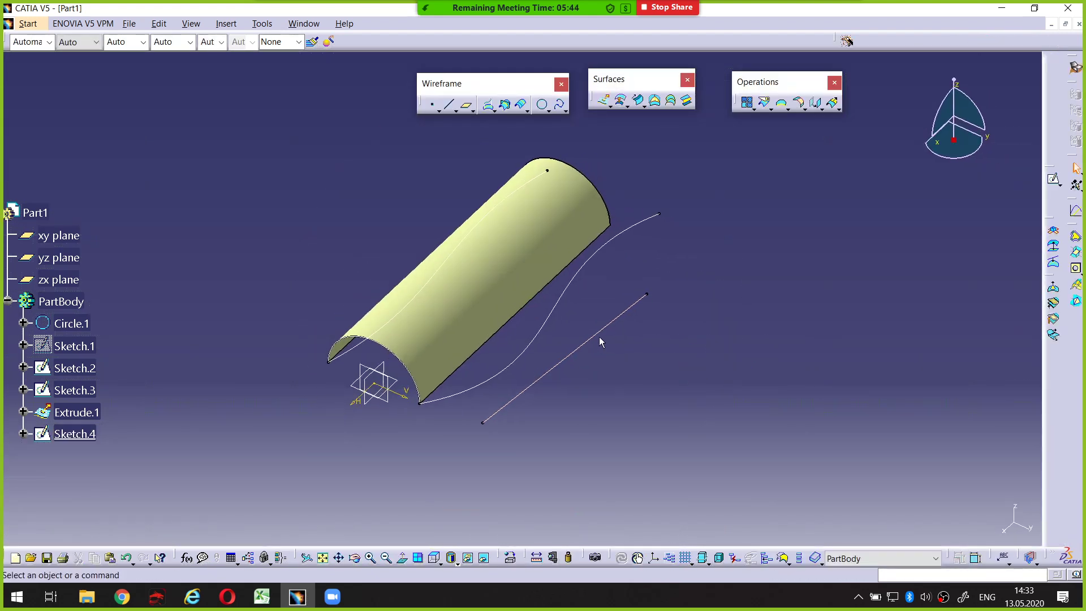
{"action": "left_click", "coordinate": [531, 270]}
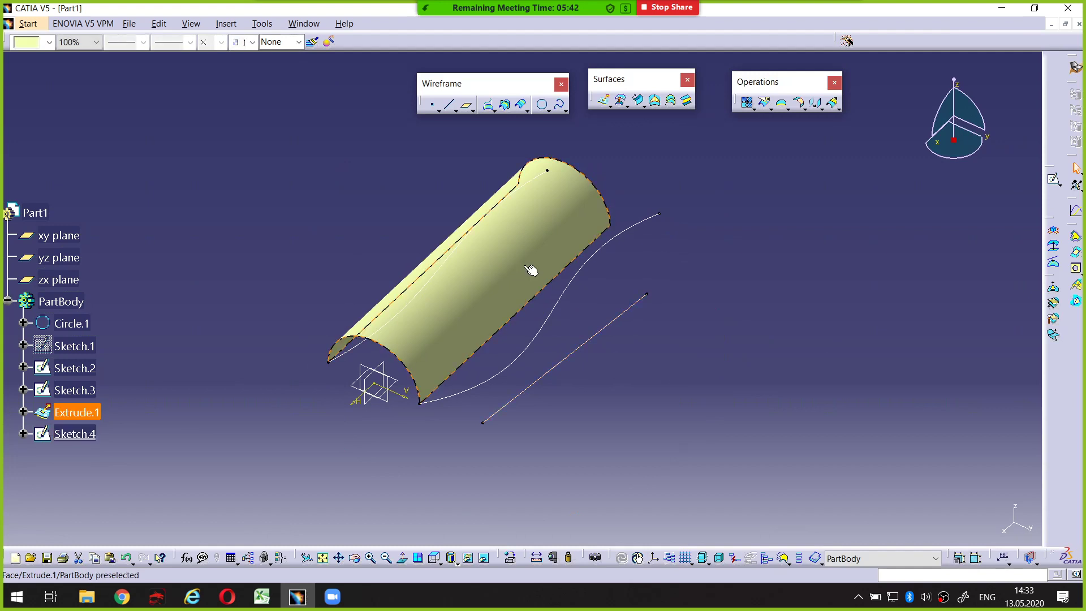
{"action": "left_click", "coordinate": [679, 307]}
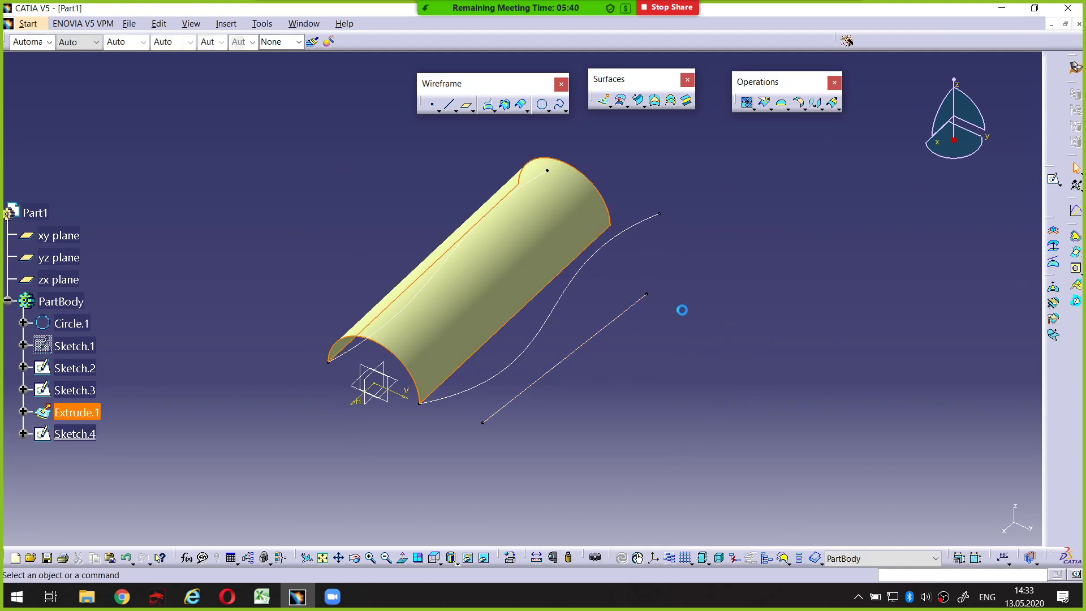
Step: Preview a line sweep guided by Sketch.4 and tangent to the Extrude.1 surface
{"action": "left_click", "coordinate": [638, 97]}
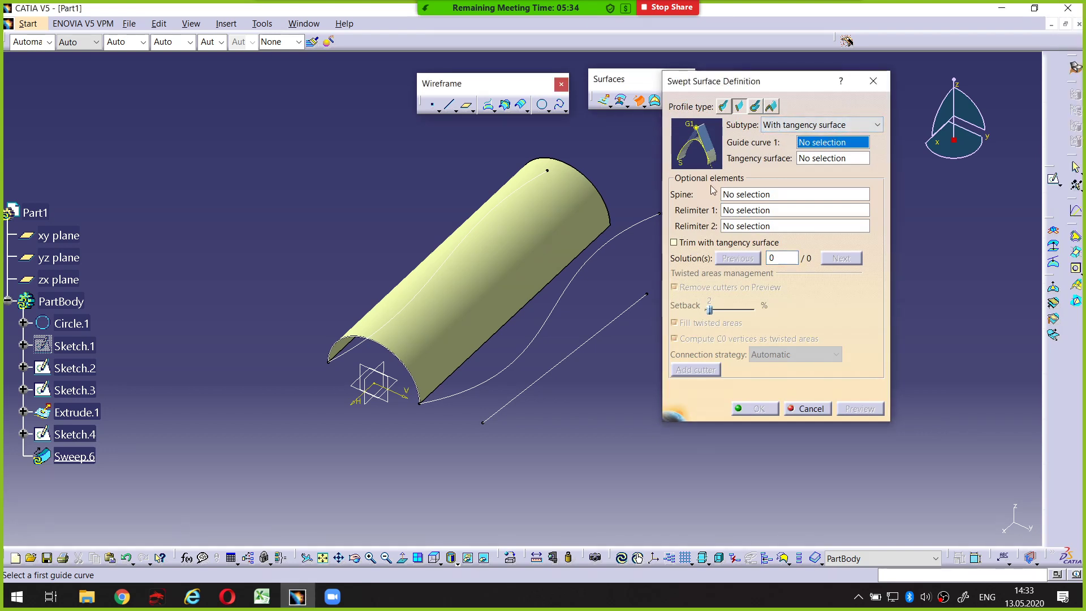
{"action": "left_click", "coordinate": [622, 313]}
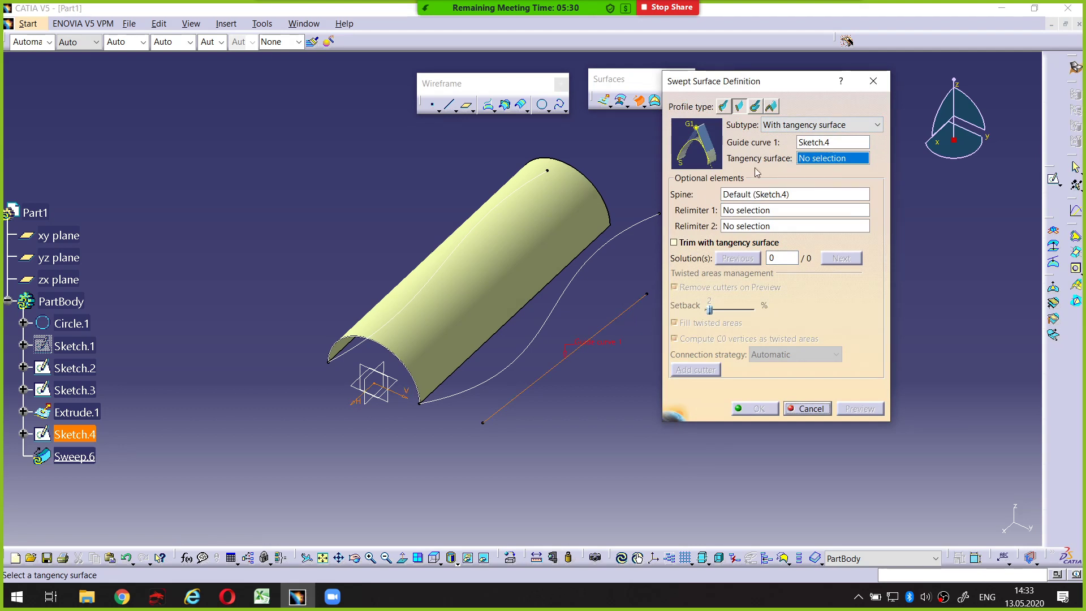
{"action": "left_click", "coordinate": [557, 236]}
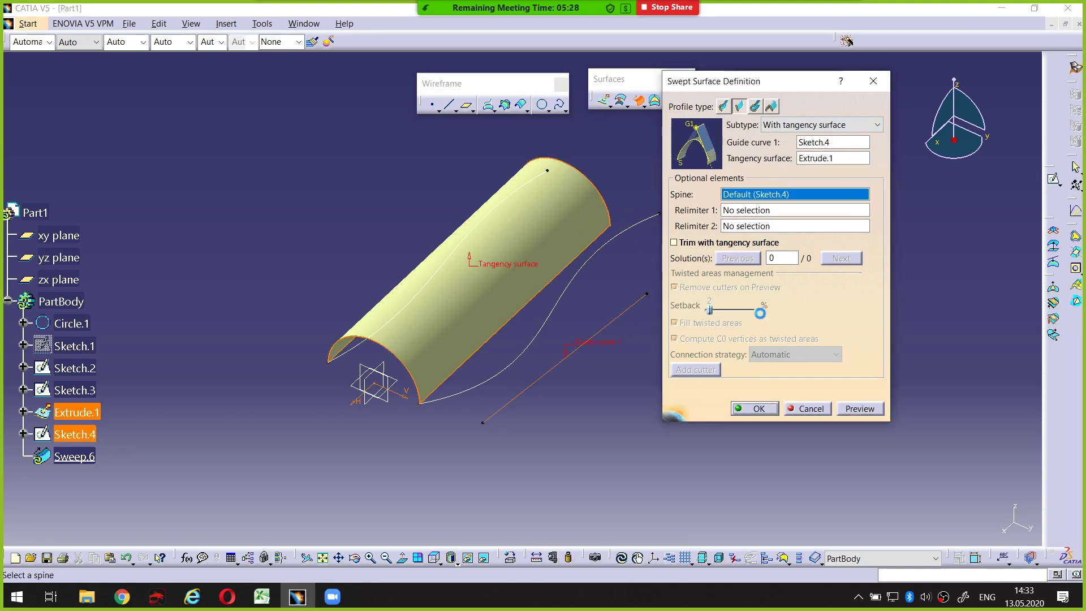
{"action": "left_click", "coordinate": [859, 410]}
Step: Inspect the tangent sweep preview, highlighting its single solution, and refresh the preview
{"action": "mouse_move", "coordinate": [582, 356]}
{"action": "middle_mouse_down"}
{"action": "mouse_move", "coordinate": [593, 245]}
{"action": "mouse_move", "coordinate": [431, 286]}
{"action": "middle_mouse_up"}
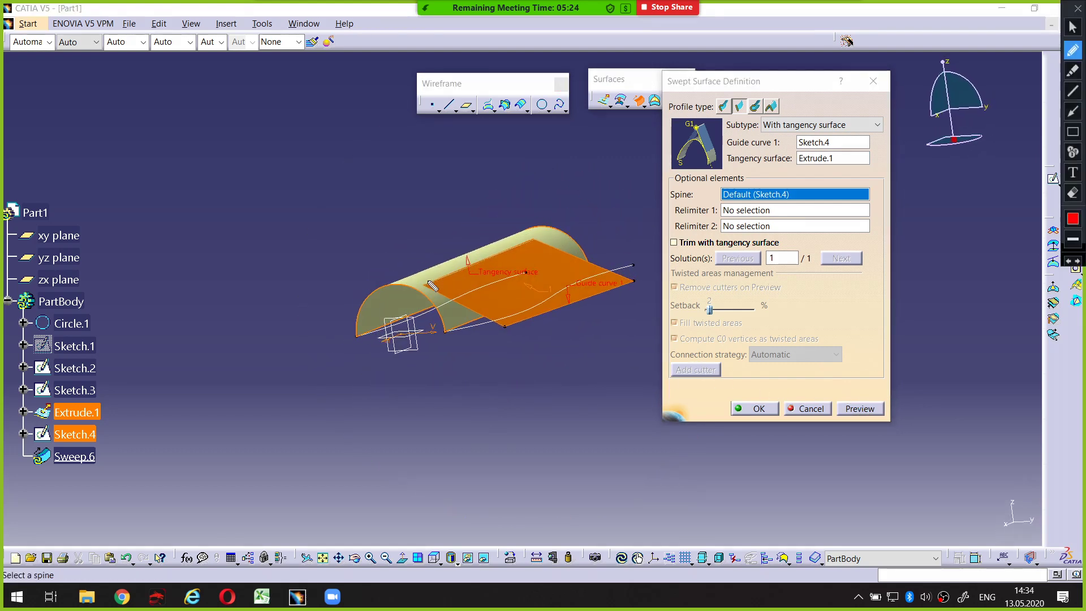
{"action": "mouse_move", "coordinate": [430, 289]}
{"action": "left_mouse_down"}
{"action": "mouse_move", "coordinate": [520, 249]}
{"action": "mouse_move", "coordinate": [549, 249]}
{"action": "left_mouse_up"}
{"action": "left_click_drag", "start_coordinate": [432, 288], "coordinate": [540, 242]}
{"action": "mouse_move", "coordinate": [490, 272]}
{"action": "middle_mouse_down"}
{"action": "mouse_move", "coordinate": [521, 274]}
{"action": "mouse_move", "coordinate": [499, 256]}
{"action": "middle_mouse_up"}
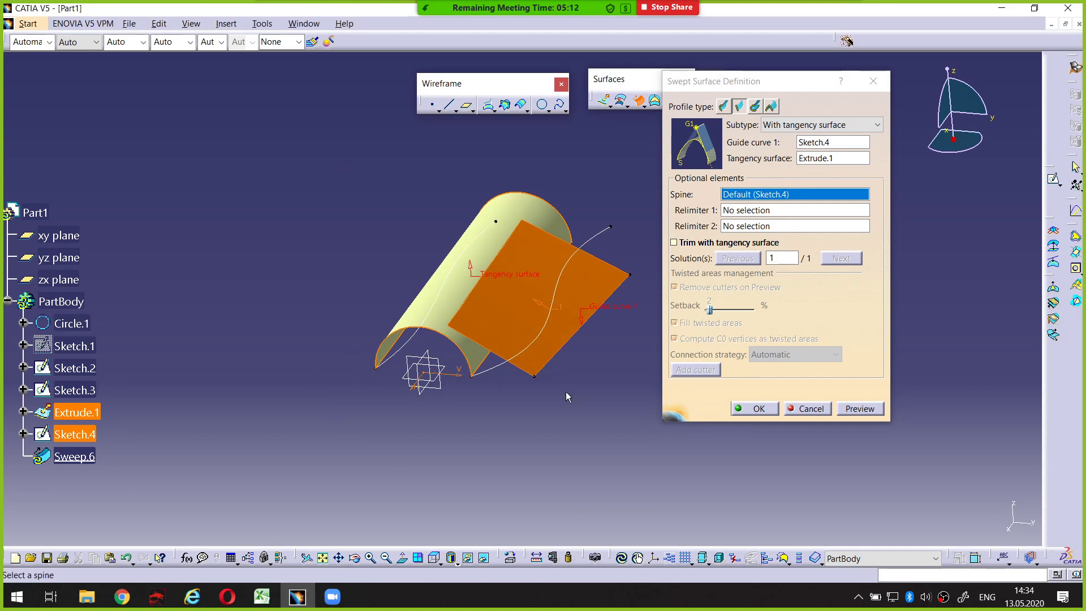
{"action": "key", "text": "ctrl+shift+2"}
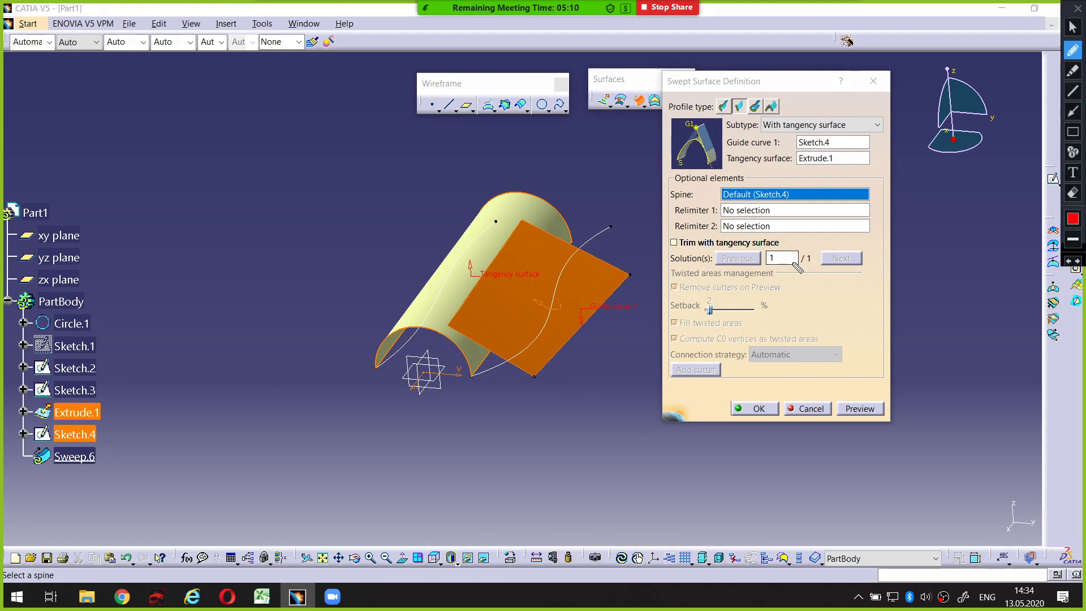
{"action": "left_click_drag", "start_coordinate": [783, 251], "coordinate": [738, 247]}
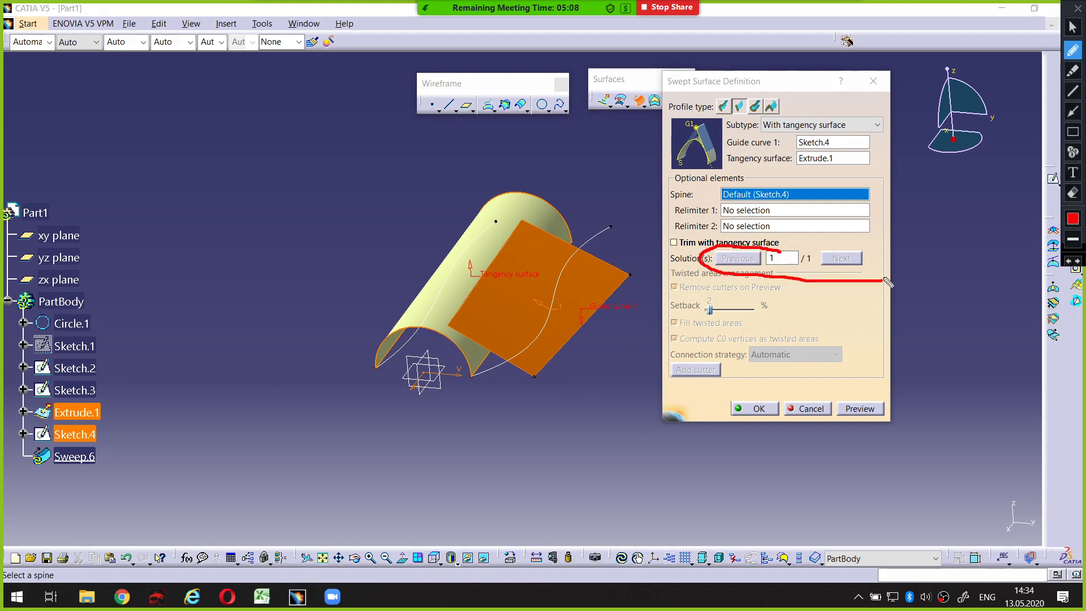
{"action": "key", "text": "ctrl+shift+2"}
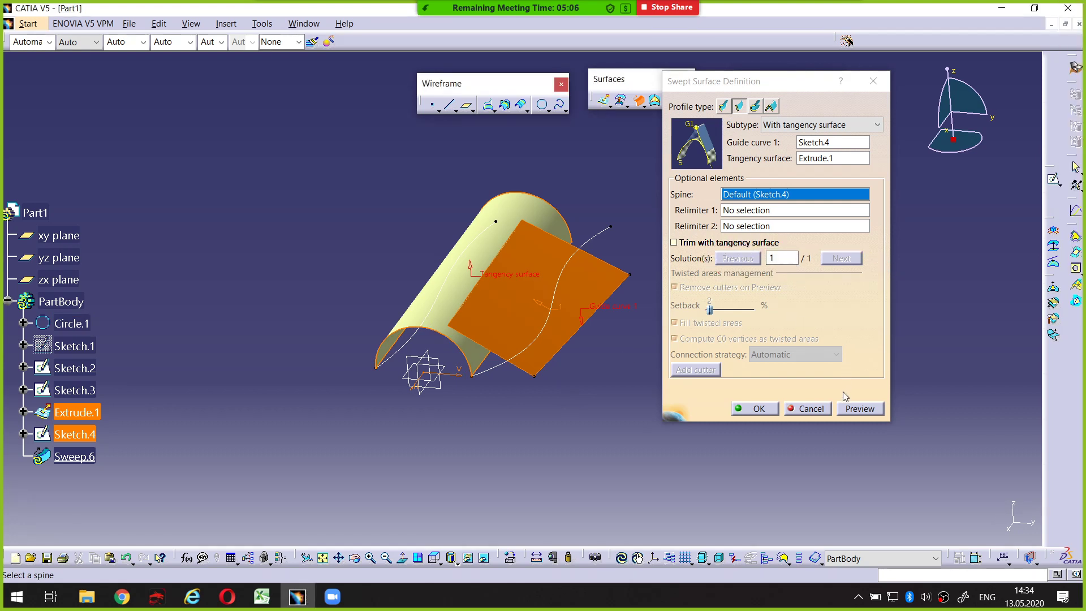
{"action": "left_click", "coordinate": [847, 411]}
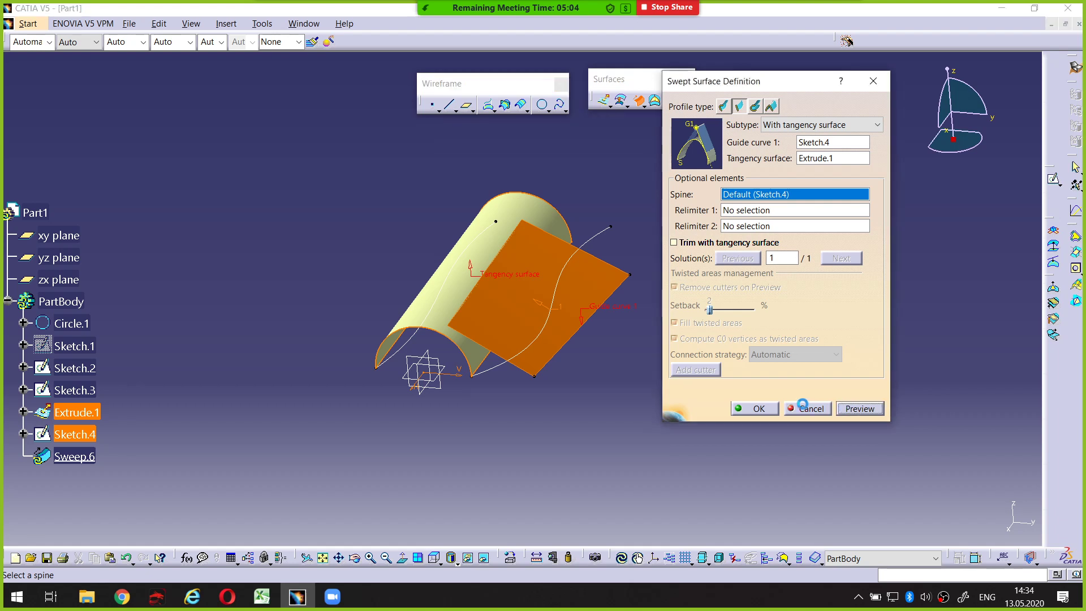
{"action": "left_click", "coordinate": [826, 124]}
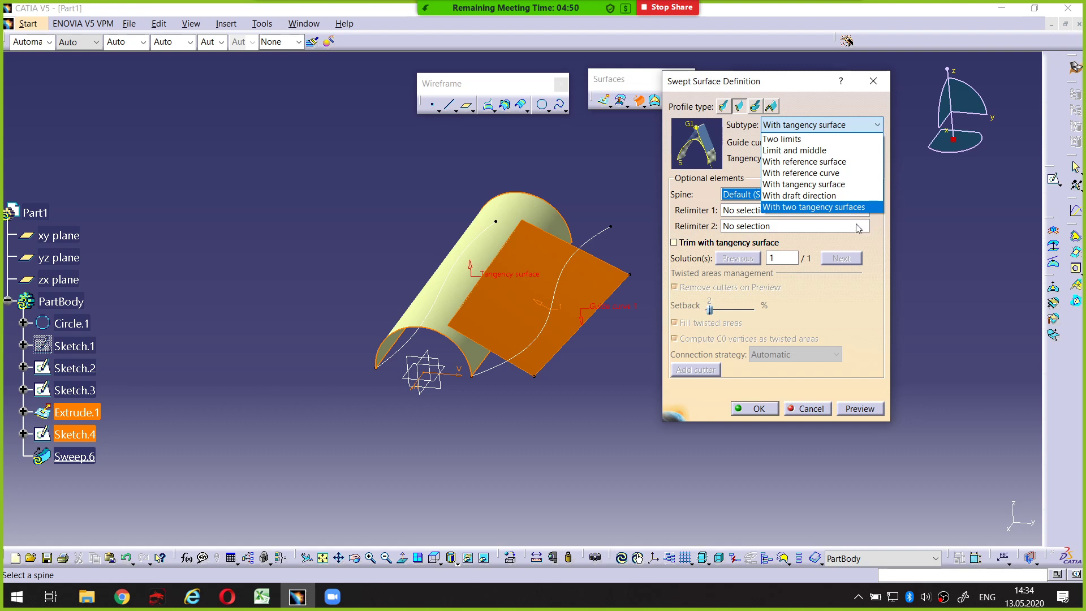
Step: Close the subtype list and switch Sweep.6 to the Explicit profile type
{"action": "left_click", "coordinate": [801, 94]}
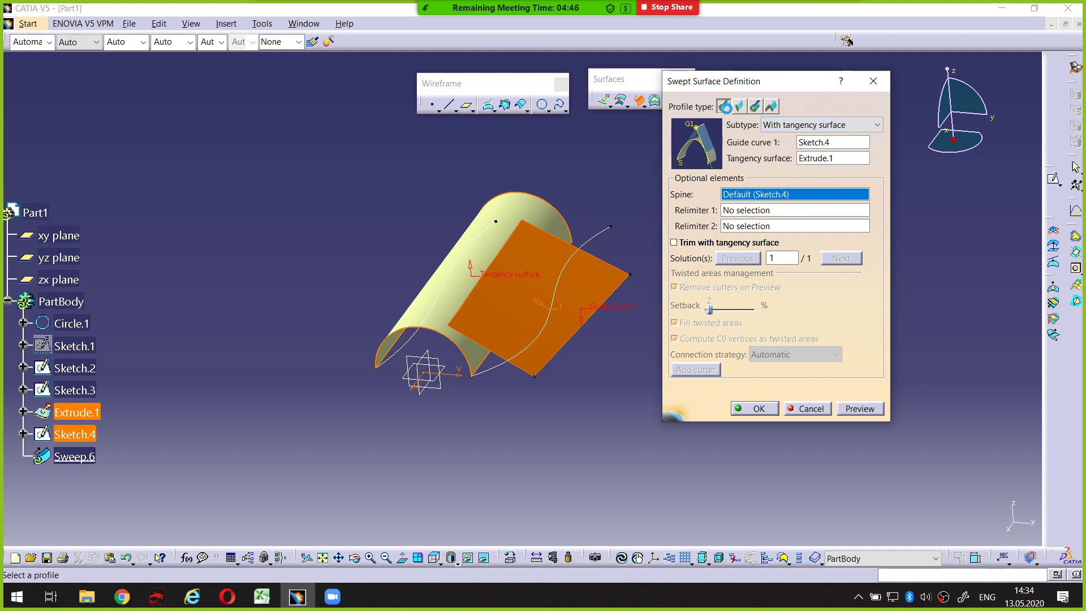
{"action": "left_click", "coordinate": [724, 106]}
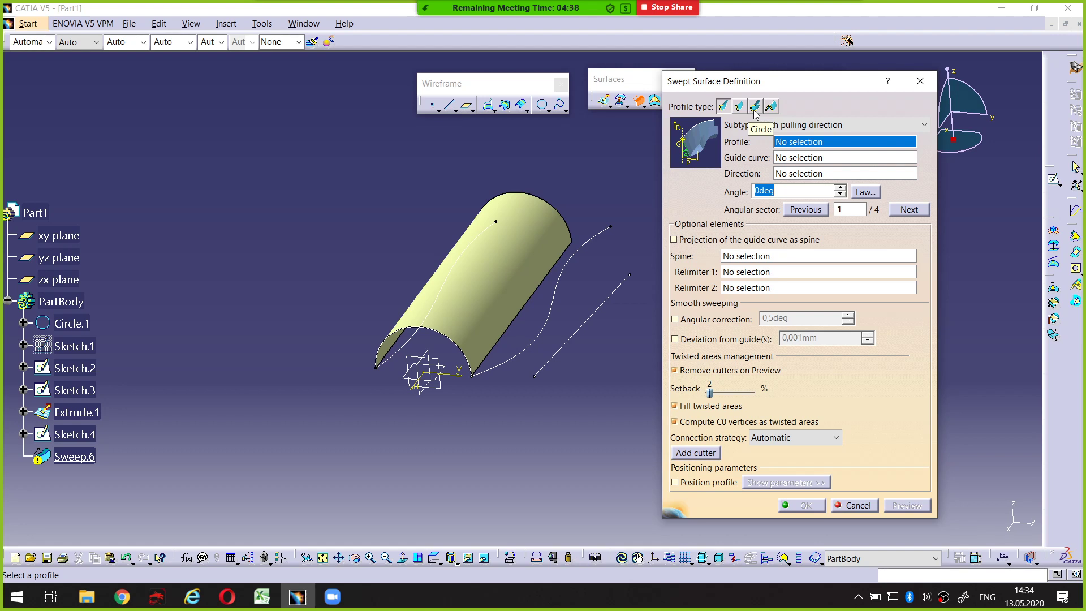
Step: Show the Circle profile's Three guides subtype with annotations, then cancel Sweep.6
{"action": "left_click", "coordinate": [754, 107]}
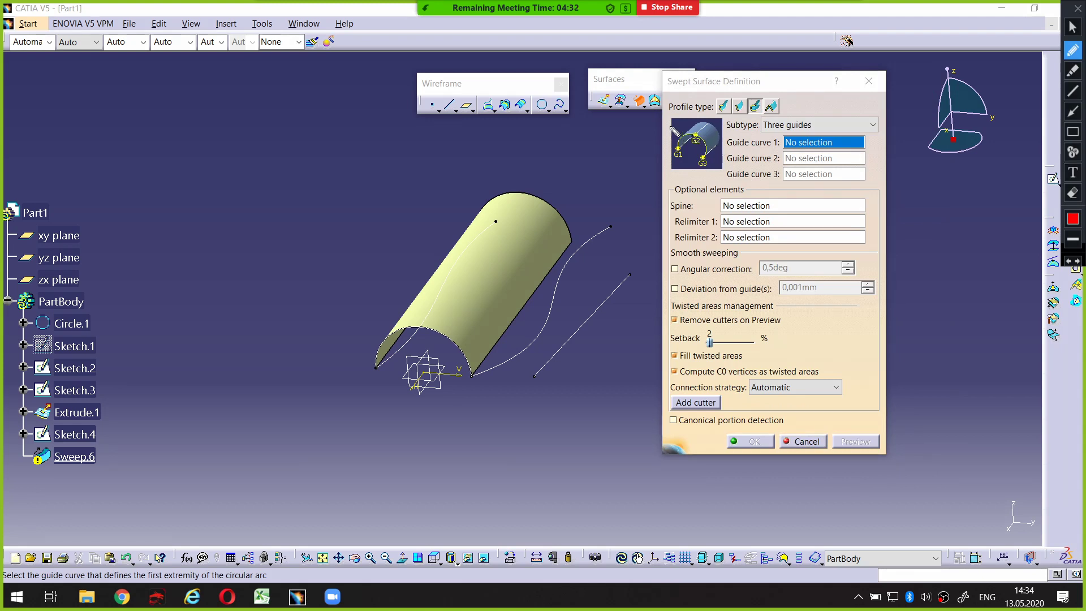
{"action": "mouse_move", "coordinate": [669, 132]}
{"action": "left_mouse_down"}
{"action": "mouse_move", "coordinate": [729, 133]}
{"action": "mouse_move", "coordinate": [680, 121]}
{"action": "left_mouse_up"}
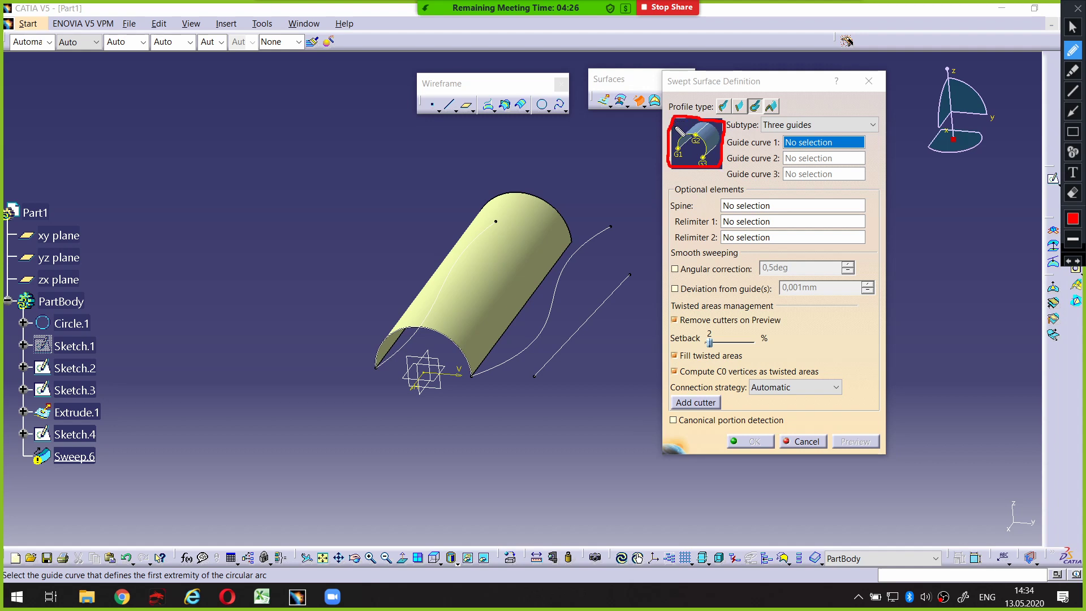
{"action": "key", "text": "Escape"}
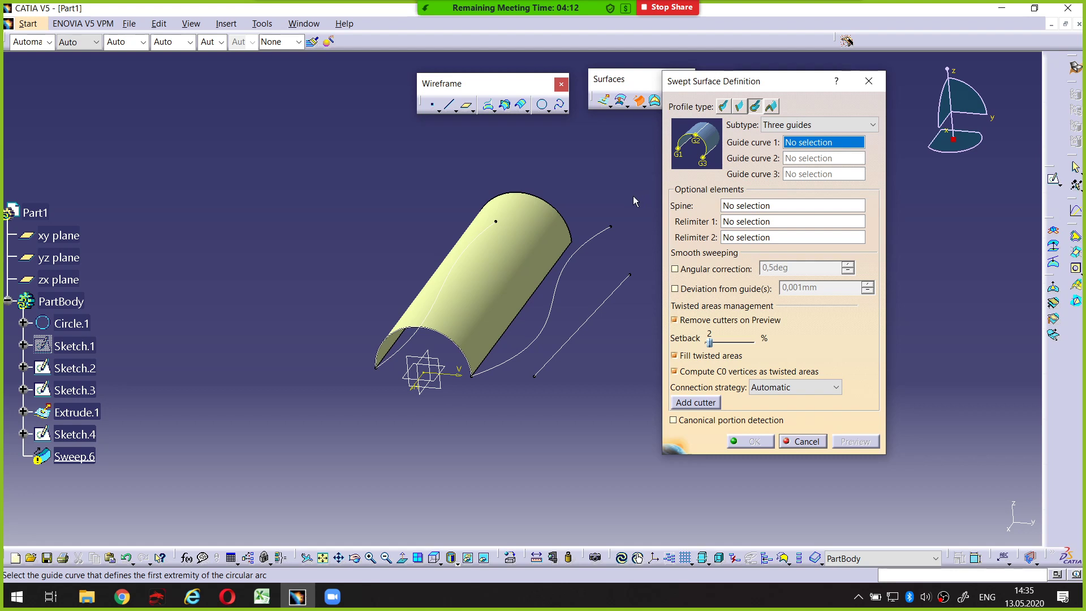
{"action": "key", "text": "ctrl+shift+1"}
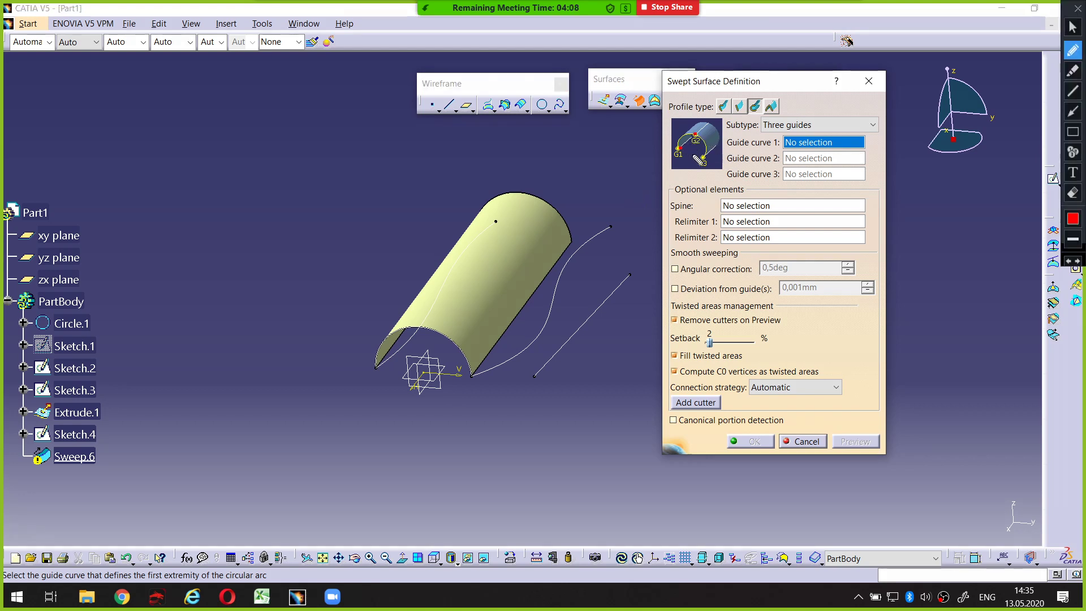
{"action": "key", "text": "ctrl+shift+1"}
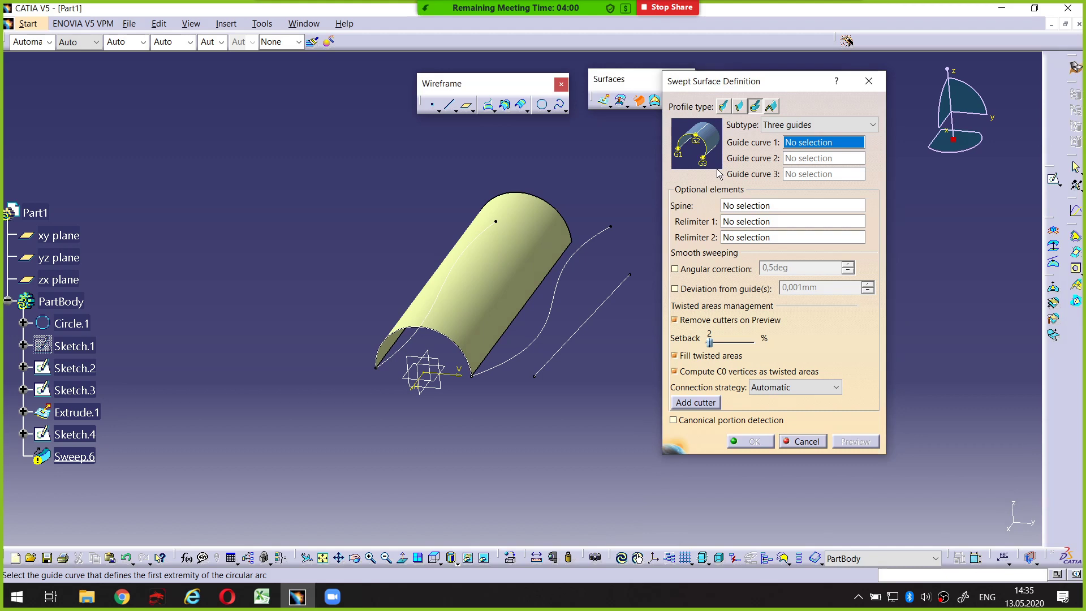
{"action": "key", "text": "ctrl+shift+1"}
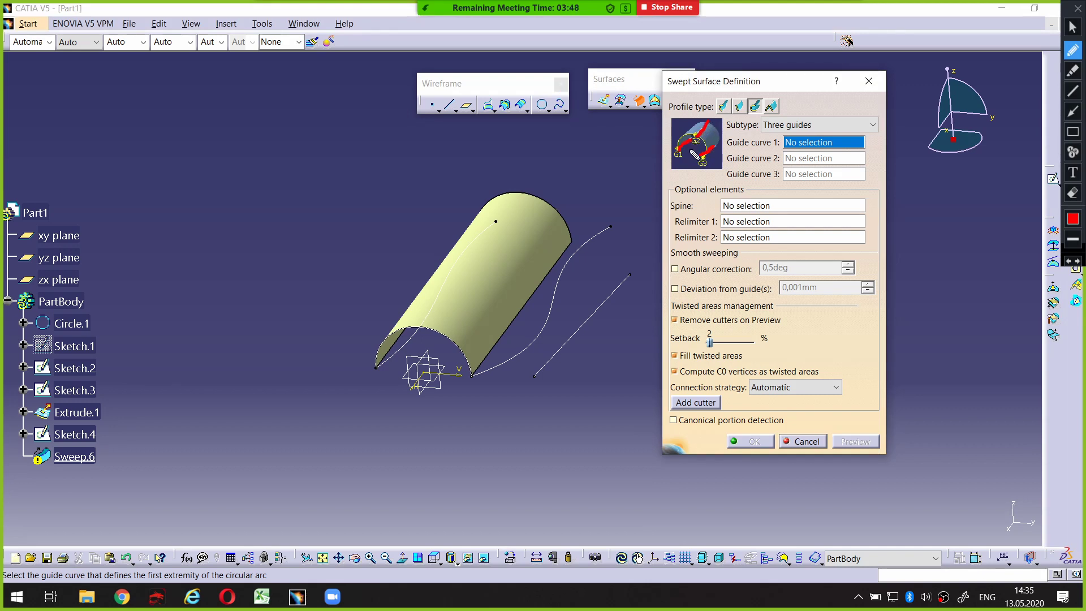
{"action": "key", "text": "Escape"}
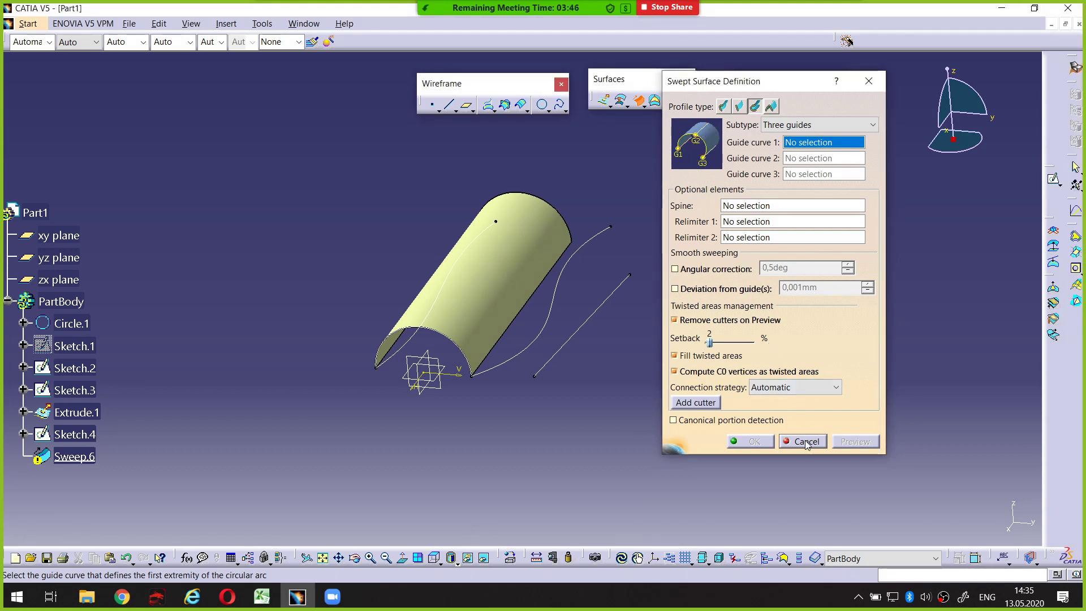
{"action": "left_click", "coordinate": [806, 441]}
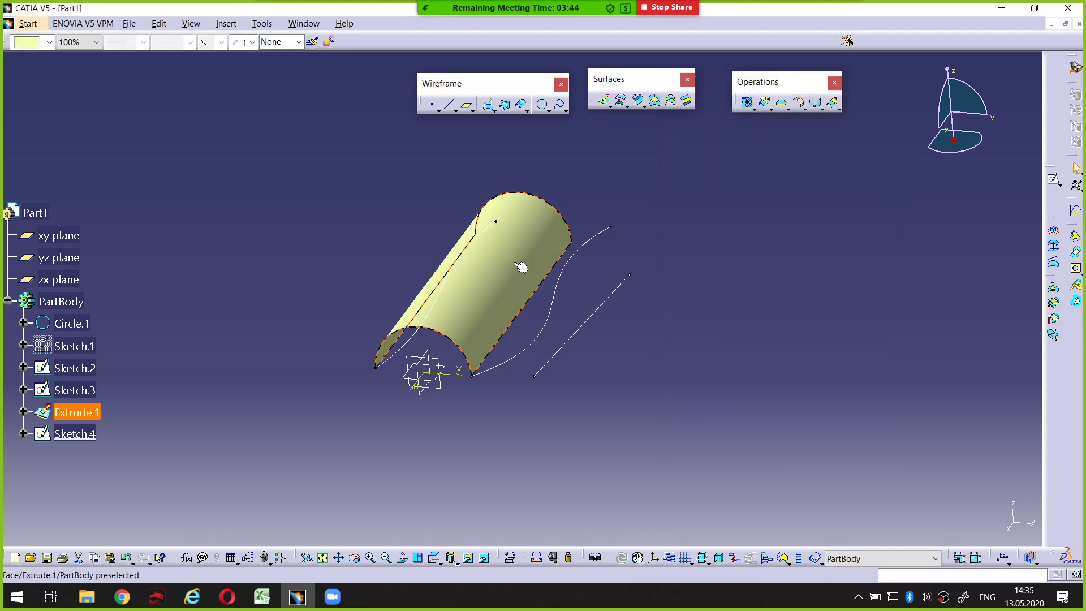
Step: Delete Extrude.1, Sketch.2, Sketch.3, Circle.1 and Sketch.1, keeping only the Sketch.4 line
{"action": "key", "text": "Delete"}
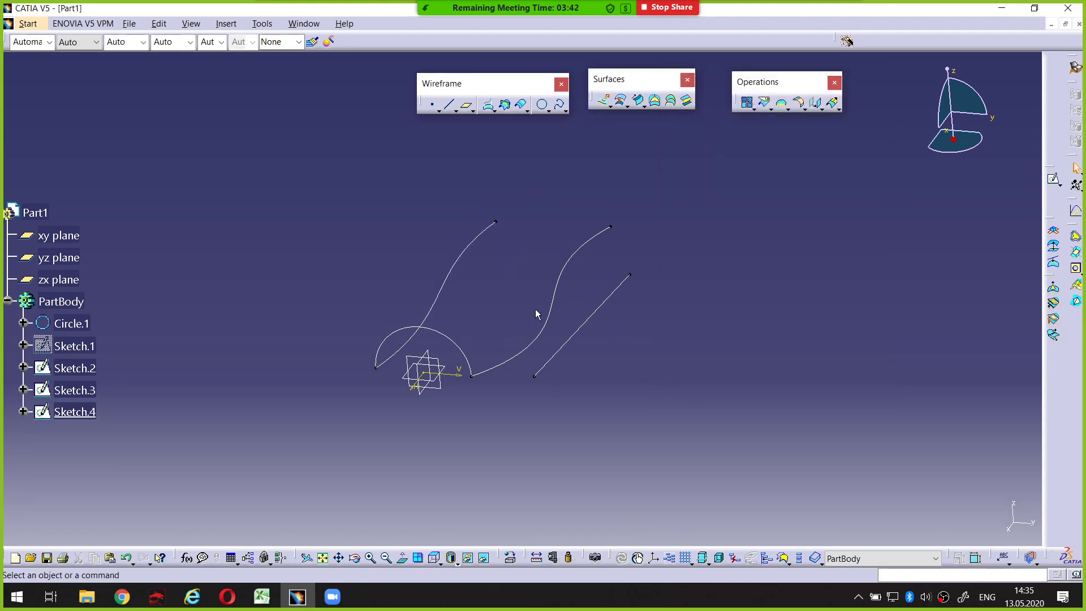
{"action": "left_click", "coordinate": [556, 321]}
{"action": "key", "text": "Delete"}
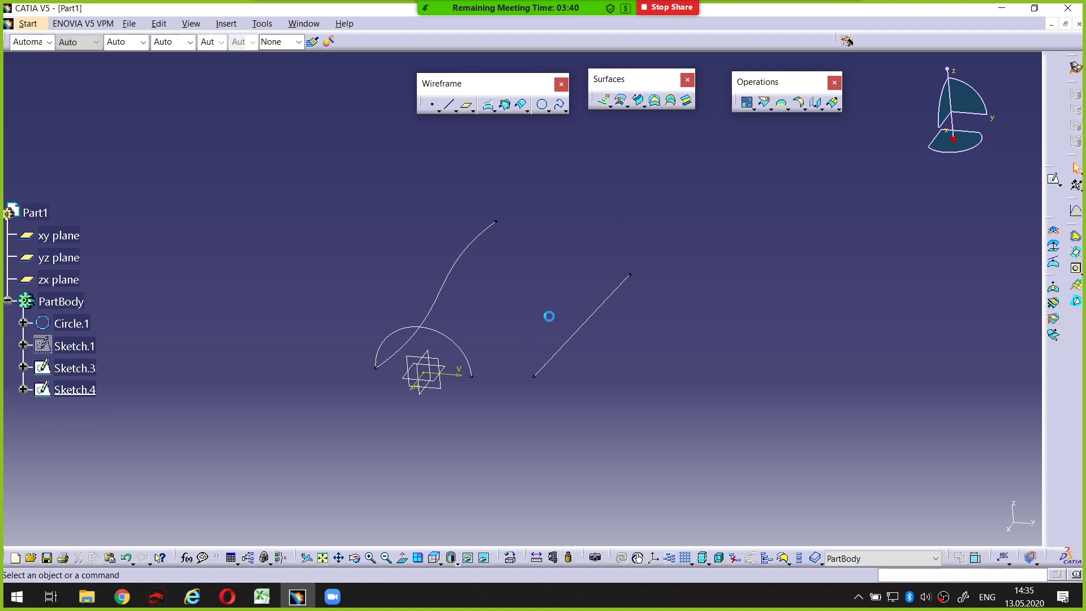
{"action": "left_click", "coordinate": [471, 260]}
{"action": "key", "text": "Delete"}
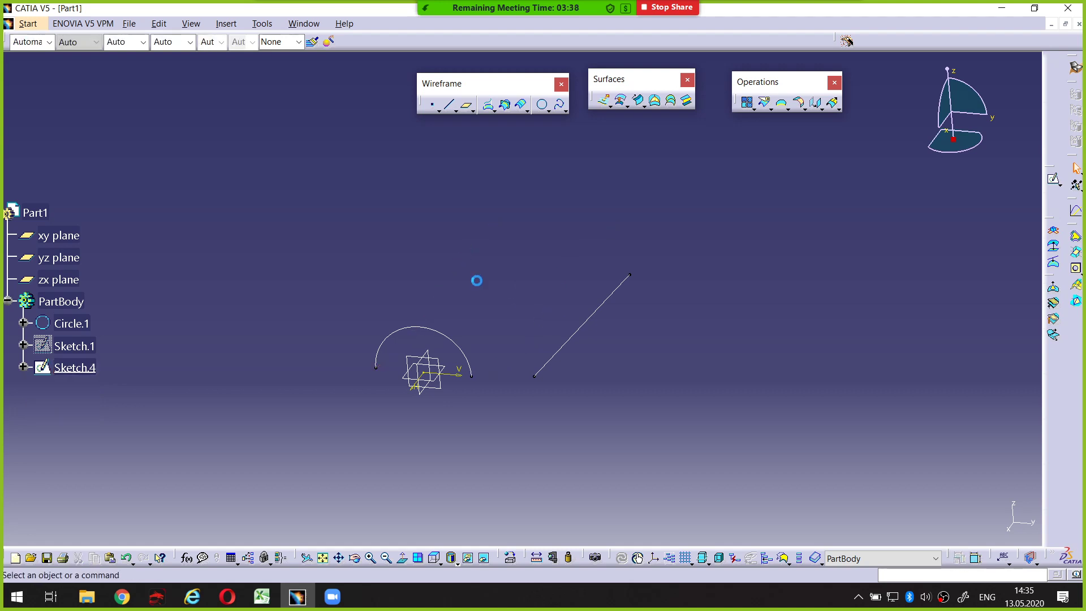
{"action": "left_click", "coordinate": [451, 337]}
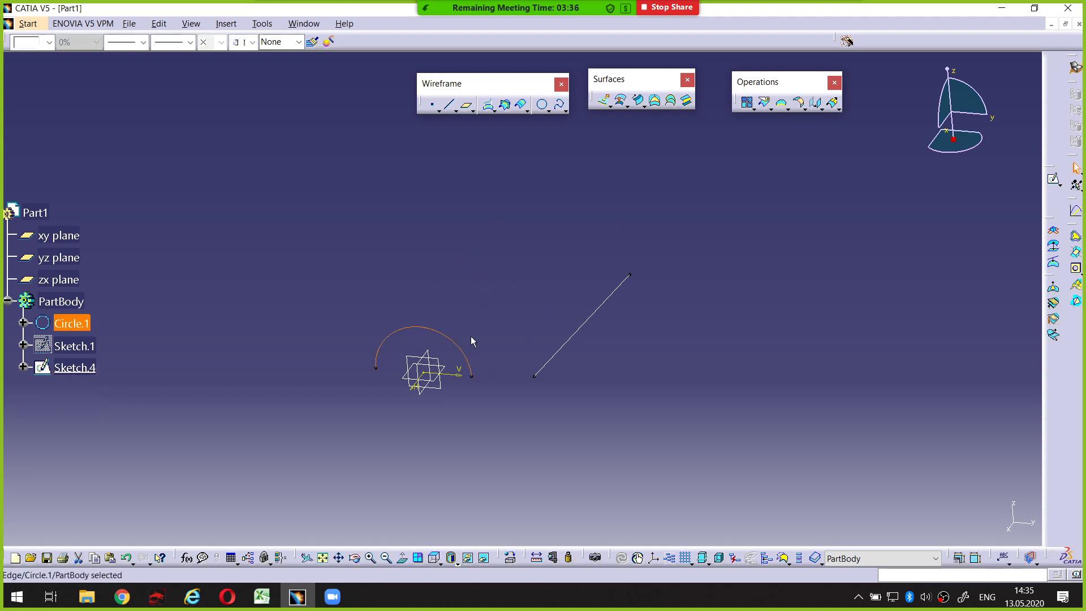
{"action": "key", "text": "Delete"}
{"action": "left_click", "coordinate": [763, 249]}
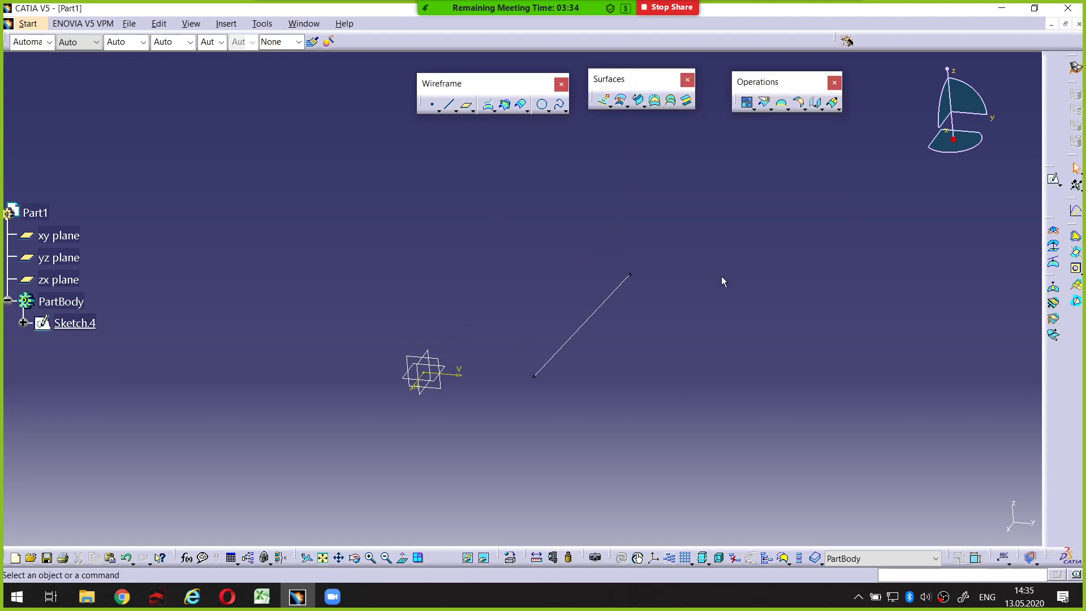
{"action": "left_click", "coordinate": [618, 298]}
{"action": "mouse_move", "coordinate": [548, 295]}
{"action": "middle_mouse_down"}
{"action": "mouse_move", "coordinate": [546, 338]}
{"action": "mouse_move", "coordinate": [536, 298]}
{"action": "middle_mouse_up"}
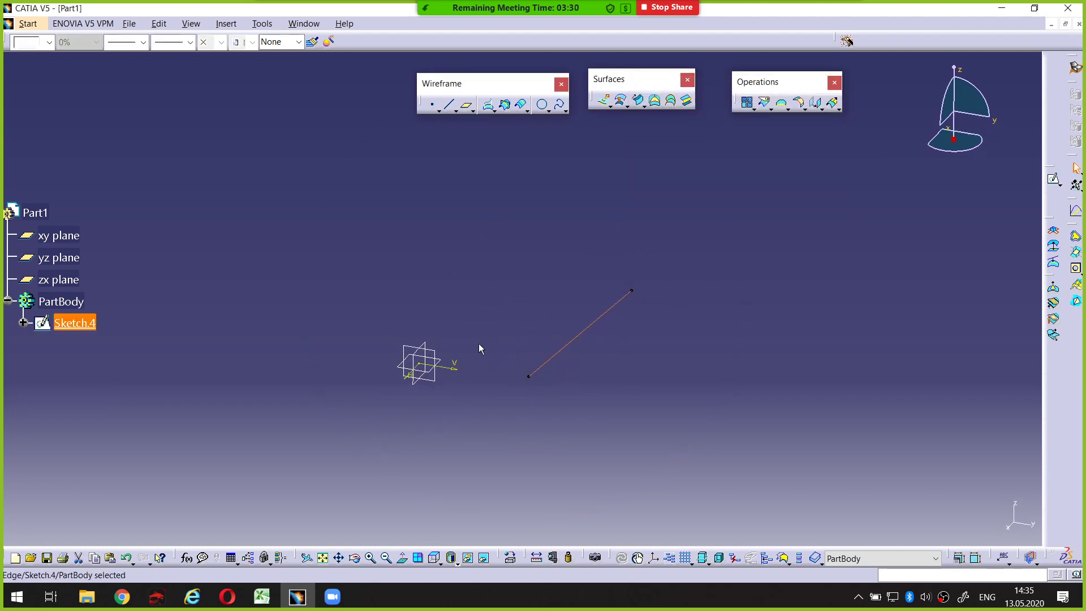
Step: Draw a single straight line in a new sketch on the xy plane (Sketch.5)
{"action": "left_click", "coordinate": [446, 369]}
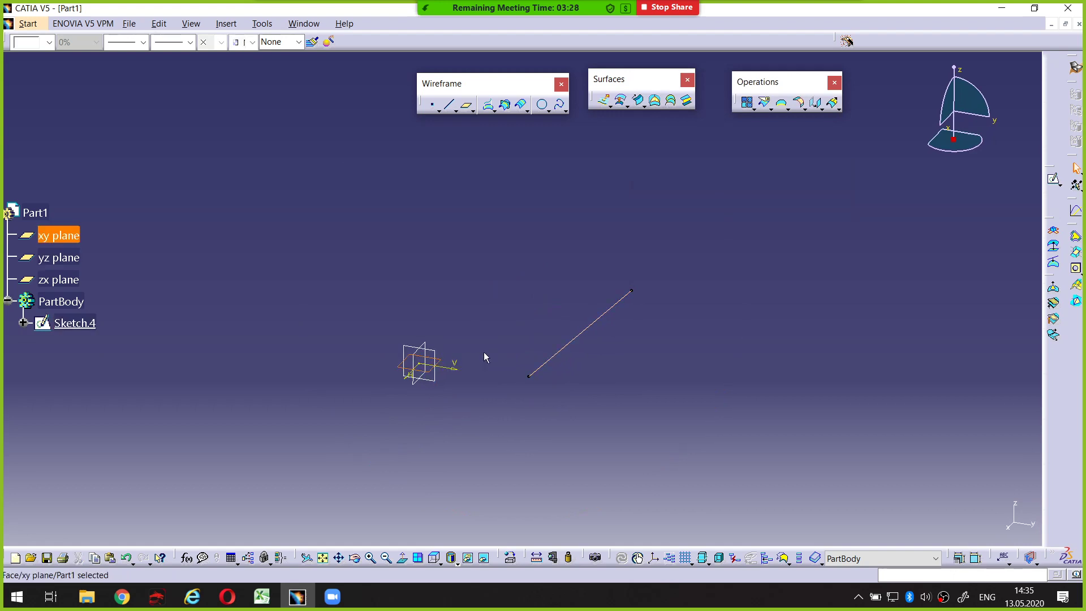
{"action": "left_click", "coordinate": [1052, 180]}
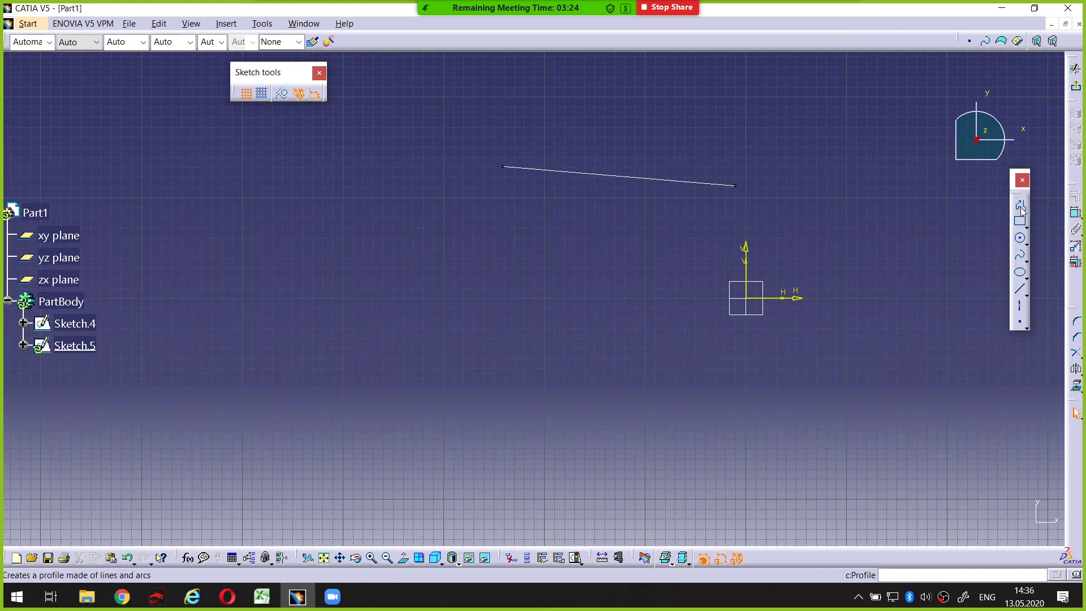
{"action": "left_click", "coordinate": [1019, 205]}
{"action": "left_click", "coordinate": [739, 349]}
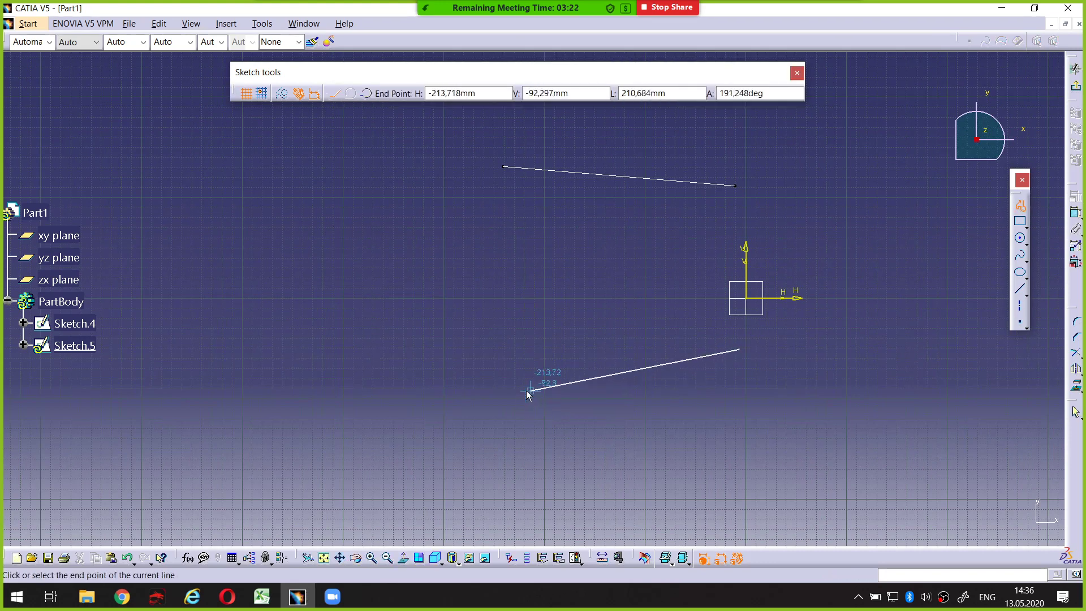
{"action": "double_click", "coordinate": [478, 400]}
{"action": "left_click", "coordinate": [1076, 68]}
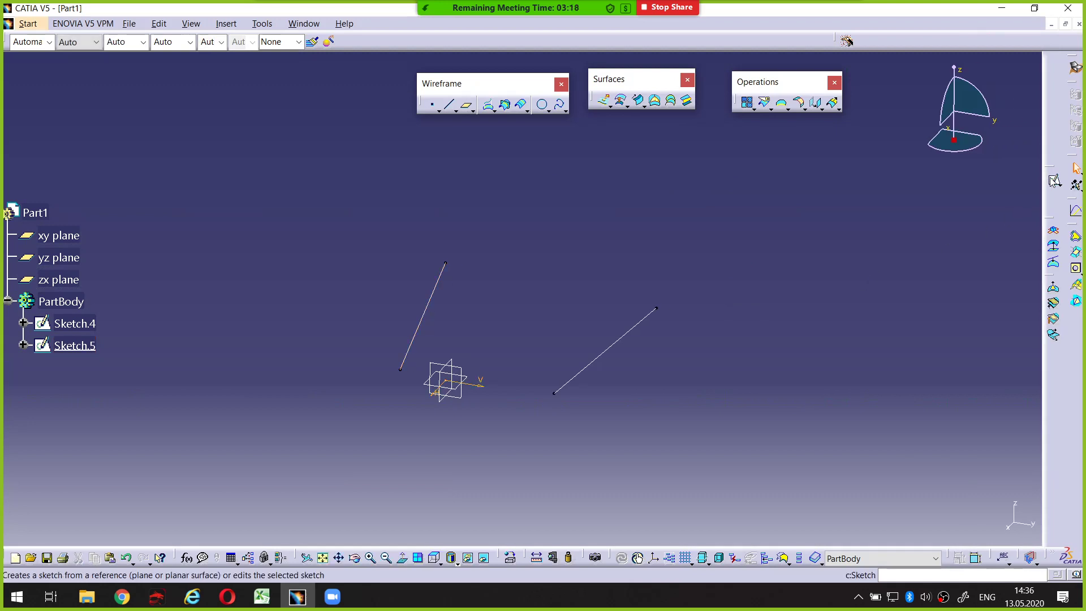
Step: Draw a single straight line in a new sketch on the zx plane (Sketch.6)
{"action": "left_click", "coordinate": [1054, 180]}
{"action": "left_click", "coordinate": [458, 367]}
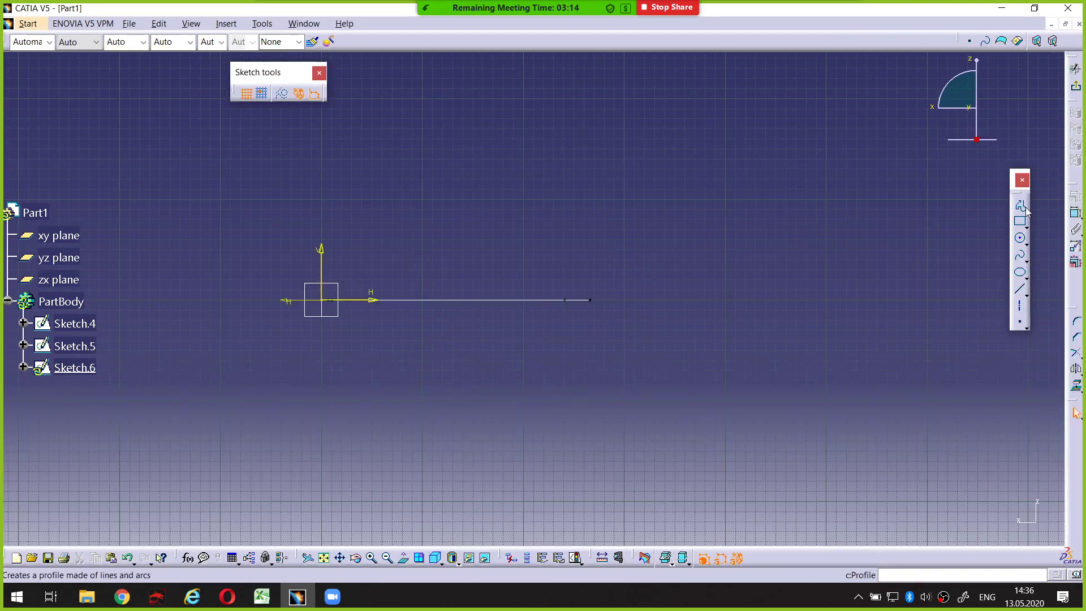
{"action": "left_click", "coordinate": [1020, 205]}
{"action": "left_click", "coordinate": [325, 215]}
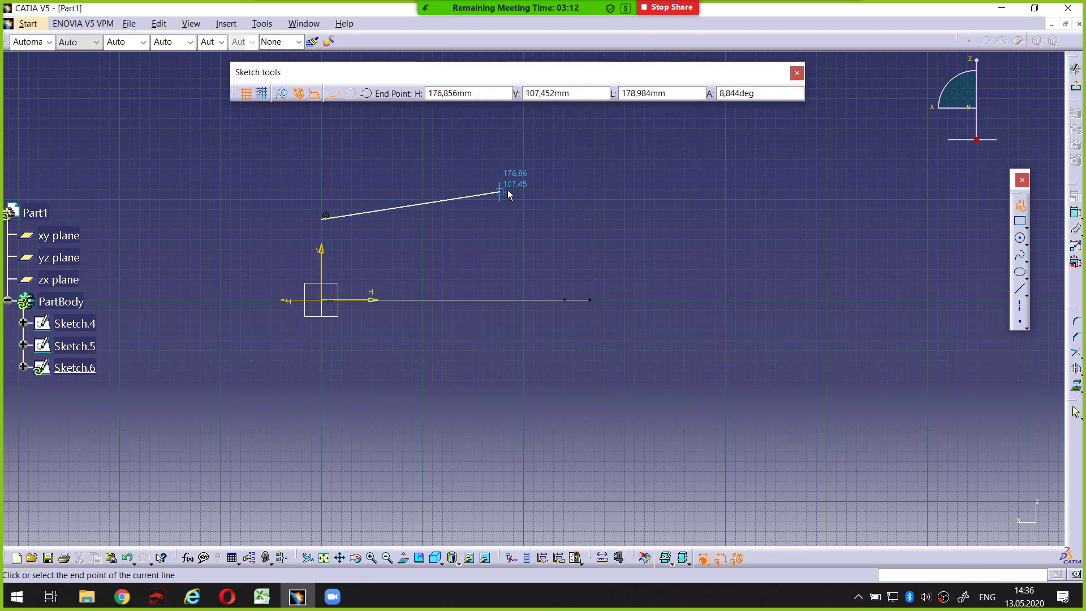
{"action": "left_click", "coordinate": [595, 181]}
{"action": "key", "text": "Escape"}
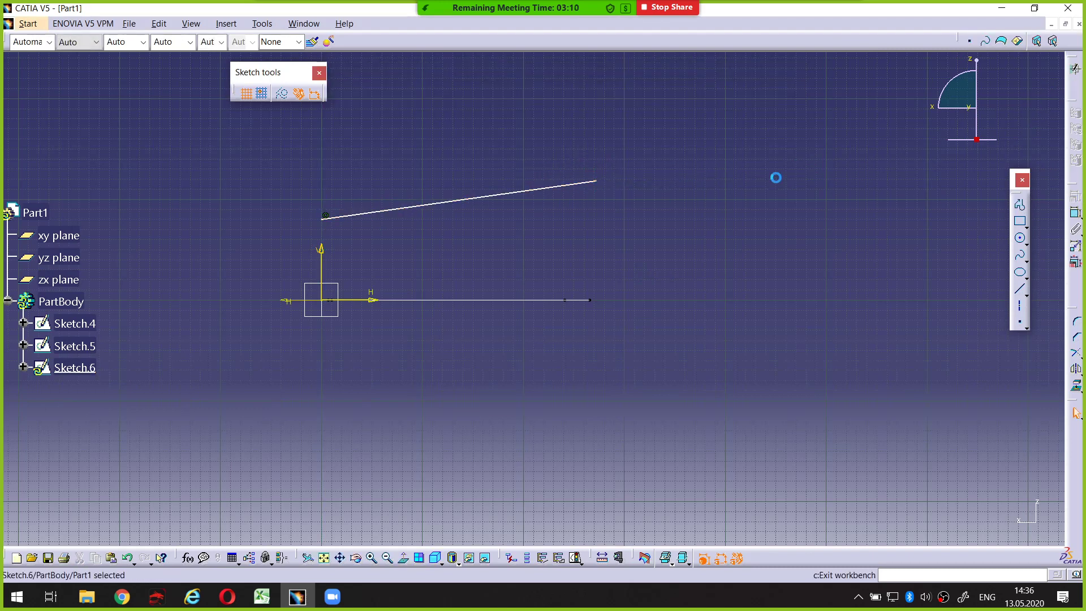
{"action": "mouse_move", "coordinate": [727, 281]}
{"action": "middle_mouse_down"}
{"action": "mouse_move", "coordinate": [549, 370]}
{"action": "mouse_move", "coordinate": [599, 266]}
{"action": "mouse_move", "coordinate": [686, 290]}
{"action": "mouse_move", "coordinate": [625, 363]}
{"action": "mouse_move", "coordinate": [510, 259]}
{"action": "mouse_move", "coordinate": [647, 322]}
{"action": "mouse_move", "coordinate": [523, 339]}
{"action": "mouse_move", "coordinate": [526, 375]}
{"action": "mouse_move", "coordinate": [574, 392]}
{"action": "mouse_move", "coordinate": [759, 332]}
{"action": "mouse_move", "coordinate": [586, 331]}
{"action": "mouse_move", "coordinate": [577, 298]}
{"action": "middle_mouse_up"}
{"action": "middle_click_drag", "start_coordinate": [600, 250], "coordinate": [659, 244]}
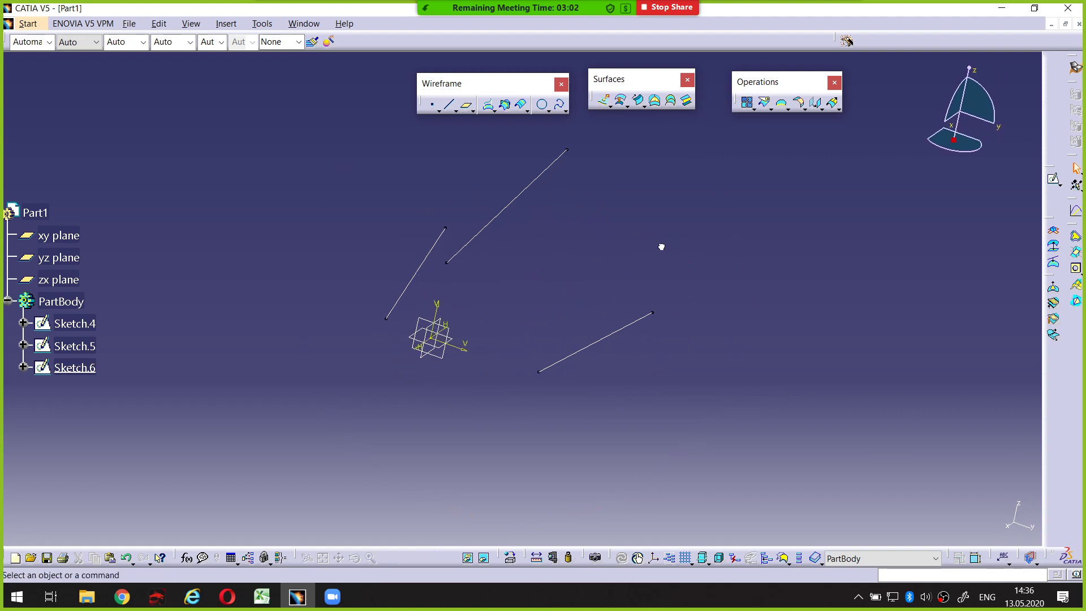
Step: Start a swept surface with the Circle profile type and Three guides subtype
{"action": "left_click", "coordinate": [642, 106]}
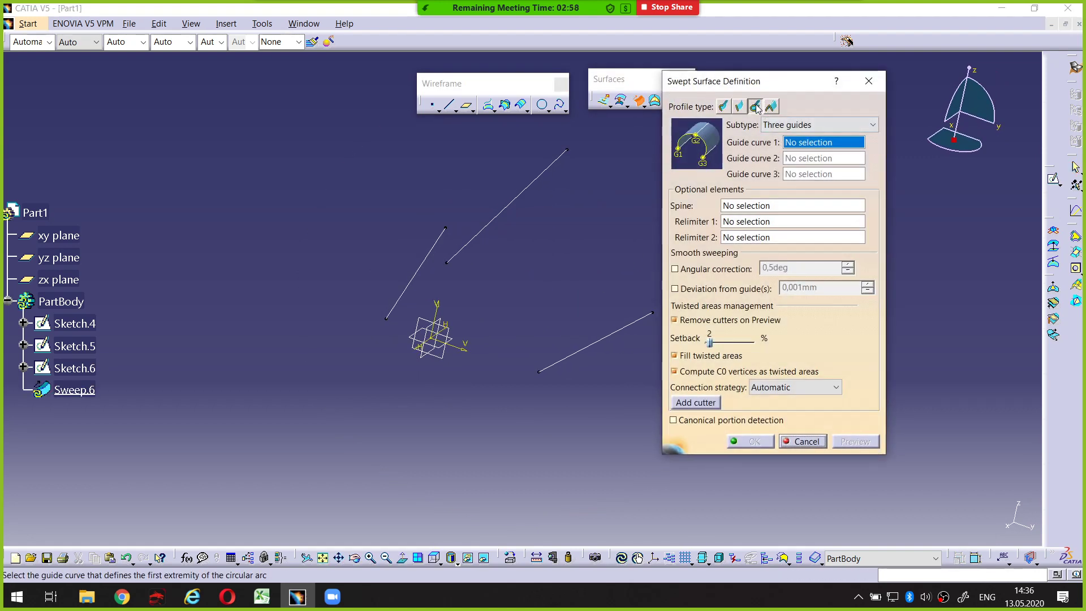
{"action": "key", "text": "ctrl+shift+d"}
{"action": "left_click_drag", "start_coordinate": [679, 113], "coordinate": [756, 111]}
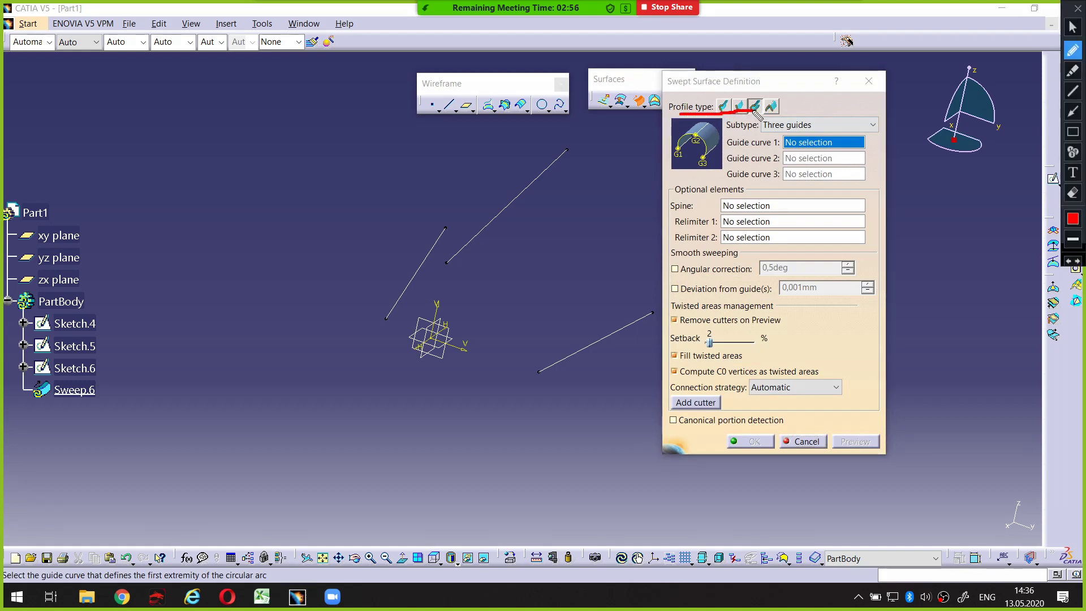
{"action": "key", "text": "ctrl+shift+d"}
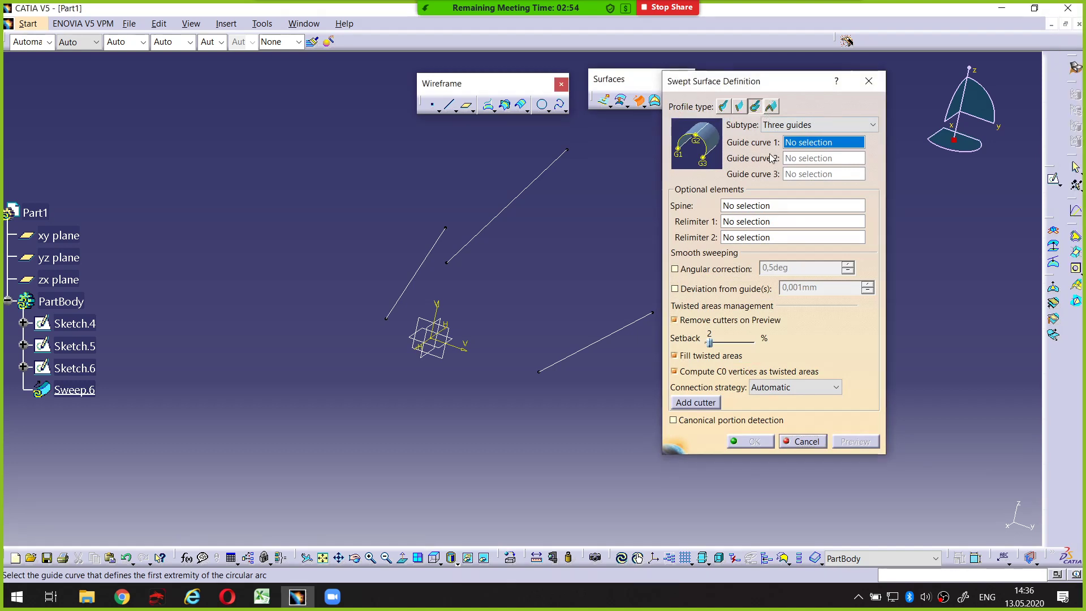
Step: Preview the sweep with guides Sketch.4, Sketch.6 and Sketch.5, dismissing the relimited-guide warning
{"action": "left_click", "coordinate": [603, 346]}
{"action": "left_click", "coordinate": [510, 199]}
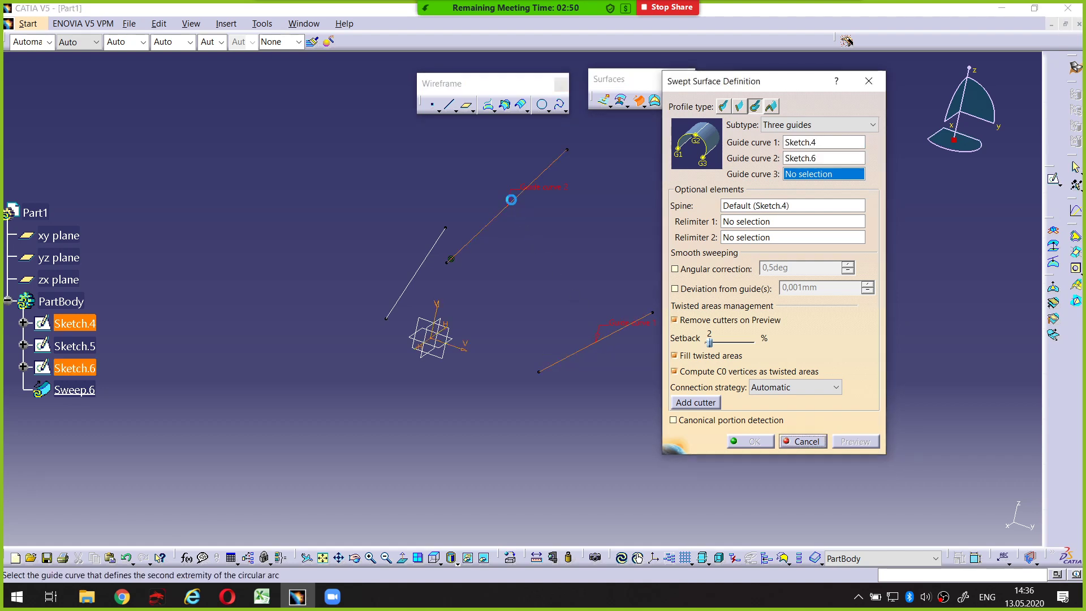
{"action": "left_click", "coordinate": [428, 255]}
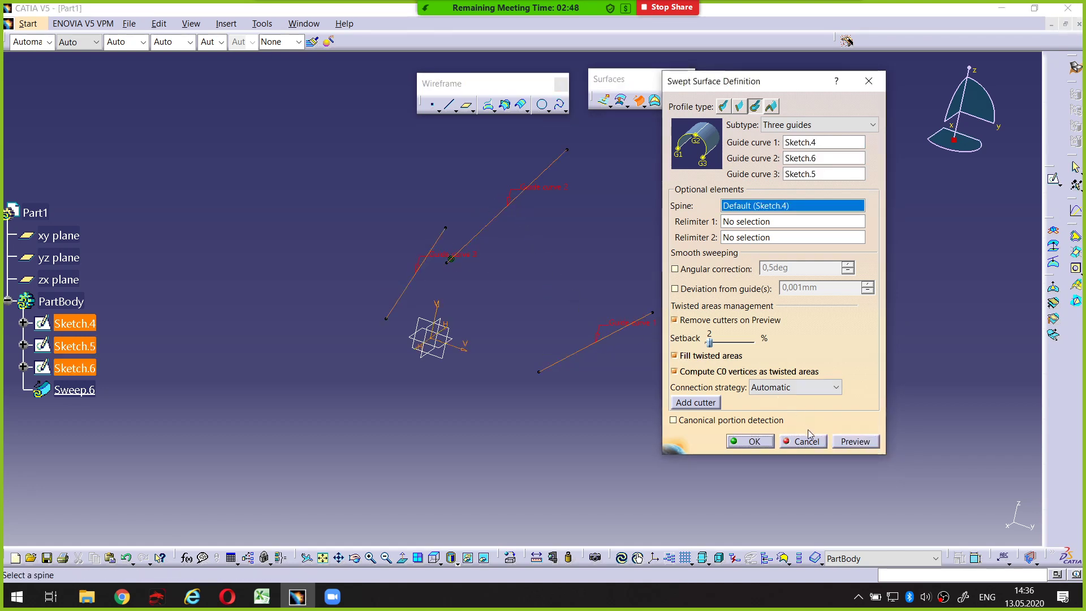
{"action": "left_click", "coordinate": [853, 441]}
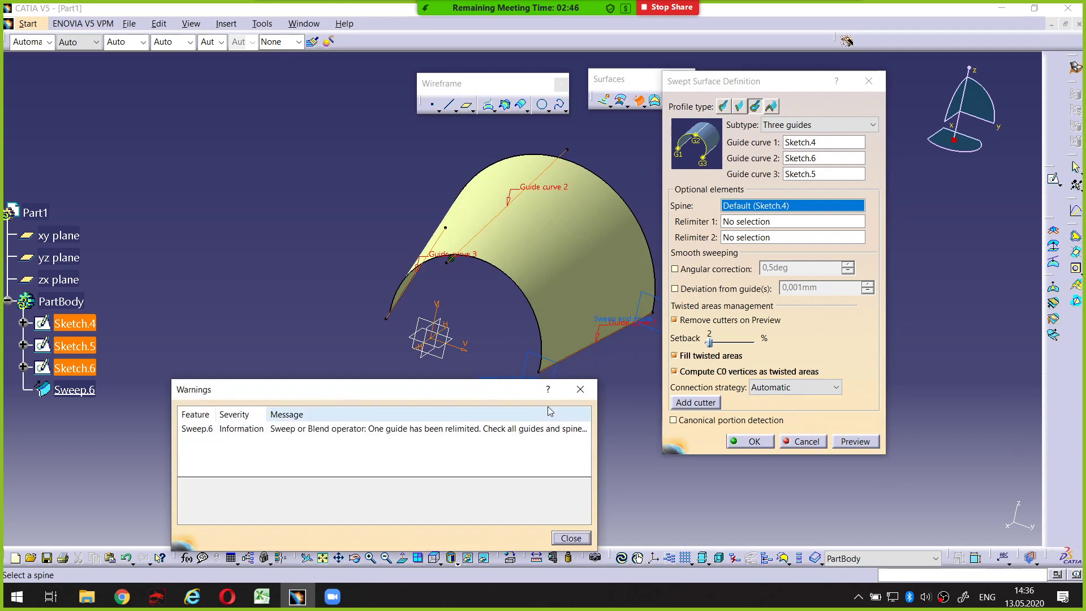
{"action": "left_click_drag", "start_coordinate": [508, 389], "coordinate": [480, 385]}
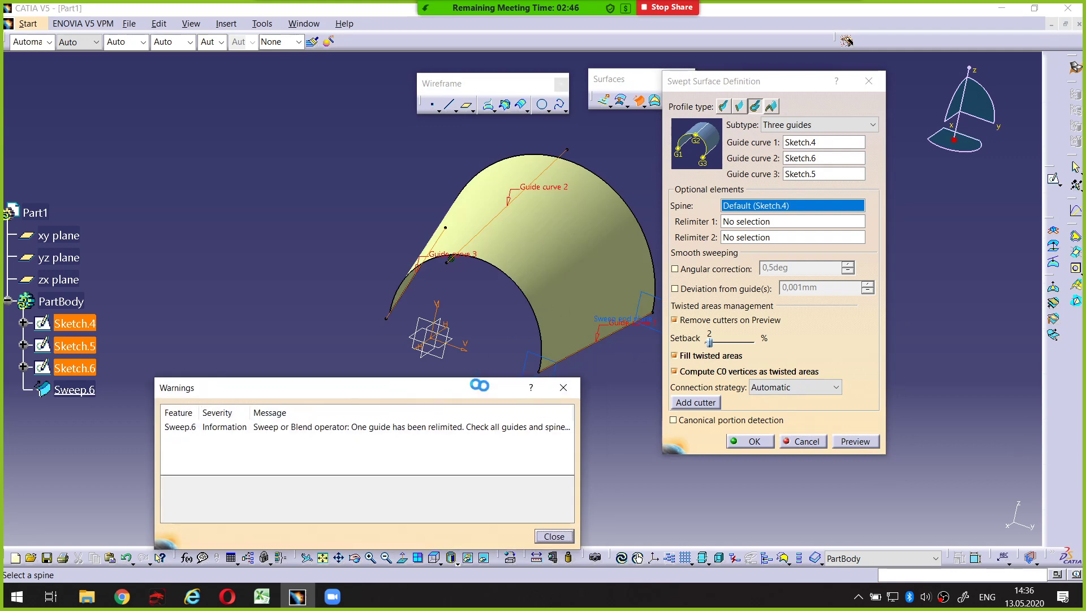
{"action": "left_click", "coordinate": [541, 534]}
{"action": "mouse_move", "coordinate": [491, 380]}
{"action": "middle_mouse_down"}
{"action": "mouse_move", "coordinate": [395, 313]}
{"action": "mouse_move", "coordinate": [435, 354]}
{"action": "mouse_move", "coordinate": [528, 321]}
{"action": "mouse_move", "coordinate": [560, 358]}
{"action": "middle_mouse_up"}
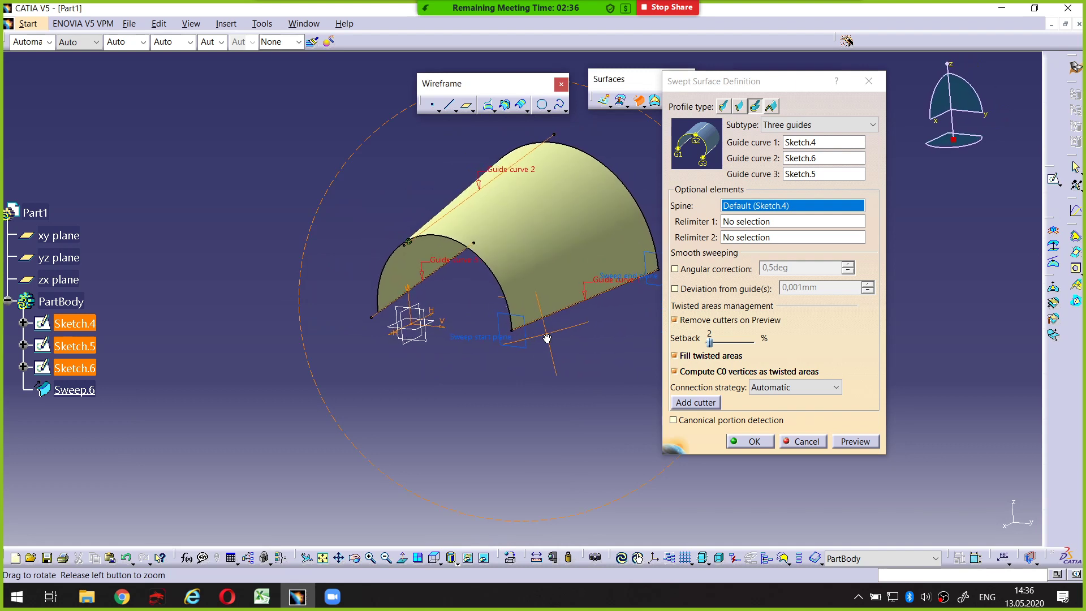